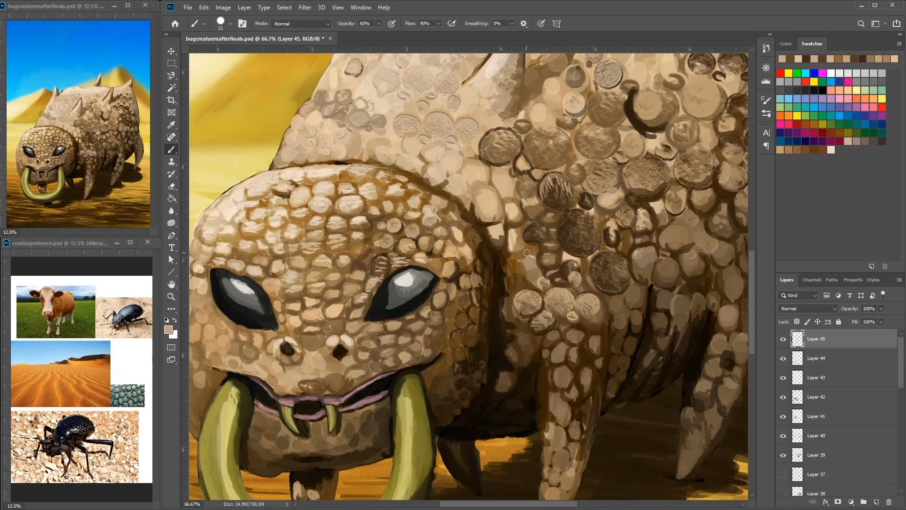
Step: Darken the gaps around the shoulder scales behind the head with browns sampled from the skin
left_click(511, 269, "alt")
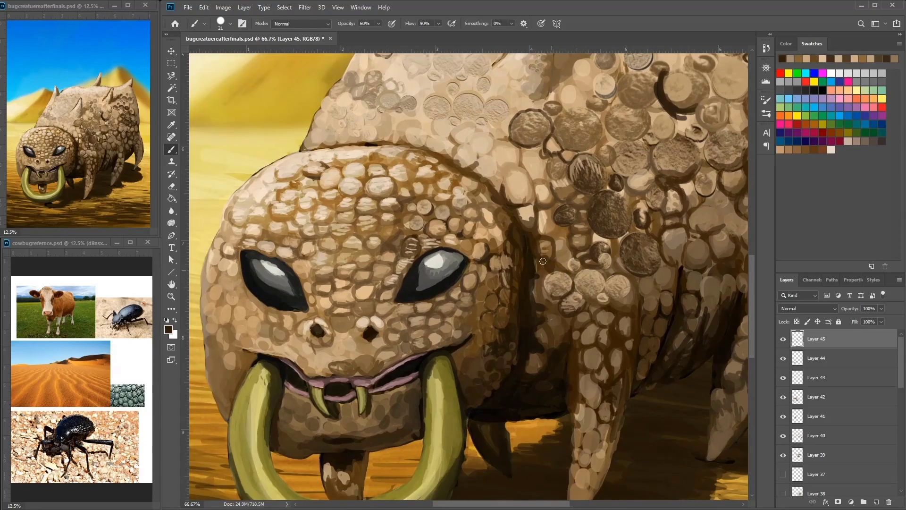
scroll(543, 261, "down", 1)
left_click(631, 263, "alt")
left_click(623, 259, "alt")
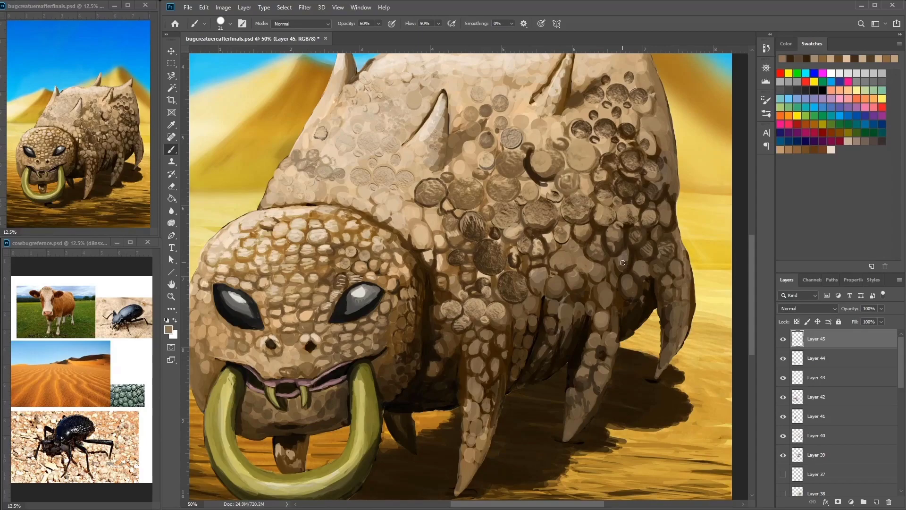
Step: Paint dark brown gaps between the scales on the creature's rear flank with colors sampled from the body
left_click(617, 267, "alt")
left_click(582, 255, "alt")
left_click(584, 259, "alt")
left_click(582, 262, "alt")
mouse_move(566, 251)
left_mouse_down()
mouse_move(596, 245)
mouse_move(566, 243)
left_mouse_up()
left_click_drag(569, 205, 541, 232)
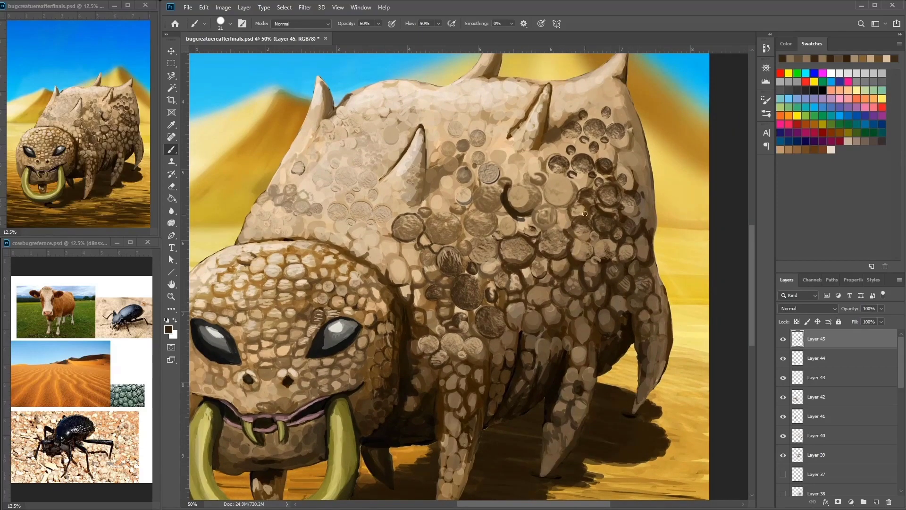
Step: Define rounded scales across the middle of the flank with sampled dark brown and tan
left_click(521, 221, "alt")
left_click(516, 173, "alt")
left_click(508, 230, "alt")
mouse_move(506, 189)
left_mouse_down()
mouse_move(476, 174)
mouse_move(479, 165)
left_mouse_up()
mouse_move(543, 189)
left_mouse_down()
mouse_move(512, 210)
mouse_move(524, 227)
mouse_move(553, 195)
mouse_move(514, 198)
mouse_move(485, 232)
mouse_move(555, 200)
mouse_move(568, 238)
left_mouse_up()
Step: Reduce the brush size to 14 and refine the upper flank scales with sampled tan and dark brown
left_click(567, 222, "alt")
right_click(564, 206)
left_click_drag(671, 219, 657, 219)
key("Return")
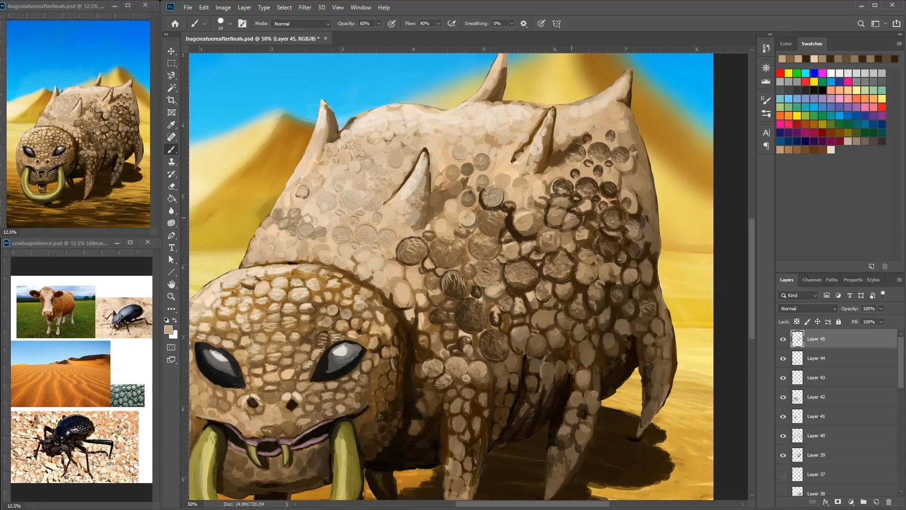
left_click(570, 221, "alt")
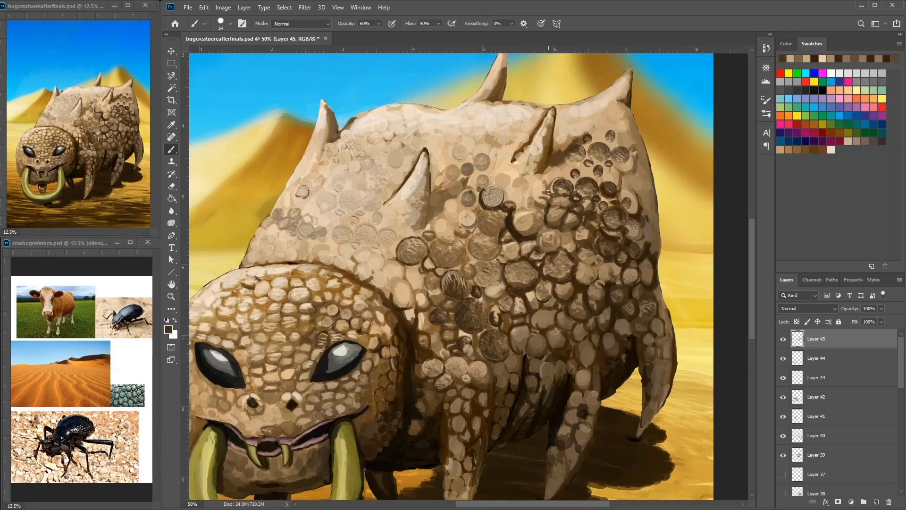
Step: Paint brown cast shadows beside the two spikes on the creature's side with colors sampled from the nearby skin
left_click(535, 192, "alt")
left_click(525, 138, "alt")
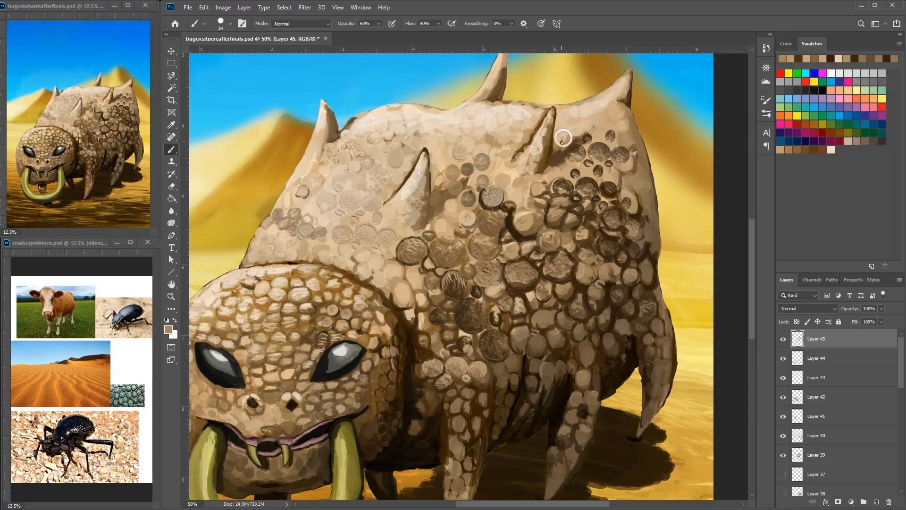
left_click(562, 147, "alt")
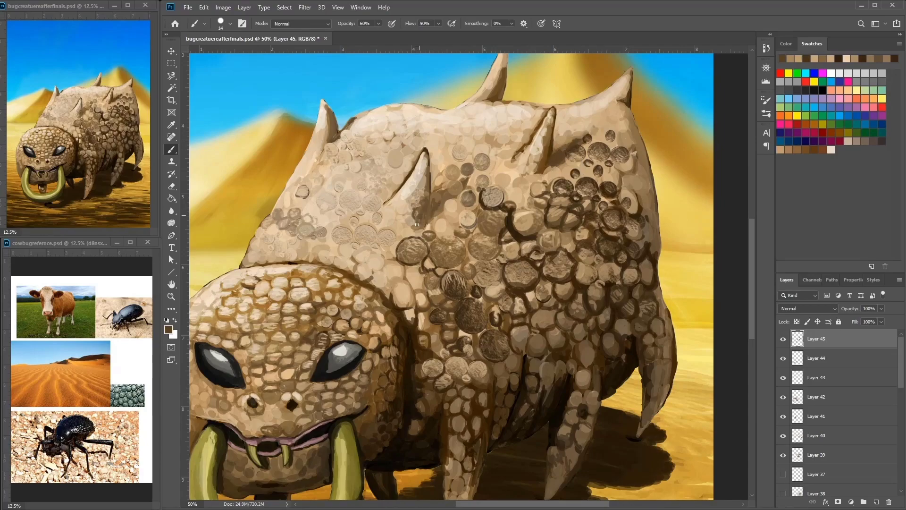
left_click(599, 178, "alt")
left_click(551, 161, "alt")
left_click(547, 166, "alt")
left_click(556, 159, "alt")
left_click(555, 166, "alt")
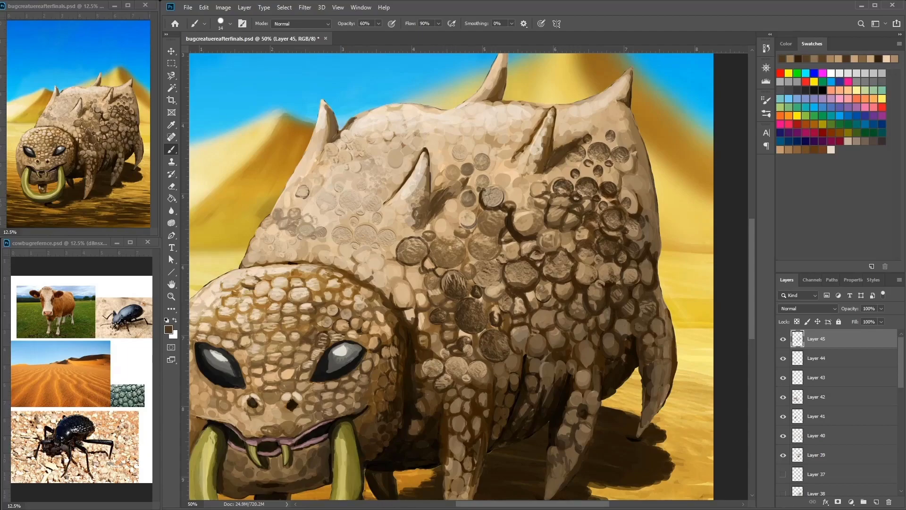
Step: Outline the large scales on the front of the flank in sampled dark brown
left_click(606, 282, "alt")
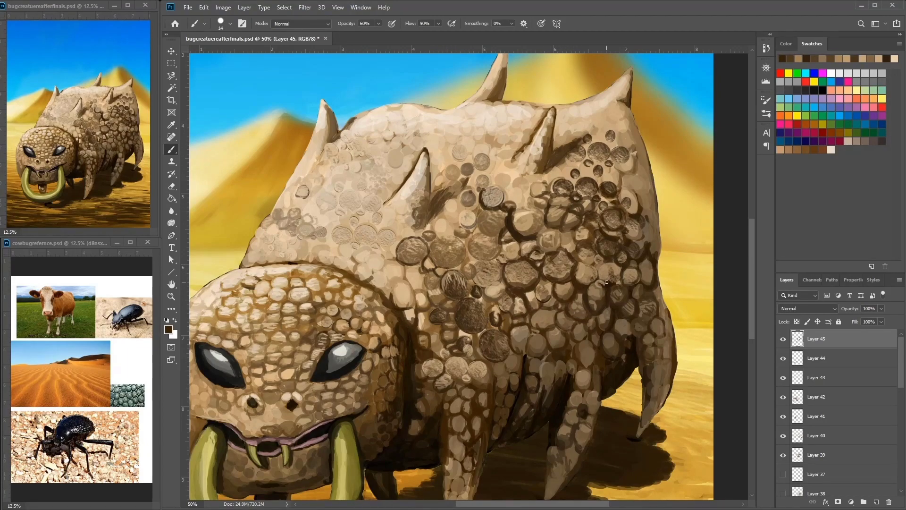
left_click(581, 294, "alt")
left_click(582, 307, "alt")
scroll(581, 256, "up", 1)
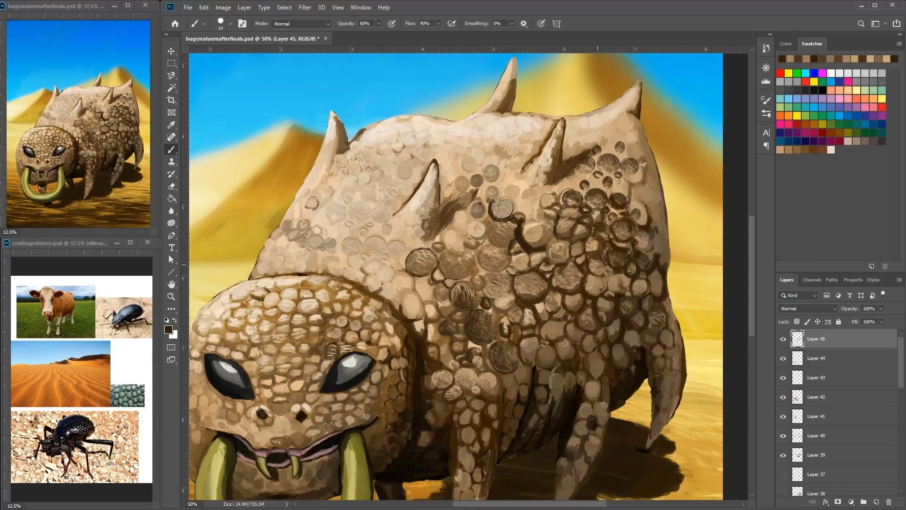
scroll(597, 264, "up", 3)
left_click_drag(486, 278, 480, 295)
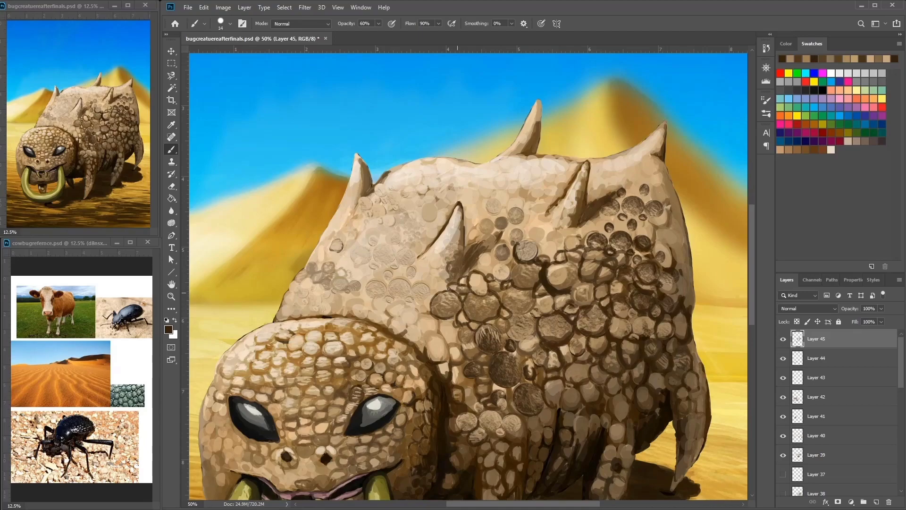
Step: Extend the dark brown scale outlines from the middle flank towards the shoulder and upper side
mouse_move(523, 242)
left_mouse_down()
mouse_move(542, 225)
mouse_move(510, 228)
left_mouse_up()
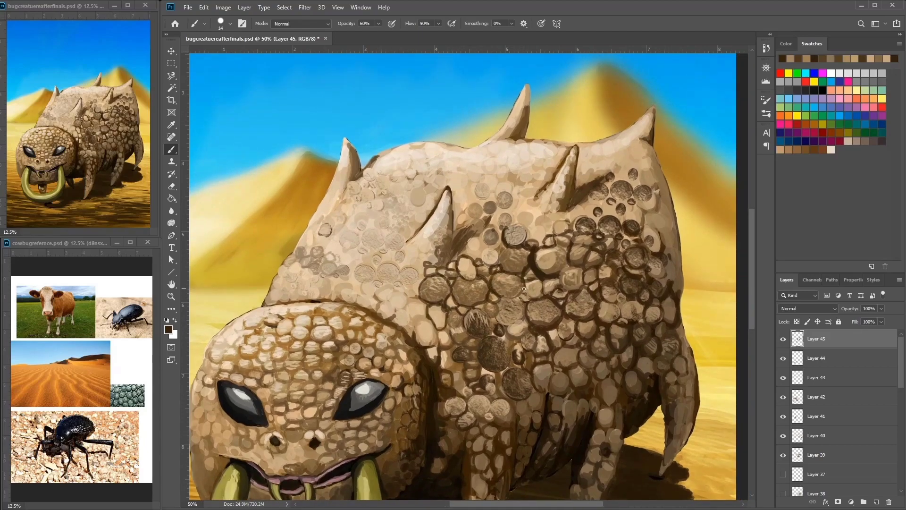
mouse_move(498, 319)
left_mouse_down()
mouse_move(477, 309)
mouse_move(503, 354)
mouse_move(484, 371)
left_mouse_up()
mouse_move(532, 257)
left_mouse_down()
mouse_move(593, 245)
mouse_move(667, 181)
left_mouse_up()
Step: Pick a new foreground color from the skin and brush it onto the flank scales
key("i")
left_click(514, 231)
left_click(168, 330)
key("Return")
key("b")
mouse_move(512, 193)
left_mouse_down()
mouse_move(507, 208)
mouse_move(519, 203)
mouse_move(498, 226)
mouse_move(515, 279)
left_mouse_up()
left_click_drag(543, 201, 407, 135)
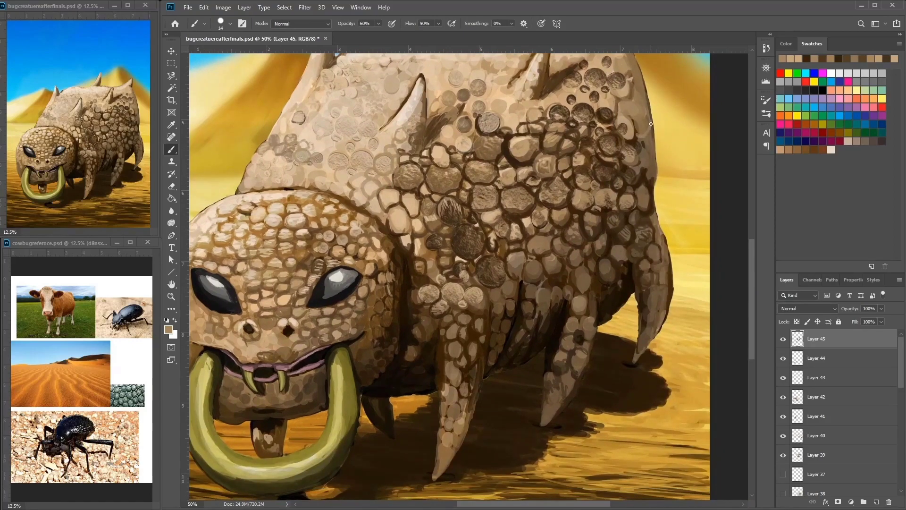
Step: Outline scales in dark brown along the body's rear edge and below the rear side spike
left_click(637, 163, "alt")
mouse_move(650, 162)
left_mouse_down()
mouse_move(622, 151)
mouse_move(624, 142)
mouse_move(633, 138)
mouse_move(604, 245)
mouse_move(689, 175)
left_mouse_up()
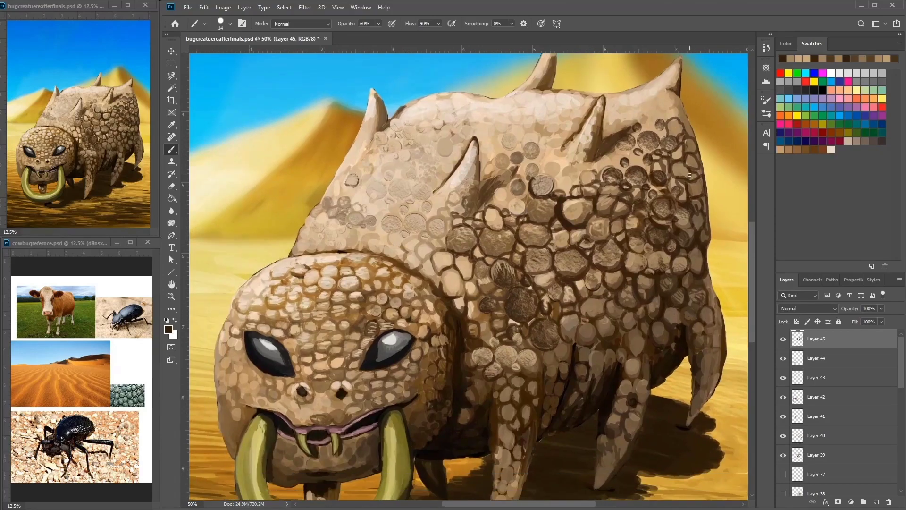
mouse_move(559, 176)
left_mouse_down()
mouse_move(570, 191)
mouse_move(570, 163)
left_mouse_up()
mouse_move(593, 154)
left_mouse_down()
mouse_move(576, 170)
mouse_move(568, 146)
left_mouse_up()
Step: Paint small light and dark scales on the rear side spike with colors sampled around it
left_click(574, 155, "alt")
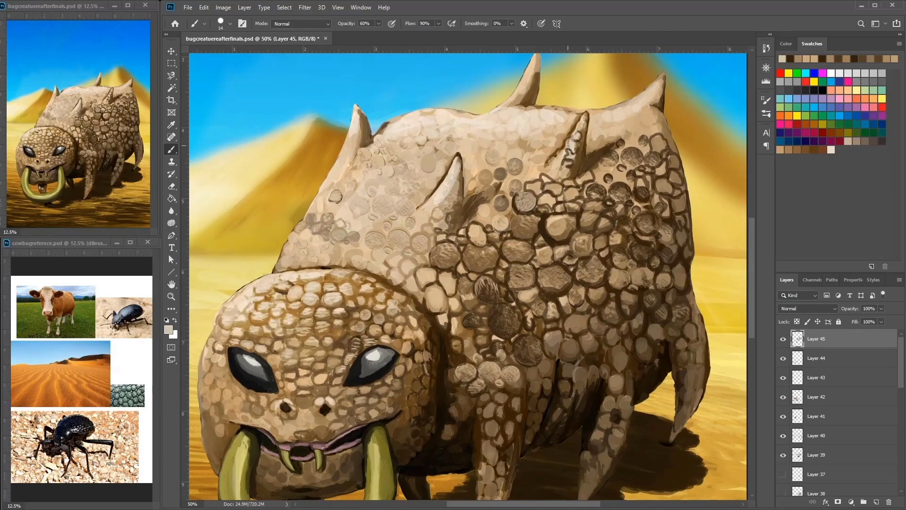
left_click(574, 145, "alt")
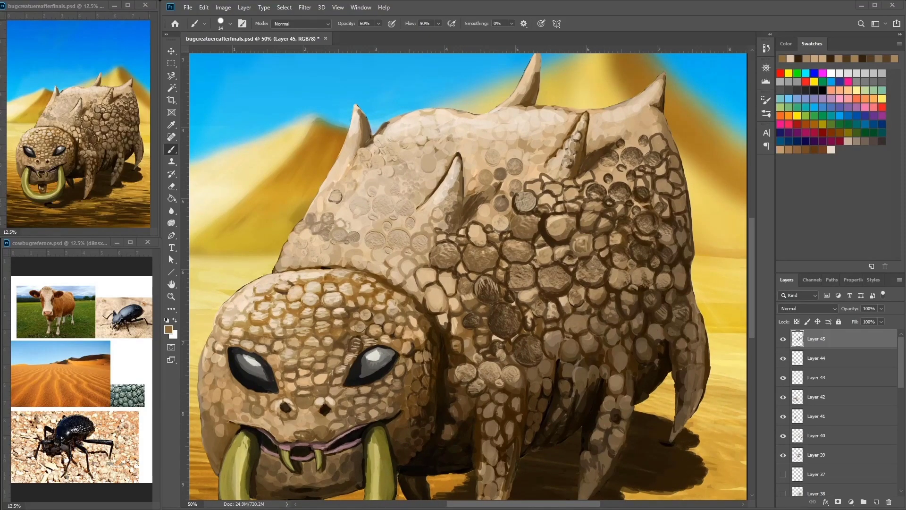
key("ctrl+plus")
left_click(521, 163, "alt")
left_click(538, 158, "alt")
mouse_move(529, 174)
left_mouse_down()
mouse_move(501, 217)
mouse_move(512, 207)
left_mouse_up()
Step: Shade and highlight the large flank scales below the side spikes with sampled dark brown and tan
left_click_drag(604, 209, 585, 242)
left_click(585, 242, "alt")
left_click(533, 280, "alt")
mouse_move(484, 280)
left_mouse_down()
mouse_move(453, 302)
mouse_move(415, 351)
left_mouse_up()
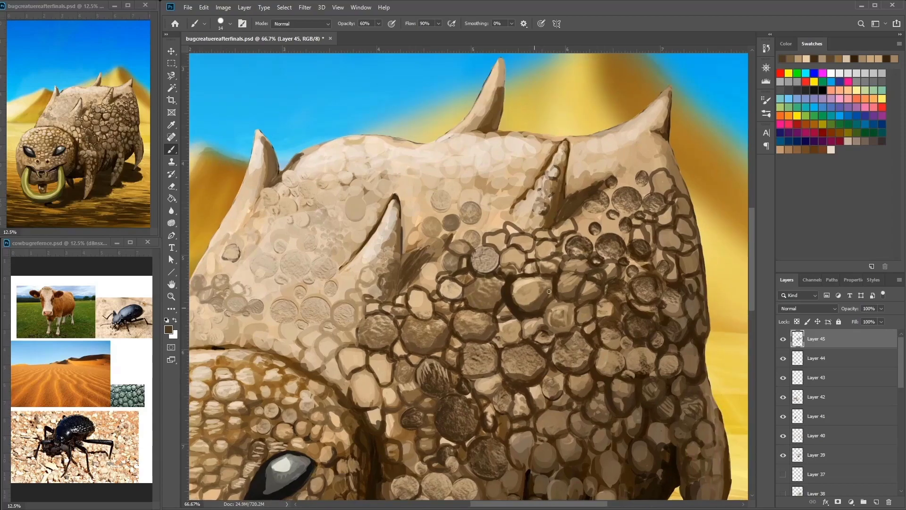
left_click(521, 302, "alt")
left_click(607, 243, "alt")
left_click_drag(538, 286, 558, 273)
Step: Paint small brown scale outlines on the rear edge of the back, just below the rearmost spike
left_click_drag(460, 332, 303, 283)
left_click(547, 224, "alt")
left_click(517, 121, "alt")
mouse_move(509, 114)
left_mouse_down()
mouse_move(501, 106)
mouse_move(524, 97)
left_mouse_up()
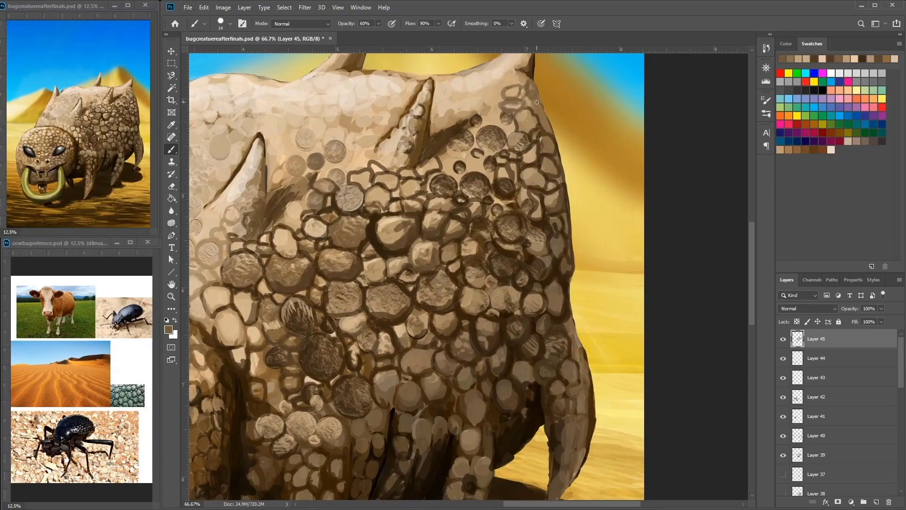
left_click(535, 113, "alt")
Step: Refine the outlines and light faces of the scales across the upper flank and around the side spikes
left_click_drag(530, 290, 665, 197)
left_click(361, 246, "alt")
left_click(344, 234, "alt")
mouse_move(432, 237)
left_mouse_down()
mouse_move(441, 250)
mouse_move(533, 228)
mouse_move(532, 204)
left_mouse_up()
left_click(449, 212, "alt")
mouse_move(422, 196)
left_mouse_down()
mouse_move(397, 172)
mouse_move(422, 190)
mouse_move(459, 139)
left_mouse_up()
left_click(465, 250, "alt")
left_click(461, 246, "alt")
Step: Sample a dark brown from the rear leg and enlarge the brush to size 34 for the leg scales
scroll(616, 226, "down", 3)
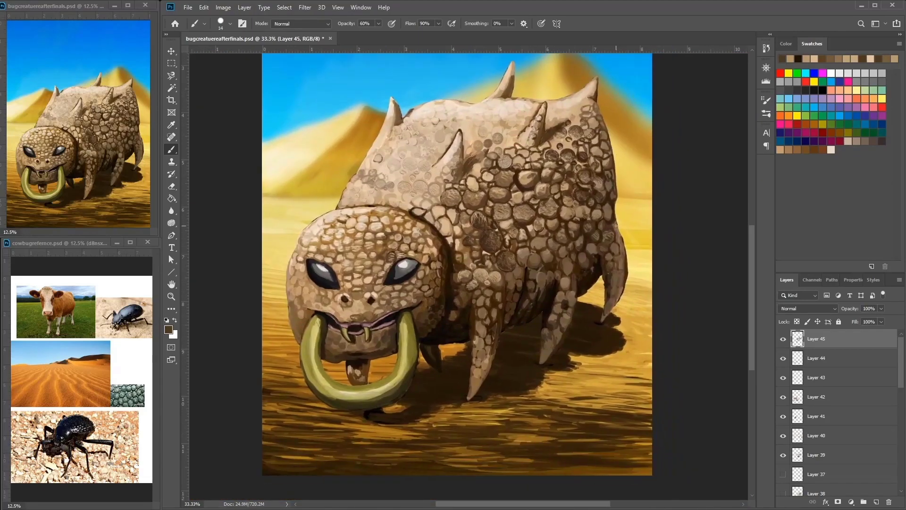
left_click(616, 226, "alt")
left_click(621, 236, "alt")
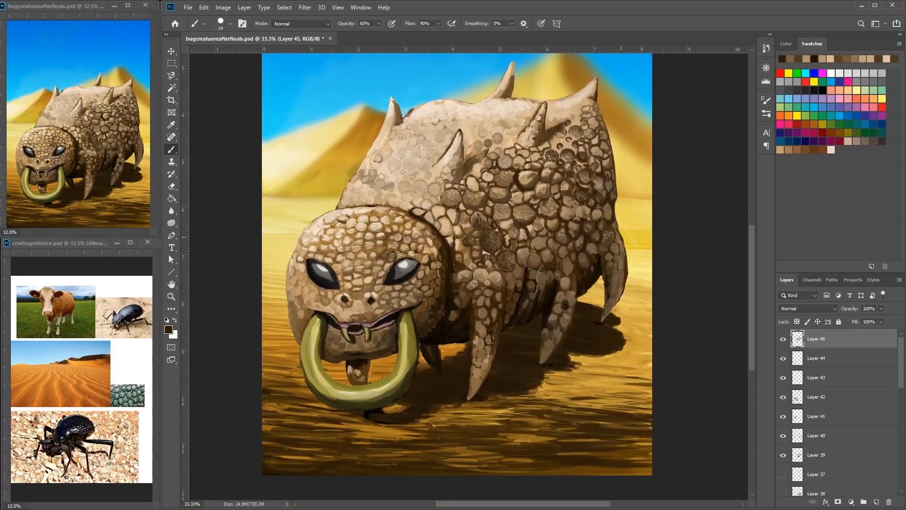
right_click(621, 293)
key("Return")
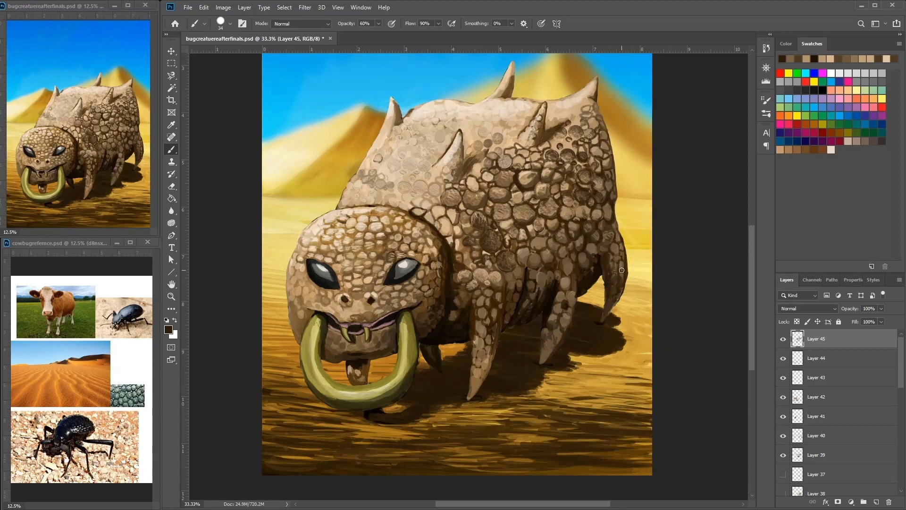
Step: Add brown scale texture to the middle leg and lower rear body with sampled skin tones
mouse_move(541, 362)
left_mouse_down()
mouse_move(567, 305)
mouse_move(561, 293)
mouse_move(546, 327)
left_mouse_up()
left_click(567, 302, "alt")
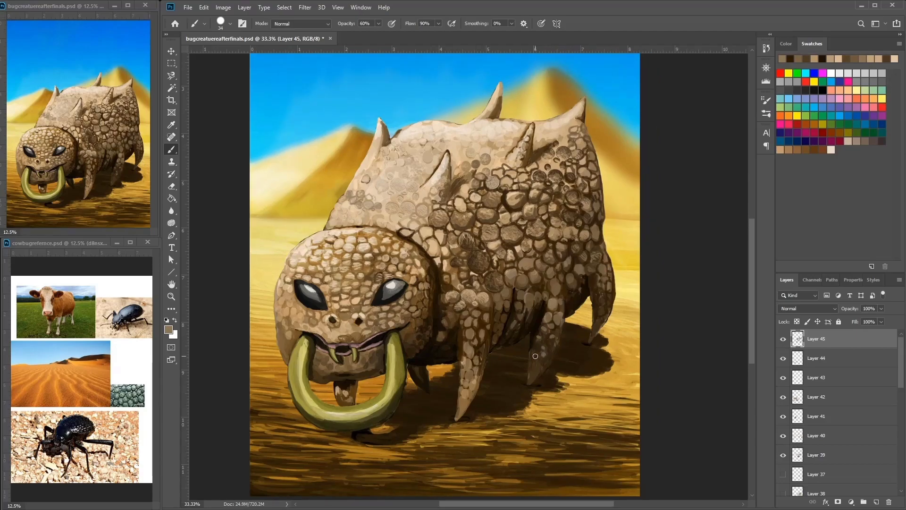
left_click(578, 276, "alt")
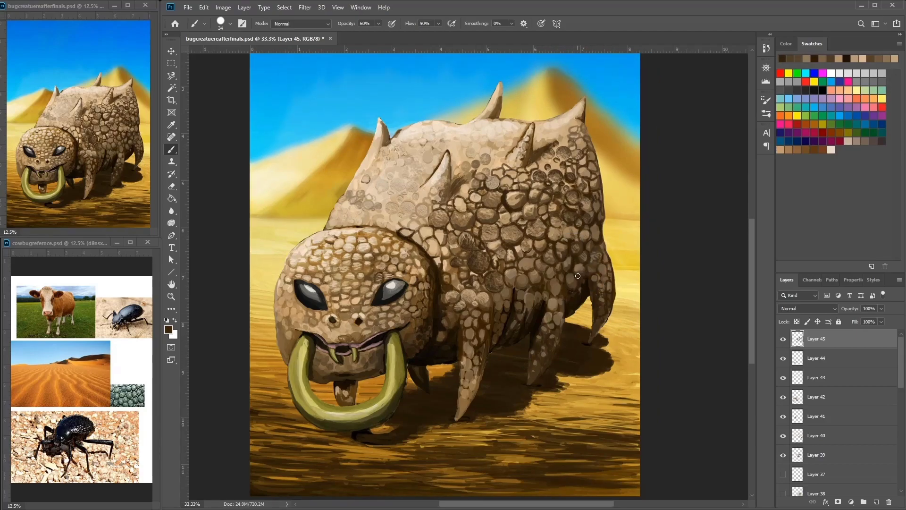
left_click_drag(556, 274, 561, 306)
Step: Add scale texture to the front side spike with sampled light tan and brown
left_click(495, 229, "alt")
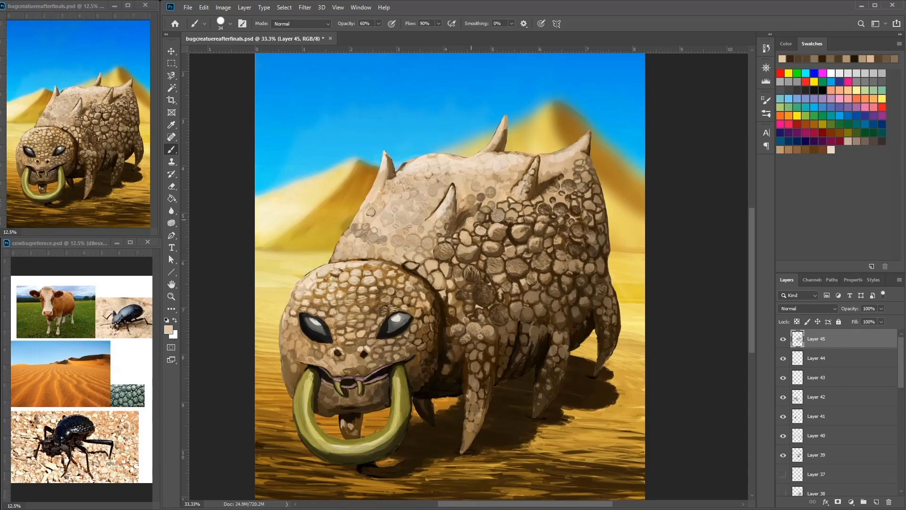
left_click(453, 214, "alt")
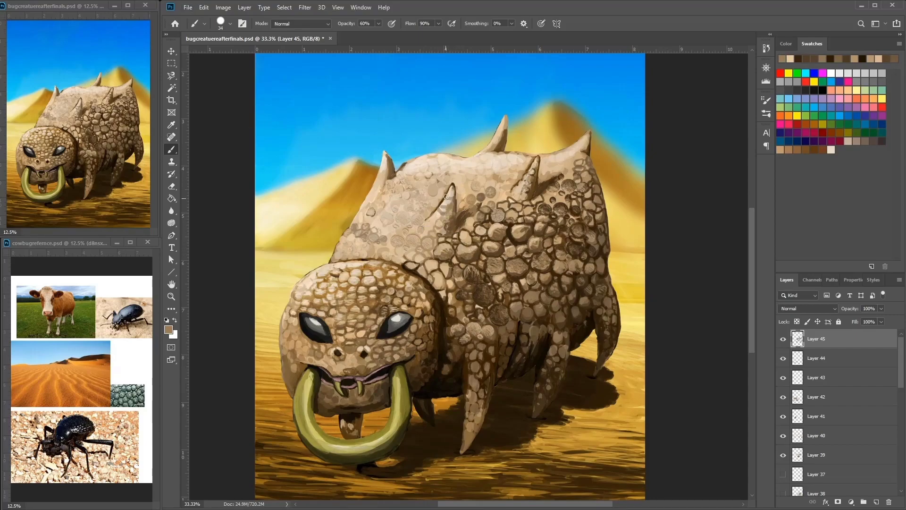
left_click(381, 181, "alt")
left_click_drag(382, 182, 500, 150)
Step: Paint light scales with brown outlines on the front of the back, just above the head
left_click(489, 198, "alt")
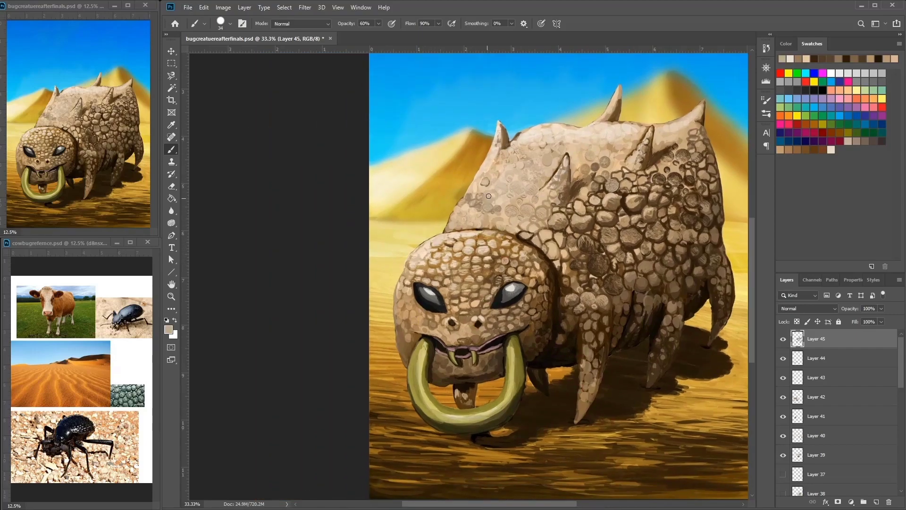
left_click(542, 222, "alt")
left_click(491, 194)
mouse_move(501, 222)
left_mouse_down()
mouse_move(460, 220)
mouse_move(447, 204)
left_mouse_up()
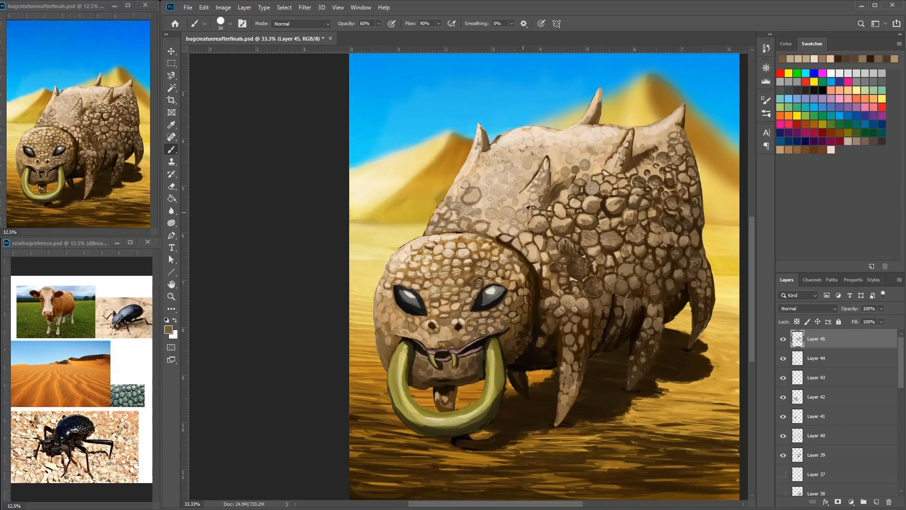
left_click(442, 217, "alt")
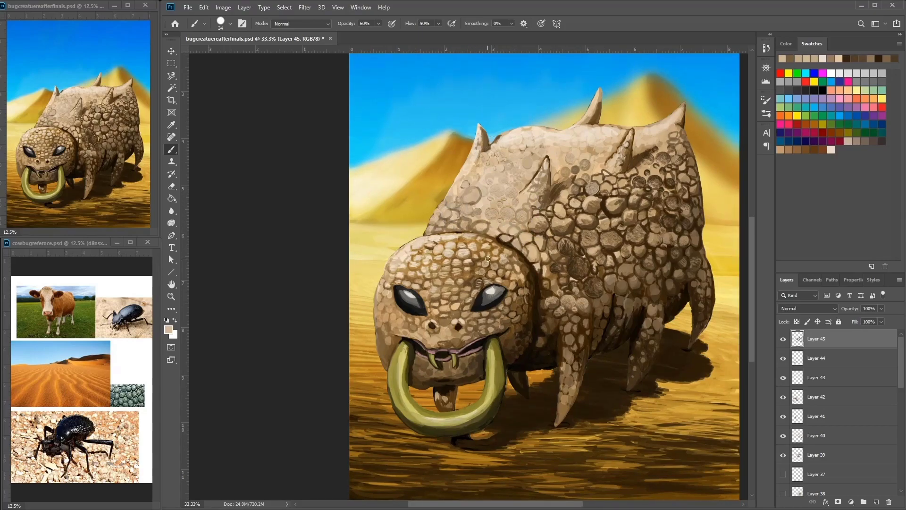
Step: Touch up the scales on the forehead and outer cheek with sampled light tan and brown
left_click_drag(413, 258, 444, 253)
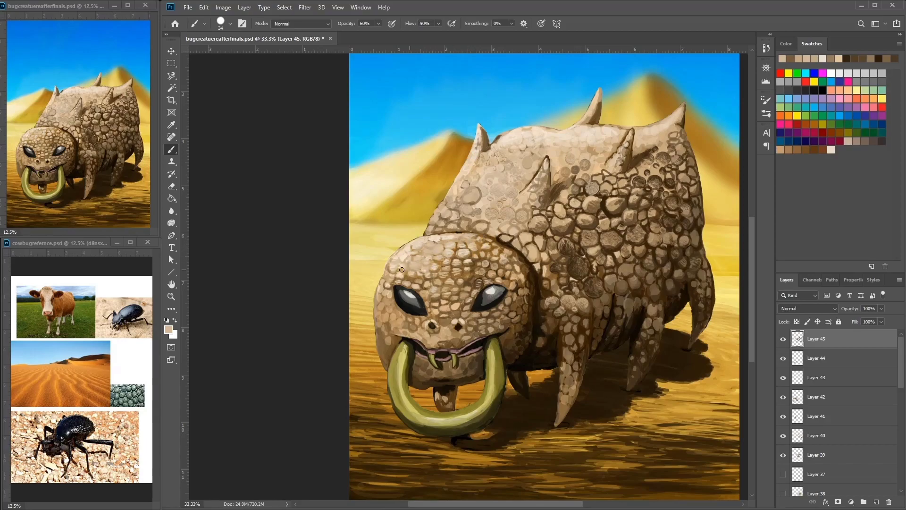
left_click(395, 303, "alt")
left_click_drag(381, 303, 405, 263)
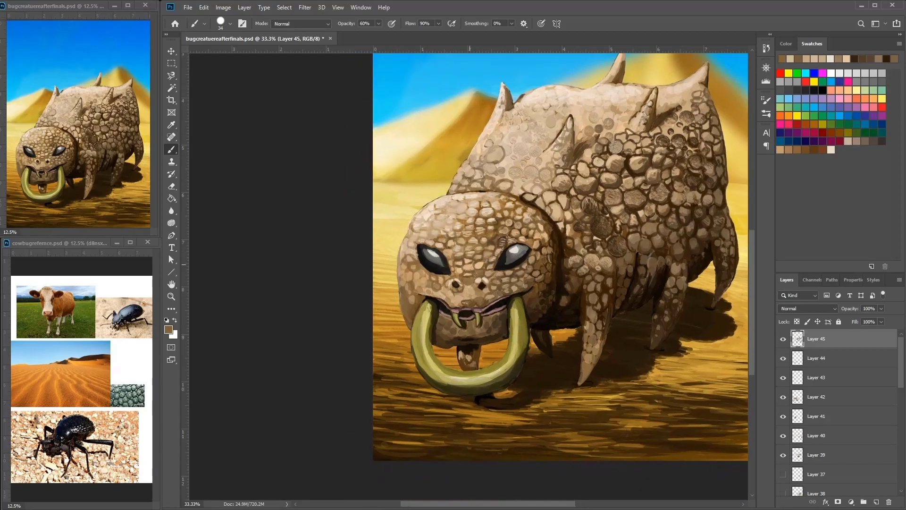
left_click(537, 213, "alt")
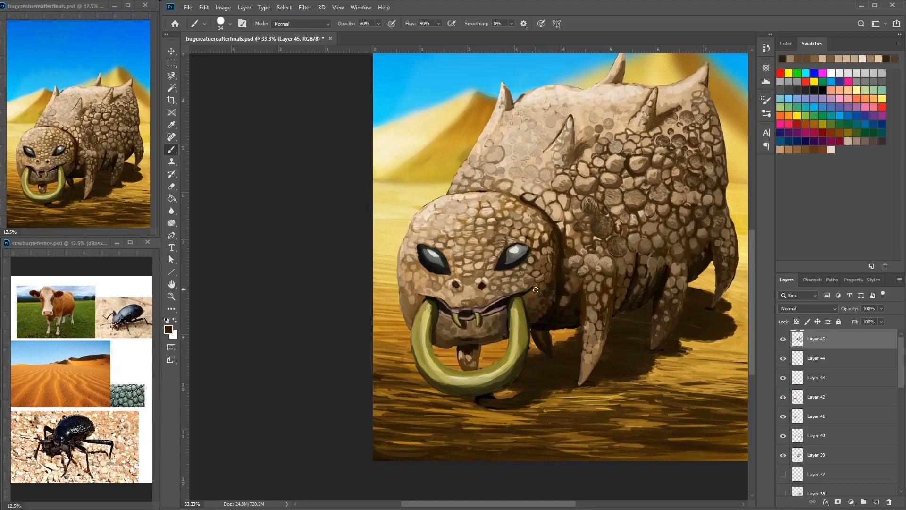
Step: Touch up the yellow-green nose ring's highlight and the scales around the muzzle with colors sampled from each area
left_click(428, 344, "alt")
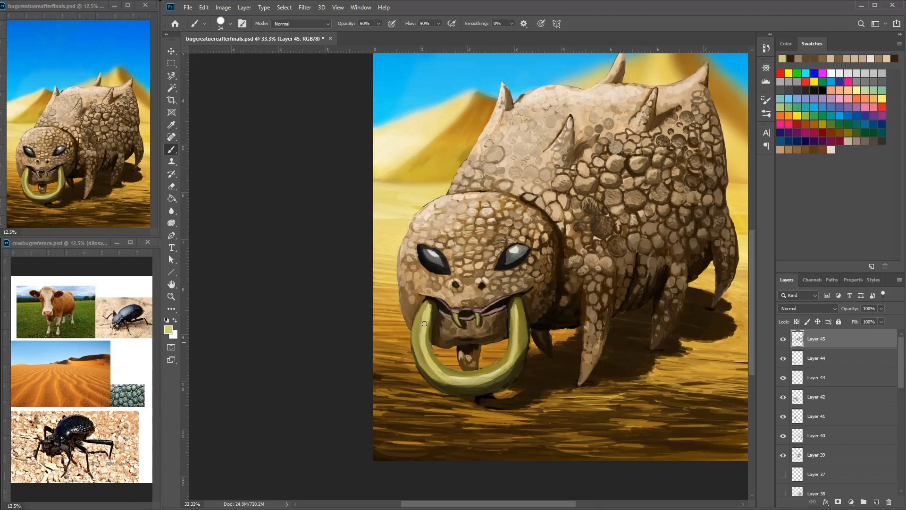
left_click(450, 318, "alt")
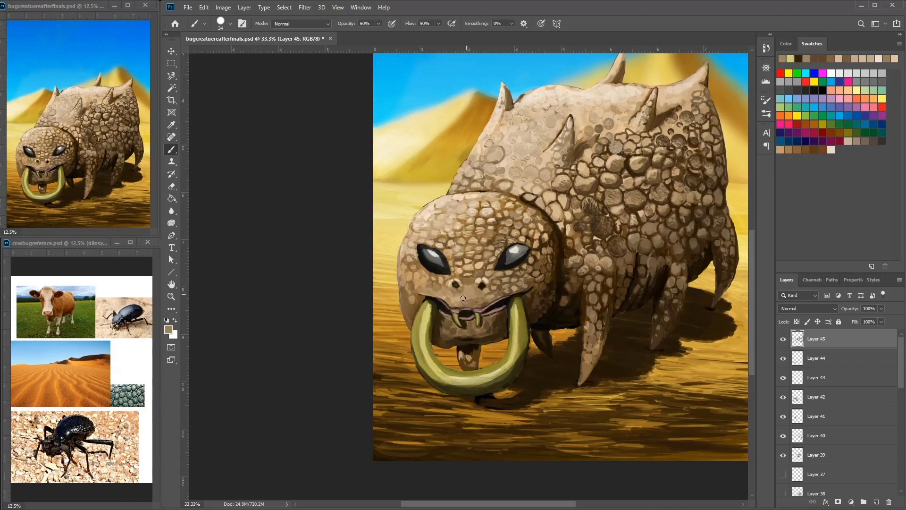
left_click(471, 294, "alt")
left_click(502, 211, "alt")
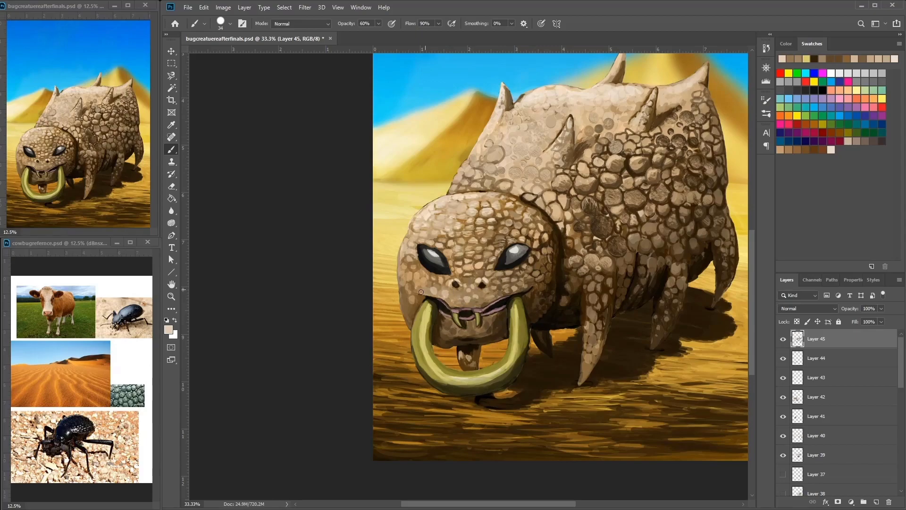
left_click(498, 294, "alt")
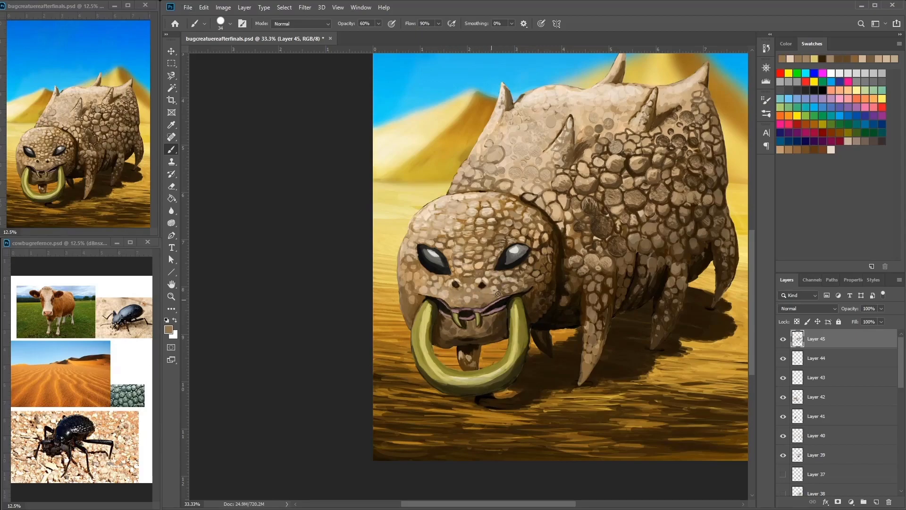
Step: Touch up the scales on the muzzle and cheeks with colors sampled from the surrounding skin
left_click(471, 282, "alt")
left_click_drag(430, 279, 415, 266)
left_click(414, 302, "alt")
left_click(407, 309, "alt")
left_click(529, 302, "alt")
left_click_drag(582, 283, 604, 230)
Step: Toggle the visibility of a lower layer to check its effect on the creature's body and legs
left_click_drag(755, 189, 599, 279)
scroll(639, 322, "up", 1)
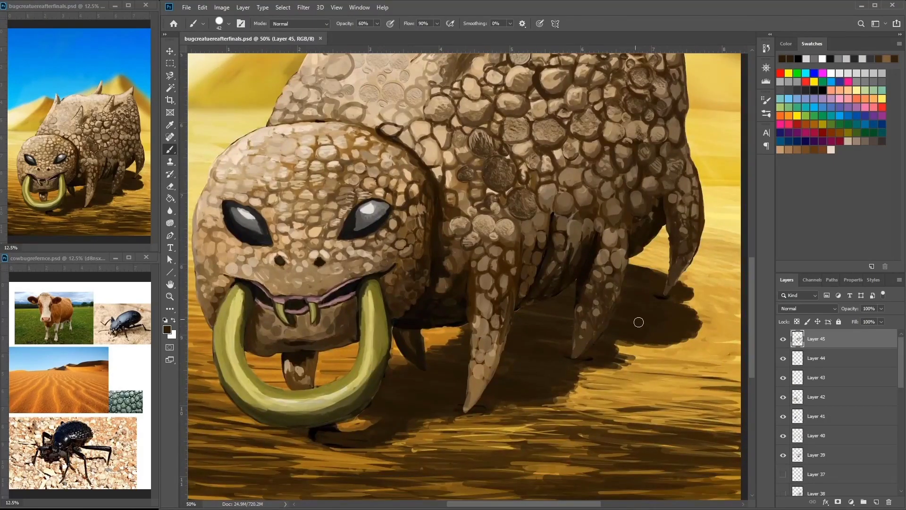
scroll(840, 411, "down", 3)
left_click(783, 425)
left_click(783, 424)
scroll(840, 410, "up", 3)
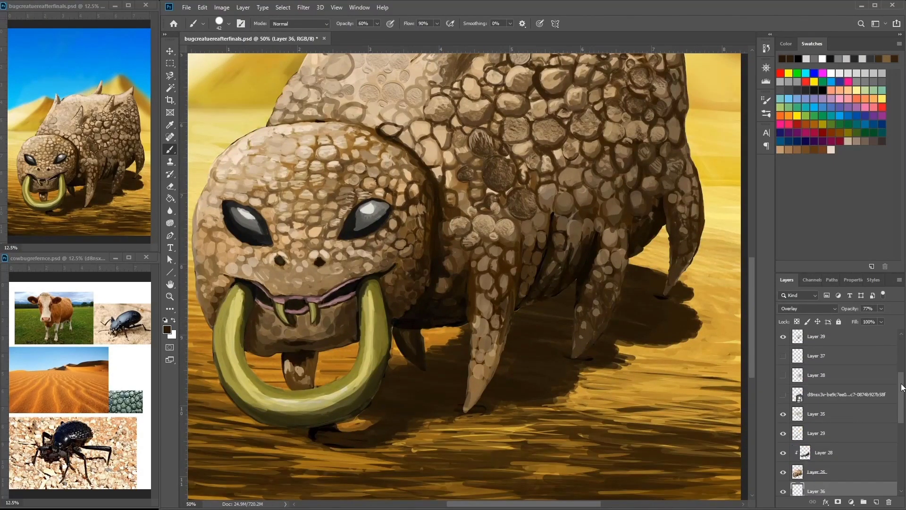
Step: On Layer 45, reduce the brush size to 31 and paint sampled light tan onto the upper flank scales
left_click(655, 178, "alt")
left_click_drag(655, 178, 709, 295)
right_click(581, 147)
key("Return")
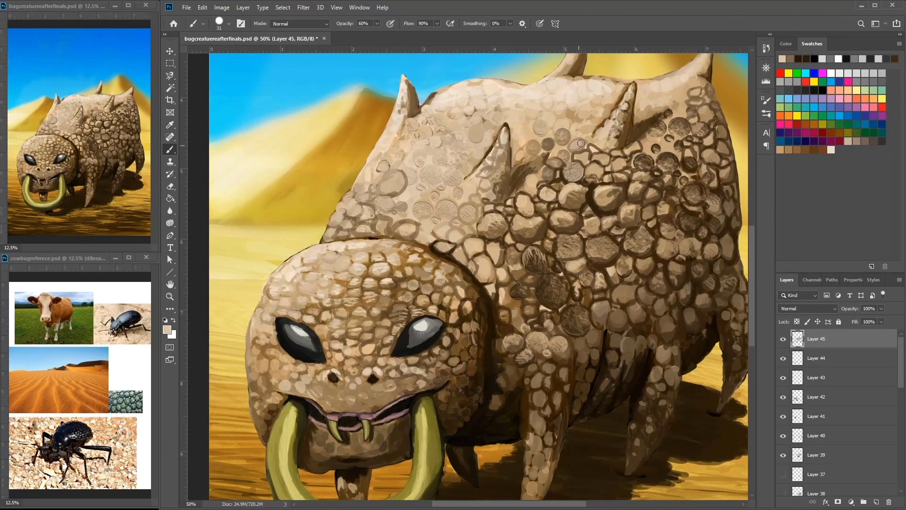
left_click_drag(637, 242, 701, 263)
right_click(600, 222)
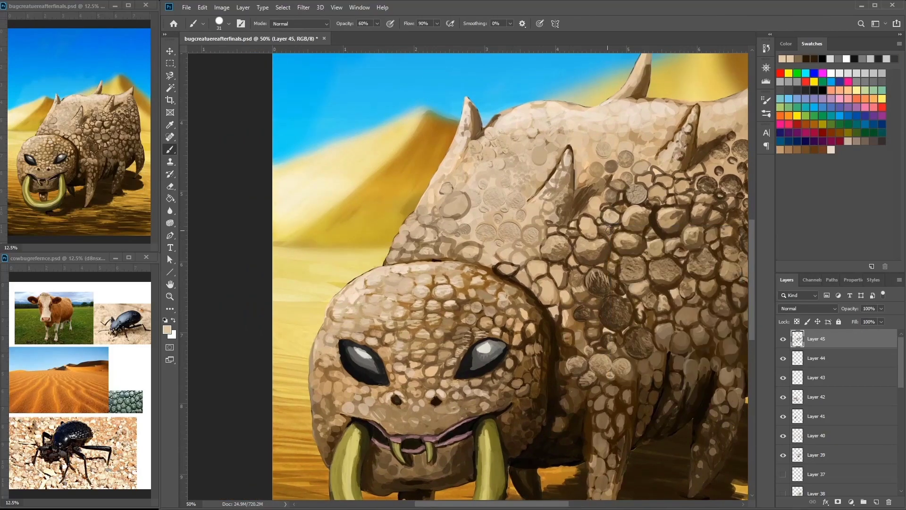
key("Escape")
Step: Define the scales directly behind the front side spike with sampled brown outlines and tan fills
left_click_drag(600, 222, 592, 234)
left_click(633, 216, "alt")
mouse_move(645, 185)
left_mouse_down()
mouse_move(650, 190)
mouse_move(631, 199)
mouse_move(648, 206)
mouse_move(628, 208)
left_mouse_up()
left_click(633, 223, "alt")
mouse_move(688, 201)
left_mouse_down()
mouse_move(647, 228)
mouse_move(631, 252)
mouse_move(571, 201)
left_mouse_up()
left_click(586, 255, "alt")
left_click(610, 225, "alt")
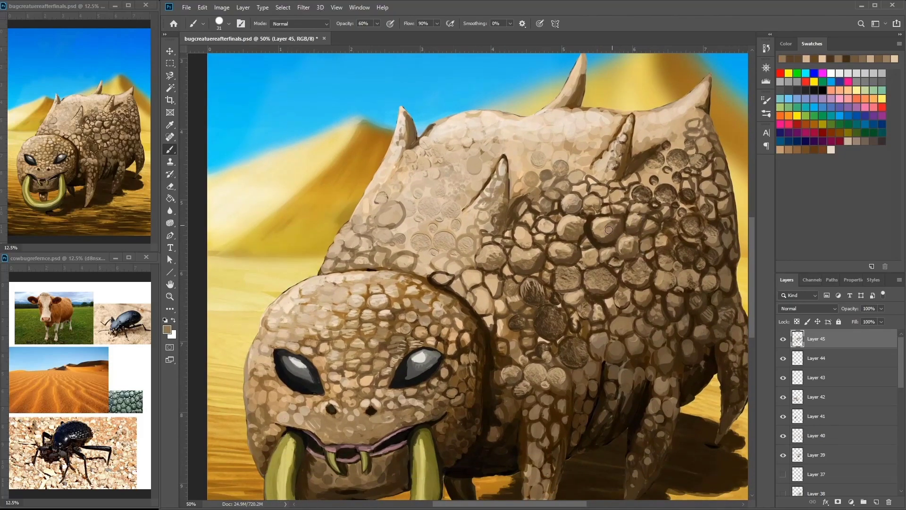
Step: Extend the dark brown scale outlines across the upper flank to the base of the second side spike
left_click_drag(623, 256, 751, 262)
left_click(613, 299, "alt")
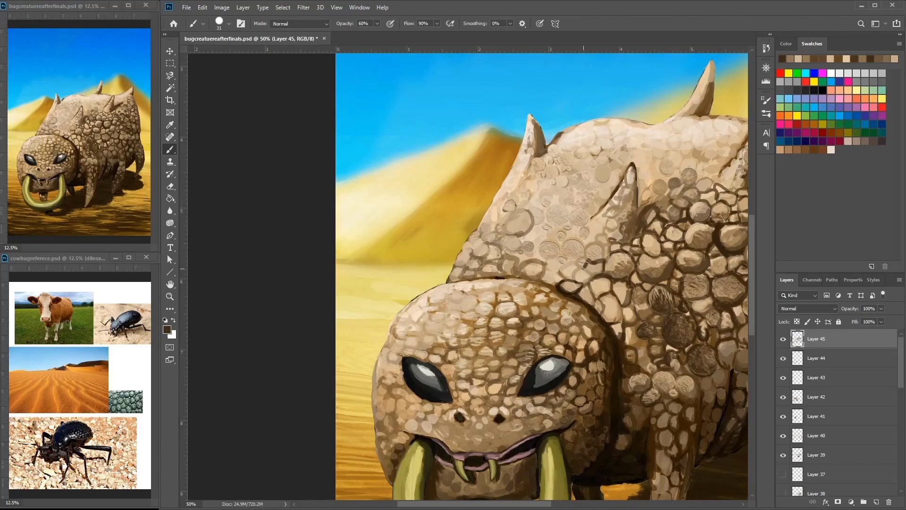
left_click_drag(582, 285, 509, 273)
left_click_drag(663, 173, 626, 204)
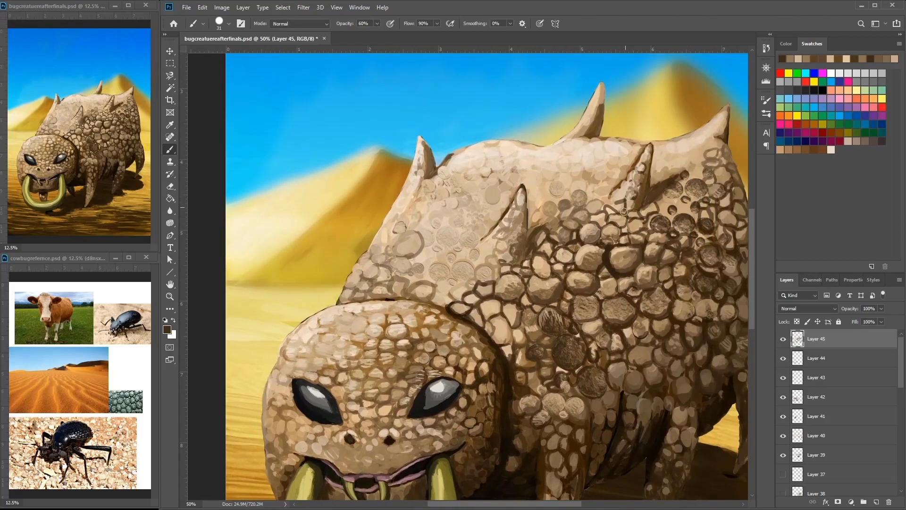
mouse_move(526, 223)
left_mouse_down()
mouse_move(477, 240)
mouse_move(497, 249)
left_mouse_up()
left_click(486, 268, "alt")
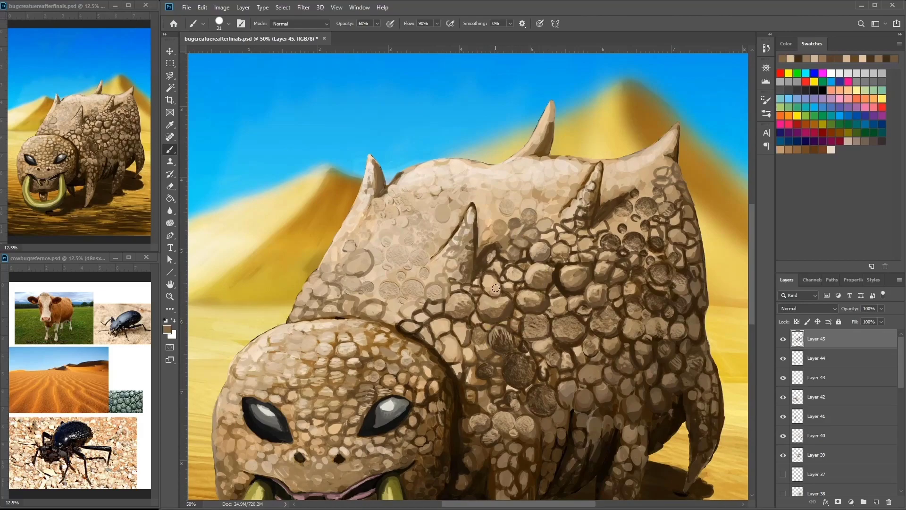
Step: Lighten the scales on the middle of the flank with sampled light tan shades
left_click_drag(597, 256, 677, 189)
mouse_move(599, 229)
left_mouse_down()
mouse_move(507, 228)
mouse_move(541, 208)
left_mouse_up()
left_click(637, 257, "alt")
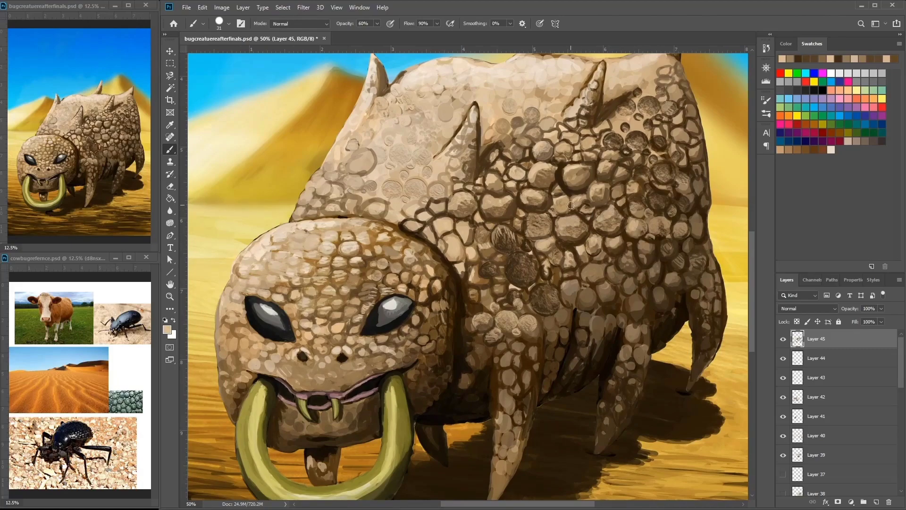
left_click_drag(529, 222, 601, 213)
left_click(681, 262, "alt")
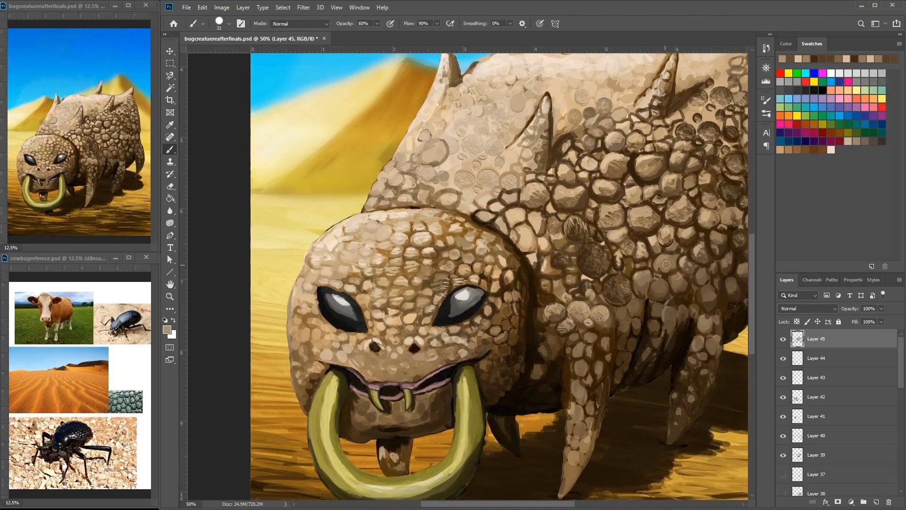
key("ctrl+minus")
left_click(671, 265, "alt")
key("ctrl+plus")
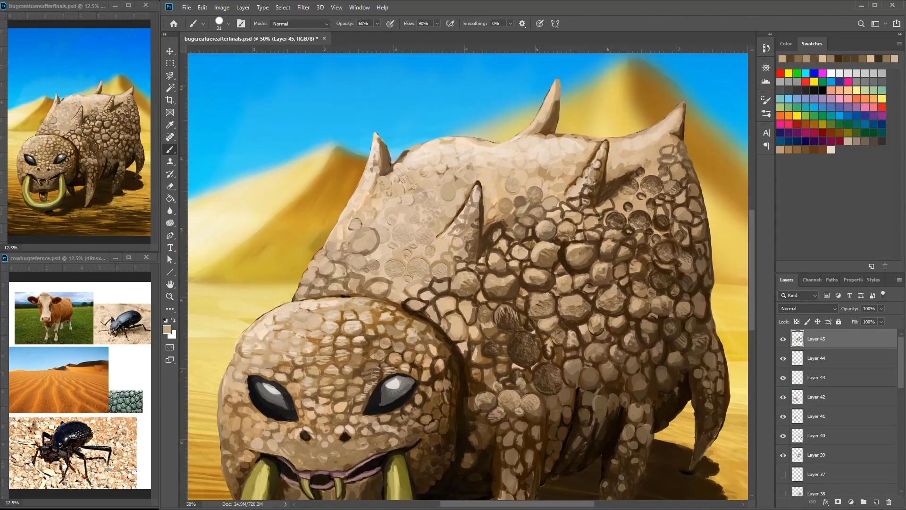
Step: Reduce the brush size to 18 and outline the round scales around the front side spike's base in brown
key("ctrl+plus")
right_click(612, 305)
key("Return")
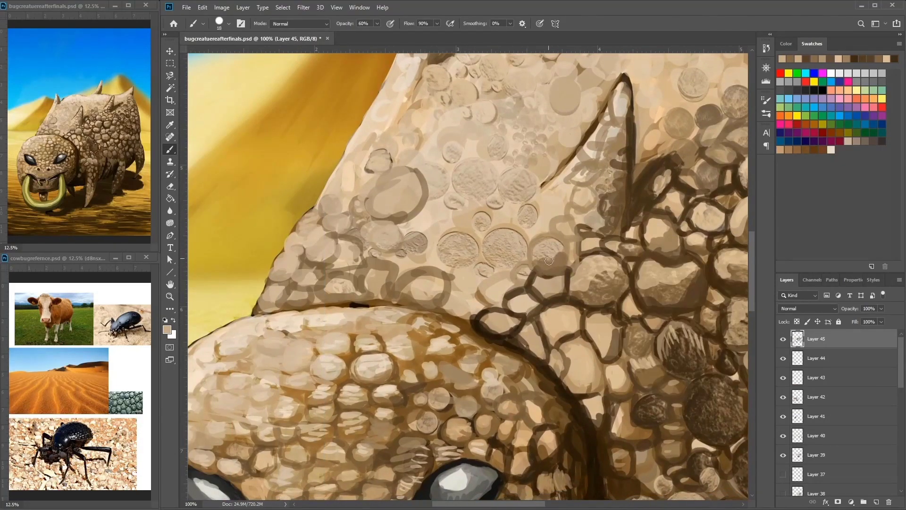
mouse_move(626, 250)
left_mouse_down()
mouse_move(602, 230)
mouse_move(602, 203)
mouse_move(599, 253)
left_mouse_up()
left_click_drag(628, 227, 599, 244)
mouse_move(658, 187)
left_mouse_down()
mouse_move(630, 204)
mouse_move(602, 206)
left_mouse_up()
mouse_move(692, 366)
left_mouse_down()
mouse_move(625, 286)
mouse_move(572, 246)
left_mouse_up()
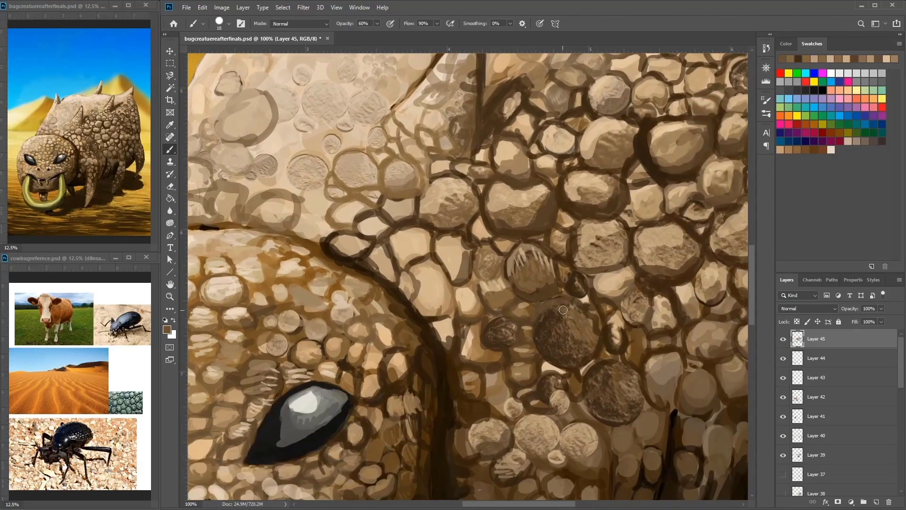
Step: Outline the large dark scales on the shoulder and the tan scales beneath them with sampled brown
left_click(603, 346, "alt")
left_click_drag(556, 360, 568, 370)
left_click_drag(536, 302, 550, 315)
left_click_drag(581, 289, 535, 319)
mouse_move(529, 311)
left_mouse_down()
mouse_move(573, 368)
mouse_move(594, 339)
left_mouse_up()
mouse_move(585, 359)
left_mouse_down()
mouse_move(595, 232)
mouse_move(566, 288)
mouse_move(580, 340)
mouse_move(566, 292)
mouse_move(543, 366)
mouse_move(521, 375)
left_mouse_up()
Step: Refine the scales at the top of the front leg with sampled tan and brown
left_click(548, 350, "alt")
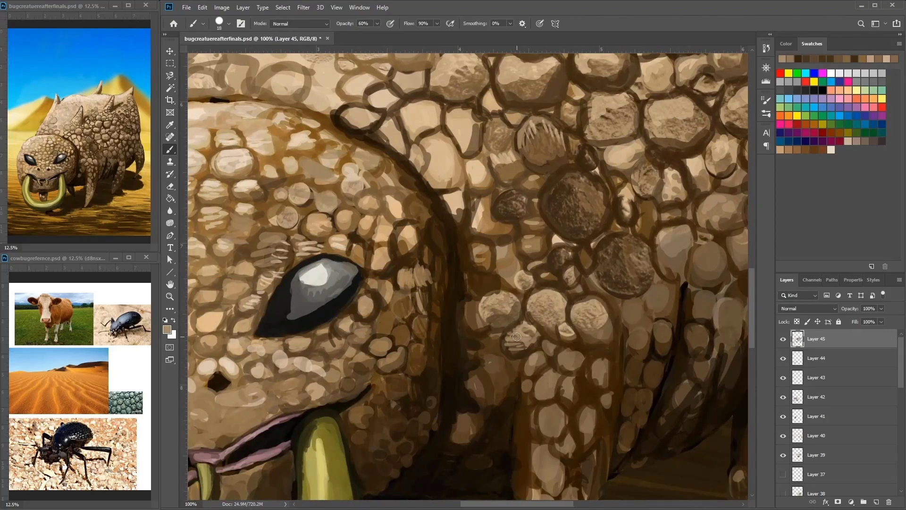
left_click_drag(491, 342, 519, 338)
left_click_drag(506, 270, 568, 395)
left_click(569, 396, "alt")
left_click_drag(550, 357, 591, 399)
mouse_move(578, 290)
left_mouse_down()
mouse_move(532, 326)
mouse_move(593, 370)
left_mouse_up()
Step: Touch up the front side spike with light tan and outline the small scales beside it in dark brown
left_click_drag(676, 259, 689, 171)
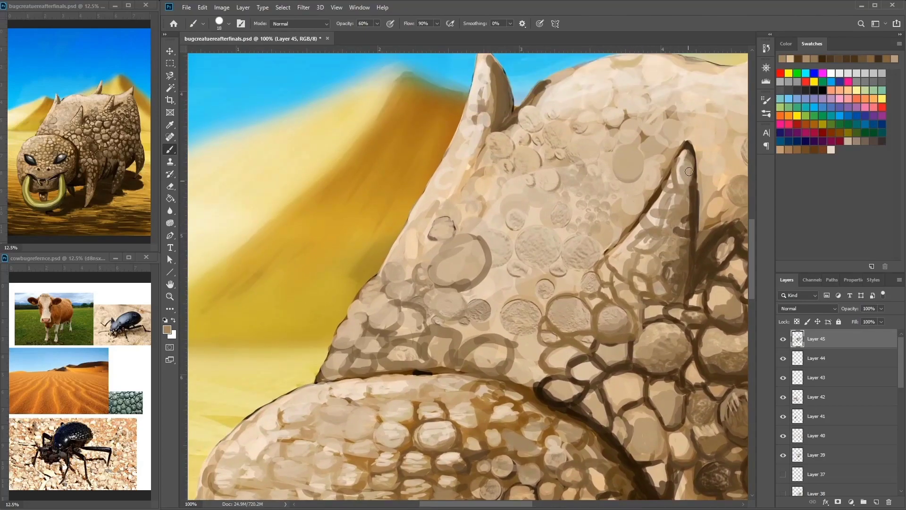
left_click_drag(667, 253, 606, 299)
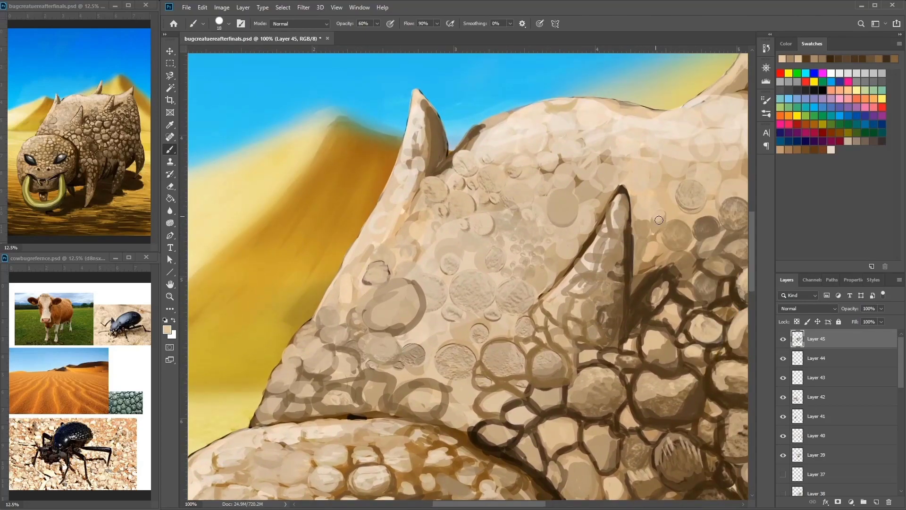
left_click(496, 215, "alt")
mouse_move(561, 193)
left_mouse_down()
mouse_move(581, 200)
mouse_move(560, 244)
mouse_move(579, 240)
mouse_move(531, 304)
left_mouse_up()
mouse_move(577, 231)
left_mouse_down()
mouse_move(556, 235)
mouse_move(555, 258)
left_mouse_up()
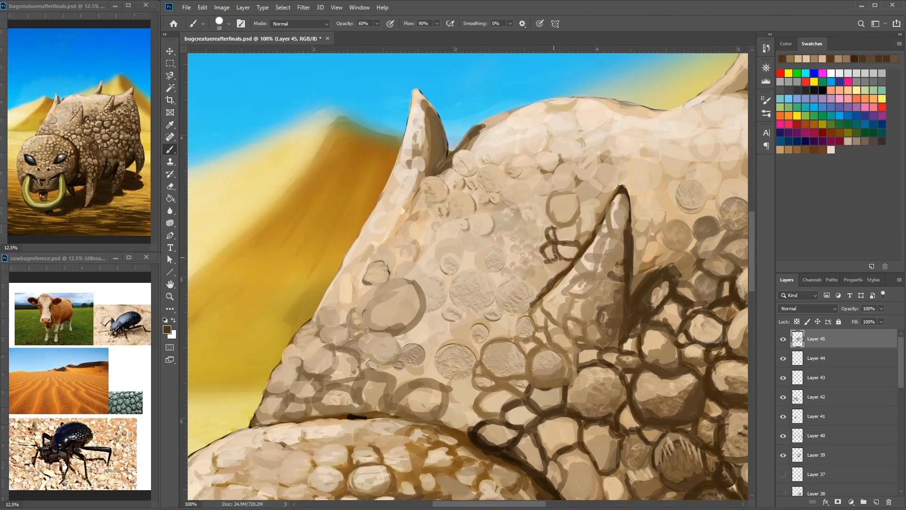
Step: Outline the large round scales on the front of the back above the head in brown
mouse_move(556, 213)
left_mouse_down()
mouse_move(547, 238)
mouse_move(508, 263)
mouse_move(501, 249)
mouse_move(510, 249)
mouse_move(472, 310)
left_mouse_up()
mouse_move(479, 273)
left_mouse_down()
mouse_move(448, 306)
mouse_move(493, 267)
left_mouse_up()
mouse_move(467, 387)
left_mouse_down()
mouse_move(496, 319)
mouse_move(496, 331)
mouse_move(474, 333)
mouse_move(453, 288)
mouse_move(439, 306)
mouse_move(427, 303)
mouse_move(465, 262)
mouse_move(389, 250)
left_mouse_up()
left_click_drag(389, 257, 442, 215)
key("ctrl+minus")
key("ctrl+minus")
Step: Fill in more scale outlines on the front of the back with a sampled brown
left_click_drag(634, 124, 627, 118)
left_click_drag(528, 245, 514, 266)
left_click(559, 257, "alt")
mouse_move(568, 253)
left_mouse_down()
mouse_move(552, 247)
mouse_move(509, 300)
left_mouse_up()
mouse_move(528, 266)
left_mouse_down()
mouse_move(505, 290)
mouse_move(506, 271)
left_mouse_up()
Step: Refine the scales around the eyes and brow with sampled light tan and dark brown
left_click_drag(378, 346, 459, 309)
left_click(401, 279, "alt")
left_click_drag(418, 286, 501, 220)
left_click(512, 232, "alt")
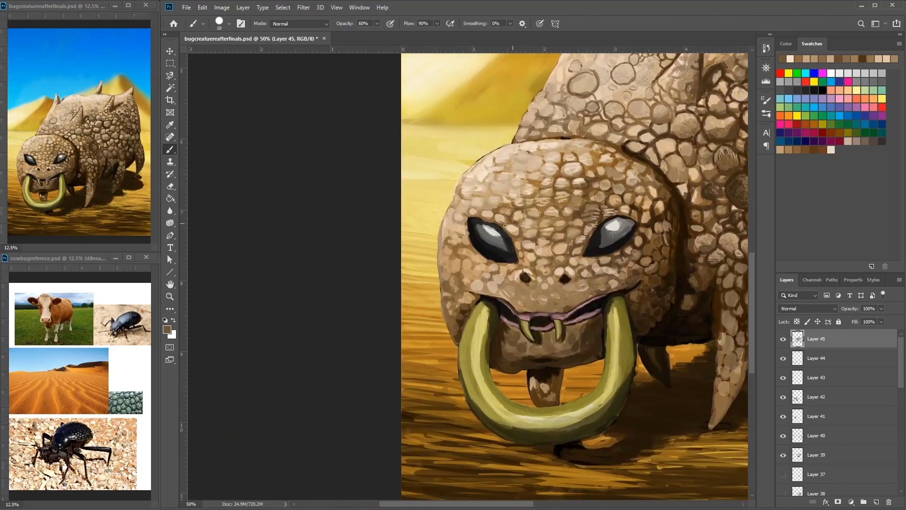
scroll(533, 234, "right", 2)
left_click(532, 234, "alt")
left_click(550, 222, "alt")
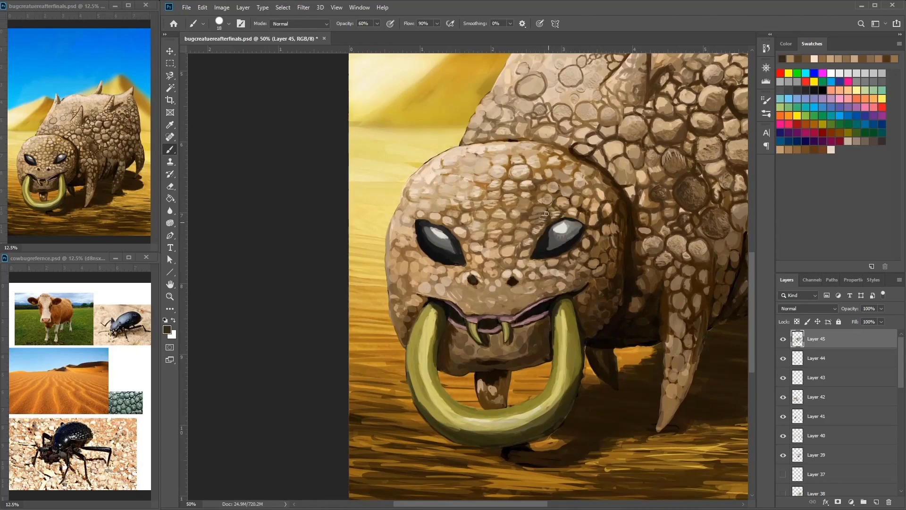
left_click(549, 208, "alt")
left_click(543, 211, "alt")
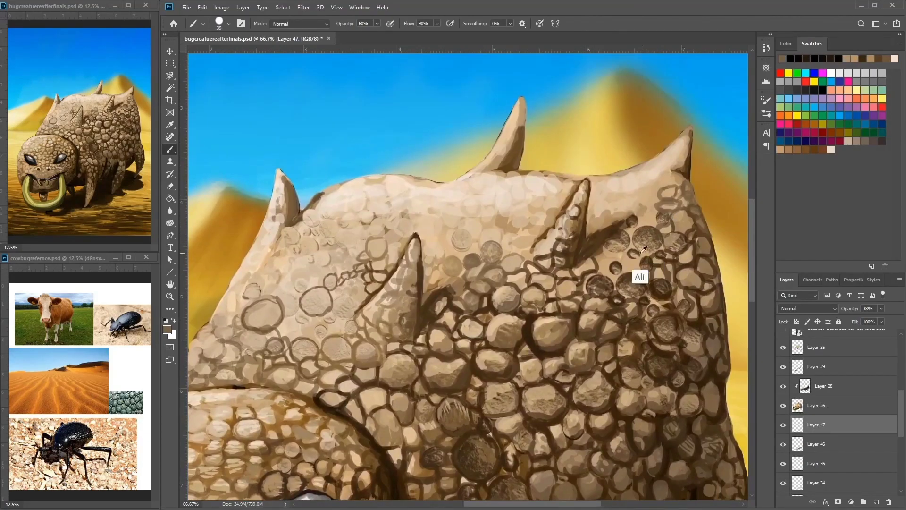
Step: On Layer 45, reduce the brush size to 17 and outline the scales behind the second side spike in dark brown
right_click(635, 265)
key("Escape")
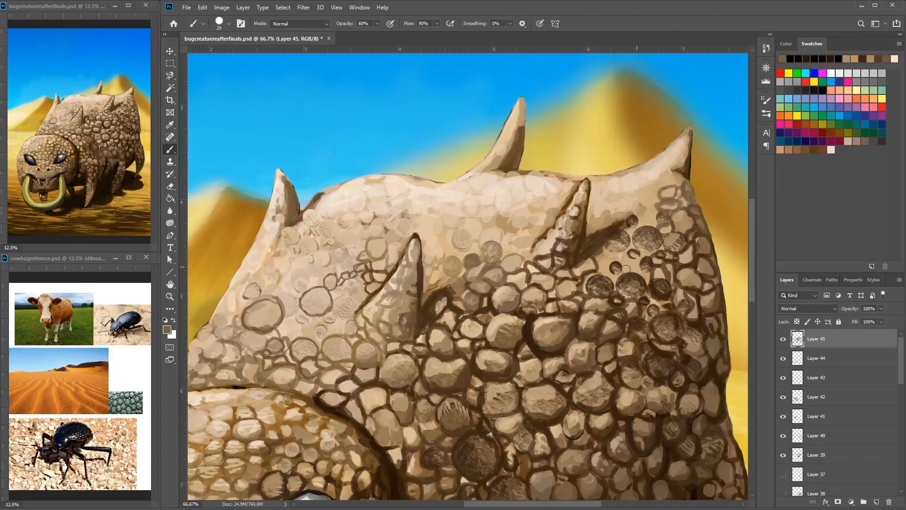
left_click(631, 262, "alt")
left_click(631, 262, "alt")
left_click(632, 264, "alt")
right_click(648, 268)
left_click_drag(700, 292, 698, 292)
key("Return")
mouse_move(617, 279)
left_mouse_down()
mouse_move(633, 228)
mouse_move(657, 210)
left_mouse_up()
Step: Touch up the second side spike's edges and scales with sampled brown and light tan
left_click(554, 225, "alt")
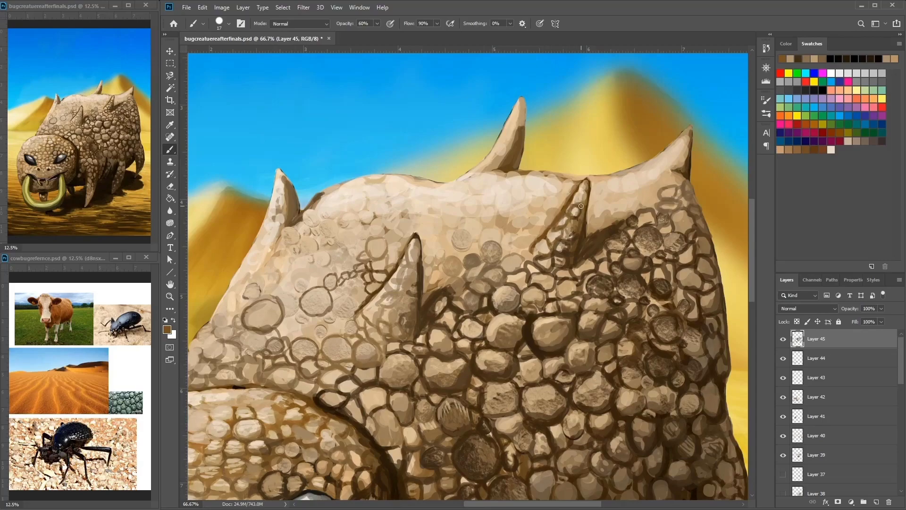
mouse_move(589, 189)
left_mouse_down()
mouse_move(638, 179)
mouse_move(635, 191)
left_mouse_up()
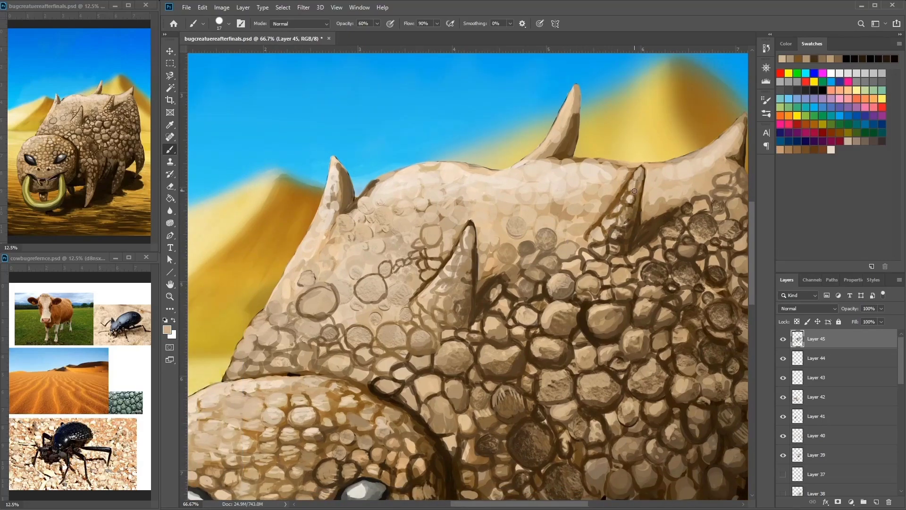
left_click_drag(598, 241, 669, 239)
Step: Shade and highlight the front side spike with sampled dark brown and pale tan
left_click(527, 251, "alt")
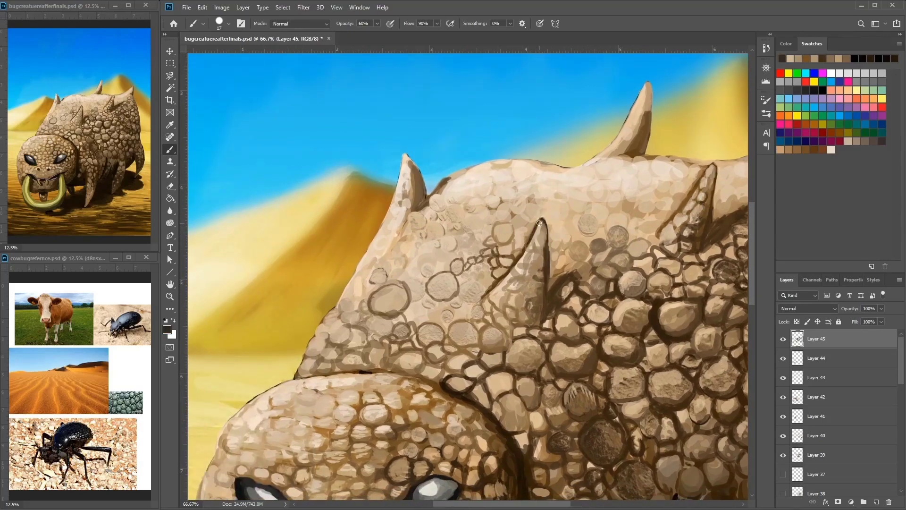
left_click_drag(542, 234, 517, 270)
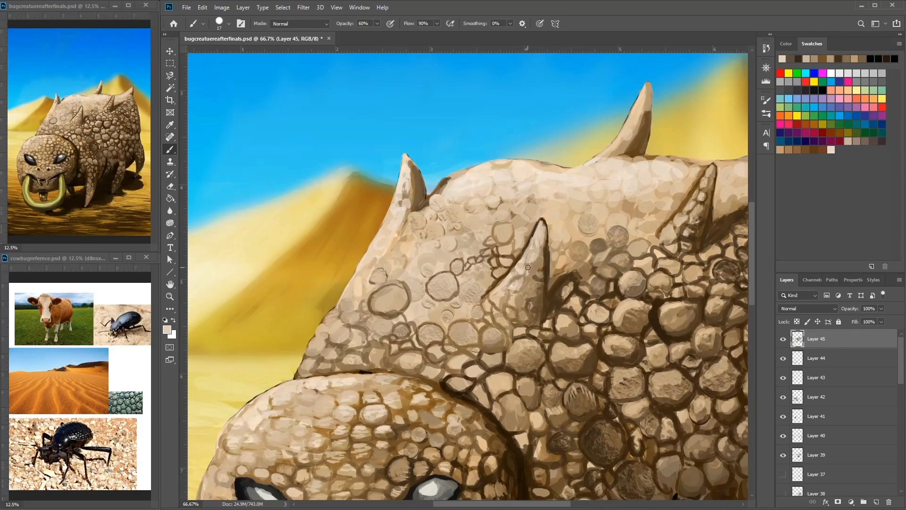
left_click(491, 293, "alt")
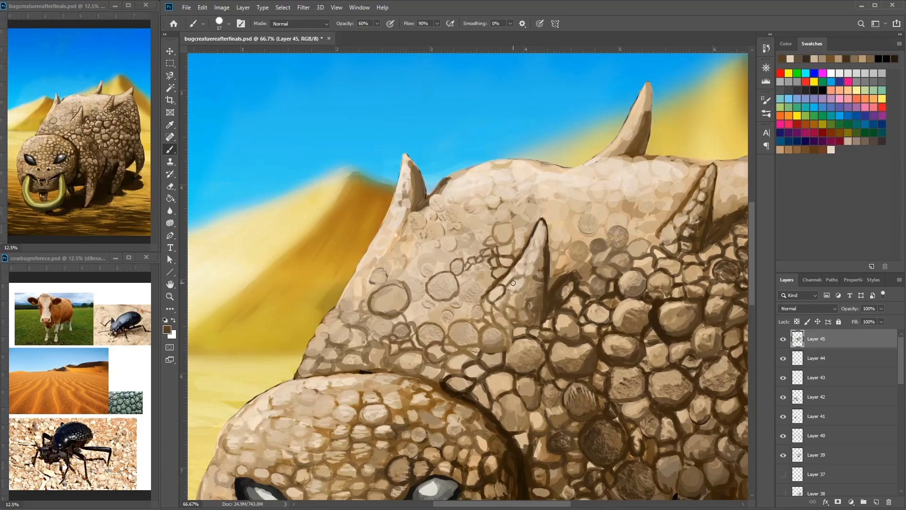
left_click_drag(519, 295, 528, 269)
left_click(528, 269, "alt")
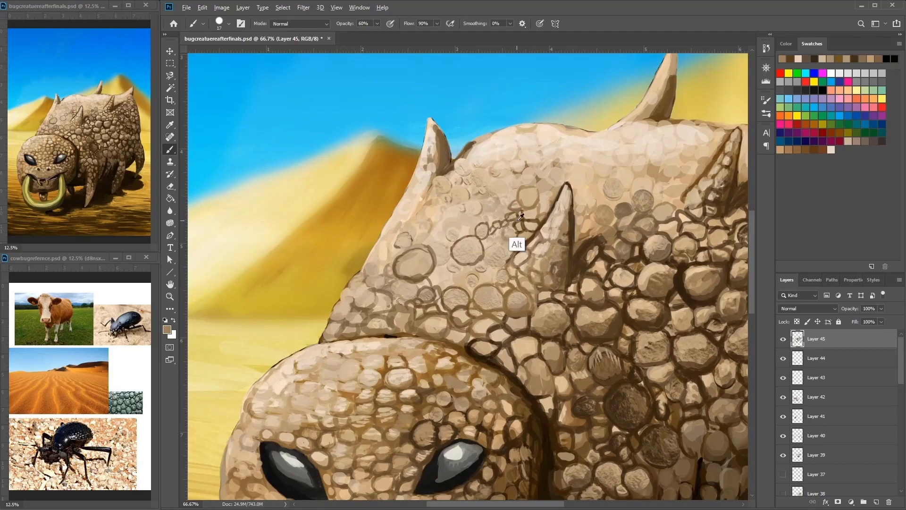
Step: Outline the scales between the front side spike and the creature's front edge in sampled brown
left_click(505, 245, "alt")
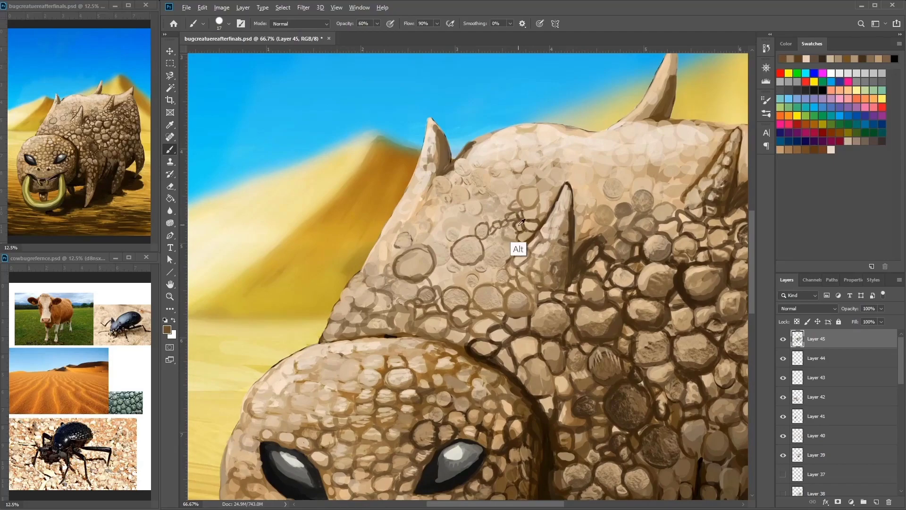
mouse_move(488, 267)
left_mouse_down()
mouse_move(543, 186)
mouse_move(508, 231)
left_mouse_up()
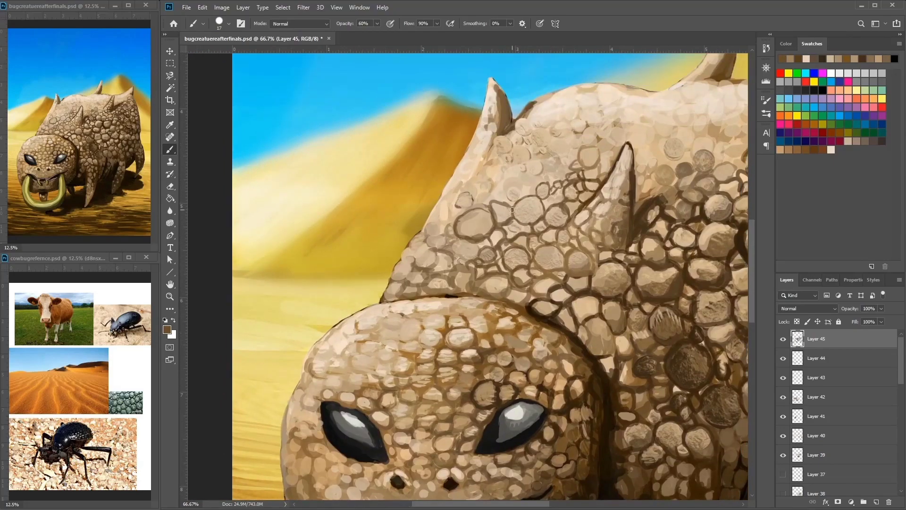
key("ctrl+minus")
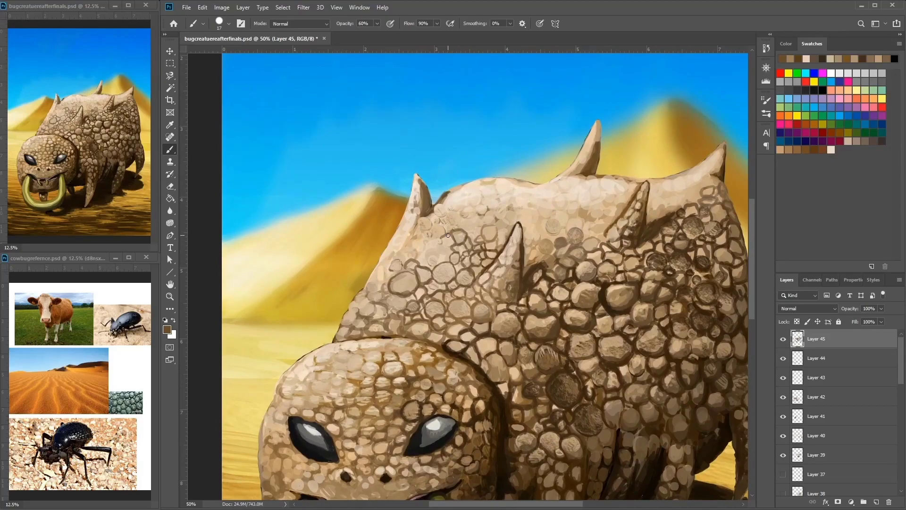
left_click_drag(422, 250, 445, 228)
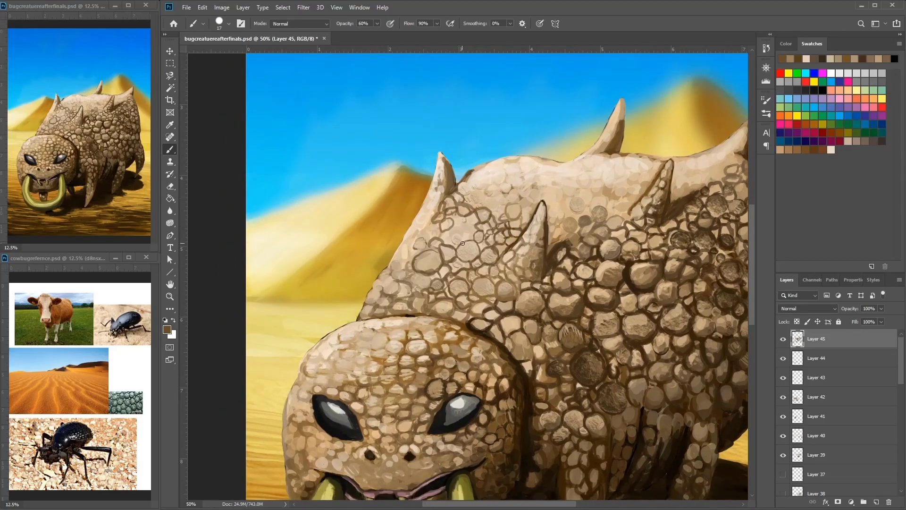
Step: Extend the brown scale outlines up to the base of the frontmost back spike
left_click_drag(511, 242, 570, 206)
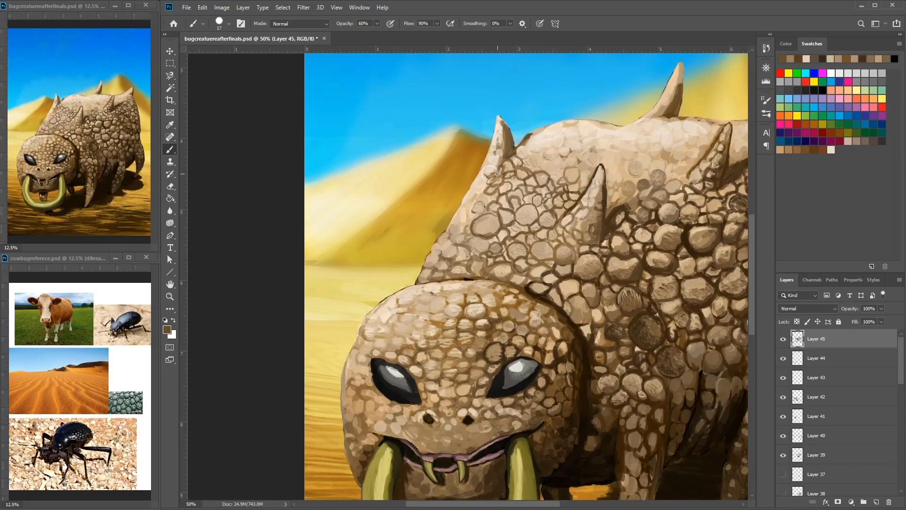
left_click_drag(478, 212, 510, 184)
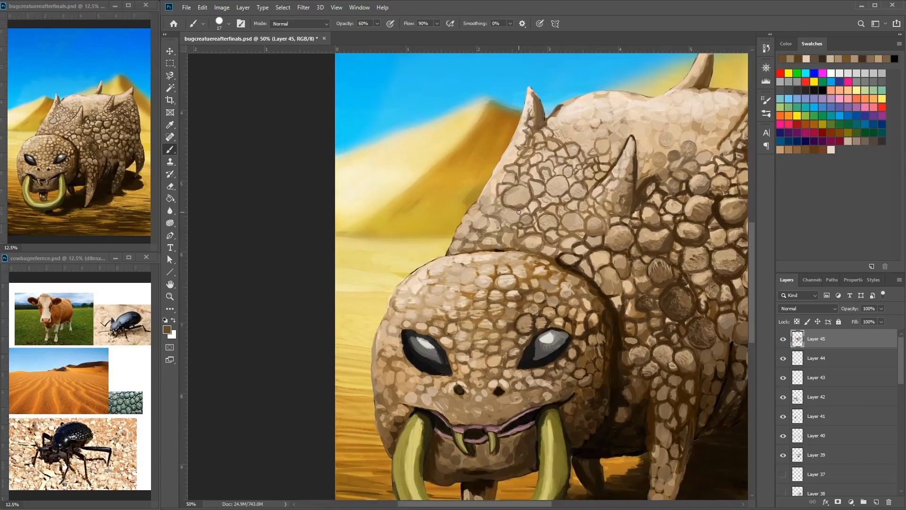
left_click_drag(520, 140, 518, 133)
Step: Outline the scales between the second side spike and the rear back spike in brown
mouse_move(489, 194)
left_mouse_down()
mouse_move(383, 167)
mouse_move(418, 174)
left_mouse_up()
left_click_drag(584, 80, 559, 136)
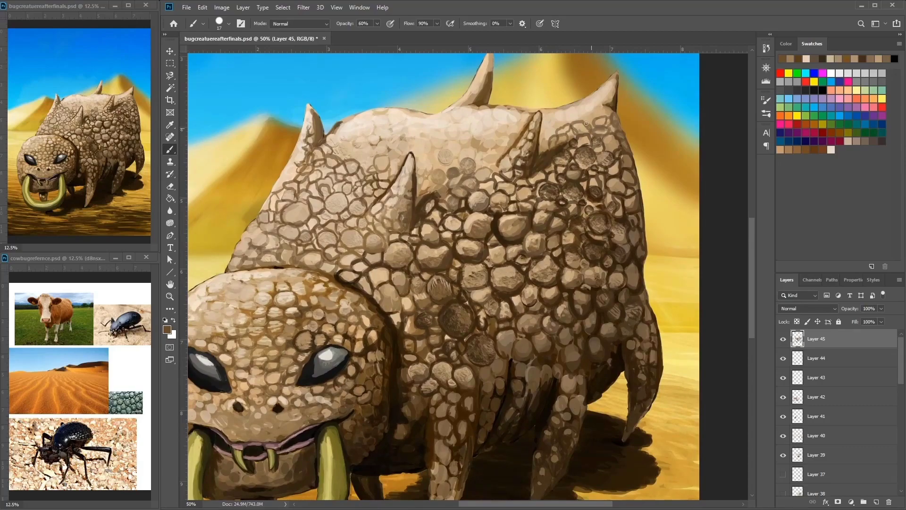
left_click_drag(324, 396, 386, 326)
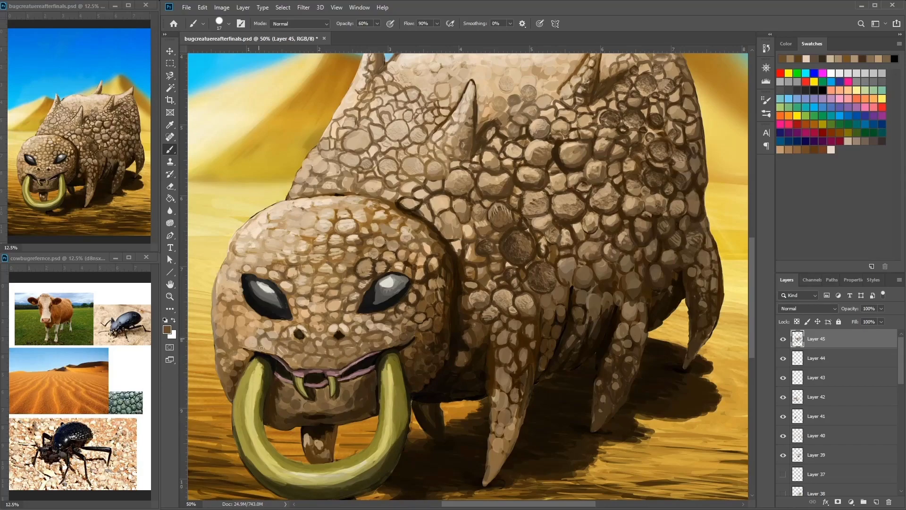
Step: Sample a lighter brown and extend the scale outlines up the flank above the front side spike
left_click_drag(249, 349, 352, 314)
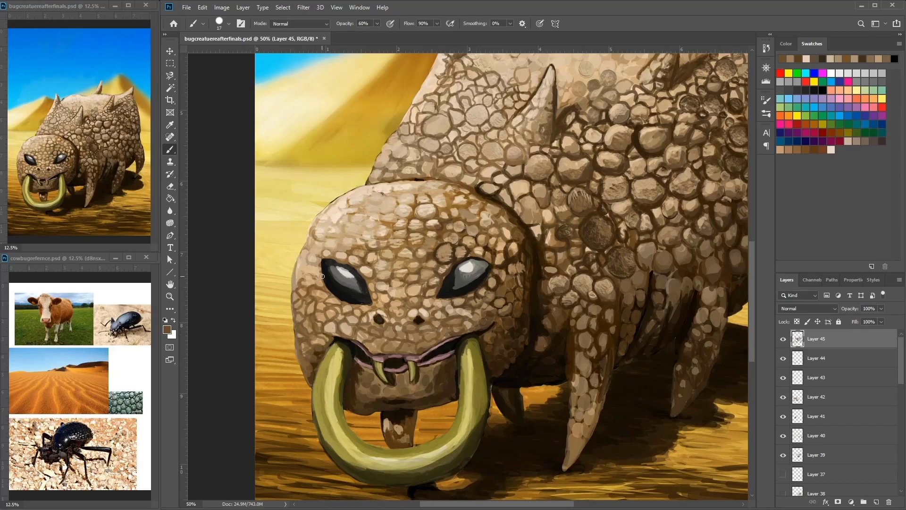
scroll(365, 304, "up", 3)
scroll(366, 304, "right", 3)
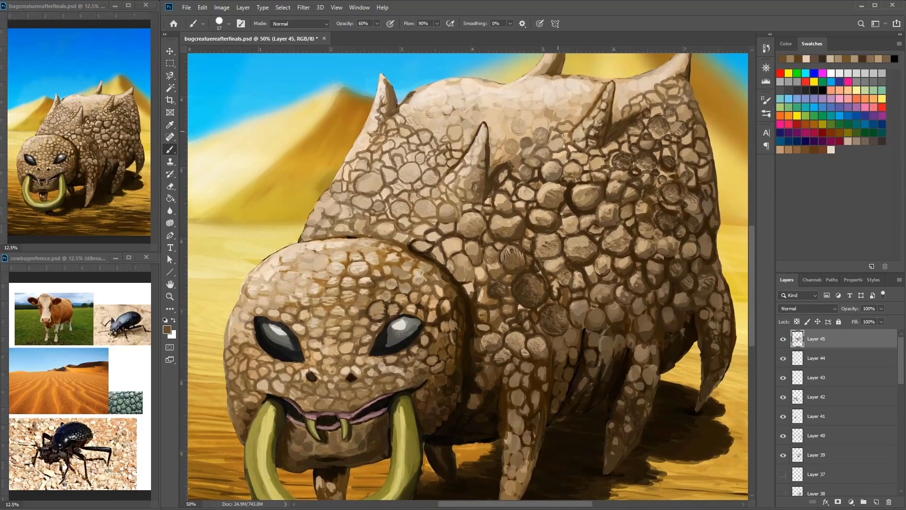
scroll(578, 177, "up", 4)
scroll(577, 177, "left", 3)
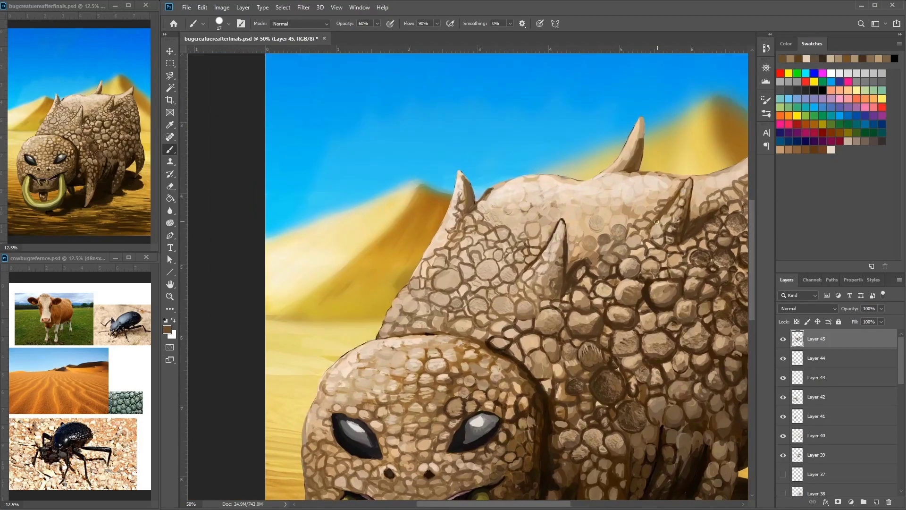
left_click_drag(650, 204, 636, 193)
scroll(651, 212, "up", 1)
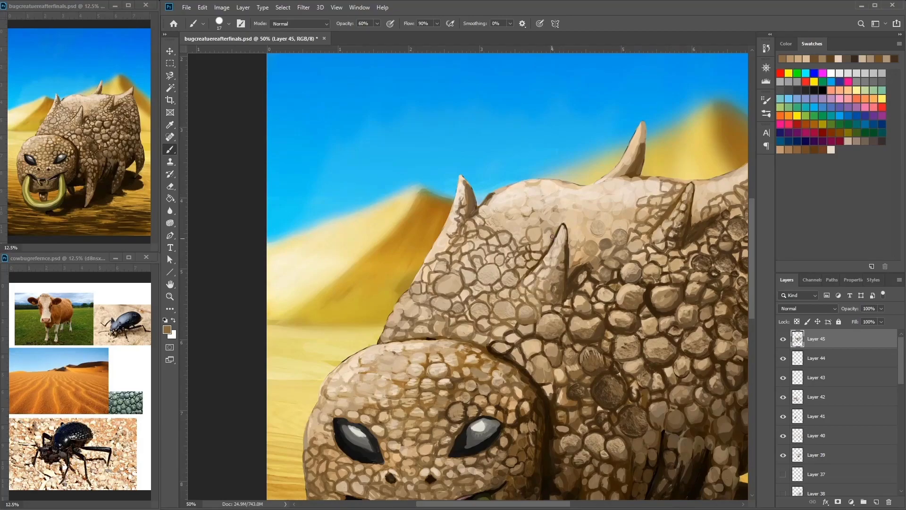
Step: Outline the scales around the dark spots between the front and second side spikes in lighter brown
scroll(552, 232, "up", 1)
scroll(552, 232, "left", 2)
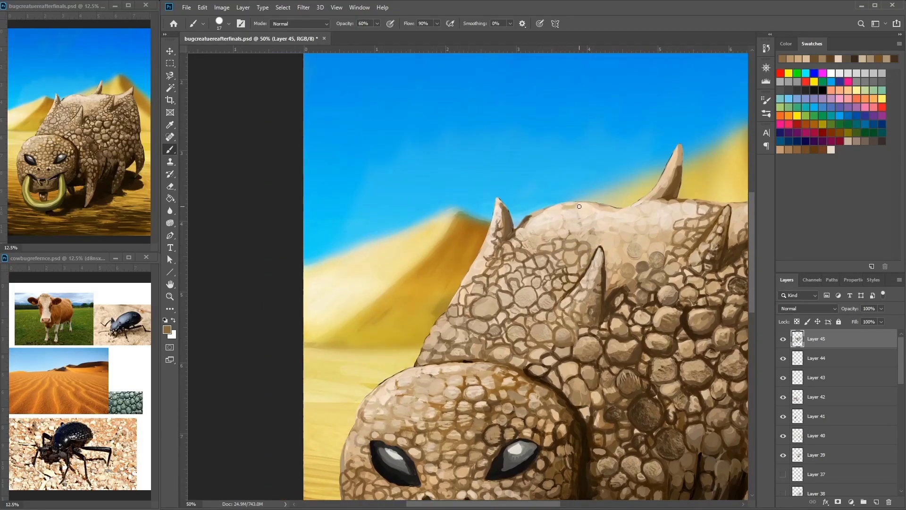
scroll(561, 249, "down", 1)
scroll(562, 248, "right", 1)
left_click_drag(600, 229, 618, 218)
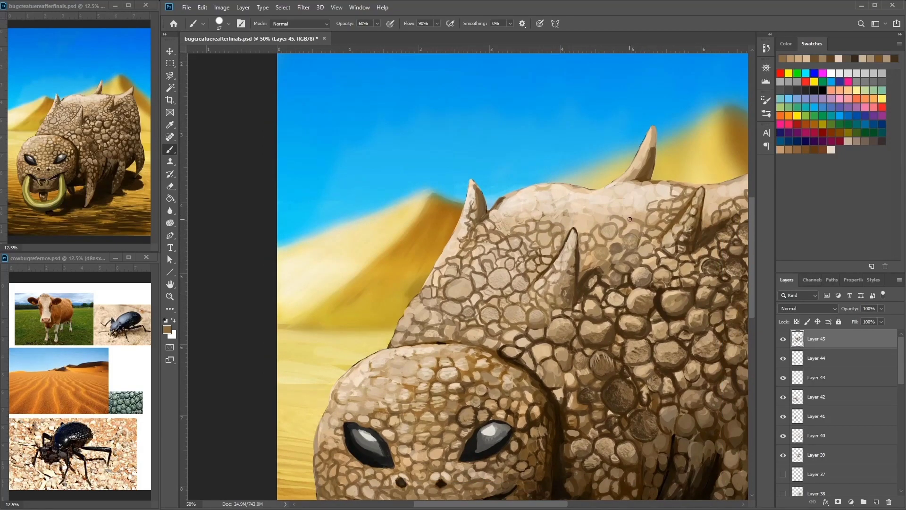
scroll(671, 191, "right", 4)
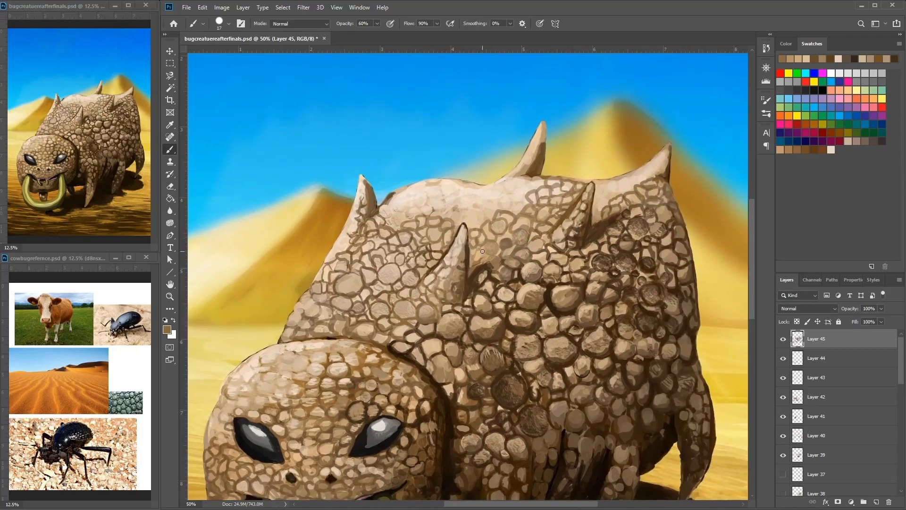
Step: Outline the scales between the frontmost back spike and the front side spike with sampled tan and brown tones
left_click(410, 261, "alt")
left_click(408, 257, "alt")
left_click(410, 258, "alt")
left_click(418, 254, "alt")
left_click(424, 251, "alt")
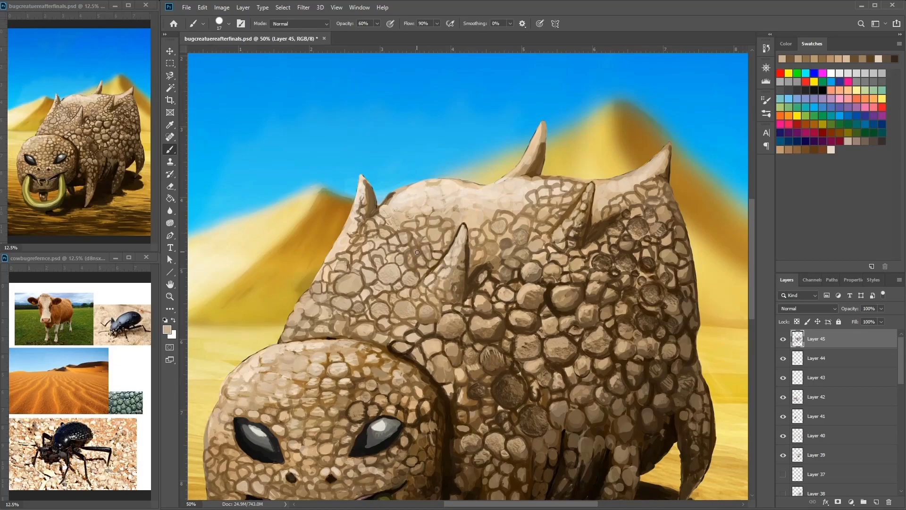
left_click(441, 215, "alt")
left_click(415, 251, "alt")
left_click(391, 226, "alt")
left_click_drag(402, 213, 414, 195)
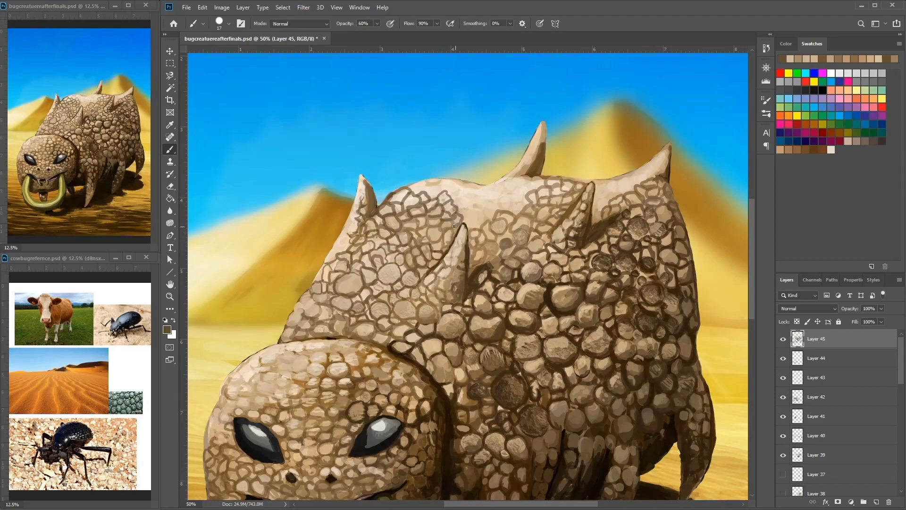
Step: Continue the scale outlines along the upper back from above the front side spike to the middle back spike
left_click(442, 216, "alt")
left_click(475, 183, "alt")
left_click(475, 239, "alt")
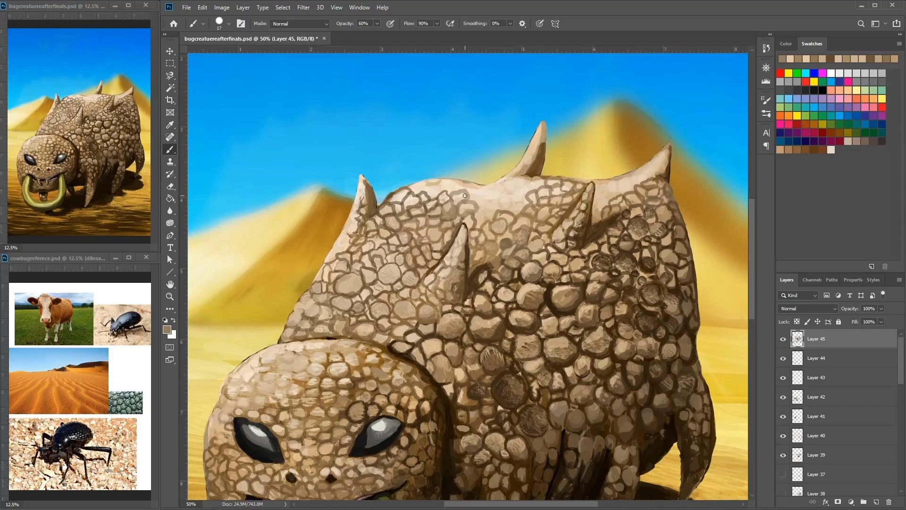
scroll(485, 192, "right", 2)
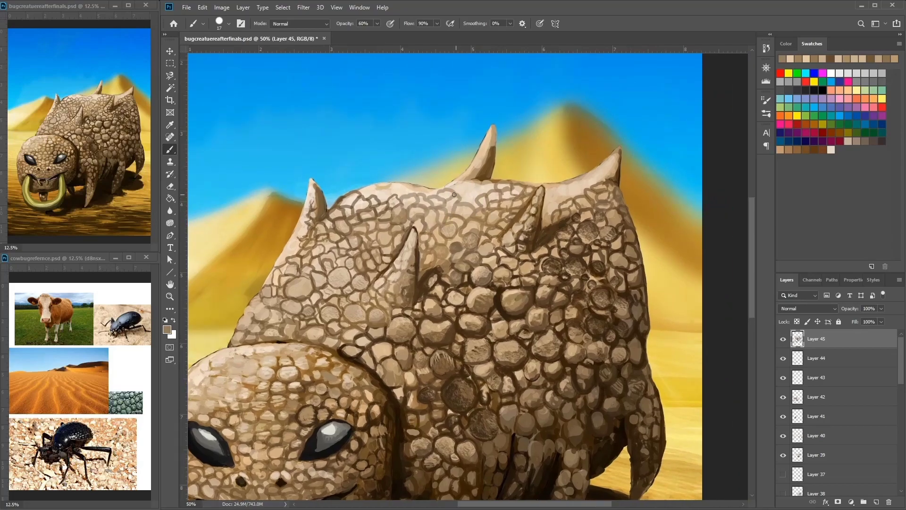
left_click(469, 174, "alt")
left_click(472, 172, "alt")
Step: Outline the remaining scales along the back ridge up to the base of the rear back spike in sampled browns
scroll(484, 165, "right", 1)
scroll(484, 165, "down", 1)
left_click(533, 210, "alt")
left_click(527, 185, "alt")
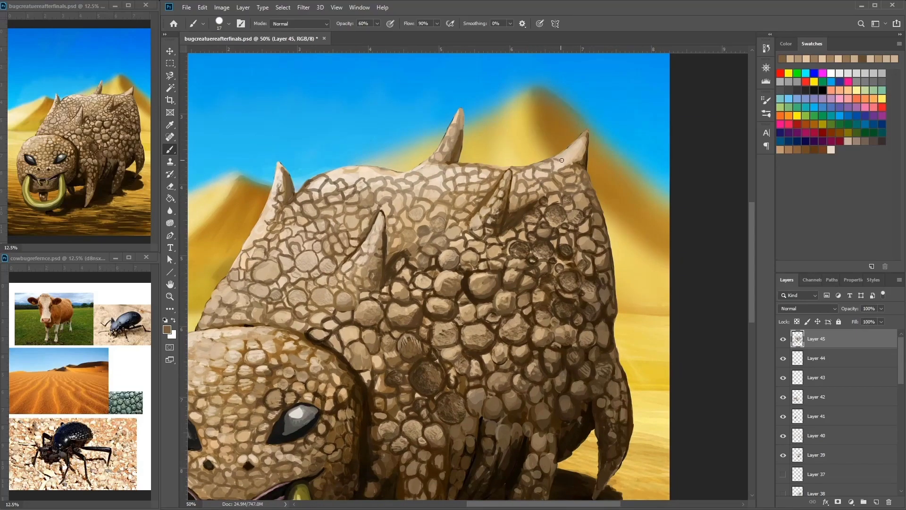
scroll(584, 165, "left", 3)
scroll(415, 136, "down", 2)
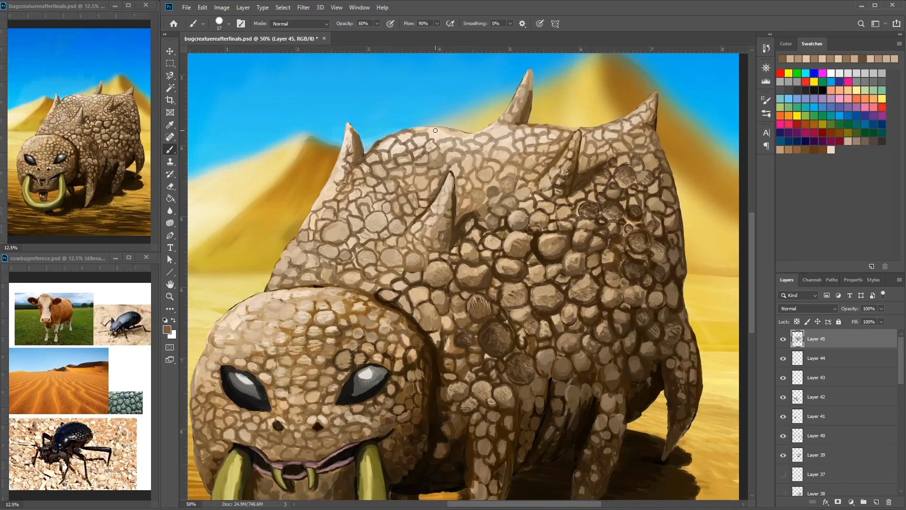
scroll(467, 139, "left", 3)
scroll(421, 192, "up", 1)
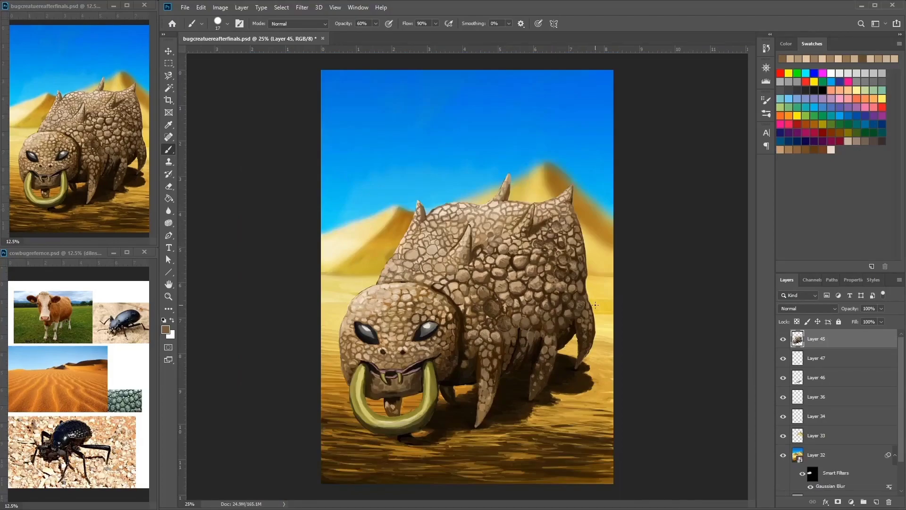
Step: Sample a light tan from the scales and set up a small round brush of 14 px
scroll(596, 305, "up", 3)
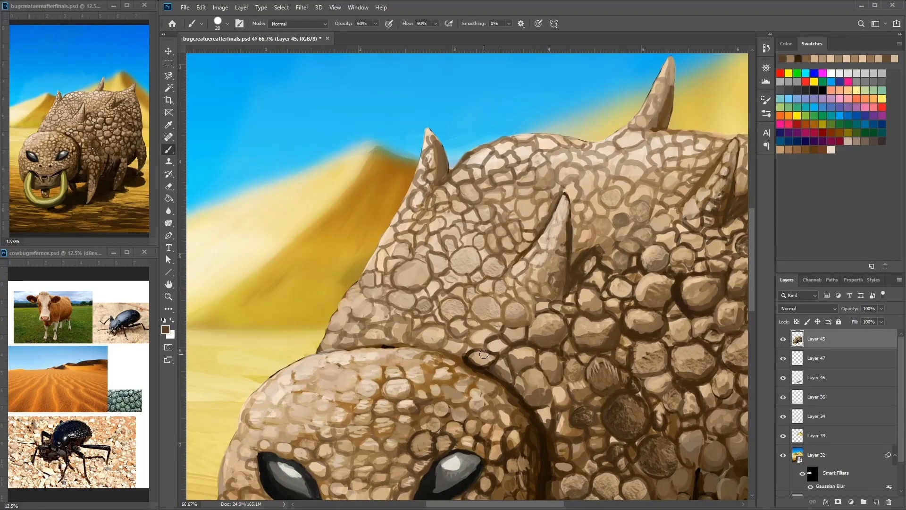
scroll(585, 288, "left", 4)
left_click(608, 245, "alt")
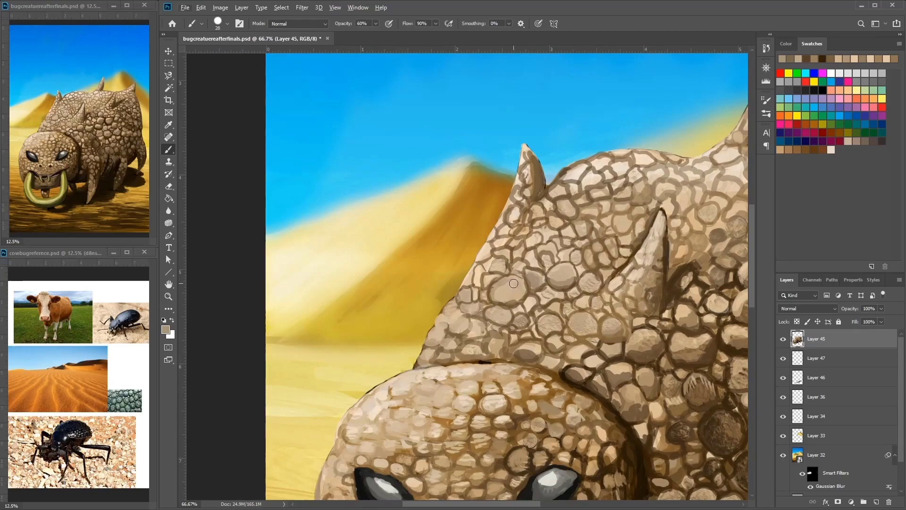
left_click(228, 23)
key("Return")
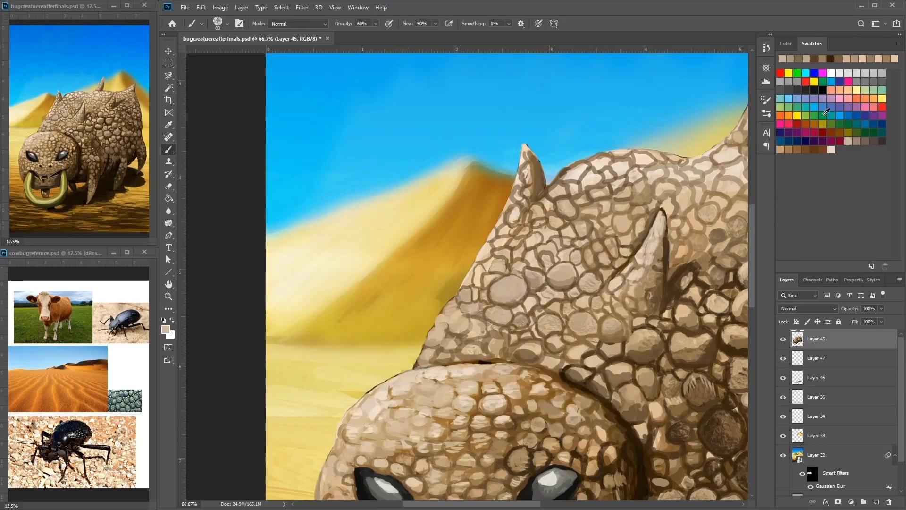
right_click(575, 247)
left_click(603, 311)
key("Return")
Step: Add highlights to the large oval scales below the frontmost back spike in sampled light tan
mouse_move(495, 293)
left_mouse_down()
mouse_move(507, 299)
mouse_move(522, 281)
mouse_move(451, 306)
mouse_move(460, 323)
left_mouse_up()
left_click_drag(623, 269, 565, 299)
left_click(520, 254, "alt")
mouse_move(517, 277)
left_mouse_down()
mouse_move(562, 273)
mouse_move(584, 255)
mouse_move(518, 279)
mouse_move(536, 307)
left_mouse_up()
left_click(536, 308, "alt")
left_click(519, 295)
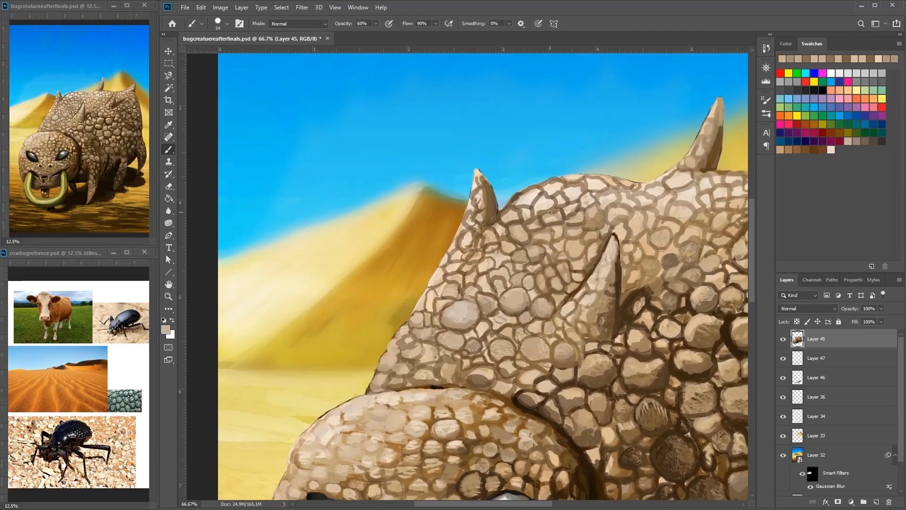
Step: Touch up the scales around the front side spike and along the back ridge with sampled tans
mouse_move(504, 308)
left_mouse_down()
mouse_move(525, 290)
mouse_move(518, 296)
left_mouse_up()
mouse_move(647, 288)
left_mouse_down()
mouse_move(666, 224)
mouse_move(654, 251)
left_mouse_up()
left_click_drag(653, 250, 674, 292)
left_click_drag(551, 178, 536, 197)
mouse_move(702, 226)
left_mouse_down()
mouse_move(628, 266)
mouse_move(580, 213)
left_mouse_up()
left_click(580, 213, "alt")
key("ctrl+minus")
key("ctrl+minus")
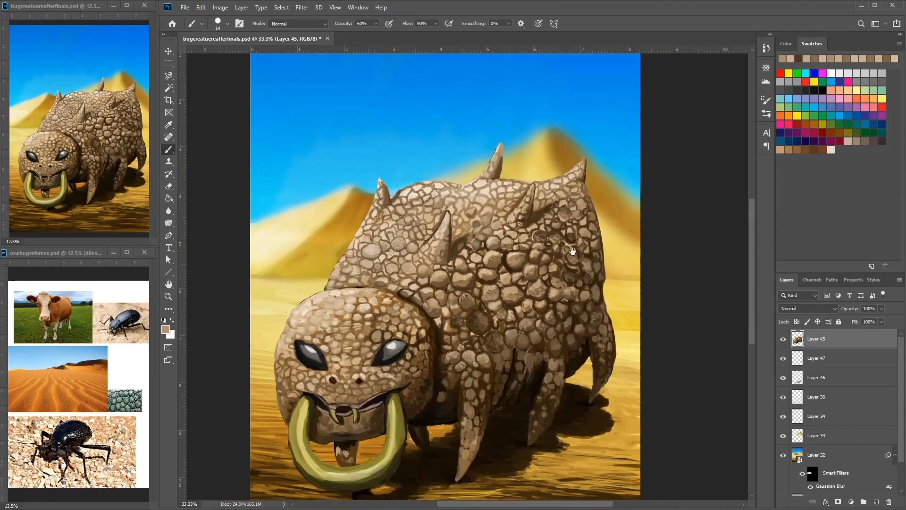
Step: Add a new layer above the creature with Multiply blending and reset the brush colour to default black
key("ctrl+shift+alt+n")
left_click(823, 308)
left_click(802, 347)
right_click(564, 286)
key("d")
Step: Paint dark shadows over the flank with a 77 px brush and set the shadow layer's opacity to 48%
left_click_drag(564, 248, 557, 319)
mouse_move(528, 246)
left_mouse_down()
mouse_move(567, 386)
mouse_move(532, 373)
mouse_move(494, 377)
mouse_move(426, 459)
mouse_move(423, 367)
mouse_move(451, 342)
mouse_move(477, 340)
left_mouse_up()
right_click(527, 313)
left_click_drag(589, 338, 596, 334)
key("Return")
left_click_drag(533, 255, 411, 391)
left_click(880, 309)
left_click_drag(880, 321, 860, 321)
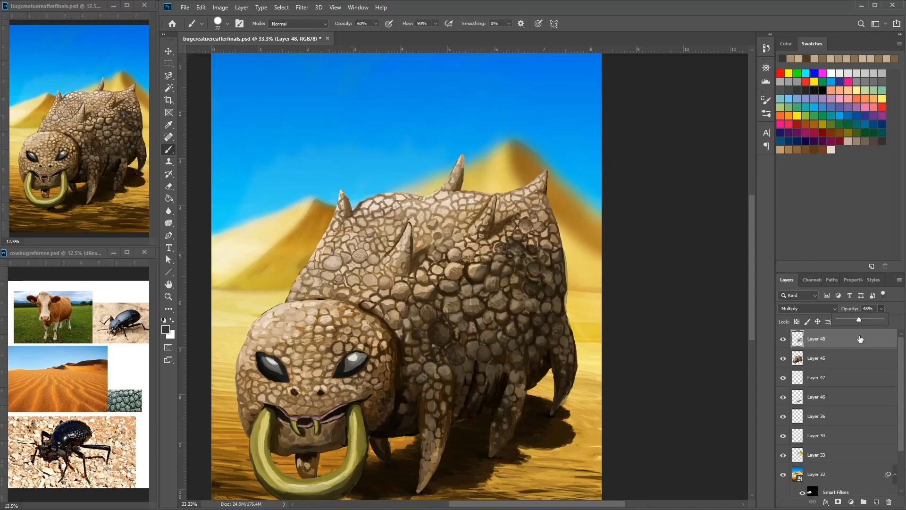
Step: Clip the shadow layer to the creature layer and return to the brush with black as the colour
key("e")
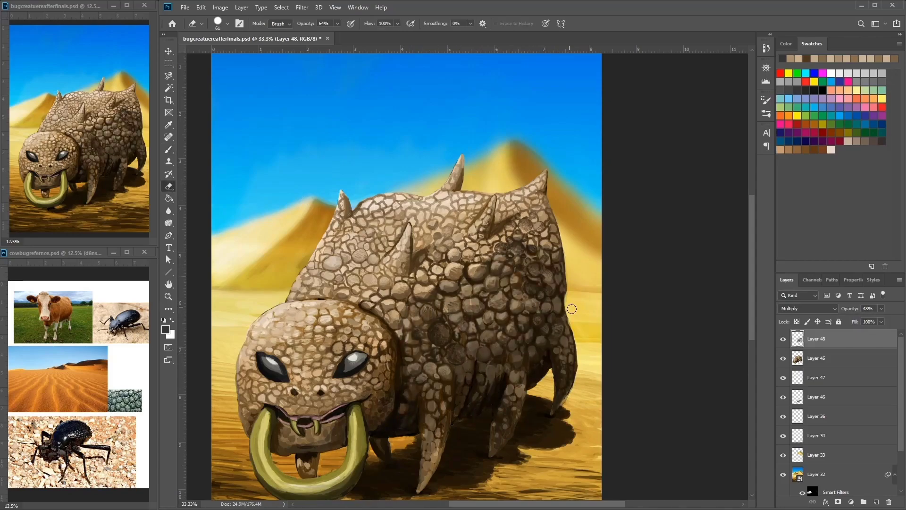
right_click(842, 339)
left_click(835, 341)
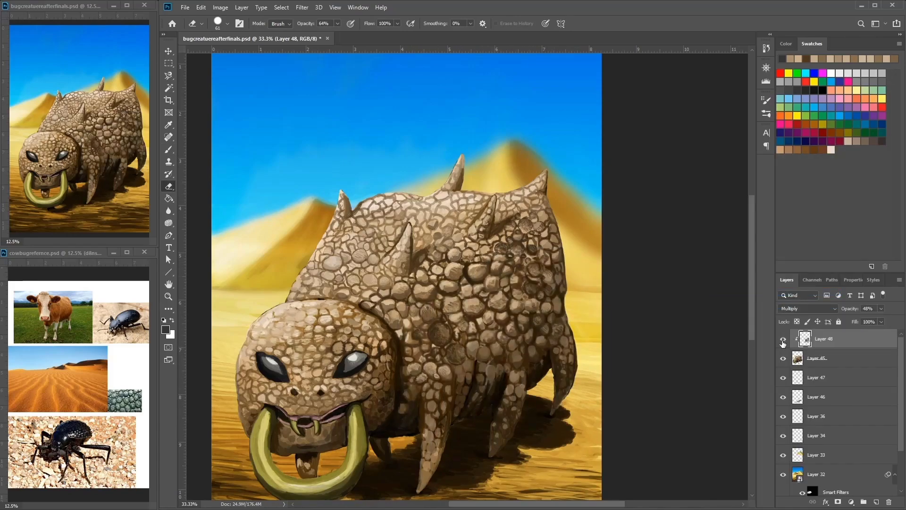
key("b")
key("d")
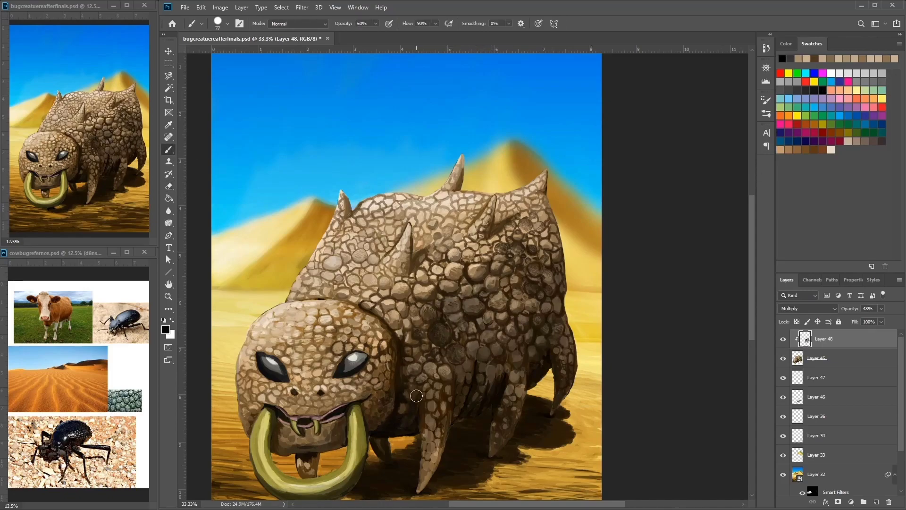
Step: Paint grey and black shadows on the upper flank between the front and second side spikes
left_click(788, 81)
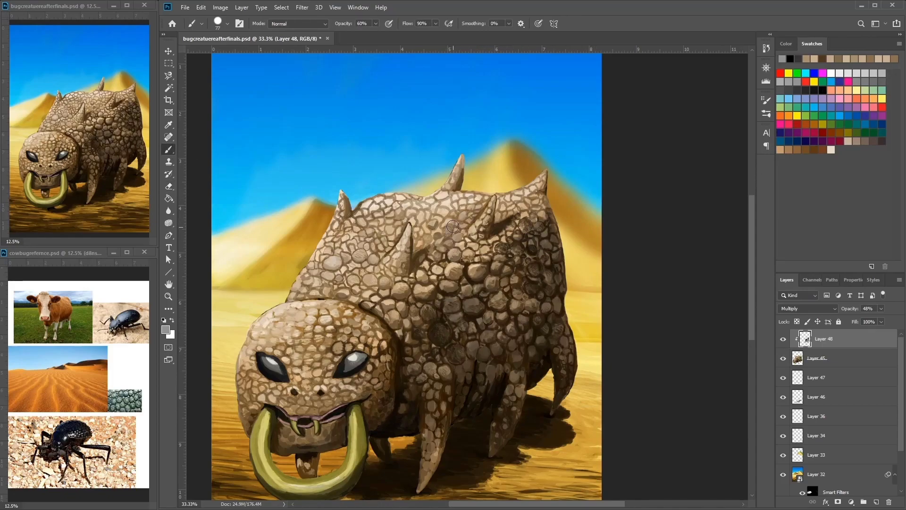
left_click_drag(422, 245, 427, 264)
key("d")
mouse_move(458, 189)
left_mouse_down()
mouse_move(477, 227)
mouse_move(413, 206)
mouse_move(436, 201)
mouse_move(438, 210)
mouse_move(476, 198)
mouse_move(410, 227)
mouse_move(472, 236)
mouse_move(468, 229)
mouse_move(415, 250)
mouse_move(493, 272)
left_mouse_up()
key("x")
key("x")
Step: Deepen the shadows beneath the side spikes, behind the head and down to the front leg and chin
left_click_drag(543, 203, 495, 255)
left_click_drag(410, 285, 387, 330)
left_click_drag(407, 245, 391, 267)
left_click_drag(484, 228, 527, 209)
left_click_drag(422, 289, 438, 278)
left_click_drag(427, 331, 403, 375)
left_click_drag(425, 311, 414, 390)
left_click_drag(365, 405, 345, 422)
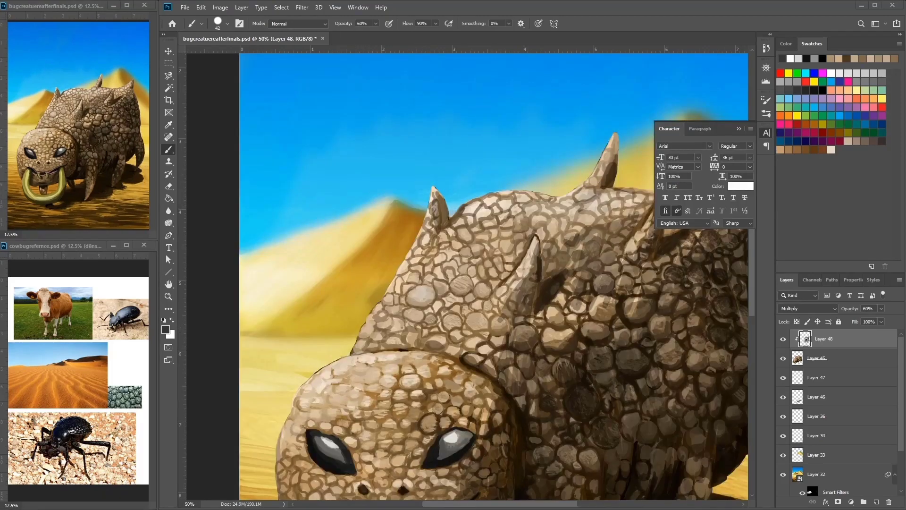
Step: Add a new layer above the shadow layer and paint darker brown tones on scales near the frontmost back spike
key("ctrl+plus")
mouse_move(500, 271)
left_mouse_down()
mouse_move(509, 260)
mouse_move(501, 272)
left_mouse_up()
key("ctrl+shift+alt+n")
mouse_move(491, 226)
left_mouse_down()
mouse_move(486, 220)
mouse_move(620, 297)
mouse_move(624, 243)
left_mouse_up()
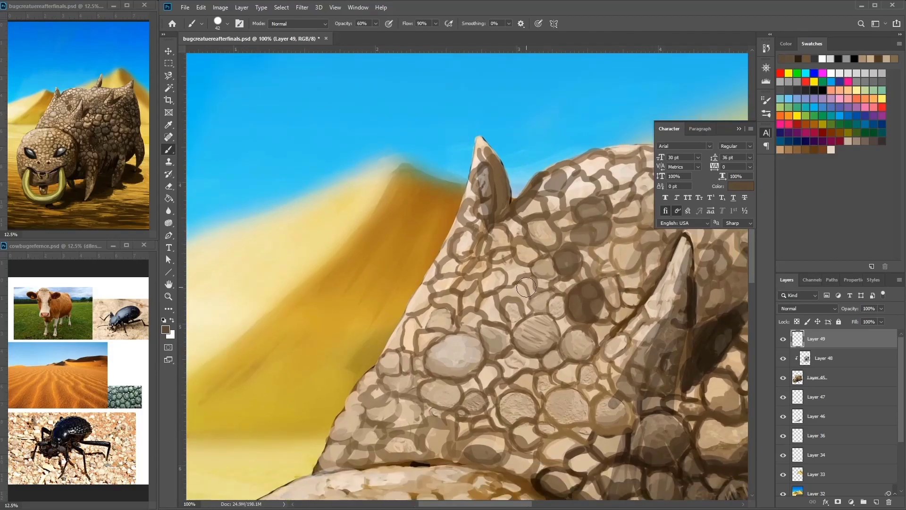
Step: Set the brush to 15 px and lighten the dark round scales below the frontmost back spike in sampled tan
left_click(631, 260, "alt")
right_click(659, 323)
right_click(682, 271)
right_click(657, 256)
key("Escape")
right_click(662, 281)
left_click_drag(713, 265, 656, 282)
key("Return")
mouse_move(538, 251)
left_mouse_down()
mouse_move(531, 242)
mouse_move(545, 252)
mouse_move(542, 278)
left_mouse_up()
left_click(543, 252, "alt")
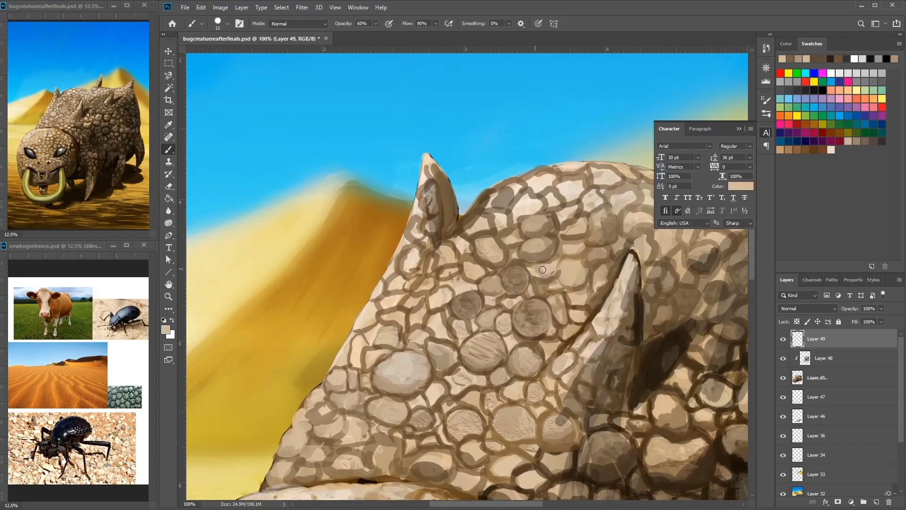
Step: Shade and highlight the scales between the frontmost back spike and the dark round scales with sampled tans
left_click(542, 269, "alt")
mouse_move(505, 252)
left_mouse_down()
mouse_move(545, 234)
mouse_move(510, 229)
mouse_move(512, 222)
mouse_move(590, 224)
left_mouse_up()
left_click(500, 222, "alt")
left_click(512, 230, "alt")
left_click(610, 209, "alt")
left_click(595, 246)
left_click(585, 222, "alt")
left_click(580, 259)
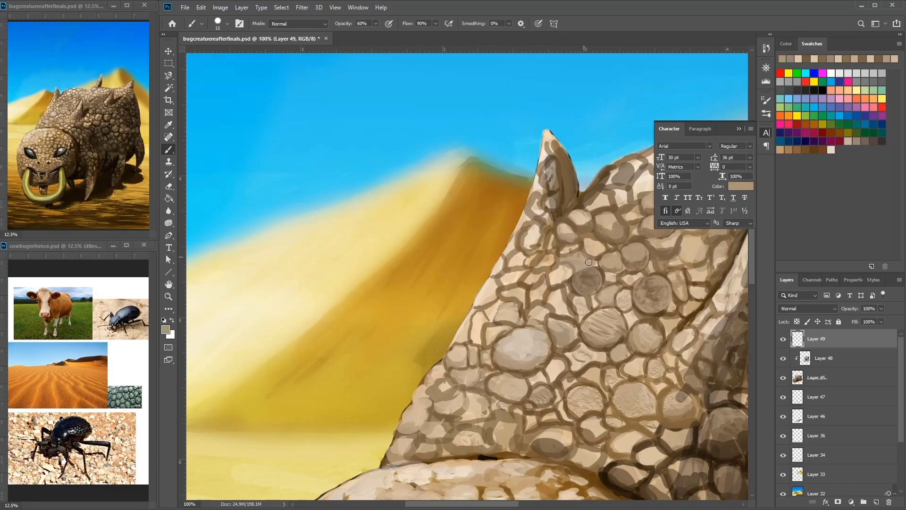
Step: Set the brush to 6 px and refine the small dark round scale's outline and shading with sampled brown and tan
left_click(607, 269, "alt")
left_click(574, 260, "alt")
right_click(595, 251)
left_click_drag(643, 243, 642, 243)
left_click_drag(578, 253, 565, 262)
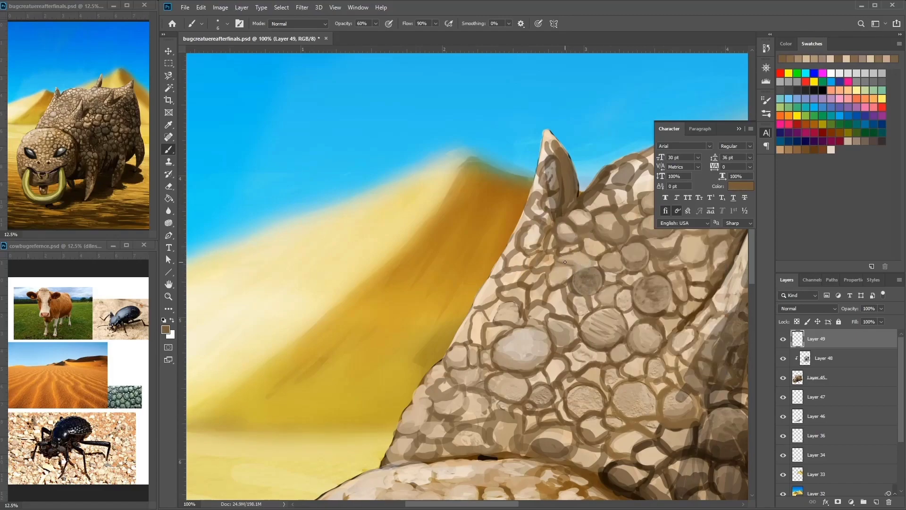
left_click(615, 280, "alt")
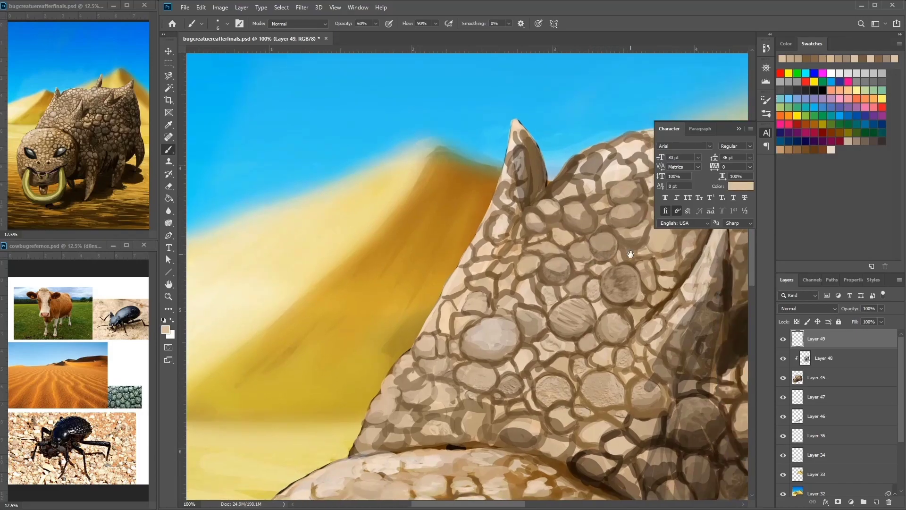
Step: Refine the round scale nearest the front side spike and its surroundings with sampled tans
scroll(586, 274, "right", 5)
left_click(524, 298, "alt")
left_click(512, 270, "alt")
left_click(488, 312, "alt")
left_click(490, 309)
left_click_drag(491, 307, 580, 279)
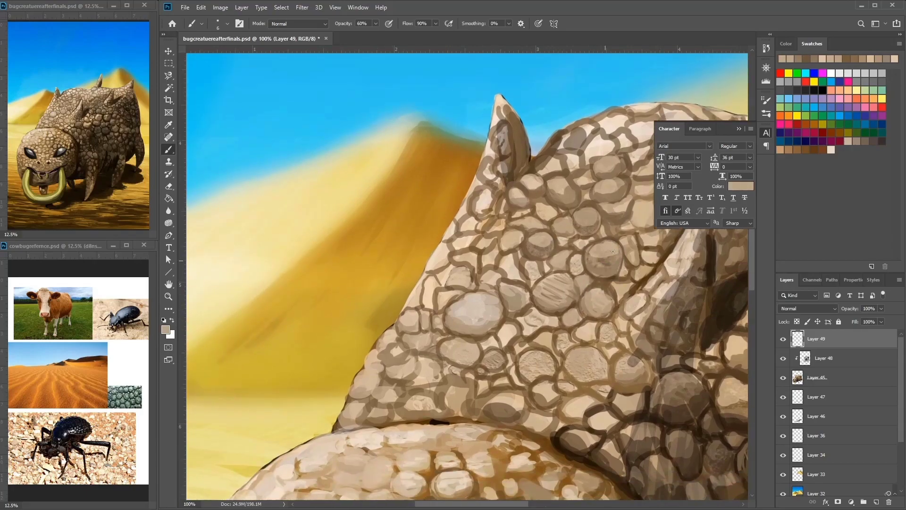
Step: Detail the scales between the large oval scale and the striped round scale with sampled tans and browns
left_click_drag(580, 312, 603, 257)
left_click(583, 277, "alt")
left_click(572, 267, "alt")
left_click(567, 263, "alt")
left_click(576, 253, "alt")
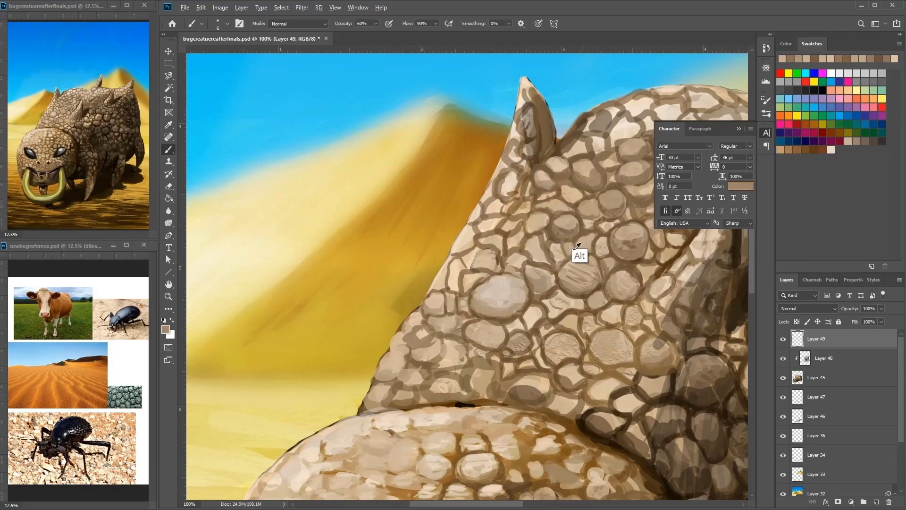
left_click(536, 240, "alt")
left_click(519, 328, "alt")
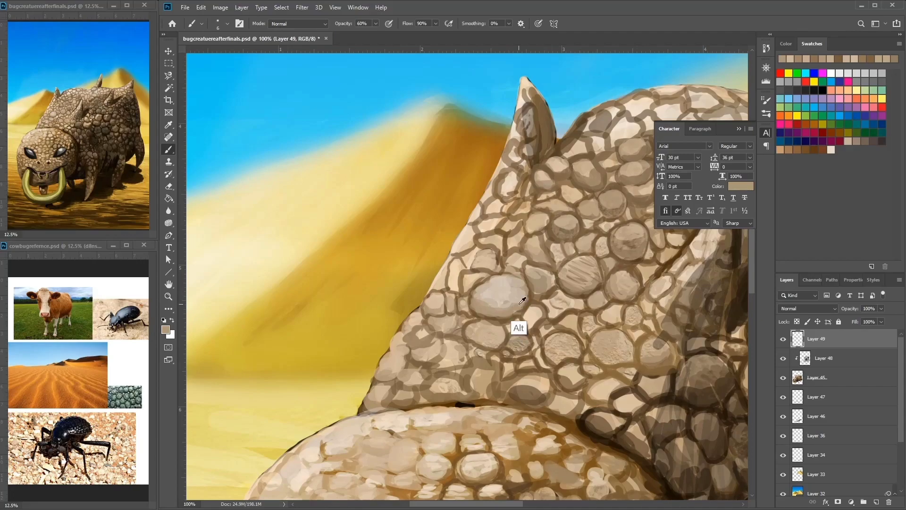
left_click(541, 270, "alt")
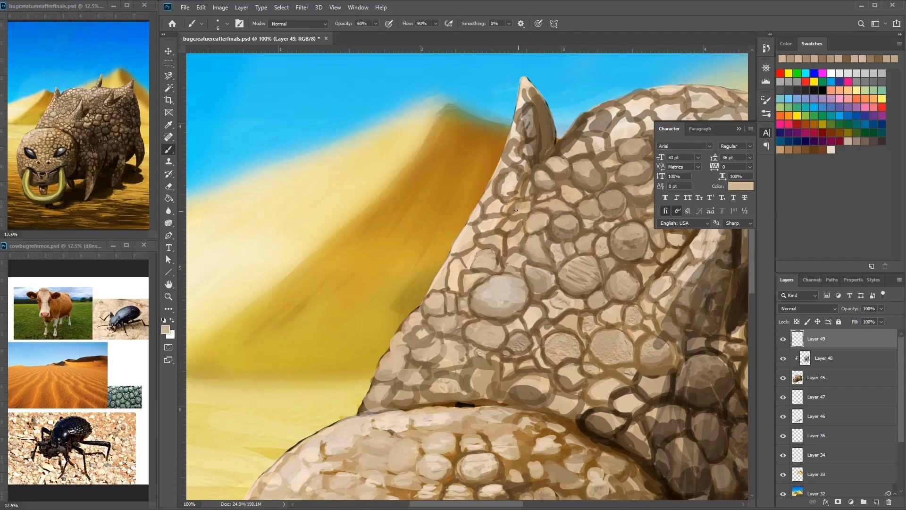
Step: Shade the small scales directly below the frontmost back spike near the creature's front edge with sampled tones
left_click(527, 208, "alt")
left_click(512, 234, "alt")
left_click(508, 191, "alt")
left_click(511, 186, "alt")
left_click(508, 194, "alt")
left_click_drag(527, 194, 484, 157)
Step: Refine the scales along the creature's front edge beside the large oval scale with sampled tans
left_click(533, 245, "alt")
left_click(413, 247, "alt")
left_click(420, 236, "alt")
left_click(433, 246, "alt")
left_click(434, 245, "alt")
left_click(407, 254, "alt")
left_click_drag(515, 250, 566, 260)
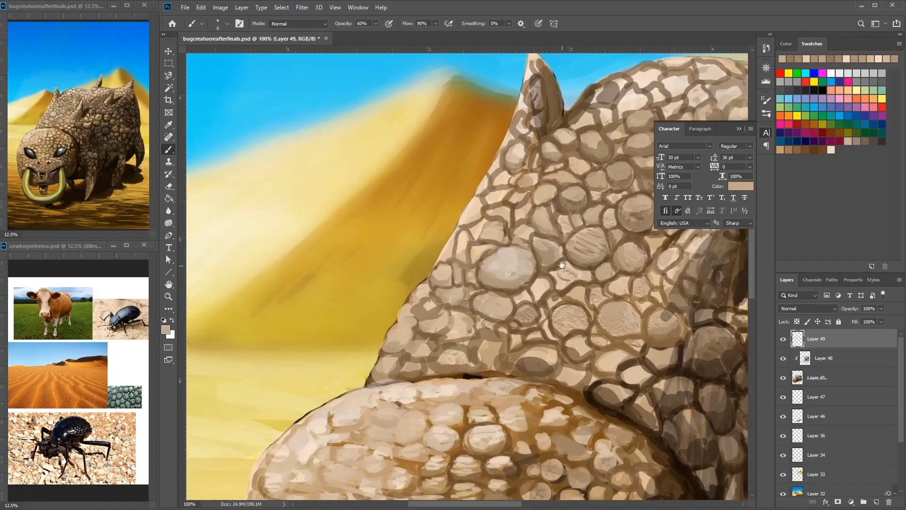
Step: Shade the small scales along the creature's front edge above the large oval scale with sampled tans and browns
left_click(475, 230, "alt")
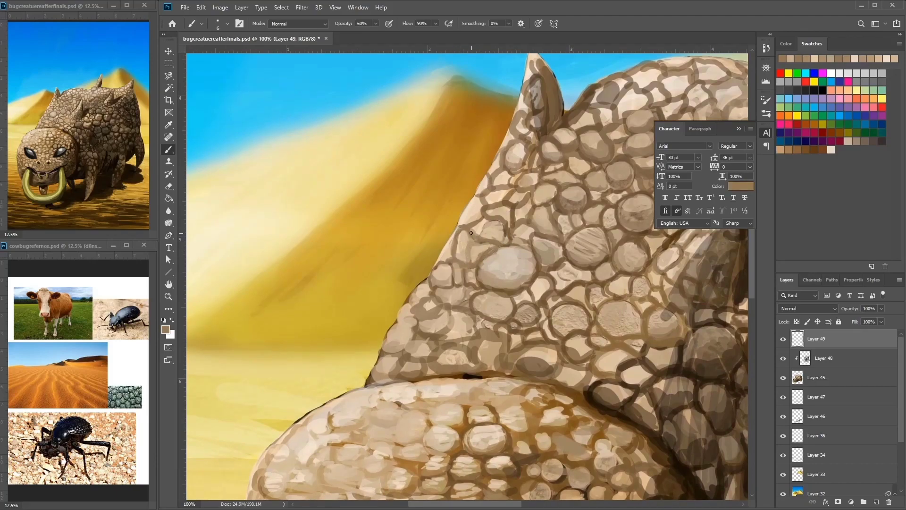
left_click(495, 225, "alt")
left_click_drag(557, 212, 474, 226)
left_click(433, 259, "alt")
mouse_move(454, 288)
left_mouse_down()
mouse_move(411, 298)
mouse_move(449, 290)
mouse_move(416, 283)
left_mouse_up()
left_click(554, 234, "alt")
Step: Switch to a 14 px round brush and paint dark brown stripes across the large oval scale
right_click(519, 243)
double_click(546, 302)
left_click_drag(512, 258, 476, 291)
right_click(481, 264)
double_click(519, 318)
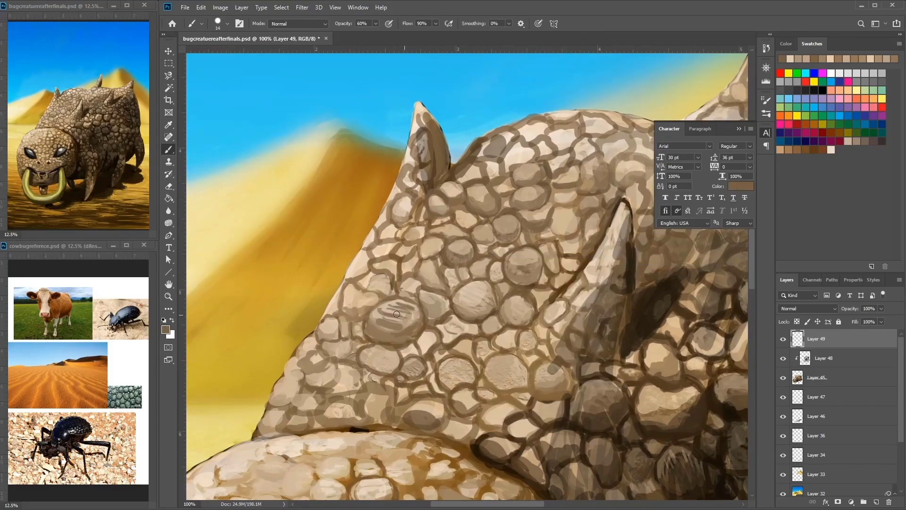
Step: Soften the striped oval scale and refine the scales between it and the front side spike with sampled tans
left_click(438, 239, "alt")
left_click_drag(472, 292, 398, 318)
left_click(415, 330, "alt")
left_click(411, 326, "alt")
left_click(394, 349, "alt")
left_click(434, 278, "alt")
left_click(407, 326, "alt")
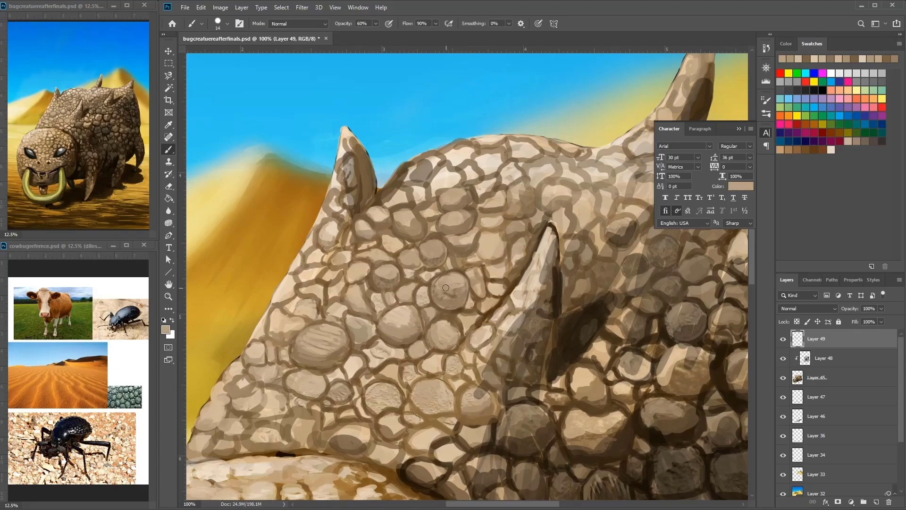
Step: Refine the round scales between the front side spike and the frontmost back spike with sampled tans
left_click(467, 303, "alt")
left_click_drag(472, 273, 502, 283)
left_click(421, 264, "alt")
left_click(495, 189, "alt")
left_click(491, 191, "alt")
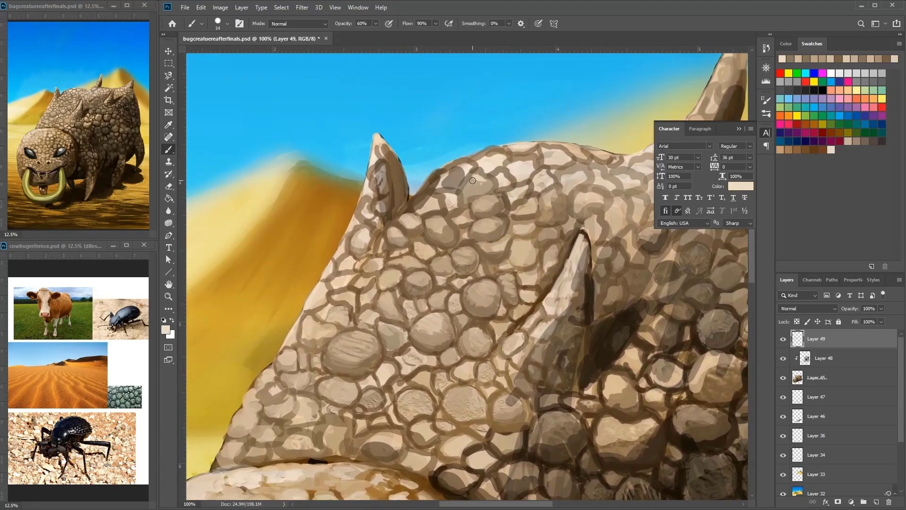
Step: Add light streaks and tonal variation to the scales along the back hump behind the frontmost back spike
left_click(512, 220, "alt")
mouse_move(500, 232)
left_mouse_down()
mouse_move(539, 207)
mouse_move(519, 232)
mouse_move(477, 236)
mouse_move(491, 269)
mouse_move(558, 186)
left_mouse_up()
left_click(498, 243, "alt")
key("ctrl+minus")
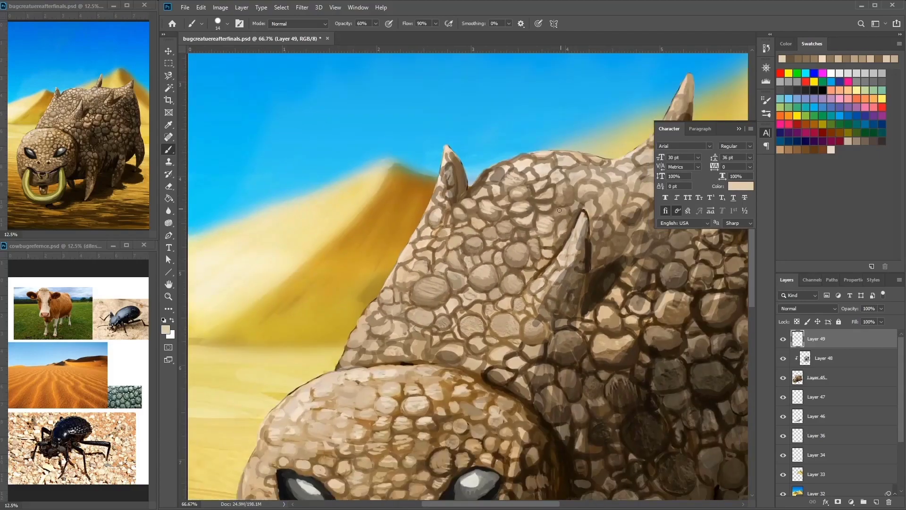
Step: Shade the base and shadowed side of the front side spike with sampled tan and dark brown
left_click(538, 325, "alt")
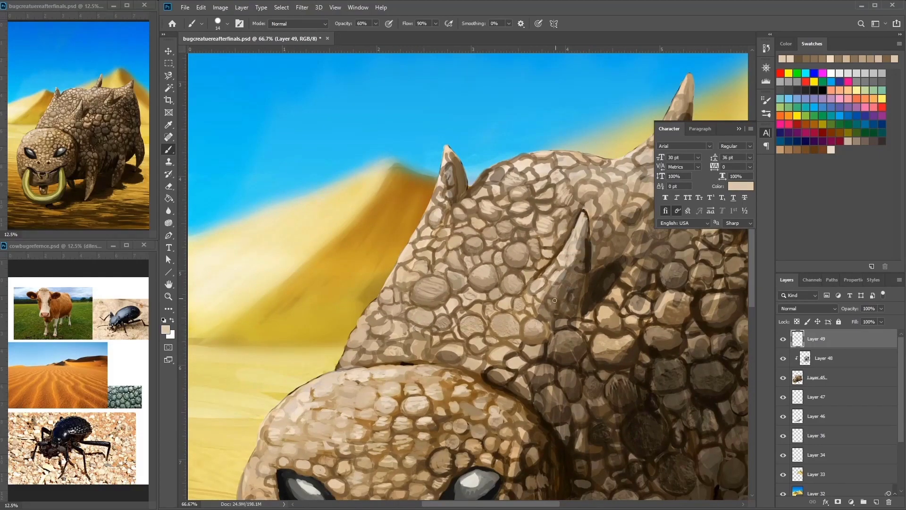
left_click_drag(552, 300, 589, 267)
left_click(584, 267, "alt")
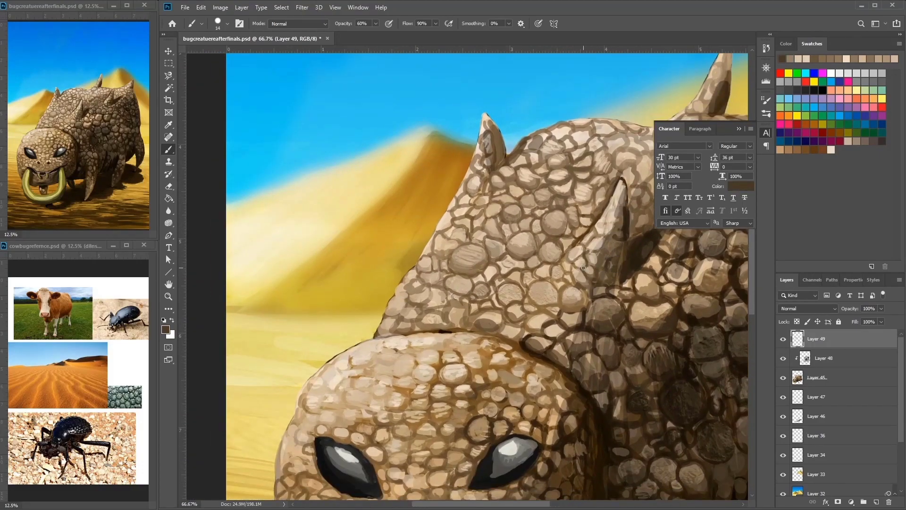
left_click(613, 278, "alt")
left_click_drag(623, 241, 618, 277)
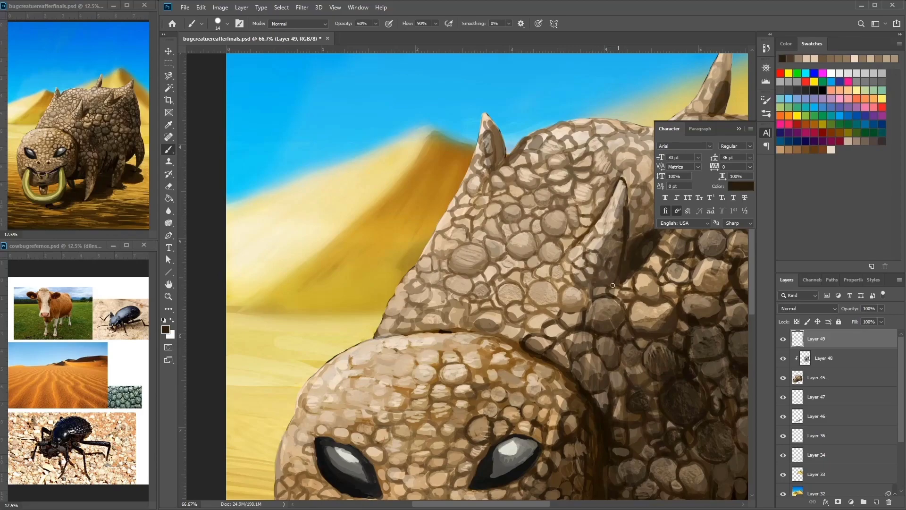
Step: Define small scales on the lower part of the front side spike with sampled browns
left_click(619, 242, "alt")
left_click(608, 250, "alt")
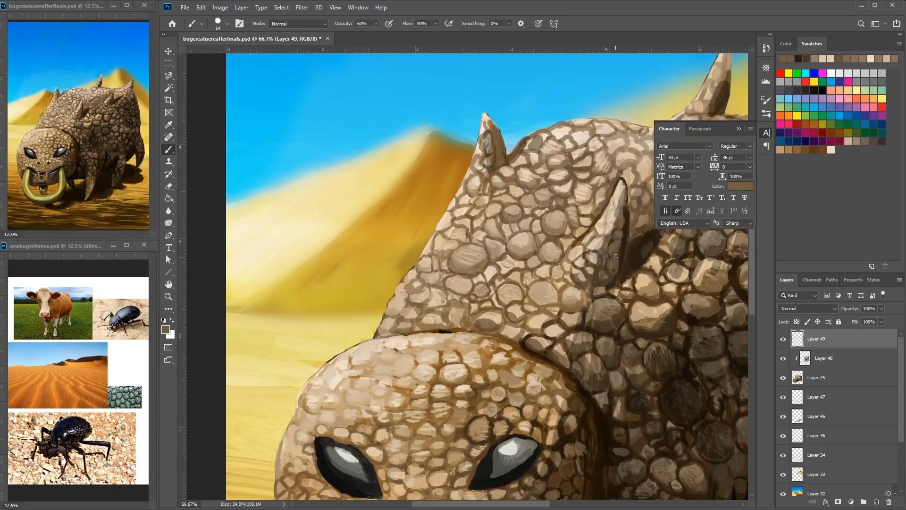
left_click(606, 253, "alt")
scroll(608, 271, "right", 3)
left_click(611, 235, "alt")
left_click(604, 216, "alt")
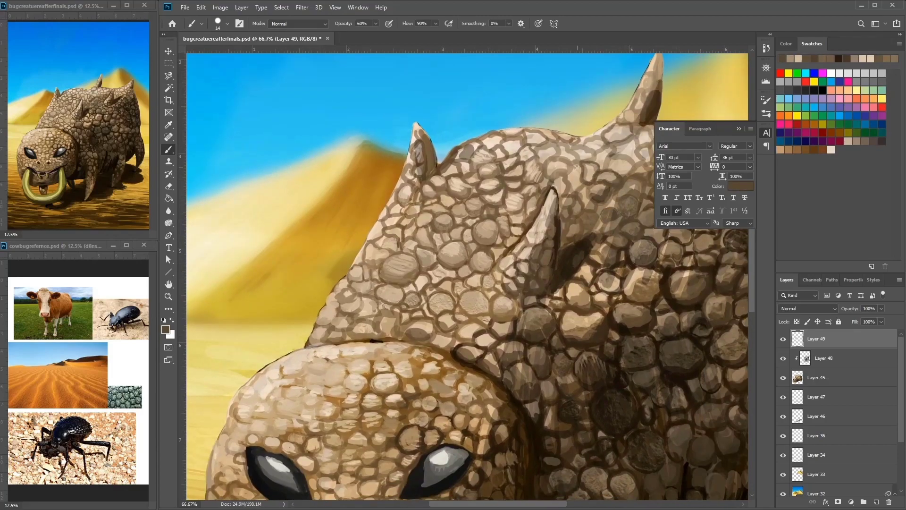
Step: Outline the scales on the back just behind the front side spike's tip with sampled browns
scroll(575, 164, "left", 2)
scroll(557, 174, "right", 3)
scroll(557, 174, "down", 1)
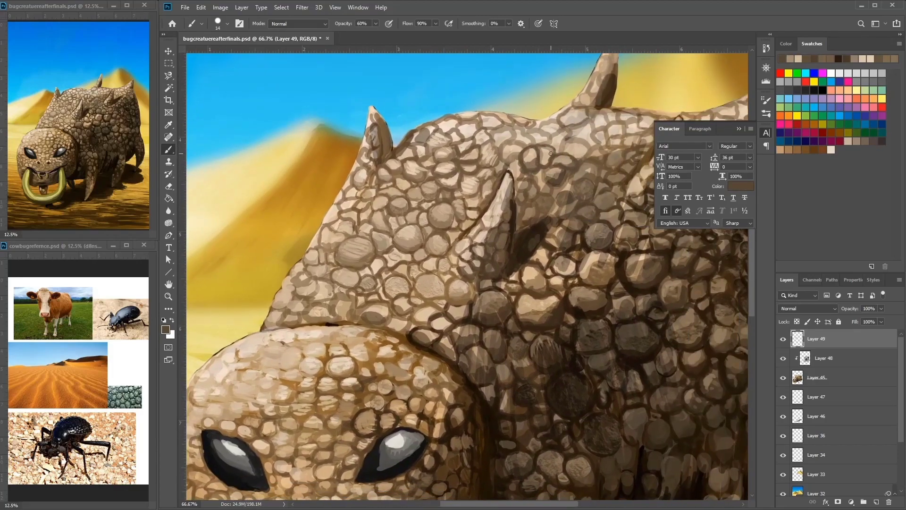
left_click(545, 183, "alt")
left_click(544, 183, "alt")
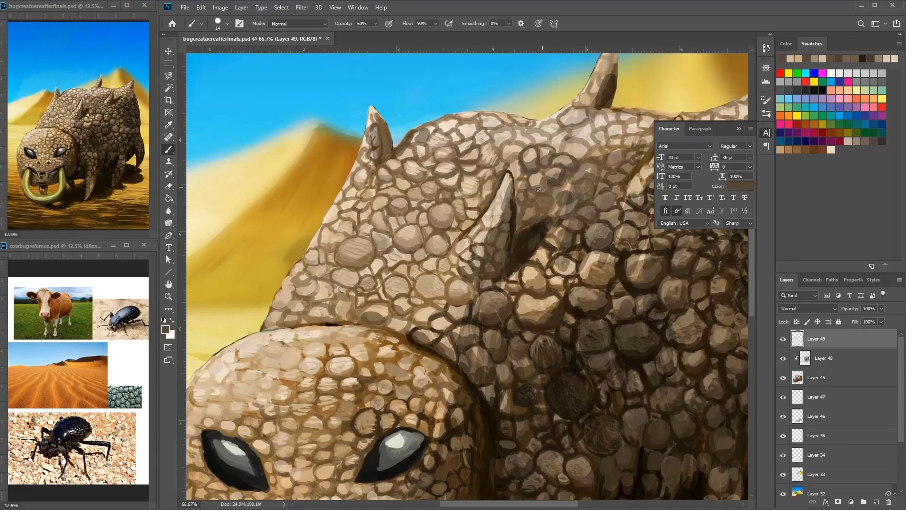
left_click(506, 219, "alt")
left_click(440, 195, "alt")
Step: Build up the round scale in front of the front side spike with a light highlight and a dark outline
key("ctrl+plus")
left_click(531, 264, "alt")
left_click(523, 243, "alt")
left_click(538, 240, "alt")
left_click(535, 239, "alt")
left_click(544, 253, "alt")
left_click(521, 232, "alt")
left_click(523, 231, "alt")
Step: Detail the small scales surrounding the highlighted round scale with sampled lights and dark browns
mouse_move(528, 239)
left_mouse_down()
mouse_move(519, 265)
mouse_move(532, 283)
mouse_move(528, 273)
mouse_move(521, 291)
left_mouse_up()
left_click(547, 186, "alt")
mouse_move(575, 276)
left_mouse_down()
mouse_move(538, 264)
mouse_move(567, 262)
mouse_move(550, 262)
mouse_move(534, 228)
mouse_move(500, 223)
mouse_move(552, 250)
mouse_move(542, 255)
left_mouse_up()
left_click(505, 280, "alt")
left_click(519, 236, "alt")
left_click(524, 220, "alt")
mouse_move(486, 229)
left_mouse_down()
mouse_move(512, 213)
mouse_move(486, 236)
left_mouse_up()
left_click(493, 236, "alt")
Step: Add light streaks and outlines to the scales between the highlighted round scale and the back hump
mouse_move(521, 205)
left_mouse_down()
mouse_move(537, 218)
mouse_move(486, 269)
mouse_move(570, 278)
mouse_move(491, 273)
left_mouse_up()
left_click(521, 247, "alt")
left_click(545, 132, "alt")
left_click(472, 255, "alt")
mouse_move(453, 222)
left_mouse_down()
mouse_move(479, 235)
mouse_move(447, 245)
left_mouse_up()
left_click(479, 235, "alt")
left_click(446, 246, "alt")
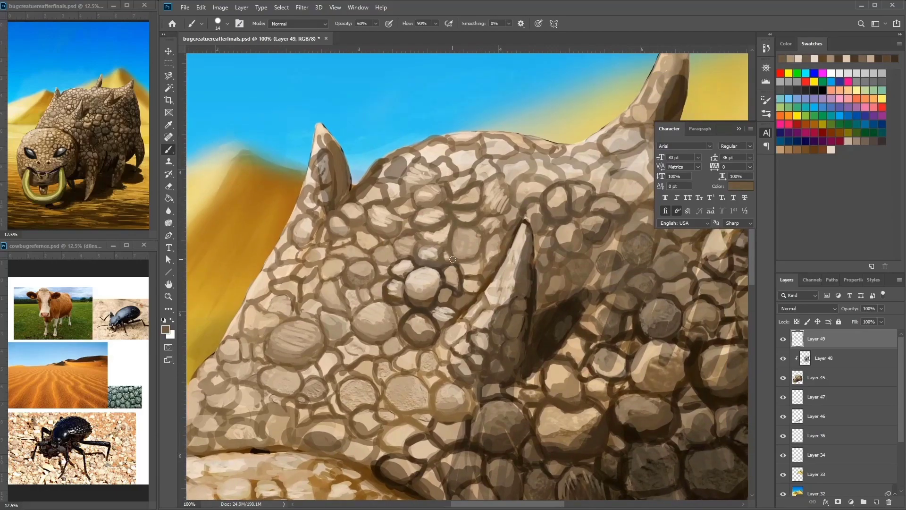
Step: Refine the scales directly above and beside the highlighted round scale with sampled tans and brown
left_click(423, 235, "alt")
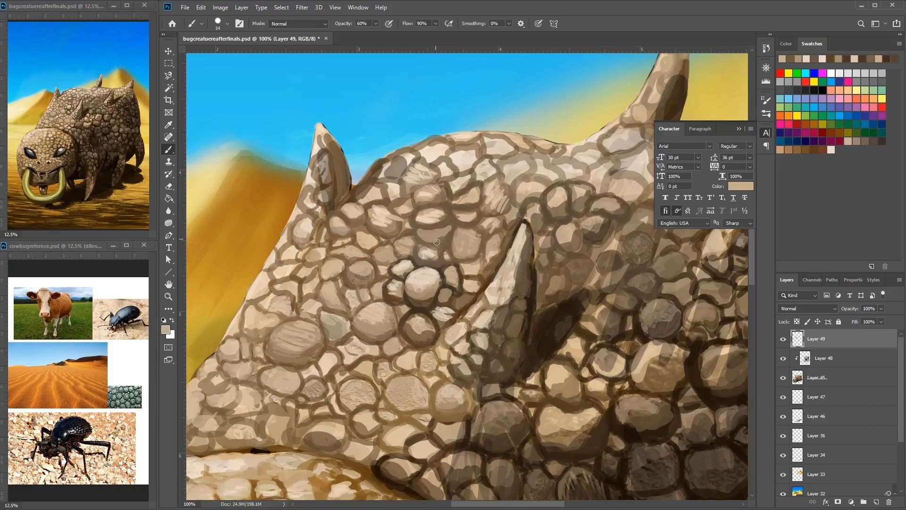
left_click_drag(436, 258, 506, 258)
left_click(479, 255, "alt")
left_click(479, 254, "alt")
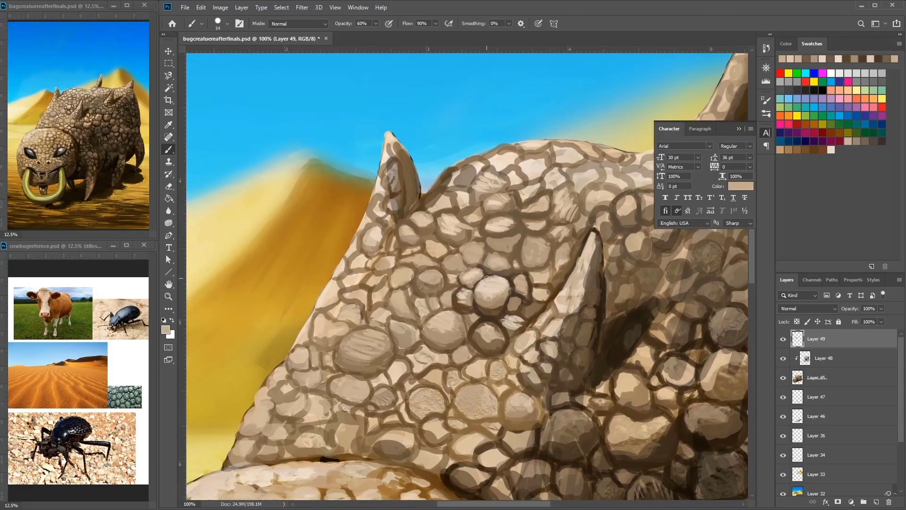
left_click_drag(474, 287, 523, 287)
left_click(509, 296, "alt")
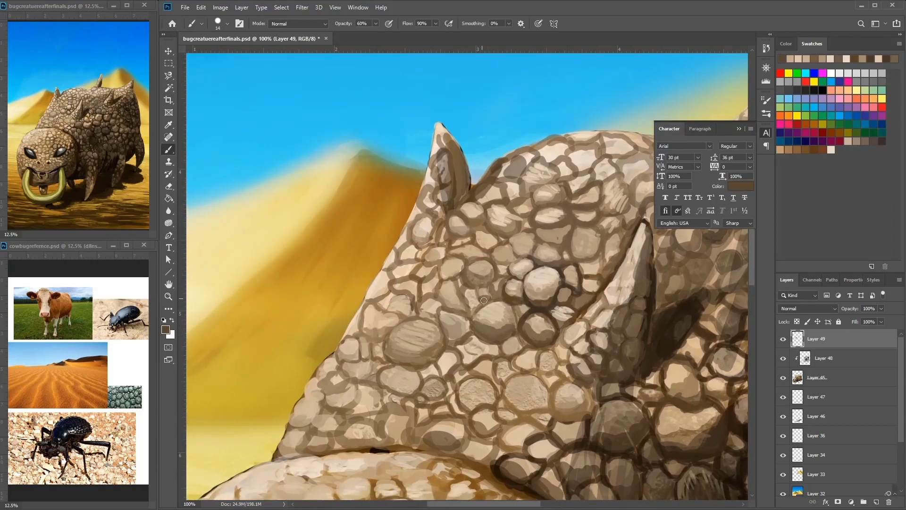
Step: Paint cream highlight streaks on the frontmost back spike, the striped oval scale and the larger scales between them
left_click(475, 293, "alt")
left_click_drag(480, 231, 491, 243)
left_click_drag(470, 206, 484, 215)
left_click_drag(439, 139, 444, 168)
left_click_drag(404, 271, 428, 274)
left_click_drag(410, 325, 429, 337)
left_click_drag(446, 326, 467, 321)
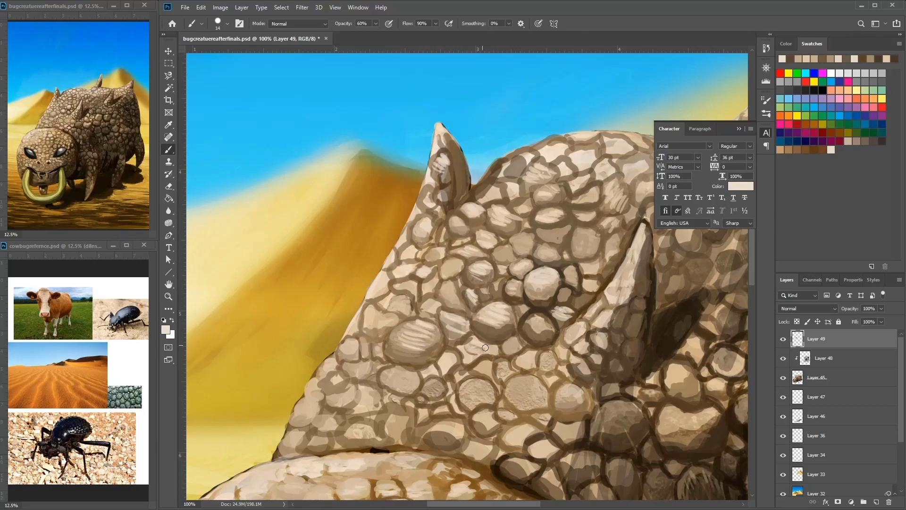
Step: Paint light streaks and dark outlines on the scale in front of the front side spike's tip
left_click(519, 310, "alt")
left_click(524, 336, "alt")
key("ctrl+minus")
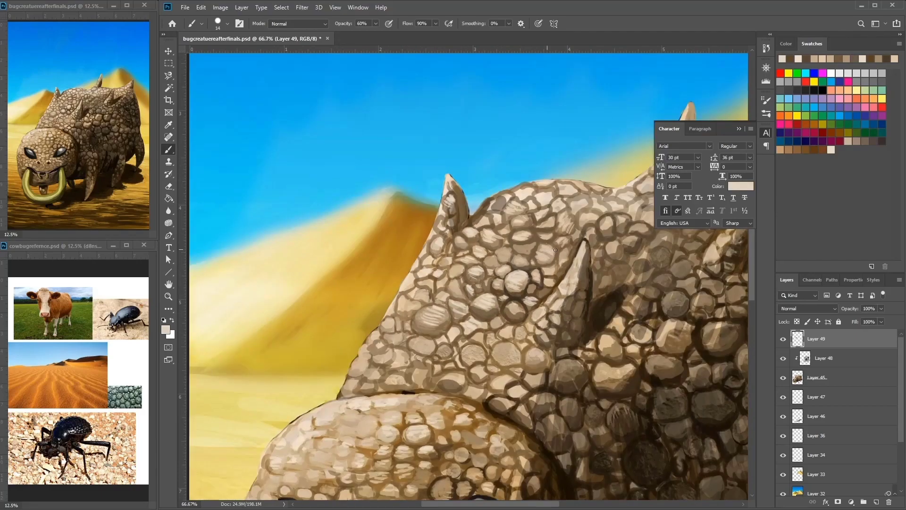
left_click_drag(555, 251, 513, 266)
left_click(524, 263, "alt")
left_click(522, 263, "alt")
left_click(511, 271, "alt")
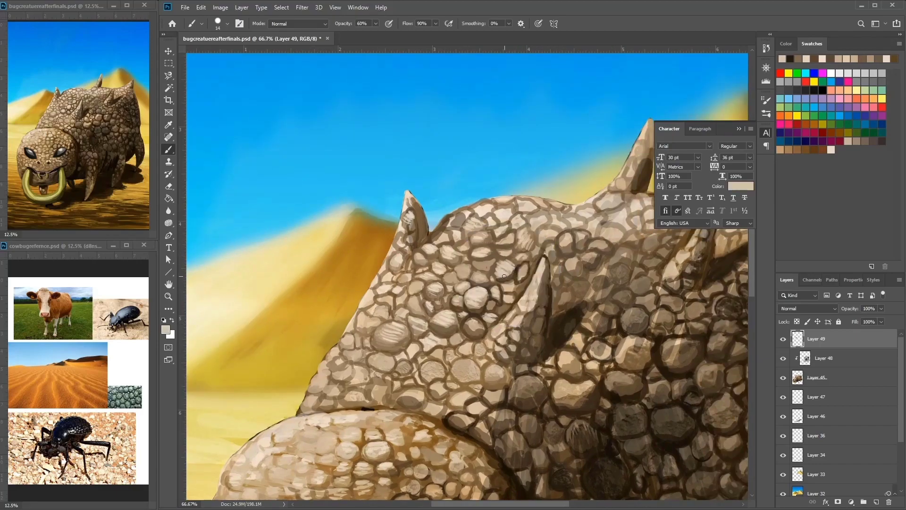
left_click(513, 271, "alt")
left_click(515, 269, "alt")
left_click(524, 283, "alt")
left_click(519, 286, "alt")
Step: Highlight and outline the scales on the back behind the front side spike with sampled tans
left_click(621, 278, "alt")
left_click(617, 284, "alt")
left_click(601, 281, "alt")
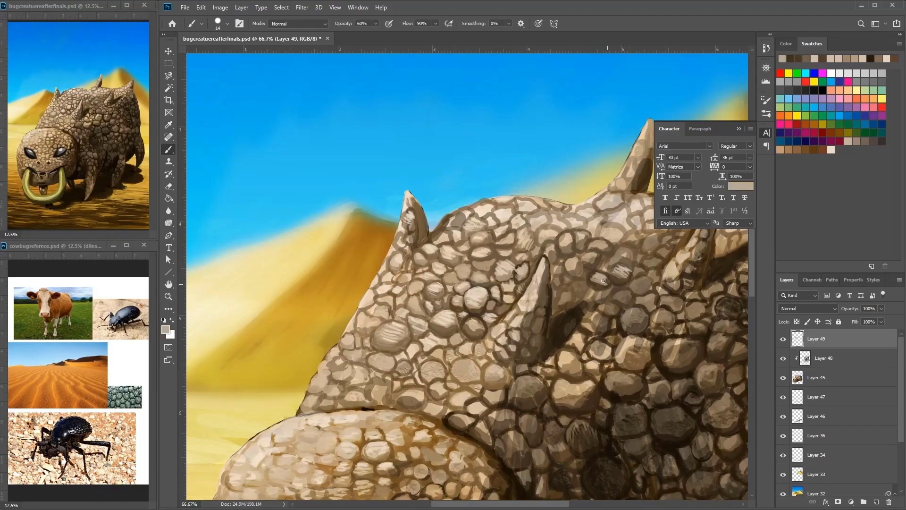
scroll(594, 276, "right", 2)
left_click(590, 273, "alt")
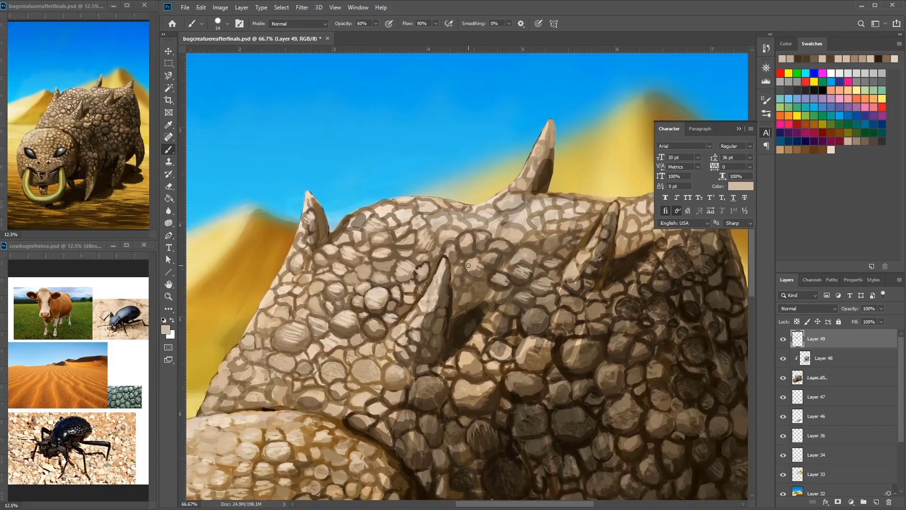
scroll(502, 246, "left", 1)
scroll(503, 246, "up", 1)
left_click(491, 236, "alt")
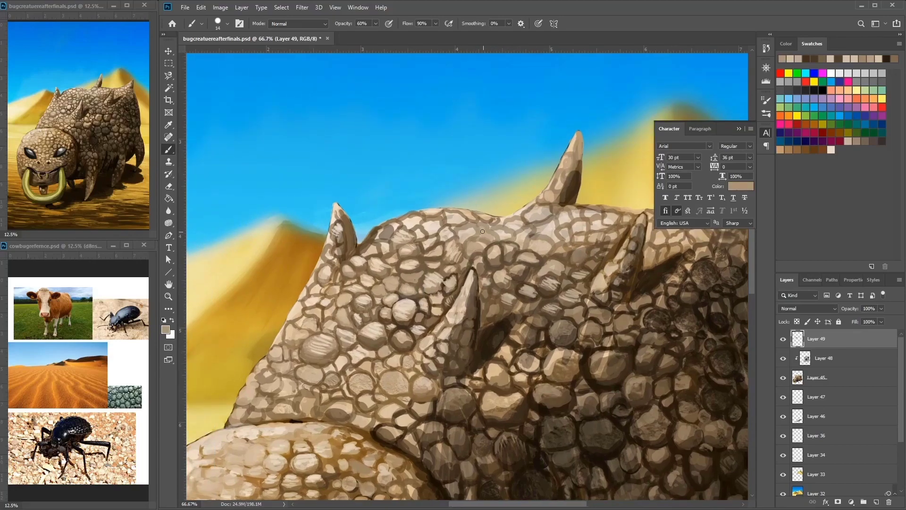
Step: Define the scales along the back ridge between the frontmost and middle back spikes with sampled browns and tans
left_click(418, 232, "alt")
left_click(486, 251, "alt")
left_click(506, 228, "alt")
left_click(509, 236, "alt")
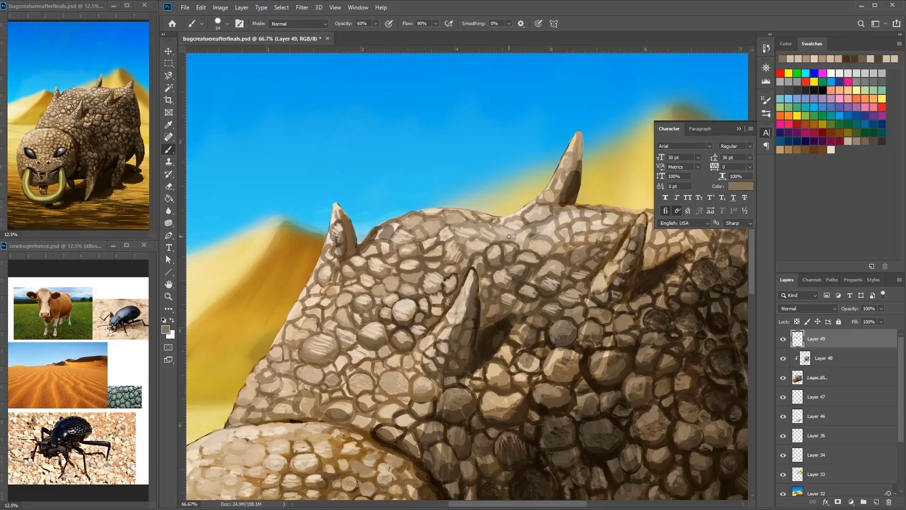
left_click_drag(585, 238, 557, 141)
left_click(467, 220, "alt")
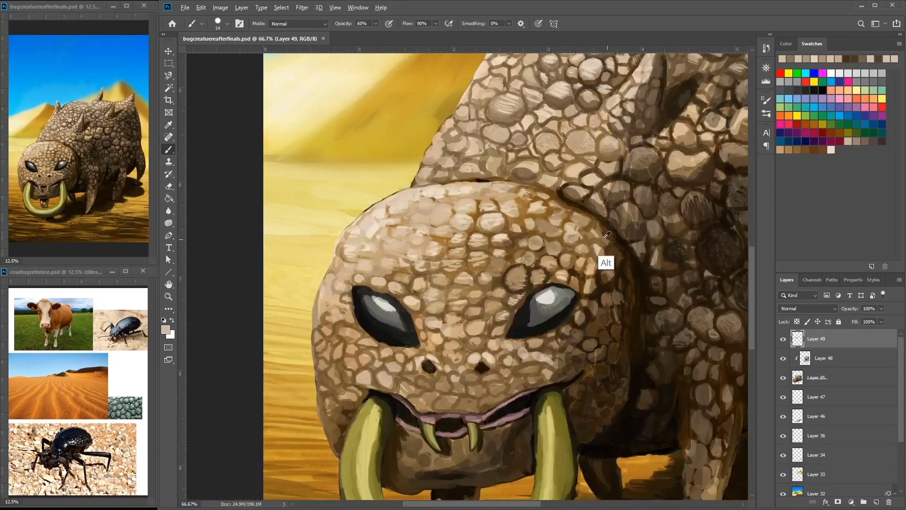
Step: Outline and lighten the forehead scales between the eyes with sampled dark brown and tan
left_click(607, 235, "alt")
left_click(480, 283, "alt")
left_click(485, 276, "alt")
left_click(494, 272, "alt")
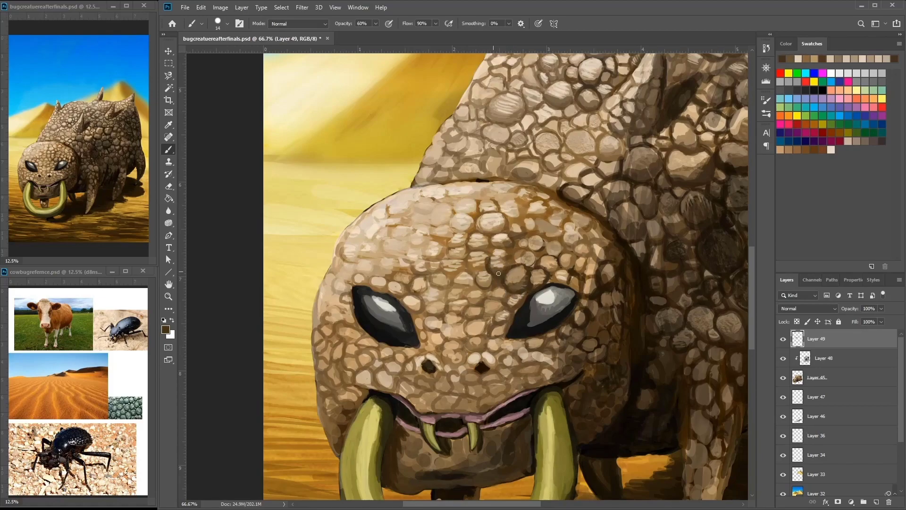
left_click_drag(496, 281, 591, 255)
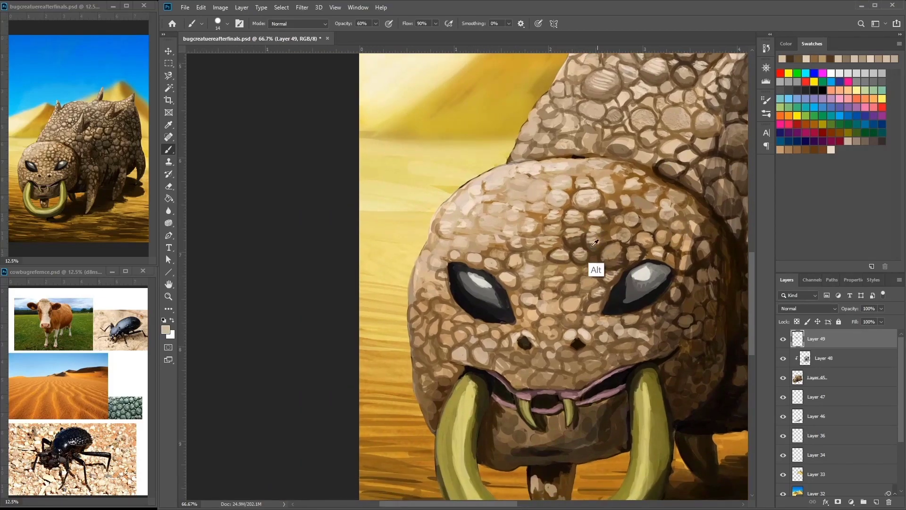
left_click_drag(524, 260, 572, 256)
left_click(637, 259, "alt")
Step: Outline a round scale on the upper forehead and refine the scales below it with sampled browns and creams
left_click(585, 209, "alt")
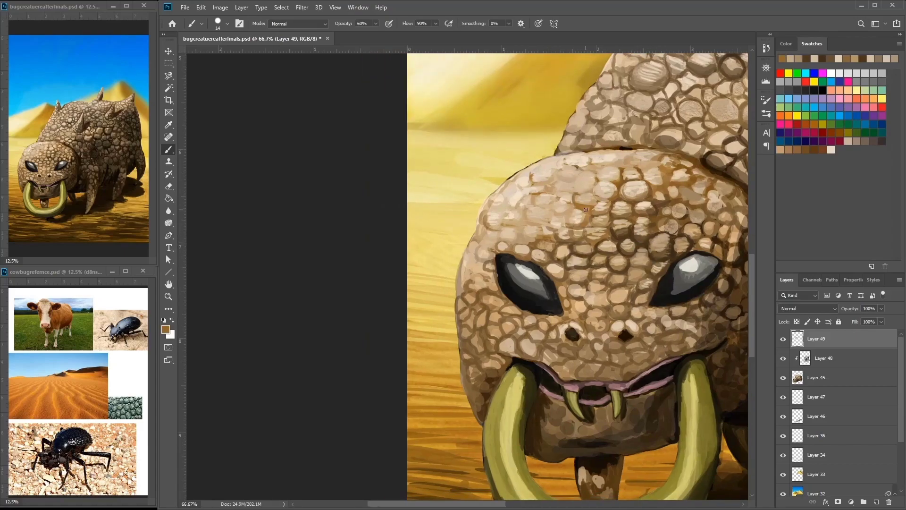
mouse_move(588, 193)
left_mouse_down()
mouse_move(576, 178)
mouse_move(587, 187)
left_mouse_up()
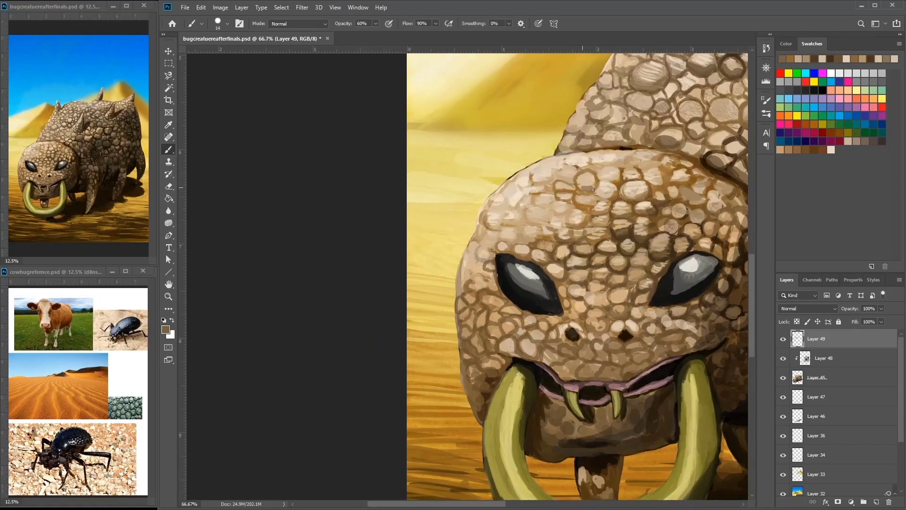
left_click_drag(580, 221, 623, 231)
left_click(624, 230, "alt")
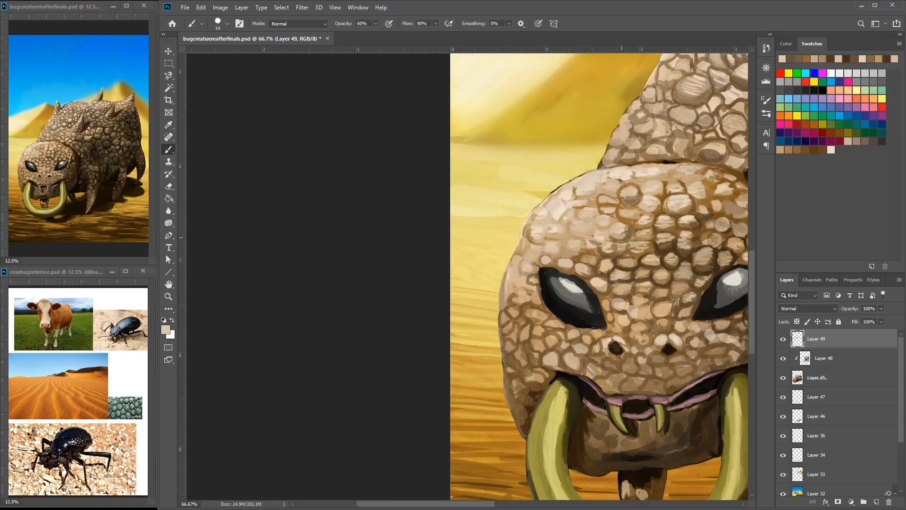
left_click(621, 230, "alt")
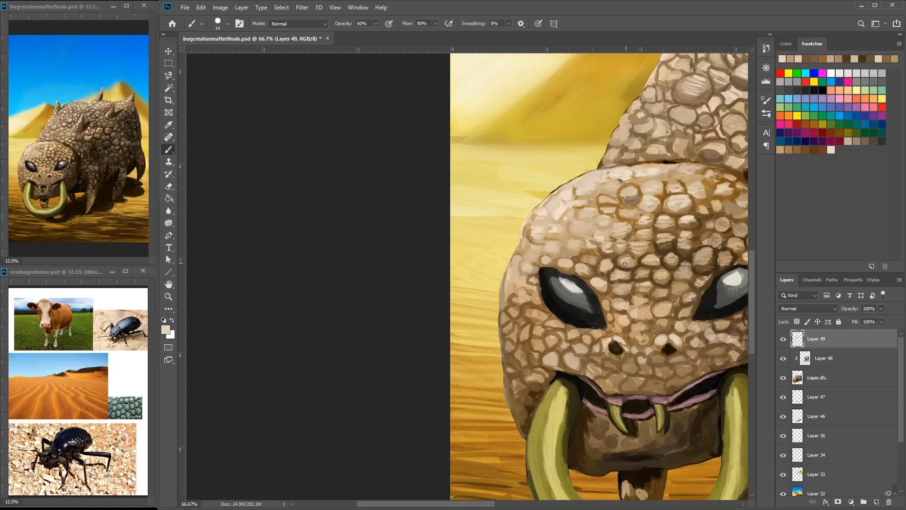
Step: Define the scales between the eyes above the nostrils with a sampled brown
left_click(651, 263, "alt")
scroll(615, 298, "down", 1)
scroll(615, 298, "right", 1)
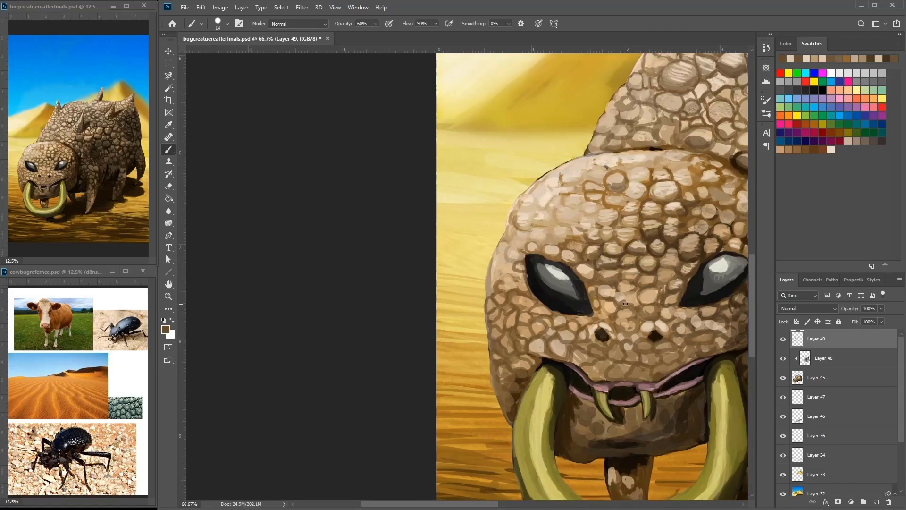
scroll(642, 264, "right", 3)
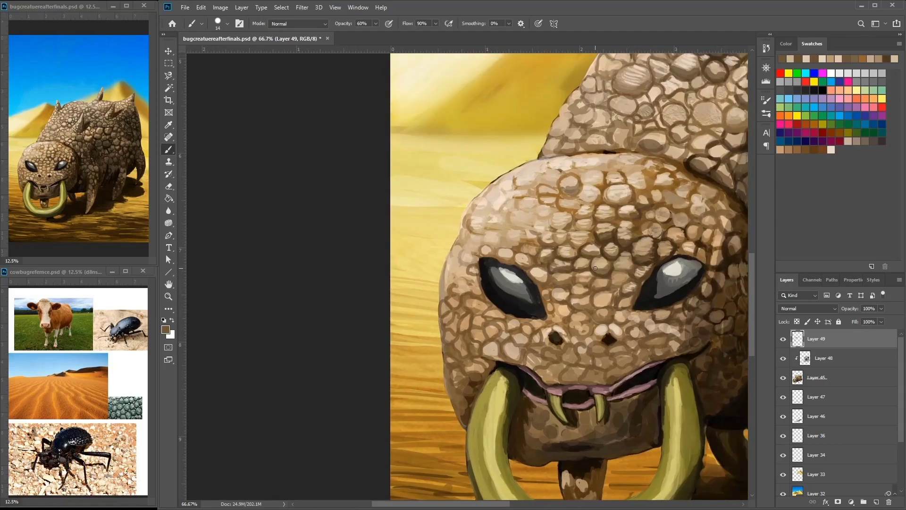
Step: Refine the forehead scales beside the eye nearest the body with sampled browns and a light cream
left_click(623, 261, "alt")
left_click(632, 243, "alt")
left_click(616, 266, "alt")
left_click(682, 242, "alt")
scroll(685, 255, "left", 3)
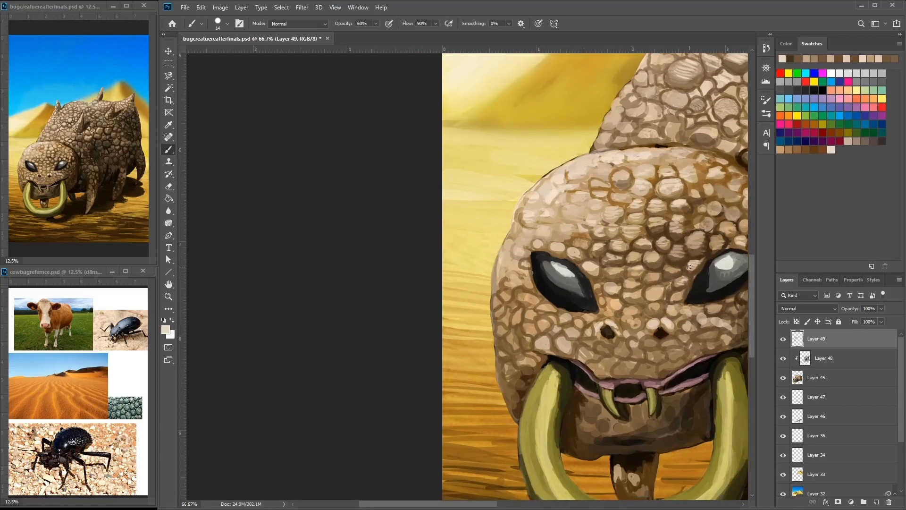
Step: Paint darker, brown-outlined scales on the forehead's outer upper edge above the eye farthest from the body
left_click_drag(685, 250, 645, 283)
left_click(538, 219, "alt")
left_click(531, 229, "alt")
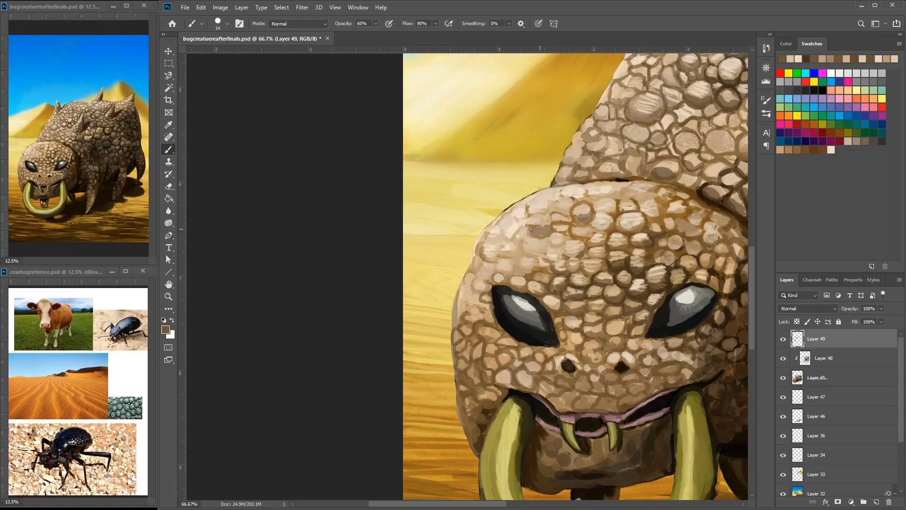
mouse_move(571, 201)
left_mouse_down()
mouse_move(530, 205)
mouse_move(529, 219)
mouse_move(540, 213)
mouse_move(517, 227)
mouse_move(525, 206)
mouse_move(512, 212)
mouse_move(506, 235)
mouse_move(540, 215)
mouse_move(523, 214)
mouse_move(519, 250)
left_mouse_up()
mouse_move(567, 232)
left_mouse_down()
mouse_move(547, 249)
mouse_move(570, 242)
left_mouse_up()
left_click(545, 222, "alt")
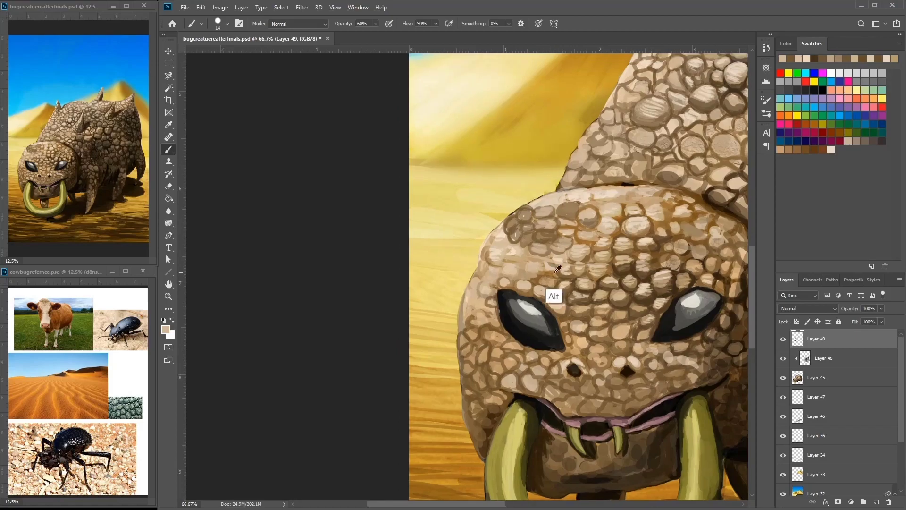
Step: Refine the small scales along the head's outer edge around the eye farthest from the body with sampled tans and browns
left_click(538, 261, "alt")
mouse_move(510, 276)
left_mouse_down()
mouse_move(555, 267)
mouse_move(535, 193)
left_mouse_up()
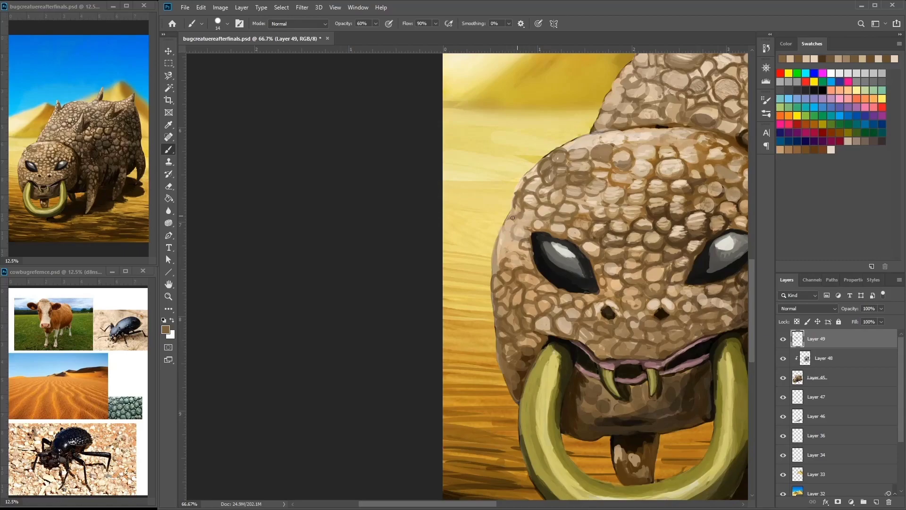
left_click_drag(634, 227, 590, 257)
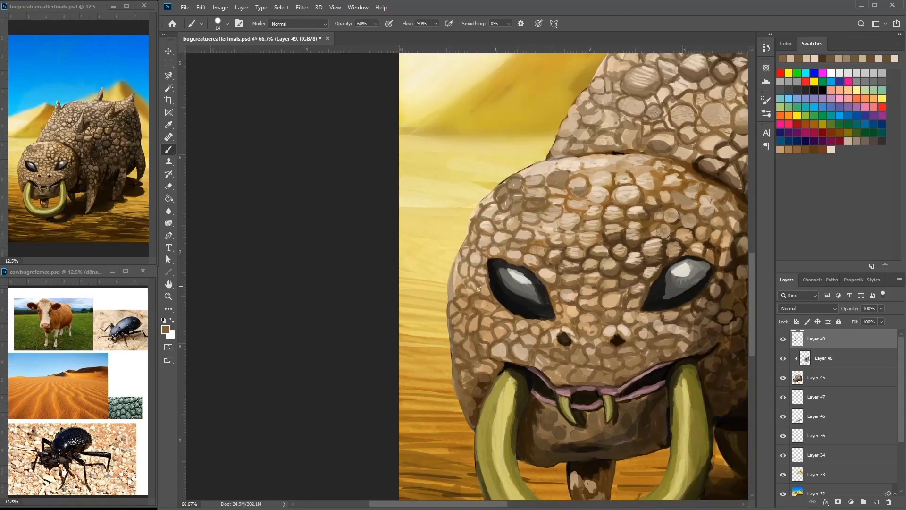
left_click_drag(479, 284, 429, 310)
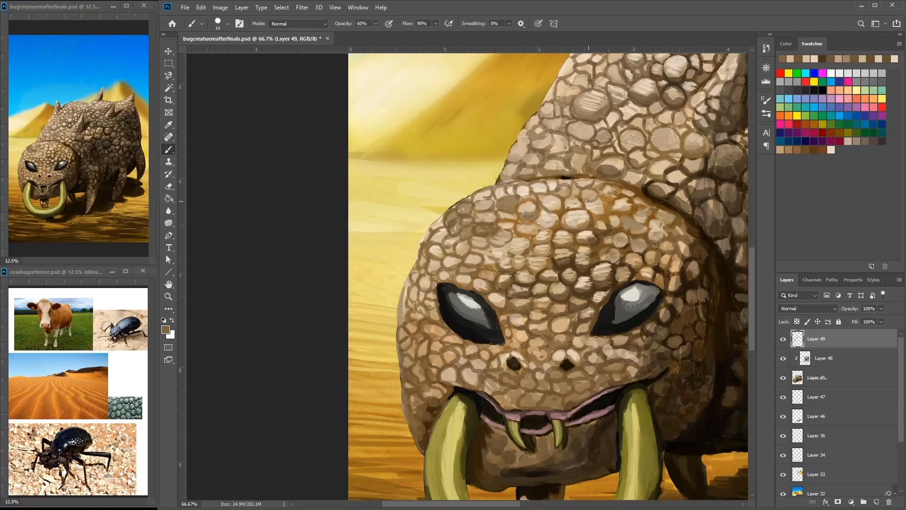
Step: Lighten the forehead scales above the eye nearest the body and outline them with a sampled dark brown
left_click(637, 283, "alt")
left_click_drag(647, 206, 650, 219)
left_click_drag(575, 227, 536, 242)
left_click(538, 244, "alt")
mouse_move(617, 251)
left_mouse_down()
mouse_move(541, 217)
mouse_move(659, 225)
left_mouse_up()
left_click(593, 269, "alt")
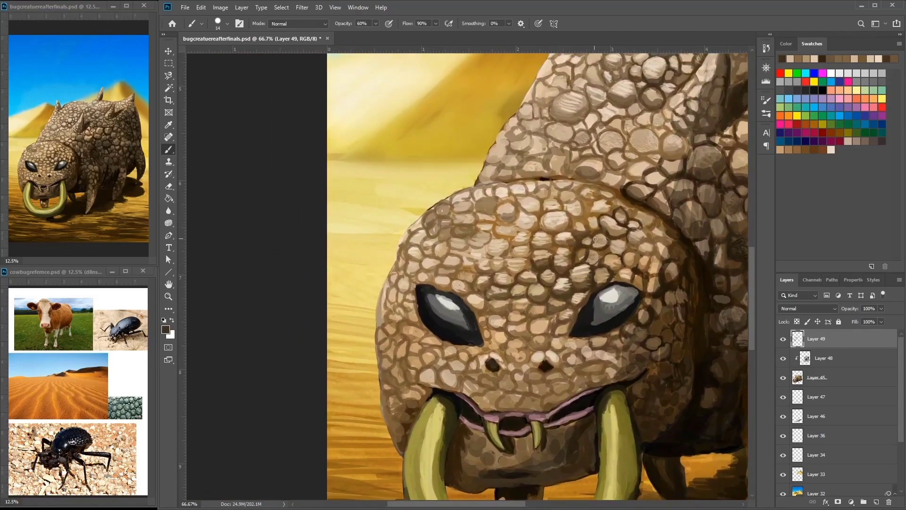
left_click(565, 247)
left_click(570, 247)
left_click(547, 229)
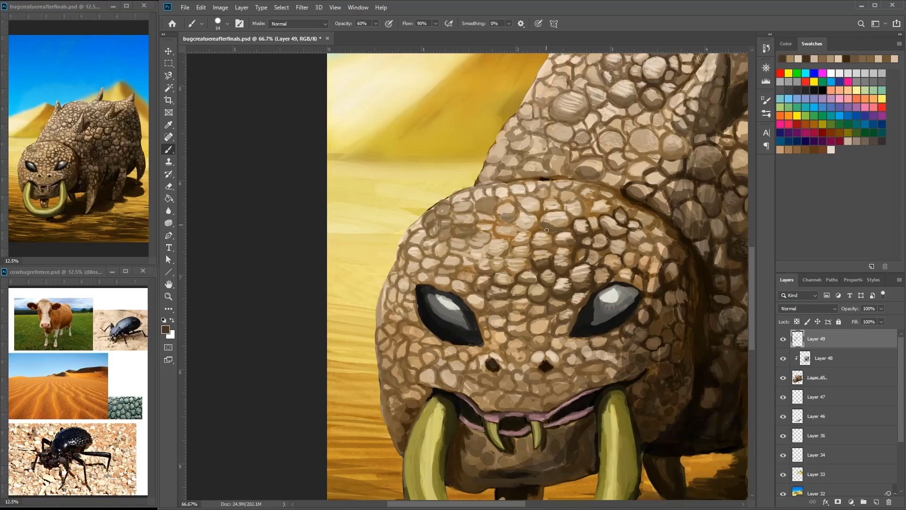
Step: Refine the scales between the eyes and outline the rims around both nostrils with sampled browns
left_click(567, 223, "alt")
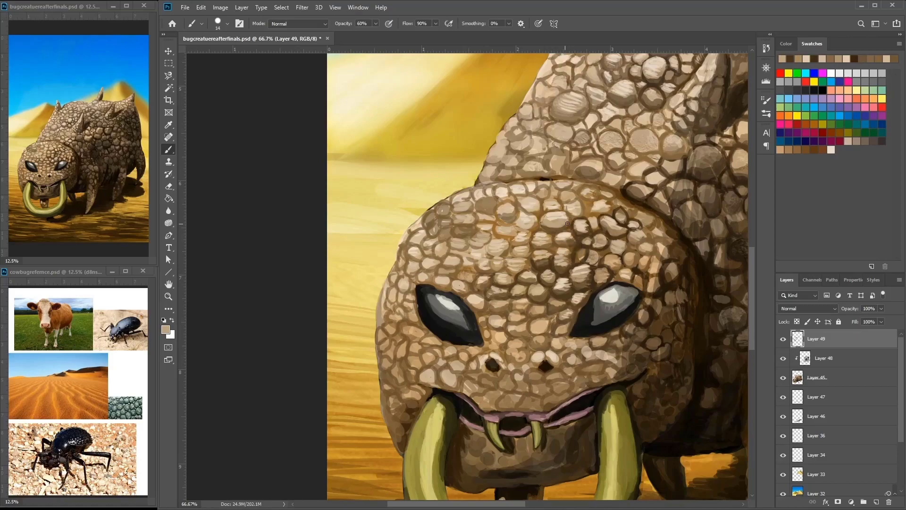
key("h")
mouse_move(567, 223)
left_mouse_down()
mouse_move(518, 259)
mouse_move(563, 225)
left_mouse_up()
left_click(563, 225, "alt")
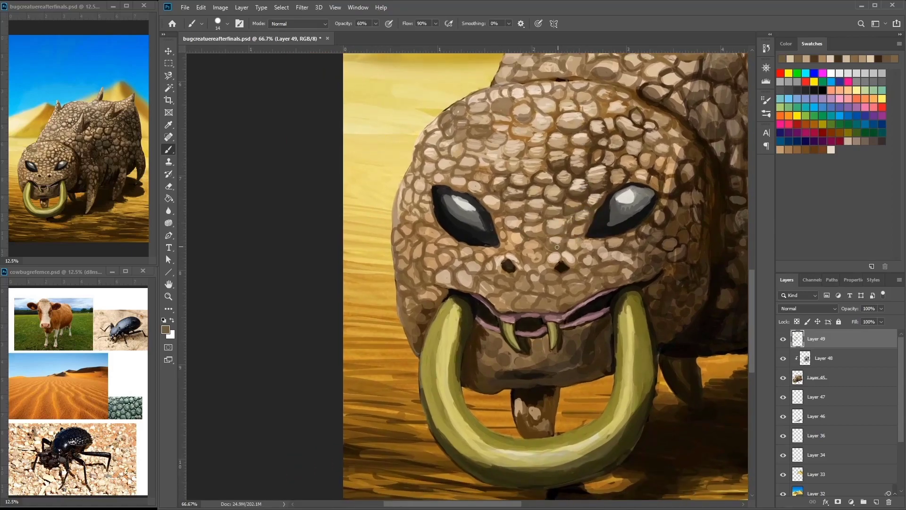
left_click(597, 202, "alt")
left_click(593, 205, "alt")
mouse_move(517, 261)
left_mouse_down()
mouse_move(578, 258)
mouse_move(546, 265)
mouse_move(515, 253)
mouse_move(488, 267)
mouse_move(502, 233)
mouse_move(576, 250)
left_mouse_up()
left_click(570, 267, "alt")
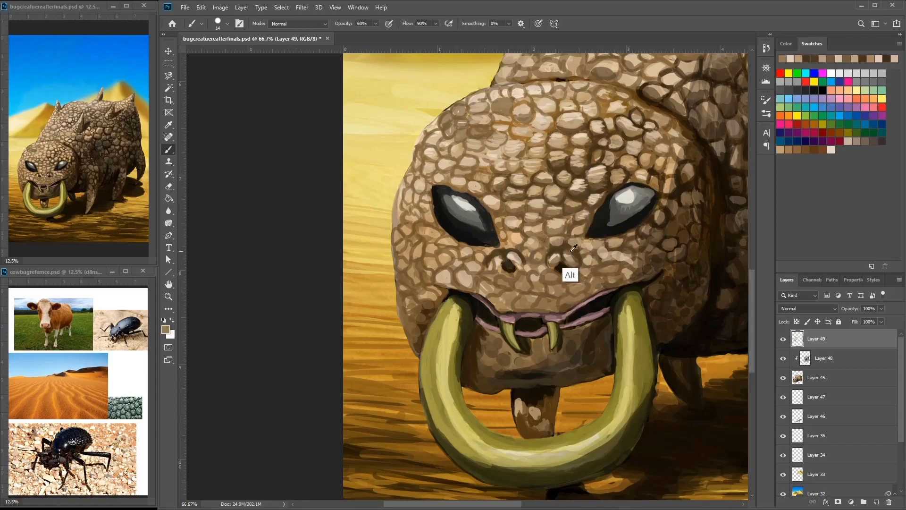
Step: Highlight the scales around the nostrils and the bridge of the nose with sampled creams
left_click(570, 130, "alt")
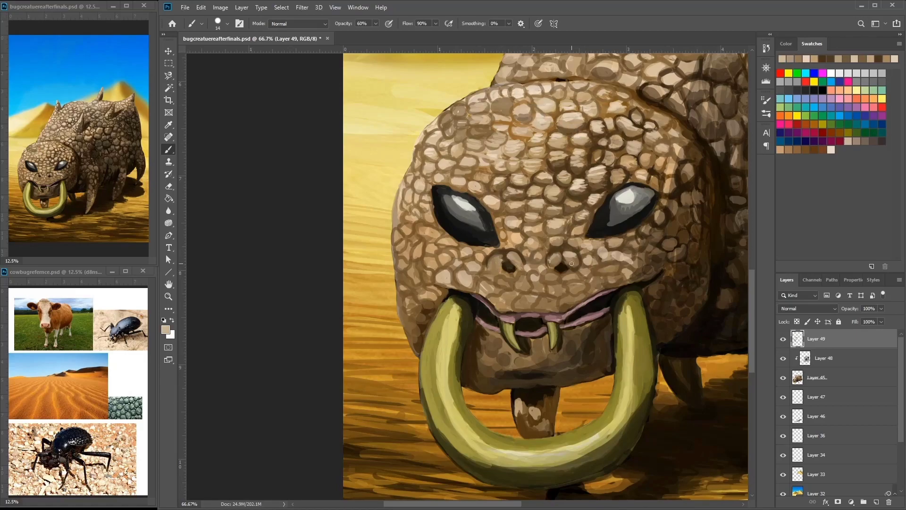
left_click_drag(491, 256, 552, 279)
left_click(552, 279, "alt")
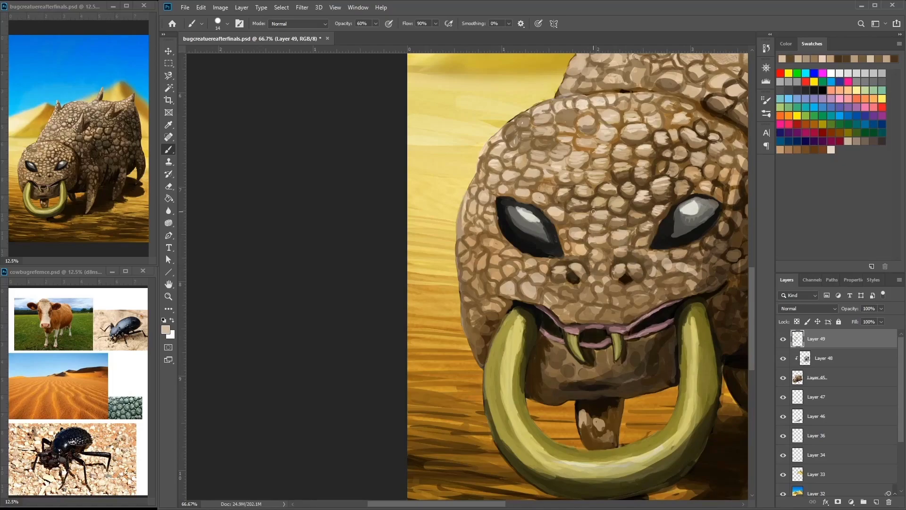
left_click_drag(599, 238, 527, 259)
Step: Define the scales on the side of the head beside the eye nearest the body with sampled dark browns and light tones
left_click(661, 205, "alt")
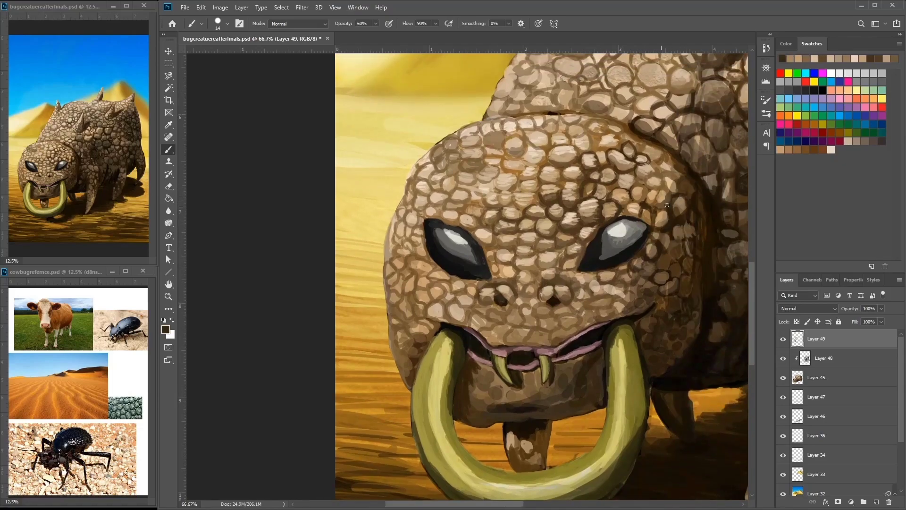
left_click_drag(661, 205, 501, 216)
left_click(621, 221, "alt")
left_click(598, 181, "alt")
left_click_drag(367, 343, 438, 332)
left_click(437, 332, "alt")
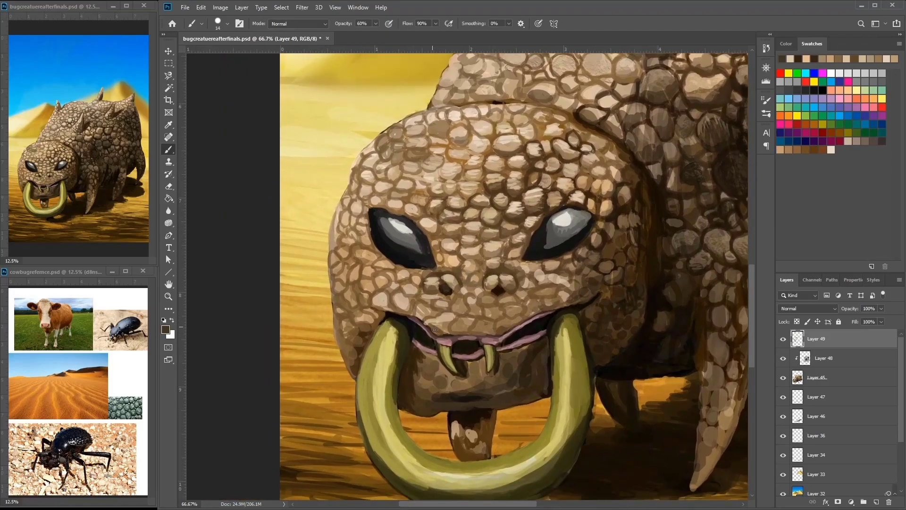
Step: Refine the muzzle scales between the nostrils and the upper lip with sampled browns and tans
left_click_drag(387, 312, 309, 277)
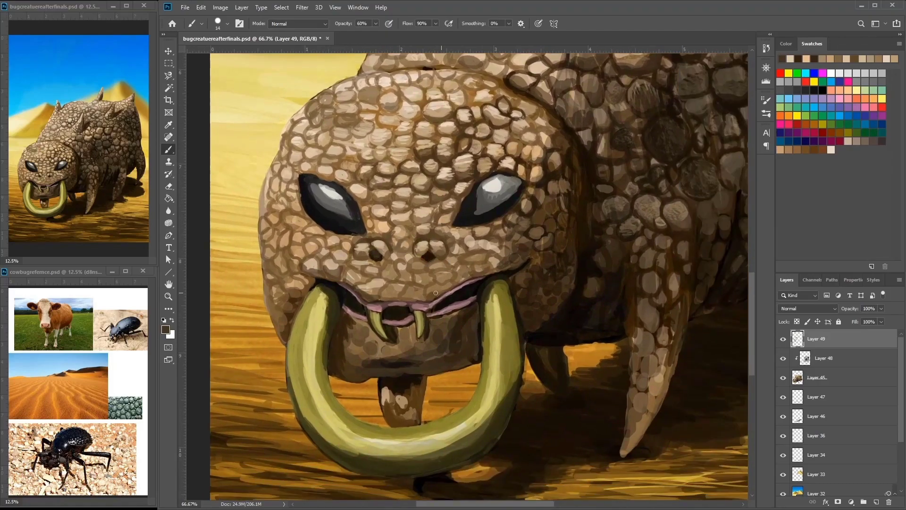
left_click(399, 286, "alt")
left_click_drag(434, 262, 381, 272)
left_click(382, 273, "alt")
left_click(361, 264, "alt")
left_click(358, 267, "alt")
left_click(394, 261, "alt")
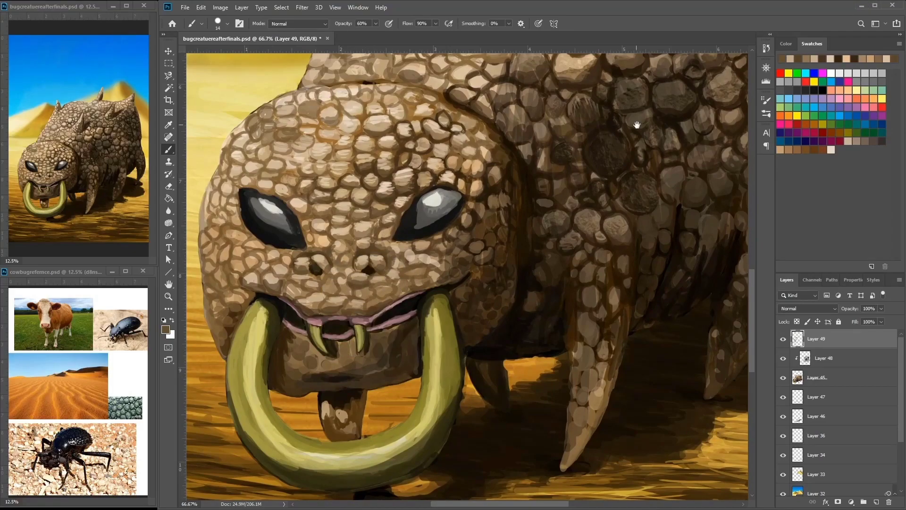
Step: Shade and outline the large neck scales just behind the head with sampled tan and dark brown
scroll(618, 128, "up", 3)
scroll(641, 226, "left", 2)
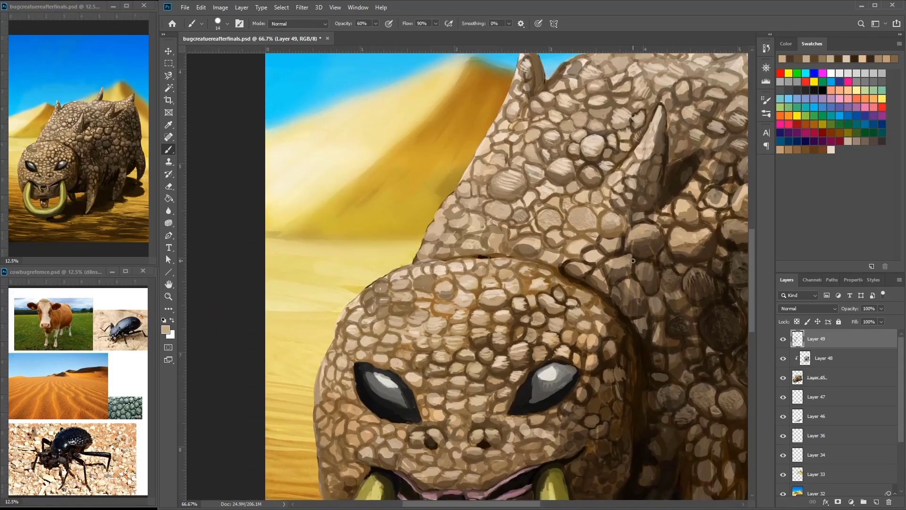
key("d")
mouse_move(635, 281)
left_mouse_down()
mouse_move(613, 299)
mouse_move(636, 260)
mouse_move(632, 245)
left_mouse_up()
left_click(632, 312, "alt")
scroll(635, 302, "left", 2)
left_click(661, 320, "alt")
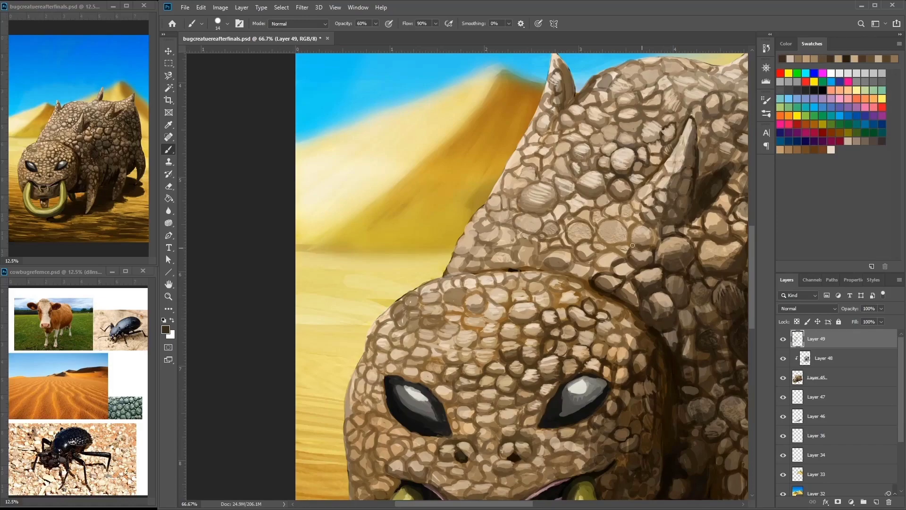
Step: Refine the shoulder scales between the head and the front side spike with sampled creams and a mid brown
left_click(618, 246, "alt")
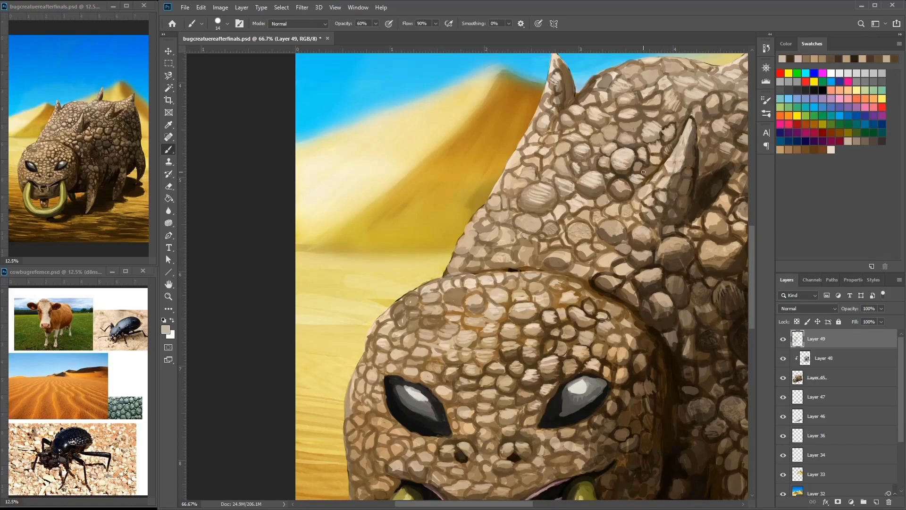
left_click_drag(614, 249, 576, 251)
scroll(600, 256, "down", 1)
scroll(600, 256, "up", 2)
left_click(607, 249, "alt")
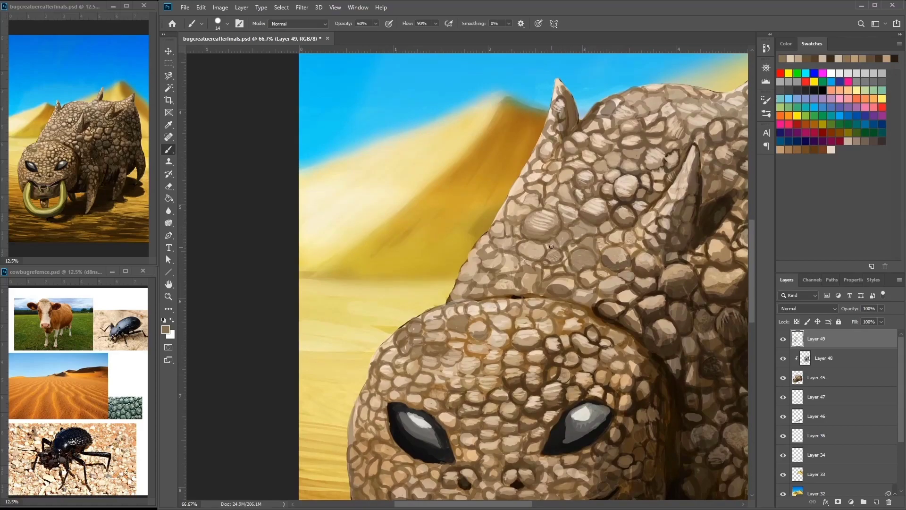
left_click(567, 232, "alt")
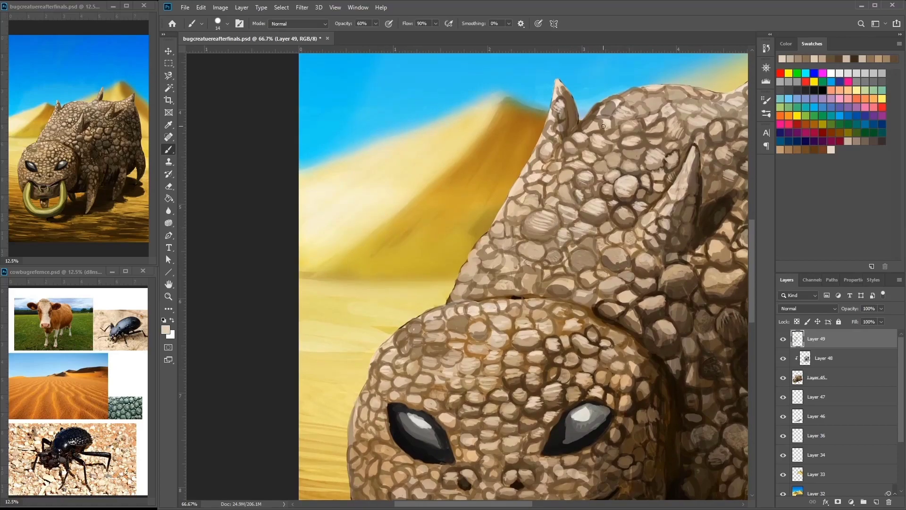
Step: Touch up the scales along the shoulder's outer edge below the foremost spike with sampled browns
scroll(613, 222, "left", 3)
left_click(708, 219, "alt")
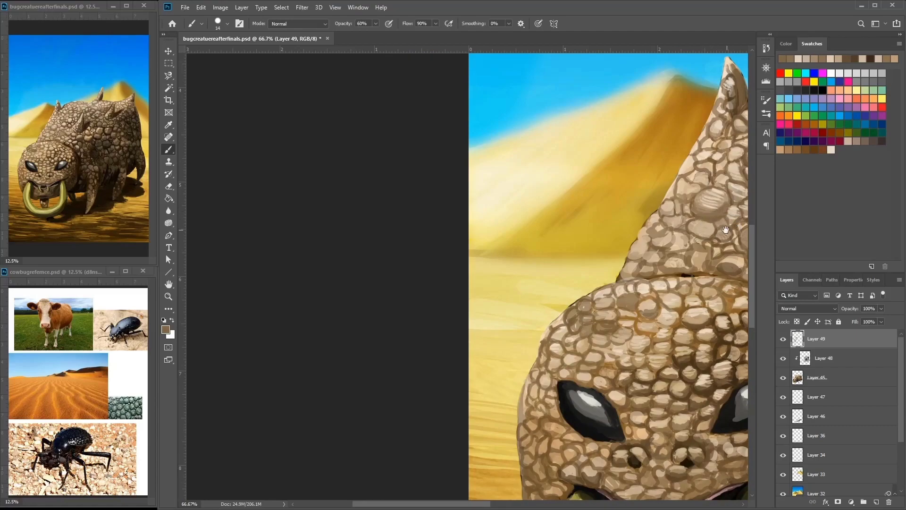
scroll(655, 216, "right", 1)
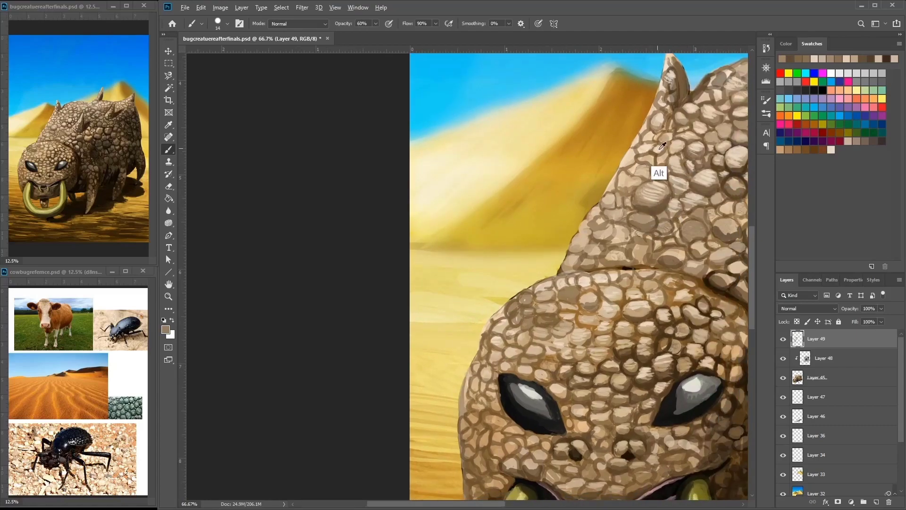
scroll(637, 212, "right", 3)
scroll(637, 213, "up", 1)
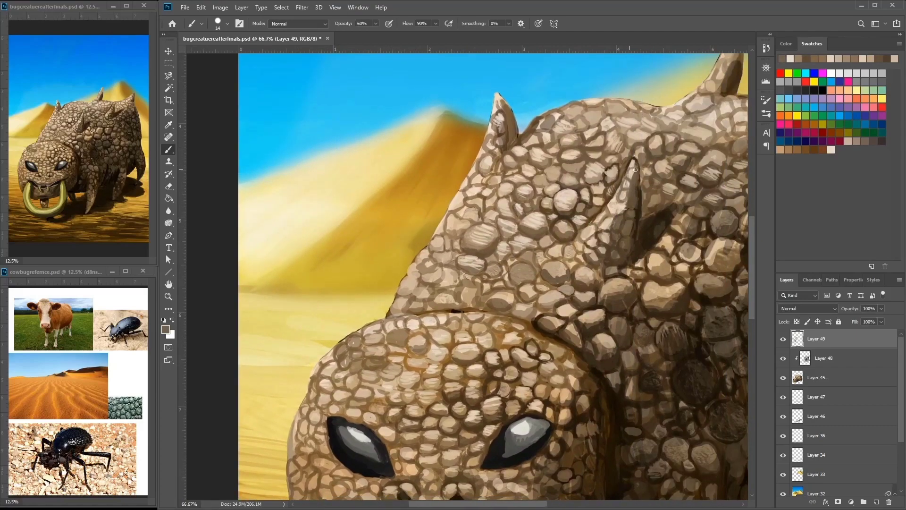
Step: Refine the upper-back scales below the tall middle spike with a sampled brown and a light cream
scroll(617, 202, "up", 1)
scroll(617, 201, "right", 3)
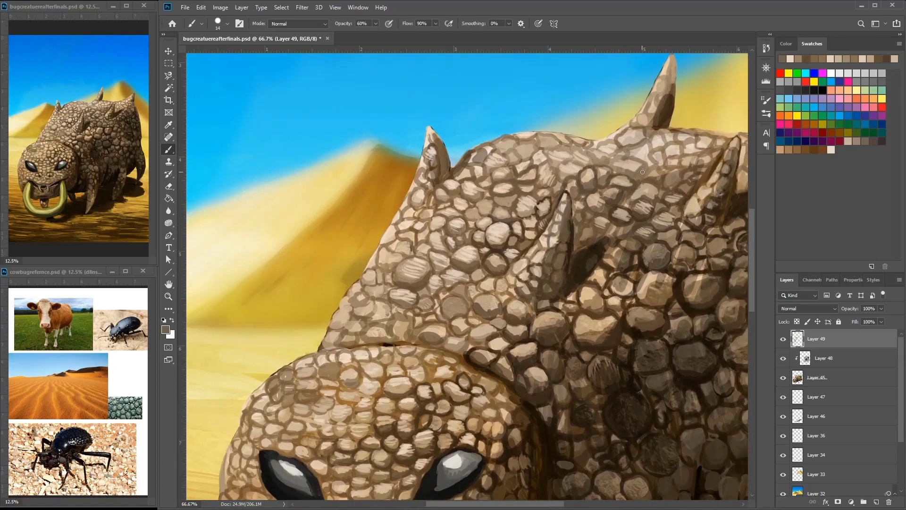
left_click(613, 169, "alt")
left_click(637, 162, "alt")
scroll(602, 175, "left", 1)
scroll(618, 161, "down", 4)
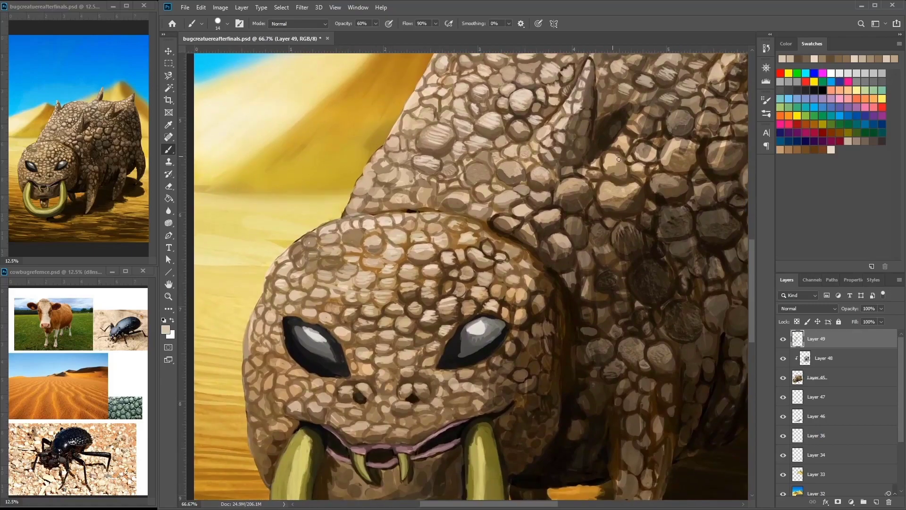
Step: Lighten the flank scales beneath the front side spike's shadow with sampled creams and tans
scroll(620, 167, "up", 1)
scroll(620, 167, "right", 1)
left_click(600, 185, "alt")
left_click(599, 185, "alt")
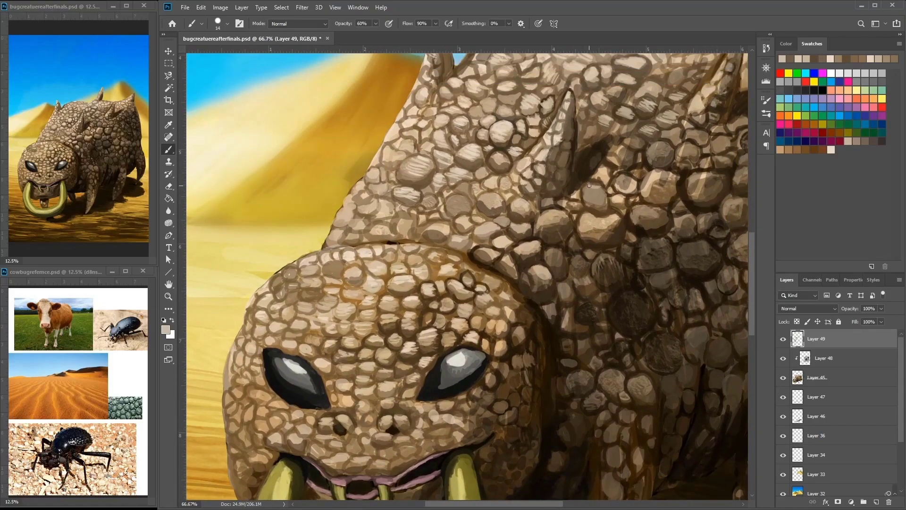
scroll(603, 193, "up", 2)
scroll(603, 193, "right", 2)
left_click(554, 288, "alt")
left_click(544, 252, "alt")
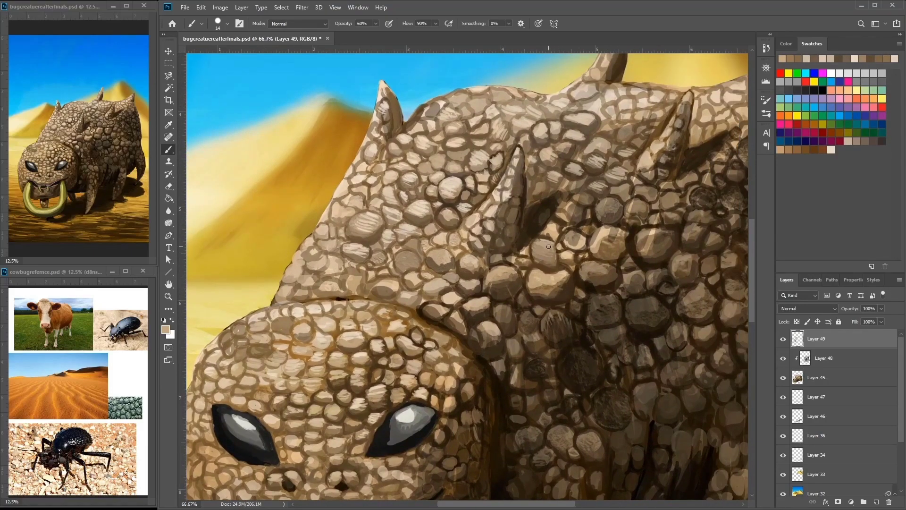
Step: Refine the upper-back scales beside the rear side spike with a sampled brown
scroll(604, 258, "up", 1)
scroll(604, 258, "up", 1)
scroll(604, 258, "left", 1)
scroll(614, 198, "right", 3)
left_click(628, 163, "alt")
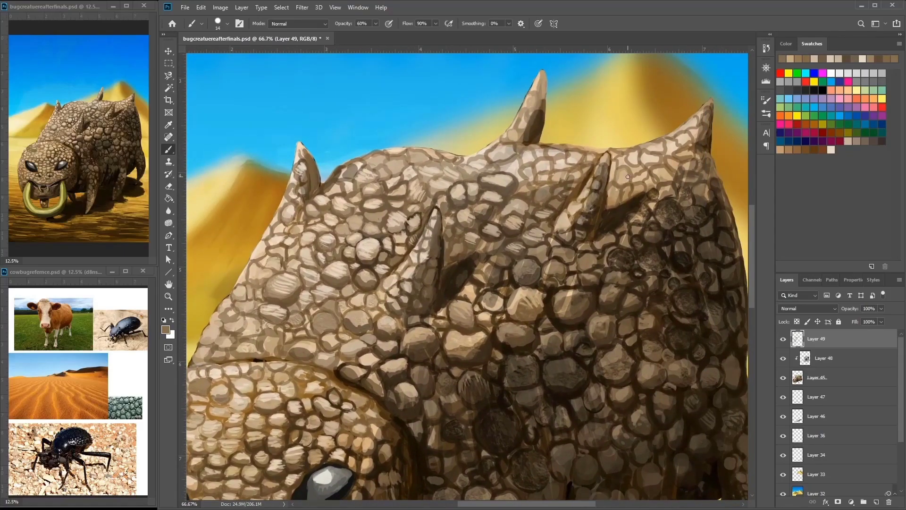
Step: Highlight the flank scales behind the front side spike with sampled cream and light brown
scroll(611, 224, "down", 2)
scroll(611, 224, "left", 1)
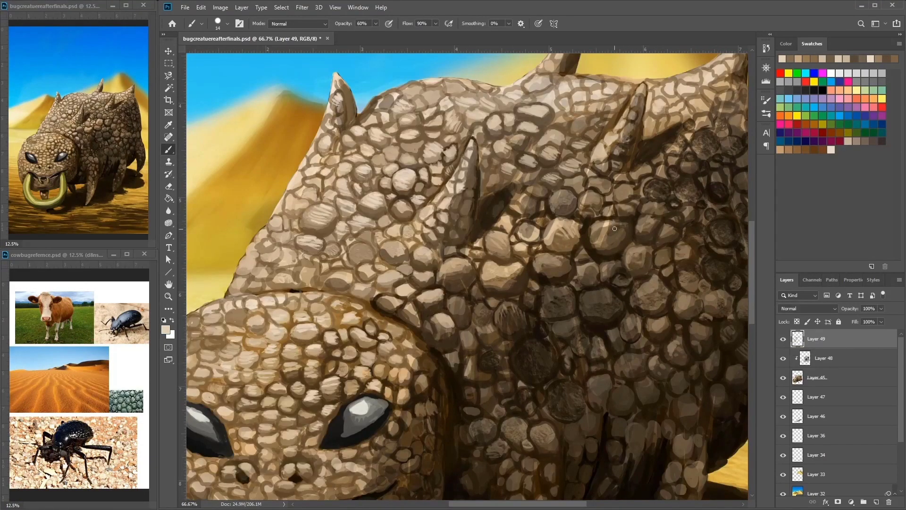
left_click(524, 196, "alt")
left_click(519, 192, "alt")
scroll(526, 206, "left", 1)
left_click(567, 212, "alt")
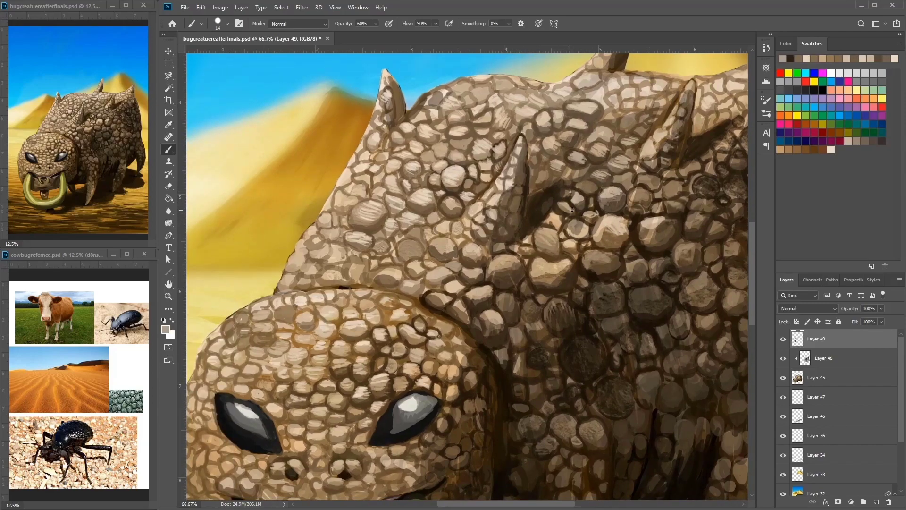
Step: Darken the gaps around the round flank scales below the front side spike's shadow with sampled near-black browns
scroll(576, 207, "left", 1)
scroll(576, 208, "down", 1)
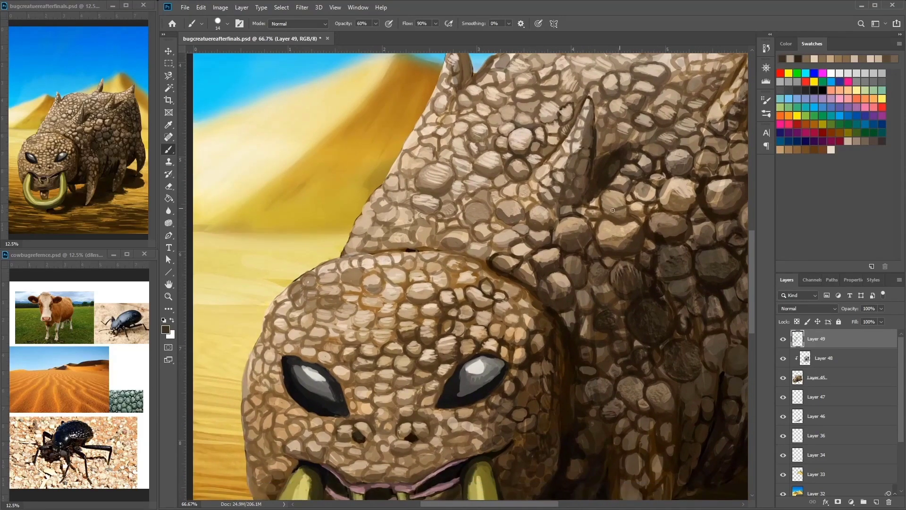
scroll(597, 205, "left", 1)
scroll(597, 206, "down", 1)
left_click(614, 211, "alt")
left_click(641, 226, "alt")
left_click(622, 216, "alt")
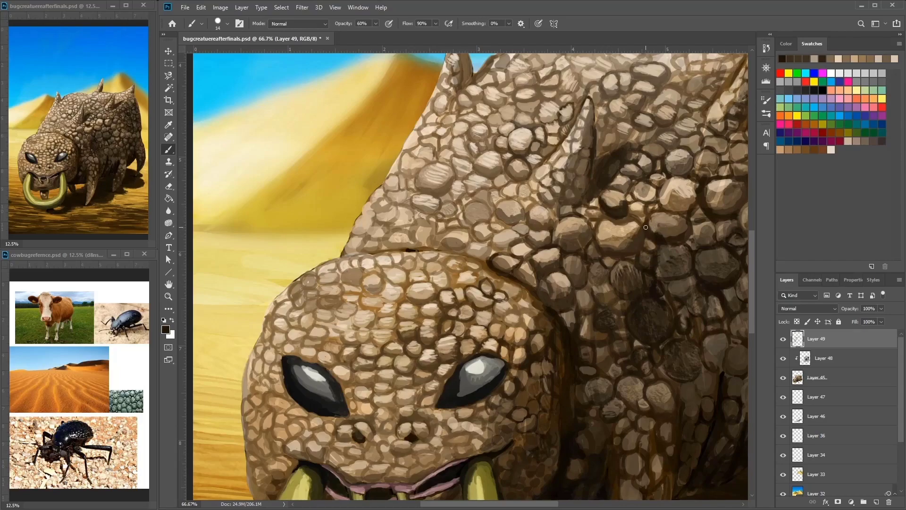
Step: Define the large round scales on the shaded flank with dark outlines and sampled light highlights
mouse_move(622, 246)
left_mouse_down()
mouse_move(627, 297)
mouse_move(634, 251)
left_mouse_up()
mouse_move(639, 207)
left_mouse_down()
mouse_move(658, 238)
mouse_move(675, 233)
left_mouse_up()
mouse_move(653, 254)
left_mouse_down()
mouse_move(556, 279)
mouse_move(543, 270)
left_mouse_up()
left_click_drag(589, 269, 563, 290)
mouse_move(609, 318)
left_mouse_down()
mouse_move(570, 313)
mouse_move(551, 290)
left_mouse_up()
left_click(534, 292, "alt")
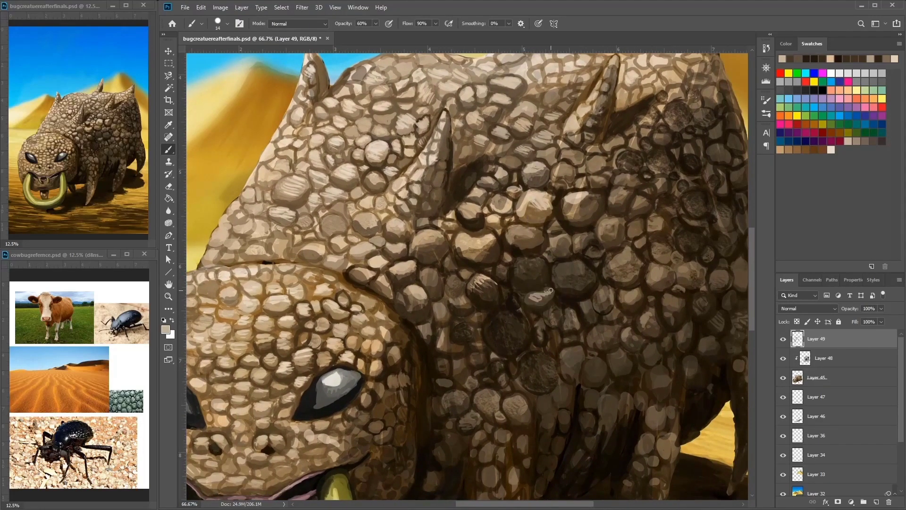
Step: Refine the upper-back scales in front of the rear side spike with sampled tan and brown
left_click_drag(595, 168, 590, 253)
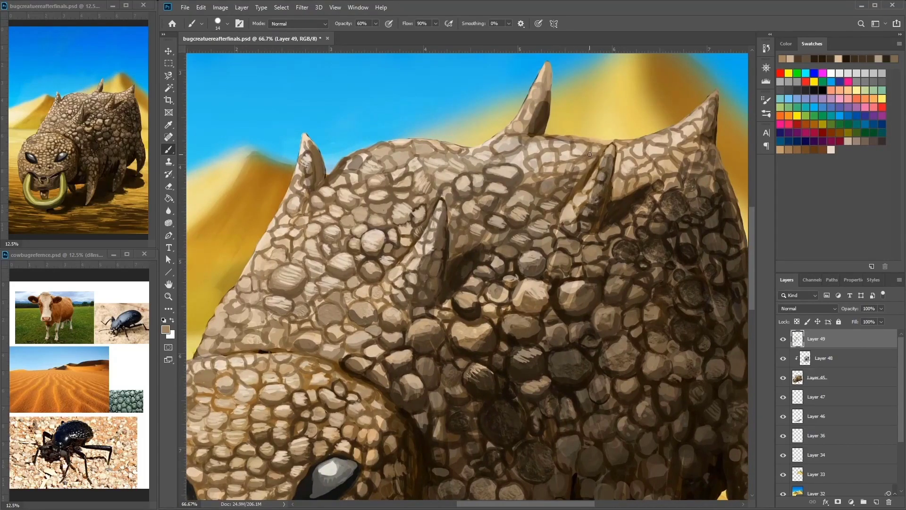
left_click(590, 154, "alt")
left_click_drag(590, 154, 574, 202)
left_click(572, 235, "alt")
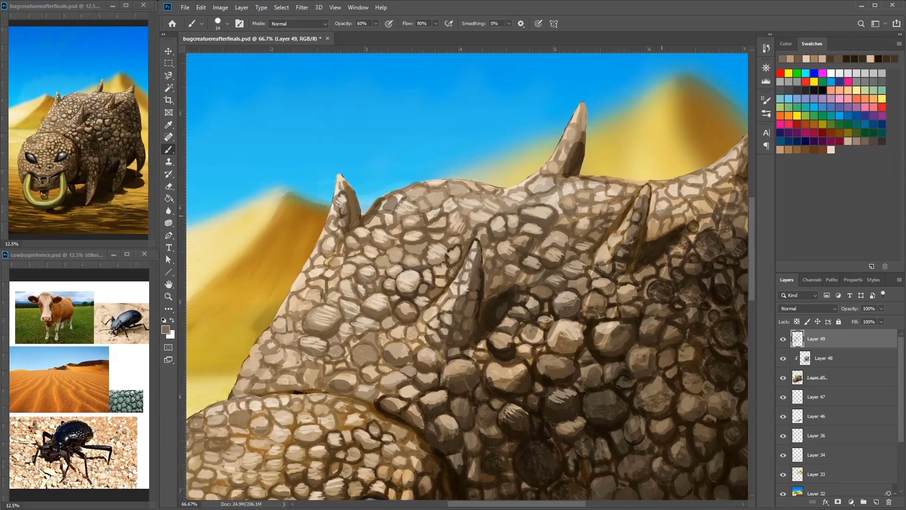
Step: Refine the upper-back scales between the front and rear side spikes with sampled mid browns
left_click(602, 218, "alt")
left_click(600, 223, "alt")
left_click_drag(622, 199, 578, 233)
left_click(502, 271, "alt")
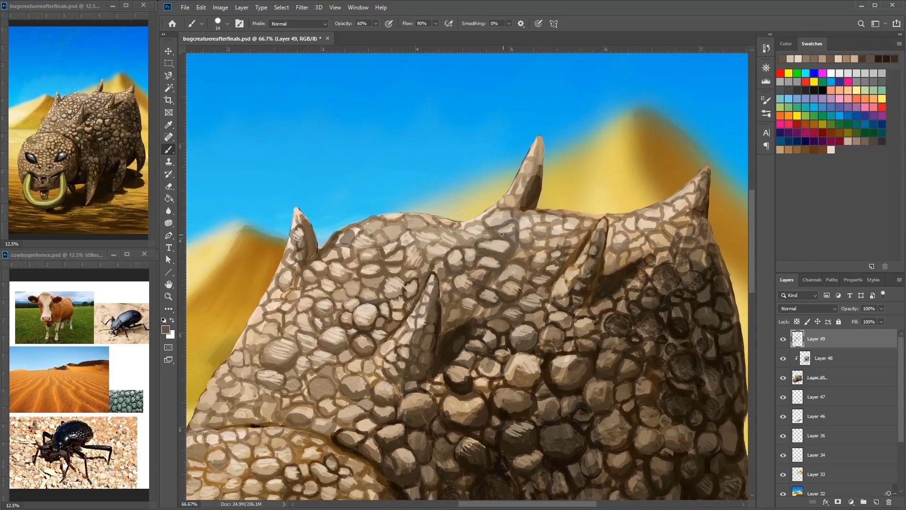
left_click(536, 239, "alt")
left_click(500, 230, "alt")
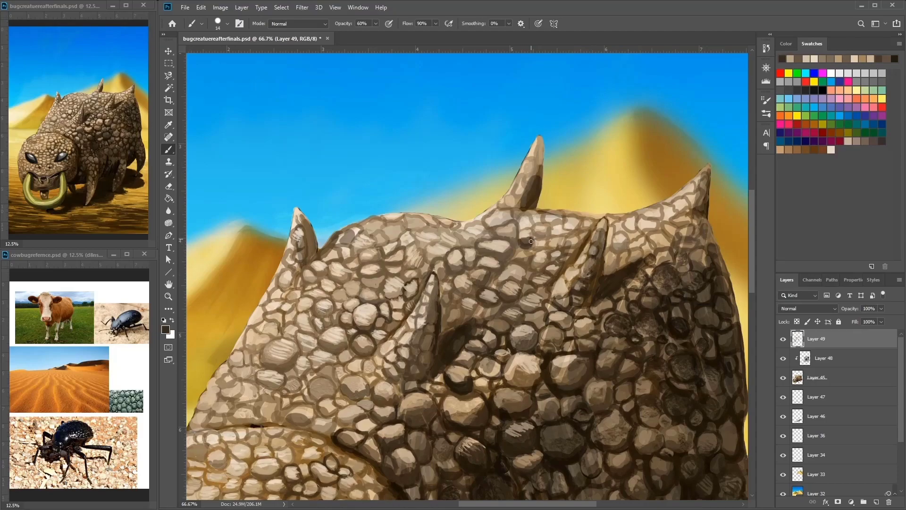
Step: Darken the gaps between the scales below the tall back spike and retouch the flank scales with sampled browns
left_click(527, 234, "alt")
left_click_drag(528, 234, 591, 241)
left_click(553, 224, "alt")
left_click(590, 245, "alt")
left_click(474, 340, "alt")
left_click_drag(474, 341, 519, 323)
left_click(663, 204, "alt")
left_click(392, 236, "alt")
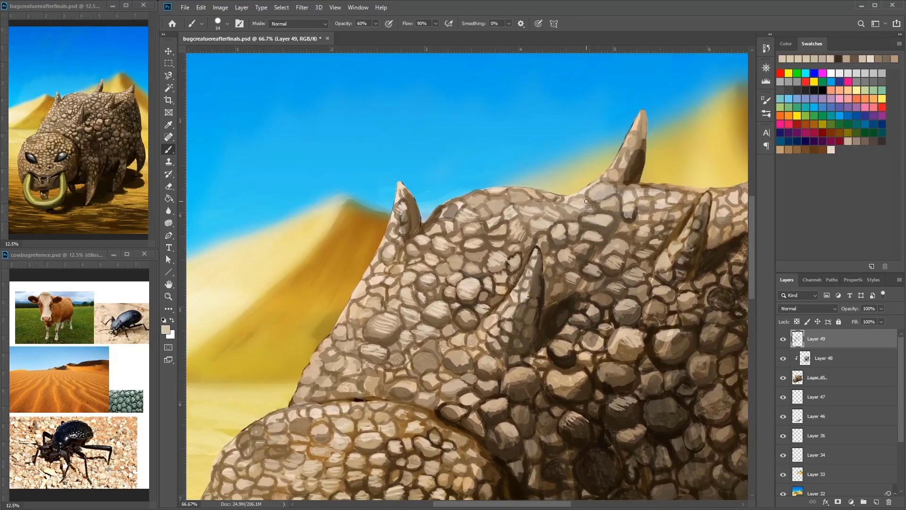
Step: Pick a paler cream and highlight the scales along the upper back's ridge
left_click_drag(567, 374, 622, 245)
left_click_drag(661, 47, 565, 179)
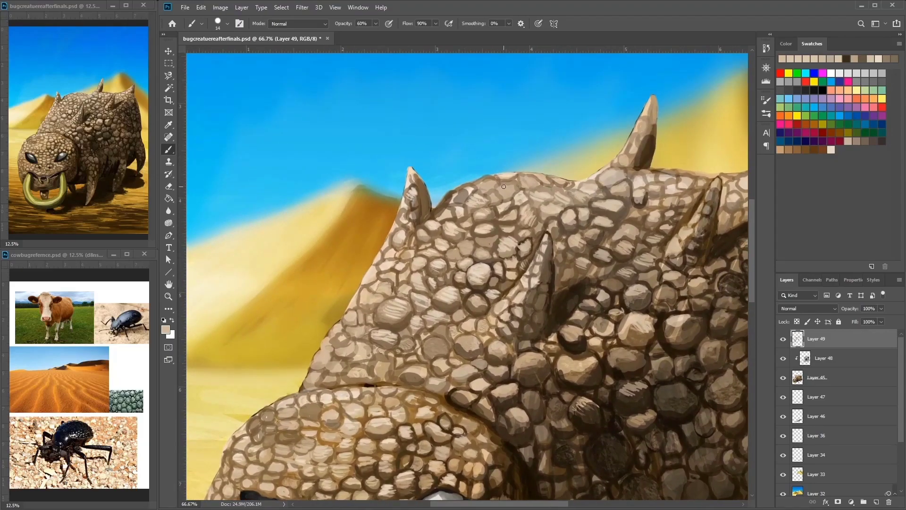
left_click_drag(400, 297, 429, 208)
left_click(165, 329)
left_click(556, 118)
mouse_move(558, 104)
left_mouse_down()
mouse_move(531, 151)
mouse_move(511, 165)
left_mouse_up()
left_click_drag(596, 177, 471, 168)
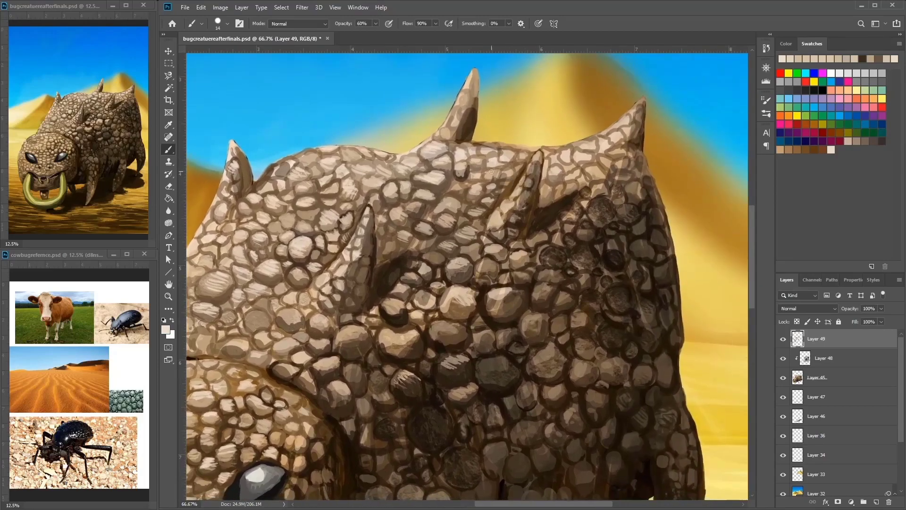
Step: Add light hatched highlights and dark outlines to the round scales on the shaded rear flank
left_click(598, 259, "alt")
mouse_move(538, 288)
left_mouse_down()
mouse_move(557, 316)
mouse_move(518, 280)
left_mouse_up()
mouse_move(533, 262)
left_mouse_down()
mouse_move(555, 277)
mouse_move(557, 295)
mouse_move(542, 288)
left_mouse_up()
left_click_drag(553, 330, 584, 314)
mouse_move(453, 279)
left_mouse_down()
mouse_move(460, 319)
mouse_move(527, 305)
mouse_move(586, 264)
mouse_move(658, 244)
left_mouse_up()
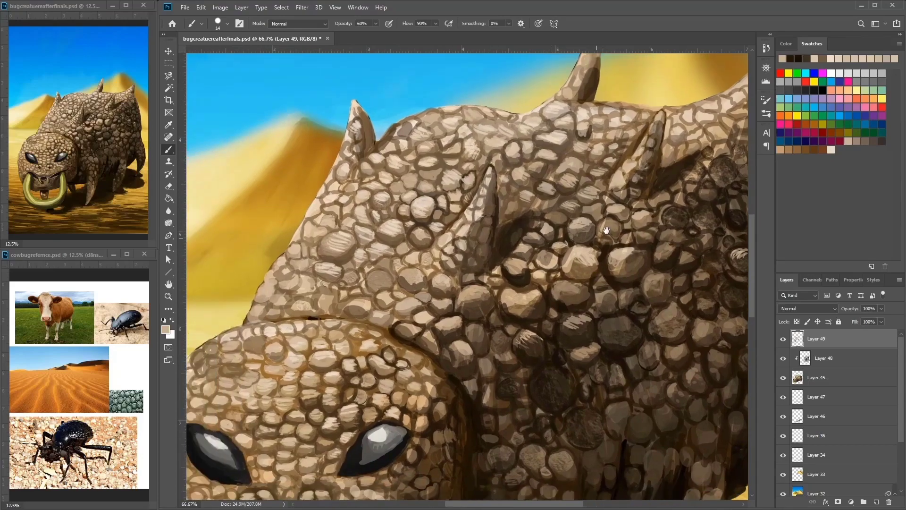
left_click_drag(591, 204, 615, 203)
left_click_drag(585, 164, 490, 150)
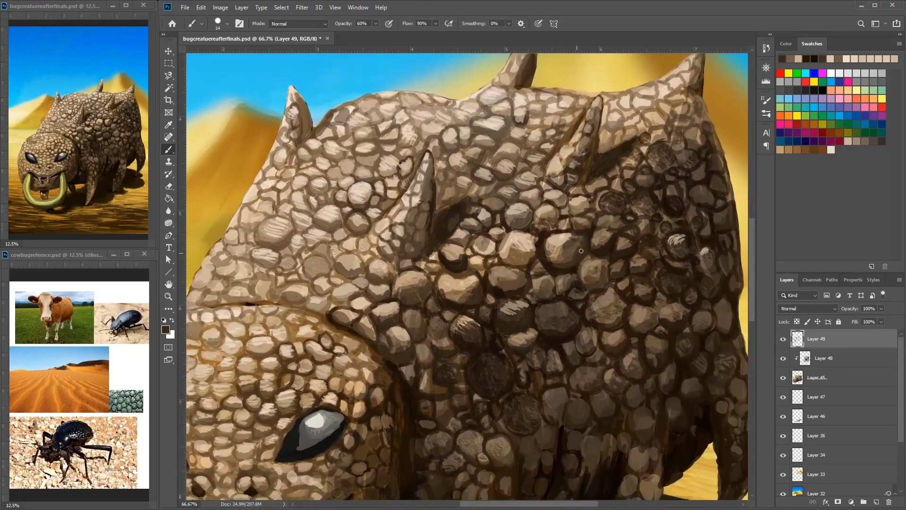
left_click_drag(576, 192, 567, 194)
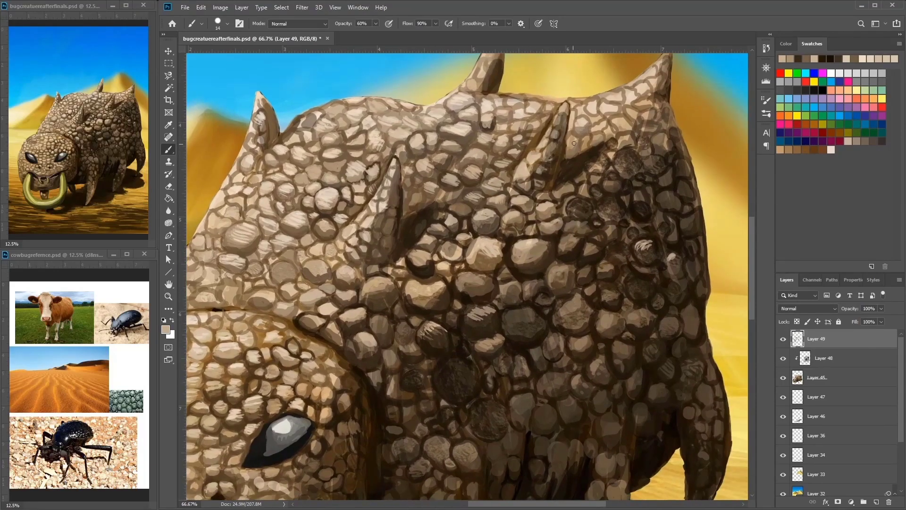
Step: Rework the scales around the front side spike's base with sampled tan and brown
left_click_drag(449, 229, 585, 255)
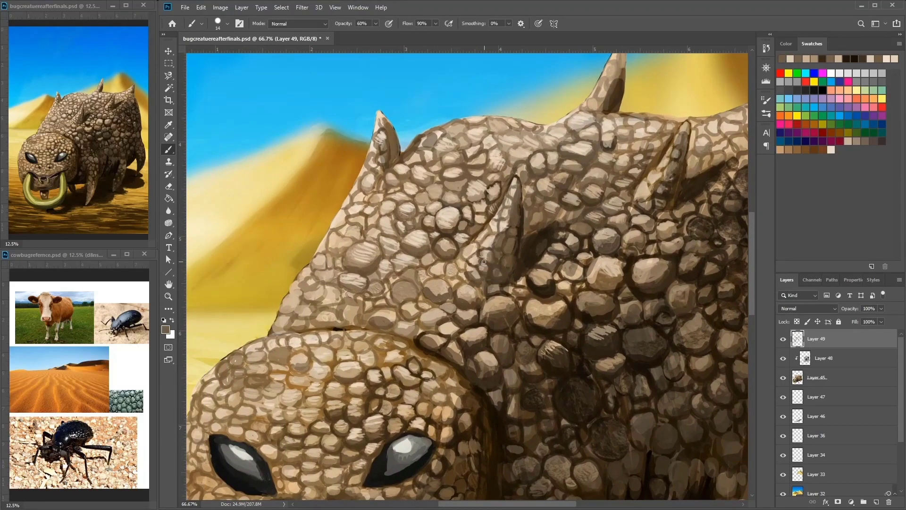
left_click_drag(509, 362, 486, 284)
left_click(499, 275, "alt")
left_click(493, 300, "alt")
left_click(485, 179, "alt")
left_click_drag(481, 234, 458, 295)
left_click(428, 303, "alt")
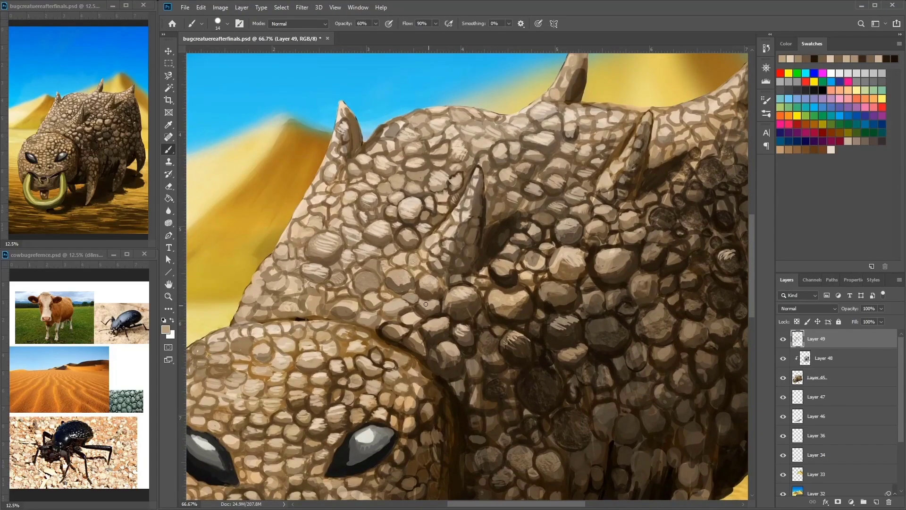
Step: Shade the shoulder scales between the head and the front side spike with sampled browns
left_click(402, 278, "alt")
left_click_drag(401, 276, 457, 274)
left_click(457, 261, "alt")
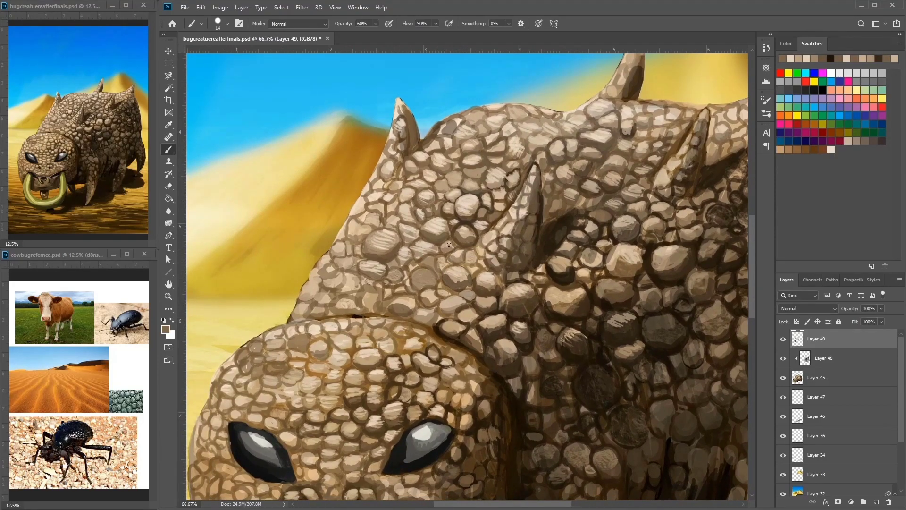
left_click(441, 249, "alt")
left_click_drag(465, 232, 442, 211)
left_click(484, 208, "alt")
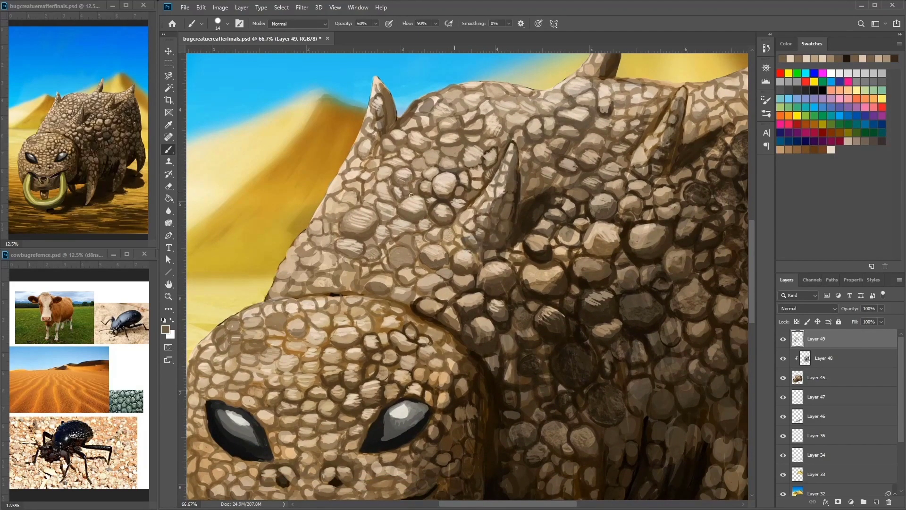
Step: Touch up the lit shoulder scales and the scales behind the head with sampled light tan and brown
left_click_drag(567, 204, 652, 206)
left_click(652, 206, "alt")
left_click(666, 180, "alt")
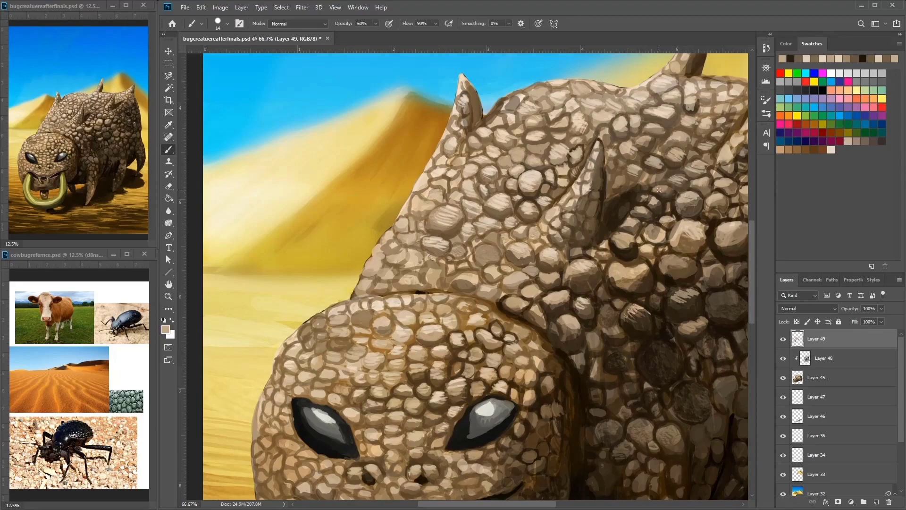
left_click_drag(659, 174, 640, 181)
left_click_drag(686, 246, 490, 256)
left_click(577, 286, "alt")
left_click(561, 282, "alt")
Step: Define the small scales along the front side spike's lit side with sampled tones
left_click(509, 208, "alt")
left_click_drag(508, 208, 560, 220)
left_click_drag(481, 179, 543, 222)
left_click(544, 259, "alt")
left_click(540, 236, "alt")
left_click(540, 232, "alt")
Step: Outline the round scale just behind the front side spike's tip and shade it with sampled browns
left_click_drag(562, 179, 608, 195)
left_click(611, 163, "alt")
left_click(606, 195, "alt")
left_click(604, 194, "alt")
left_click(601, 204, "alt")
left_click(612, 210, "alt")
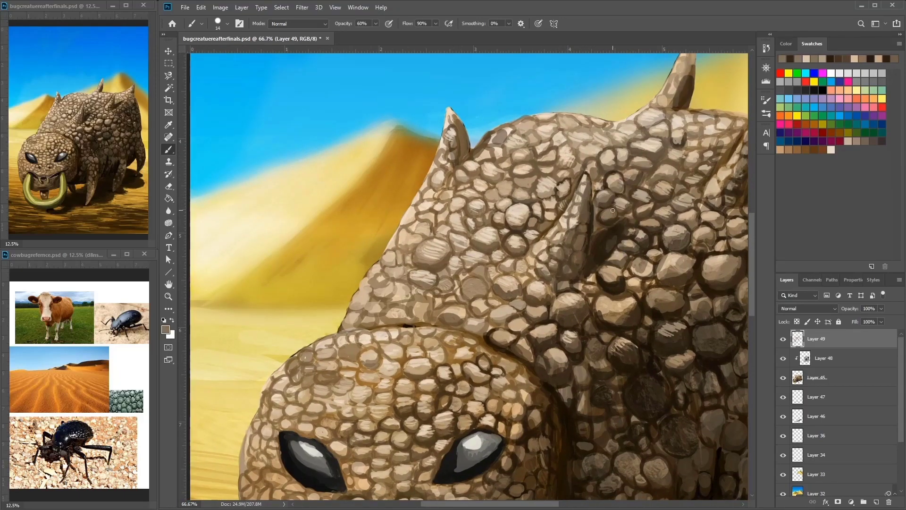
left_click(602, 221, "alt")
left_click(599, 223, "alt")
Step: Darken the contours around the front side spike's tip with sampled dark browns
left_click_drag(572, 201, 591, 209)
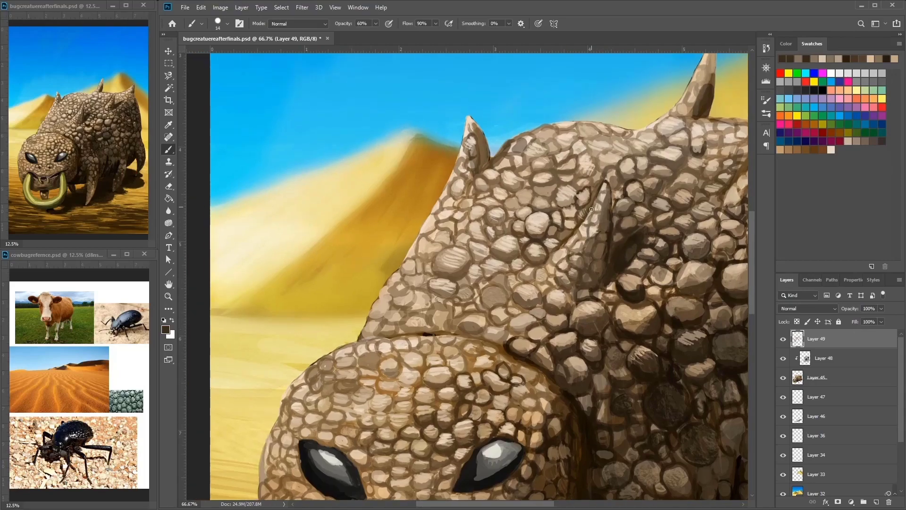
left_click(592, 199, "alt")
left_click(601, 188, "alt")
left_click(595, 198, "alt")
left_click(649, 198, "alt")
left_click_drag(595, 195, 623, 166)
Step: Build up the scales between the front side spike and its cast shadow with sampled light and dark browns
left_click(653, 200, "alt")
left_click(646, 176, "alt")
left_click(651, 201, "alt")
left_click(623, 153, "alt")
left_click(654, 159, "alt")
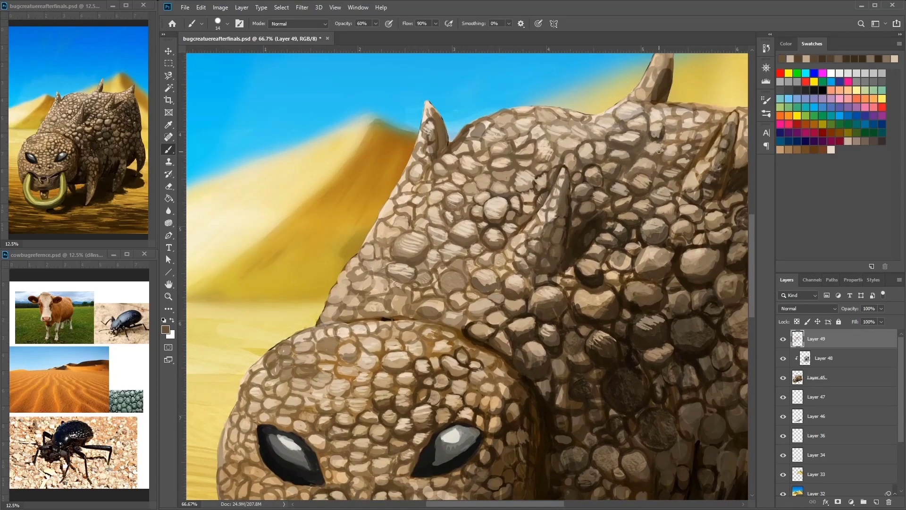
left_click(633, 212, "alt")
mouse_move(648, 173)
left_mouse_down()
mouse_move(596, 151)
mouse_move(599, 139)
mouse_move(597, 148)
mouse_move(572, 151)
mouse_move(601, 136)
mouse_move(584, 140)
mouse_move(595, 201)
mouse_move(609, 203)
left_mouse_up()
Step: Define a large scale above the front side spike's tip with a dark outline and sampled light tan
left_click(590, 142, "alt")
left_click(595, 139, "alt")
left_click(588, 141, "alt")
mouse_move(548, 186)
left_mouse_down()
mouse_move(531, 203)
mouse_move(552, 181)
mouse_move(527, 173)
left_mouse_up()
left_click(530, 202, "alt")
left_click(533, 170, "alt")
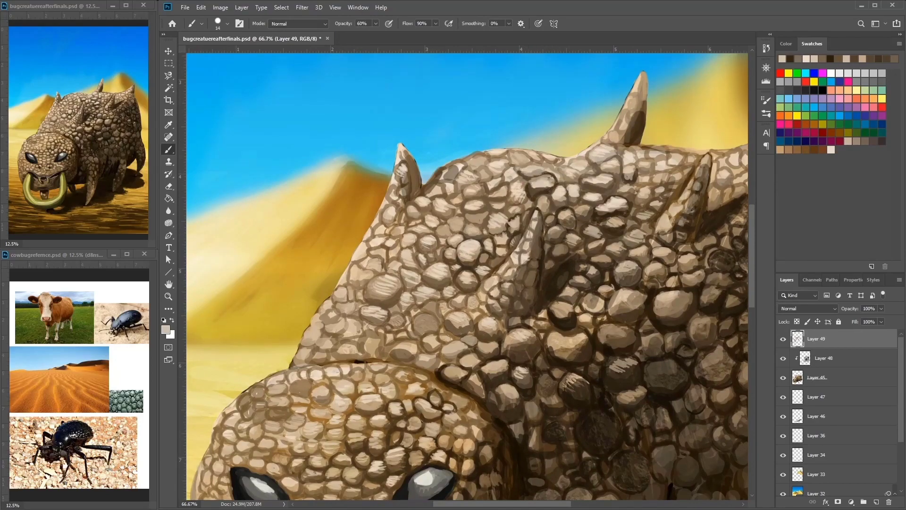
Step: Highlight the upper-shoulder scales behind the front back spike with sampled cream
left_click_drag(603, 234, 742, 211)
left_click_drag(613, 186, 626, 212)
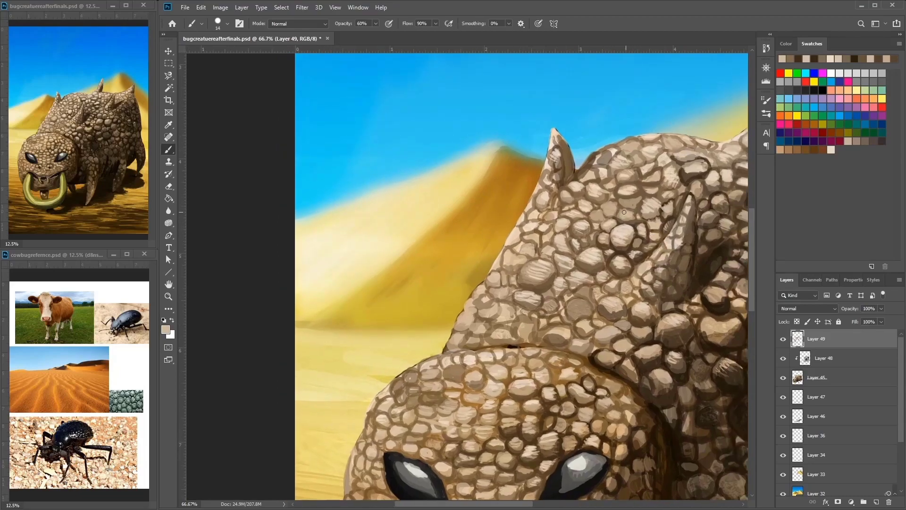
left_click_drag(653, 168, 644, 180)
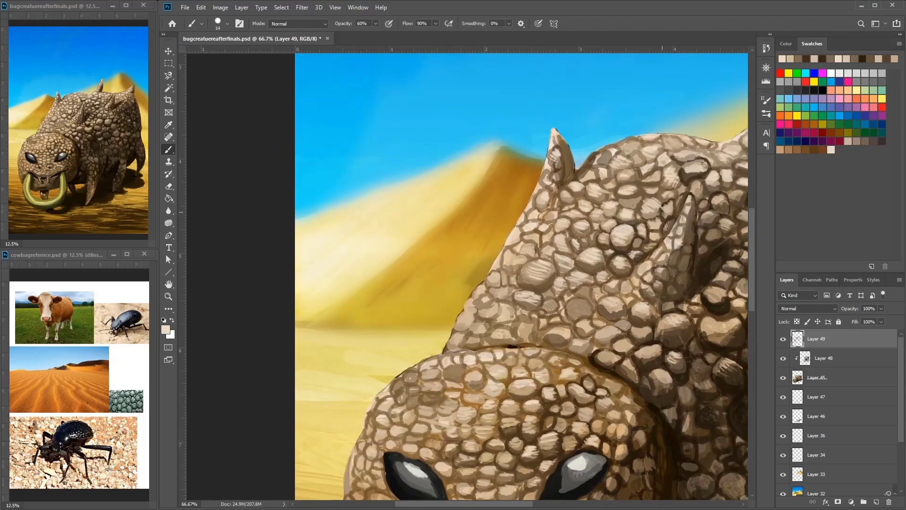
left_click_drag(643, 228, 585, 243)
Step: Model the large round shoulder scales with sampled brown shading and pale highlights
left_click(558, 261, "alt")
left_click(534, 273, "alt")
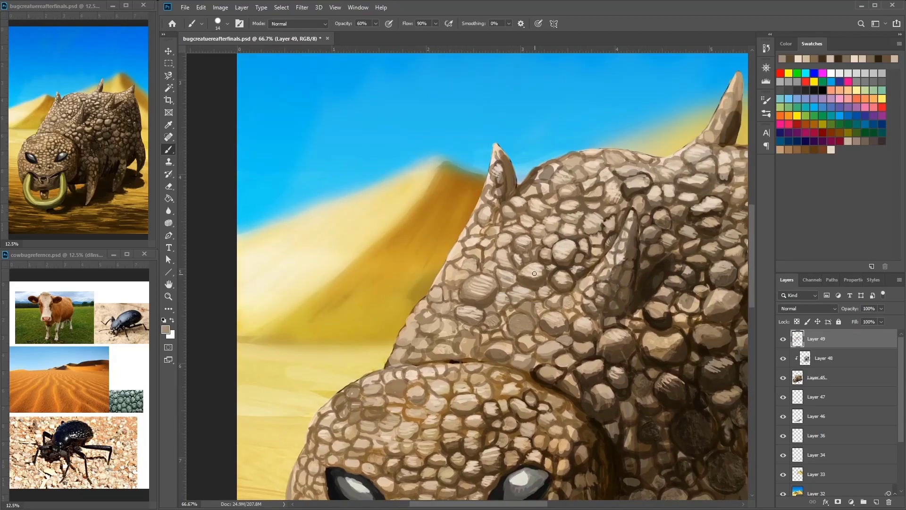
left_click(512, 299, "alt")
left_click(518, 289, "alt")
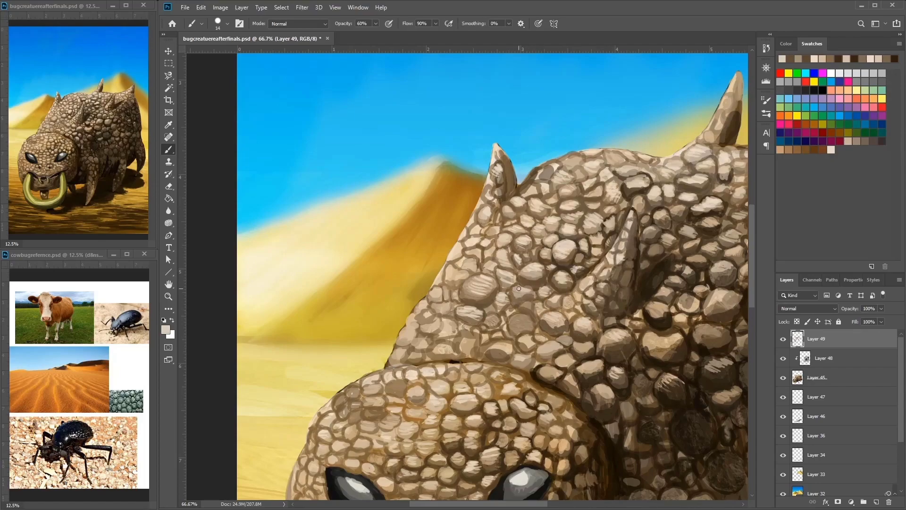
left_click_drag(568, 256, 588, 261)
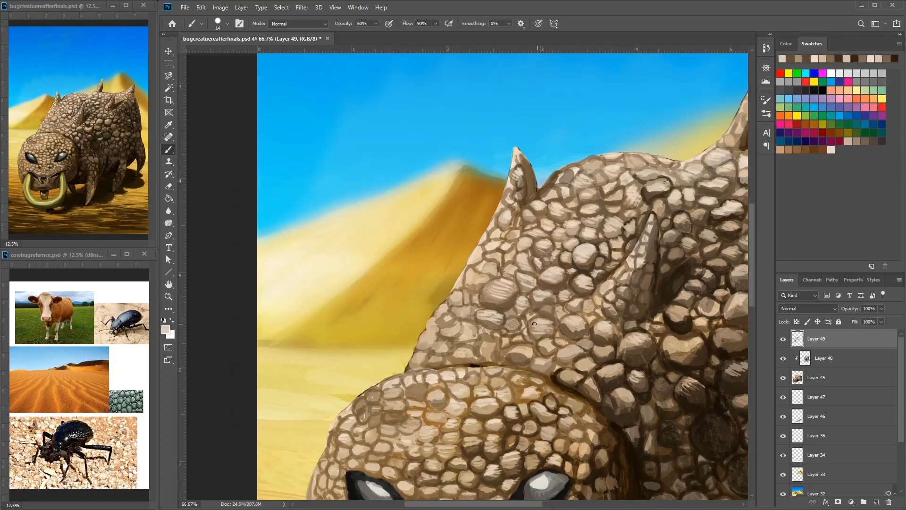
left_click_drag(534, 324, 500, 294)
Step: Refine the neck scales behind the head's upper edge with sampled brown and near-black tones
left_click(503, 335, "alt")
left_click_drag(513, 337, 433, 267)
left_click(518, 302, "alt")
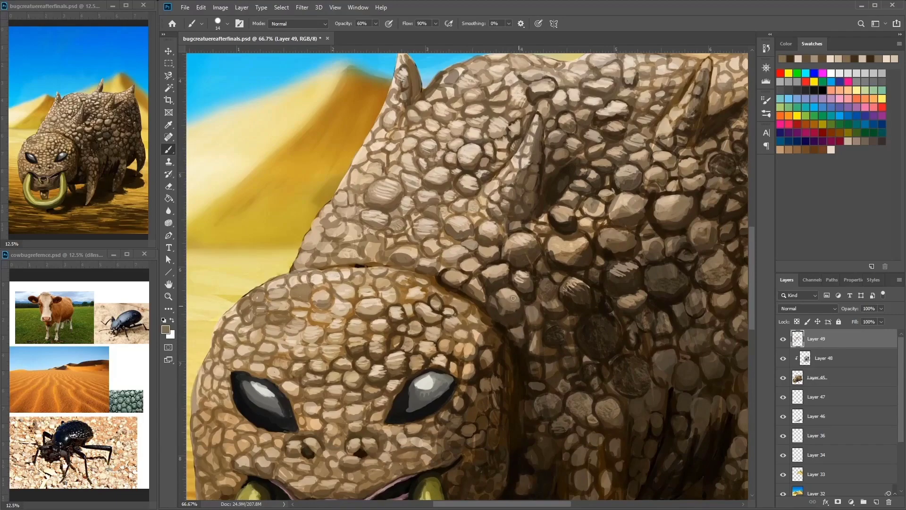
left_click(498, 275, "alt")
left_click_drag(498, 275, 547, 305)
left_click(545, 281, "alt")
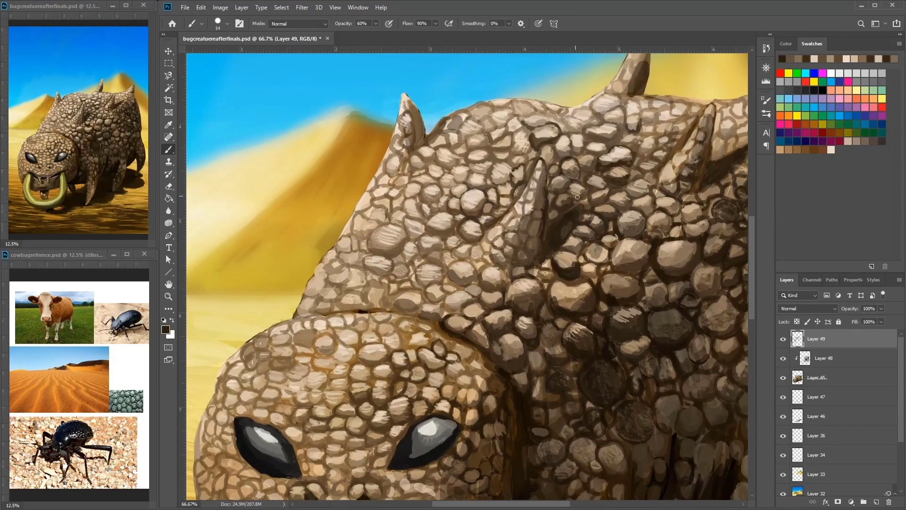
Step: Deepen the gaps and shadows around the large round mid-flank scales with sampled dark browns
mouse_move(648, 234)
left_mouse_down()
mouse_move(681, 207)
mouse_move(640, 189)
left_mouse_up()
left_click(637, 266, "alt")
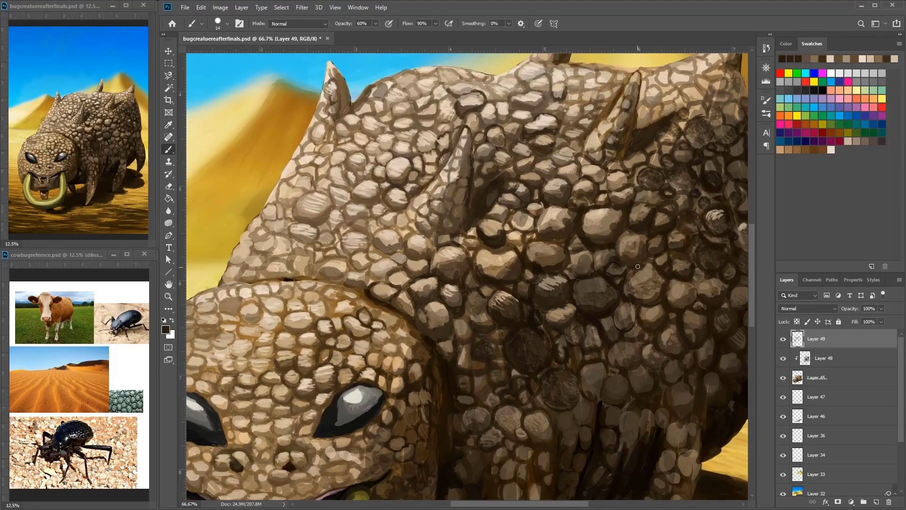
left_click(639, 313, "alt")
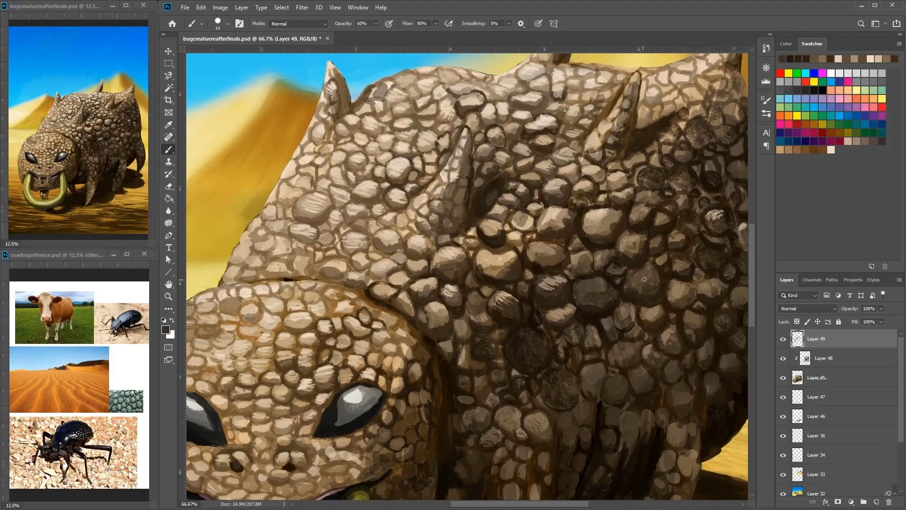
left_click_drag(628, 245, 528, 284)
left_click(592, 188, "alt")
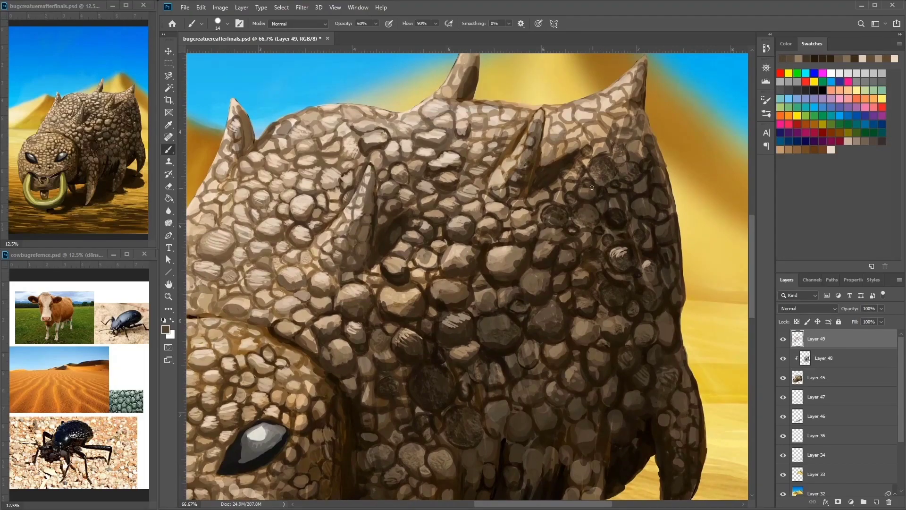
Step: Paint the scales along the rear side spike's shadow edge with sampled cream and tan
left_click_drag(593, 149, 576, 233)
left_click(569, 139, "alt")
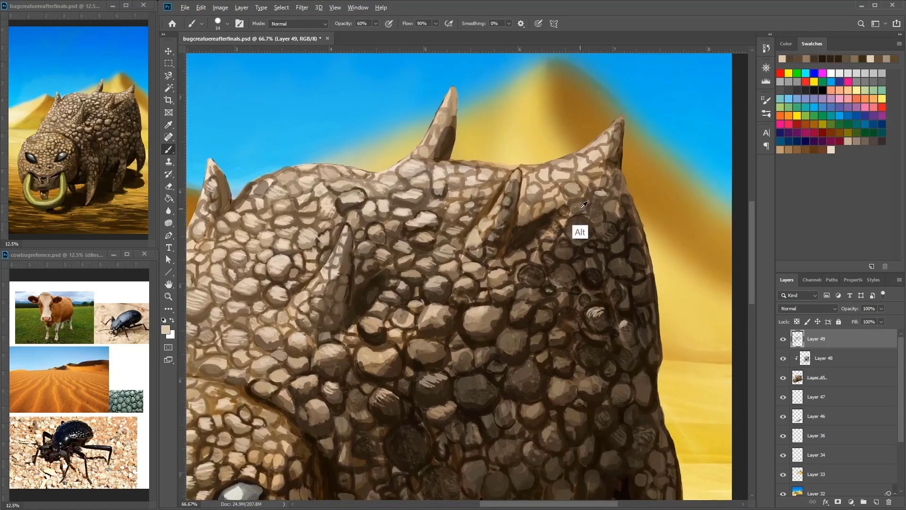
left_click(566, 171, "alt")
left_click_drag(564, 164, 522, 238)
left_click_drag(567, 186, 612, 164)
Step: Define the scales on and around the rearmost back spike with dark outlines and sampled light tones
key("d")
mouse_move(622, 220)
left_mouse_down()
mouse_move(623, 199)
mouse_move(707, 182)
mouse_move(625, 224)
left_mouse_up()
left_click(656, 191, "alt")
left_click(639, 204, "alt")
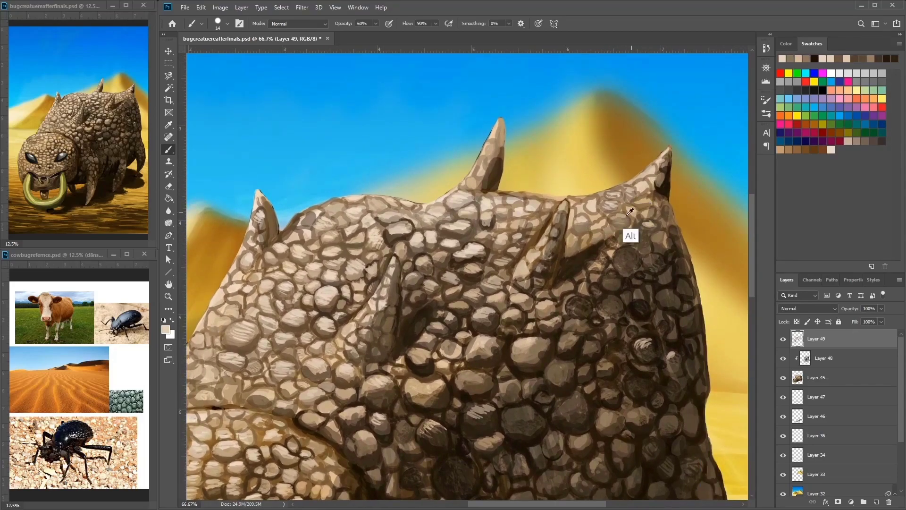
left_click_drag(558, 223, 649, 207)
left_click(615, 198, "alt")
left_click(615, 195, "alt")
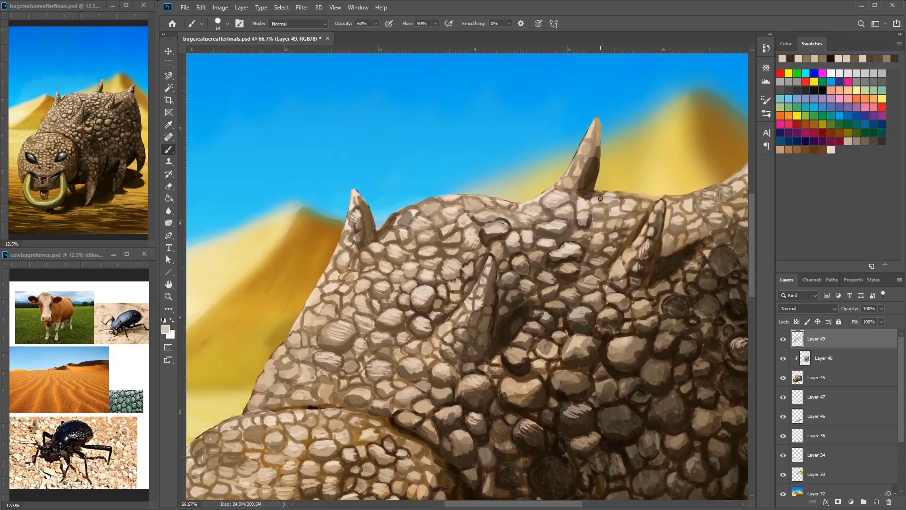
Step: Paint scale outlines over the tall back spike and its base with sampled dark brown
left_click(489, 231, "alt")
left_click(588, 182, "alt")
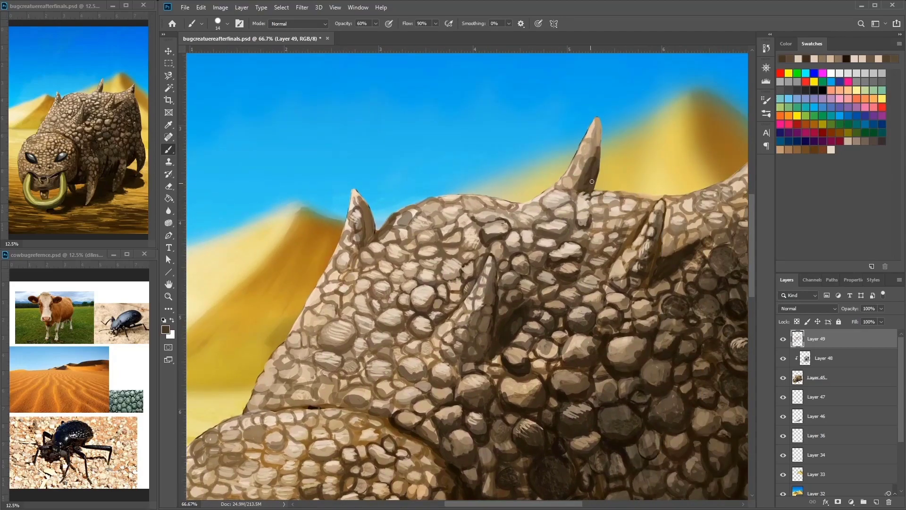
left_click(576, 254, "alt")
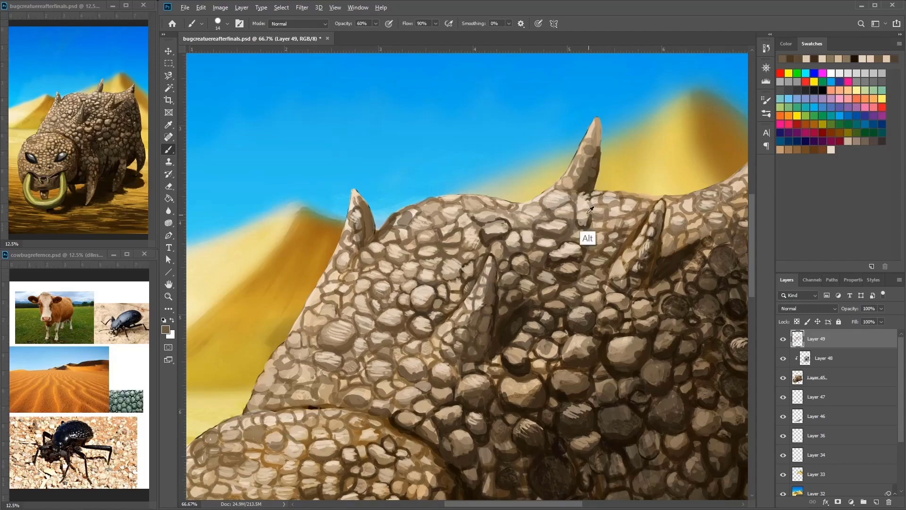
left_click(592, 200, "alt")
left_click_drag(591, 171, 629, 225)
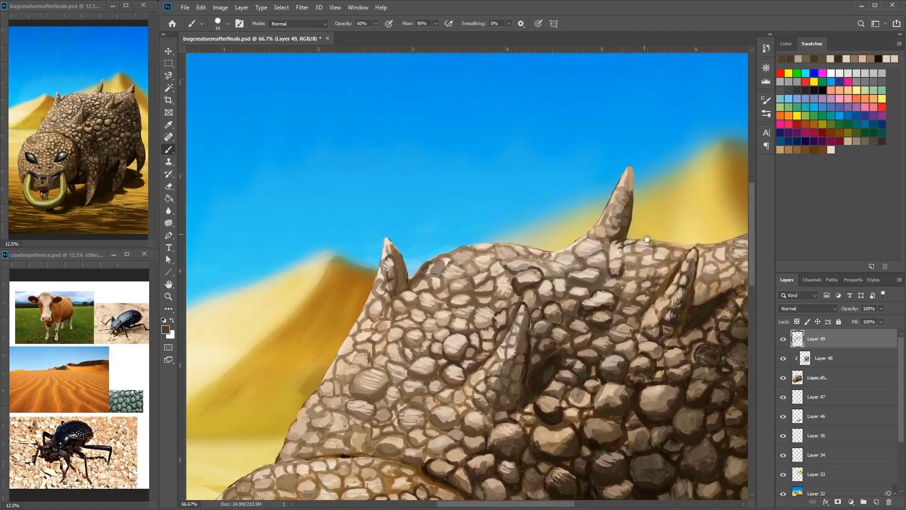
Step: Refine the upper-back scales in front of the tall back spike's base with sampled light tan and brown
scroll(674, 235, "down", 1)
scroll(673, 235, "up", 2)
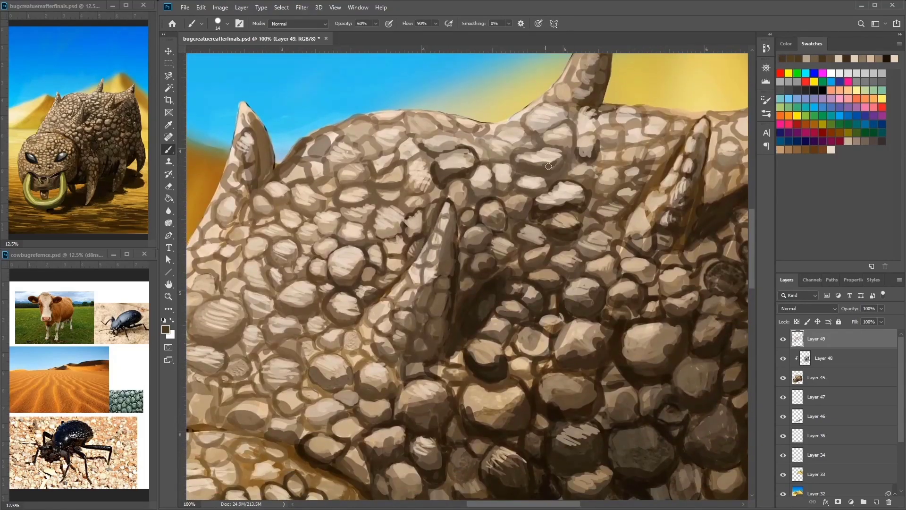
left_click(555, 148, "alt")
left_click_drag(555, 148, 569, 190)
left_click_drag(509, 184, 572, 178)
left_click(546, 195, "alt")
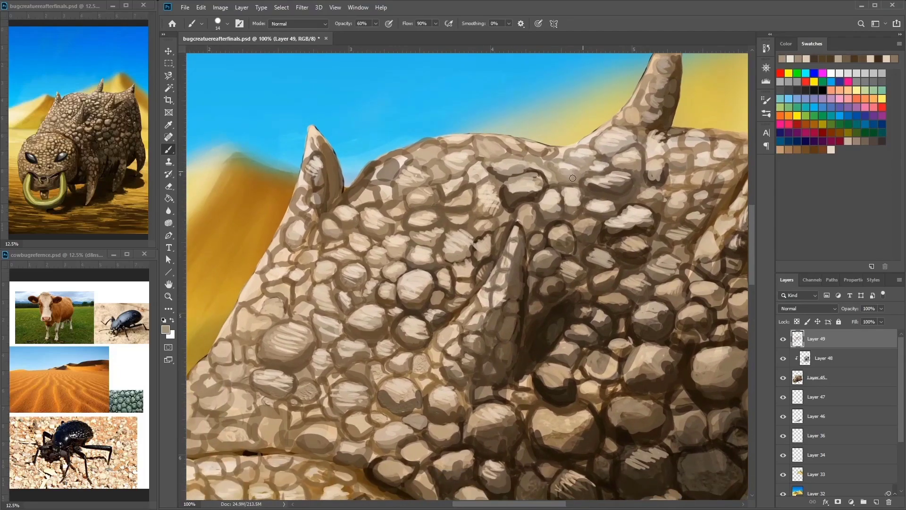
Step: Touch up the dark-outlined scales at the foot of the tall back spike's front slope with sampled light and brown tones
left_click(531, 169, "alt")
left_click_drag(499, 171, 533, 162)
mouse_move(512, 194)
left_mouse_down()
mouse_move(529, 186)
mouse_move(503, 217)
mouse_move(509, 228)
mouse_move(495, 206)
mouse_move(515, 174)
mouse_move(591, 142)
mouse_move(535, 170)
mouse_move(459, 181)
mouse_move(470, 176)
left_mouse_up()
left_click(517, 186, "alt")
left_click(591, 142, "alt")
left_click(477, 177, "alt")
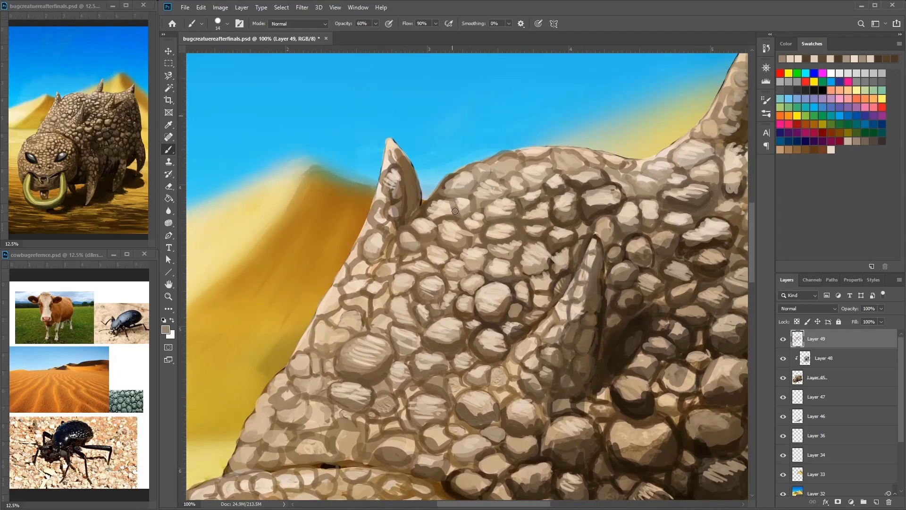
Step: Outline and highlight the scales around the tip of the front side spike with sampled dark brown, cream and tan
left_click_drag(534, 273, 643, 312)
left_click(654, 275, "alt")
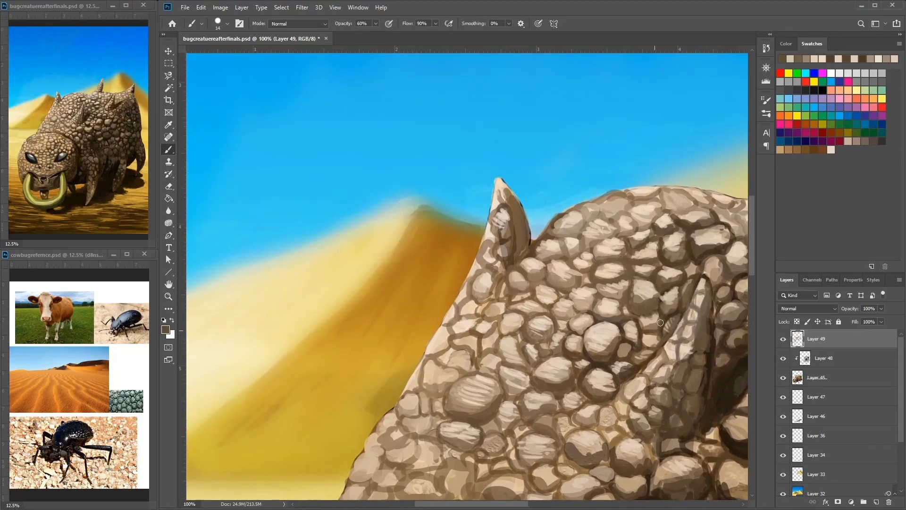
left_click_drag(664, 311, 554, 354)
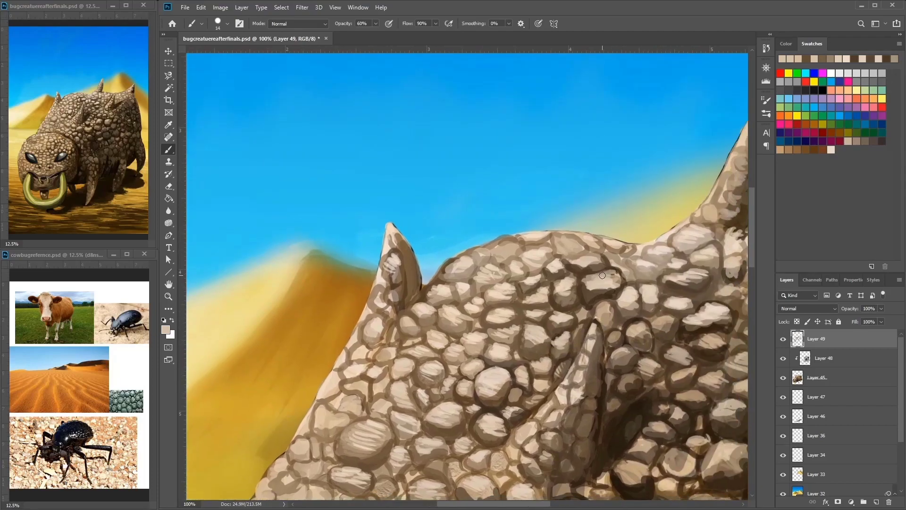
left_click(602, 279, "alt")
left_click_drag(583, 288, 594, 260)
left_click(634, 284, "alt")
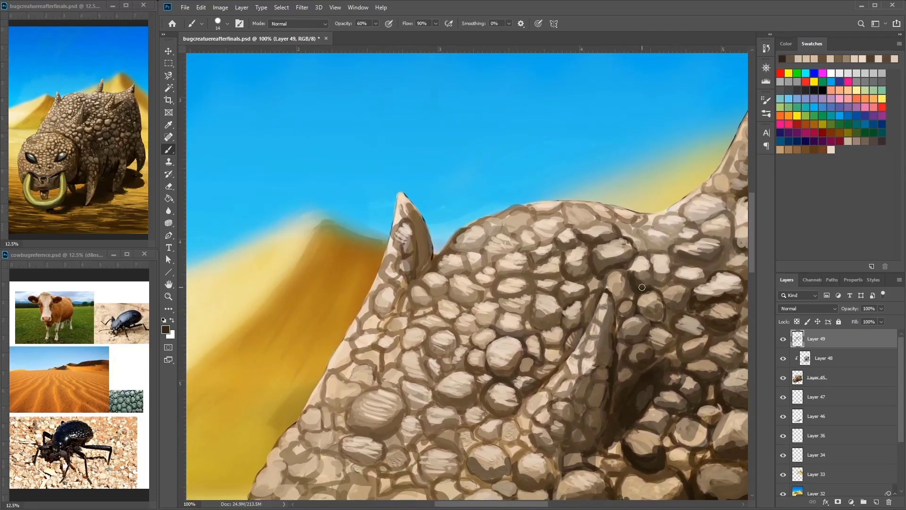
left_click(616, 292, "alt")
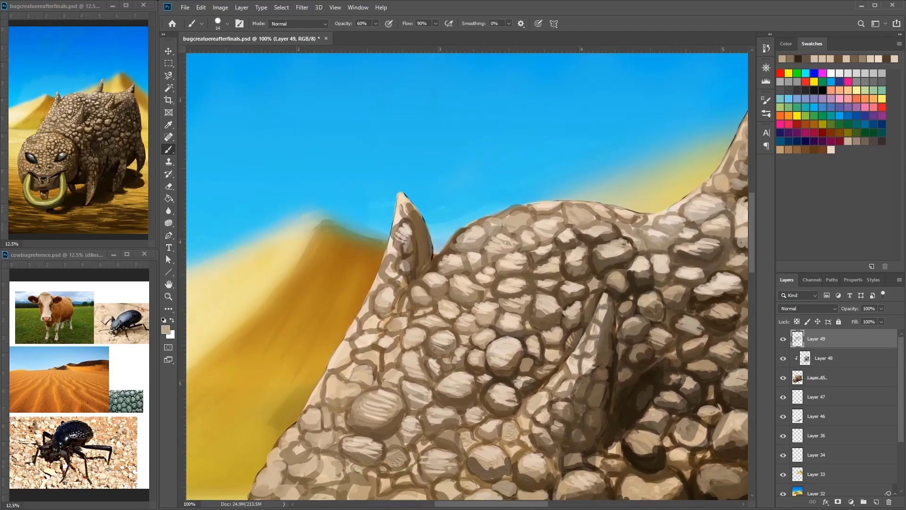
Step: Refine the shading and highlights of the upper-flank scales between the front side spike and the tall back spike with sampled tones
mouse_move(567, 289)
left_mouse_down()
mouse_move(619, 230)
mouse_move(628, 187)
mouse_move(585, 193)
left_mouse_up()
left_click(620, 230, "alt")
left_click(599, 237, "alt")
left_click_drag(598, 237, 604, 243)
mouse_move(574, 184)
left_mouse_down()
mouse_move(625, 172)
mouse_move(569, 172)
mouse_move(556, 158)
mouse_move(583, 182)
mouse_move(565, 161)
mouse_move(574, 162)
mouse_move(538, 165)
mouse_move(551, 137)
mouse_move(544, 165)
mouse_move(585, 174)
mouse_move(610, 166)
left_mouse_up()
left_click(625, 197, "alt")
left_click(582, 202, "alt")
left_click(547, 163, "alt")
left_click(586, 171, "alt")
mouse_move(720, 181)
left_mouse_down()
mouse_move(621, 148)
mouse_move(608, 199)
mouse_move(476, 191)
mouse_move(453, 176)
mouse_move(477, 155)
left_mouse_up()
left_click(607, 182, "alt")
left_click(491, 184, "alt")
left_click(522, 185, "alt")
left_click(437, 290, "alt")
Step: Define the forehead scales above the shadow-side eye with sampled dark brown outlines and tan fills
key("ctrl+0")
scroll(472, 283, "up", 3)
mouse_move(595, 227)
left_mouse_down()
mouse_move(623, 228)
mouse_move(607, 221)
left_mouse_up()
left_click(623, 228, "alt")
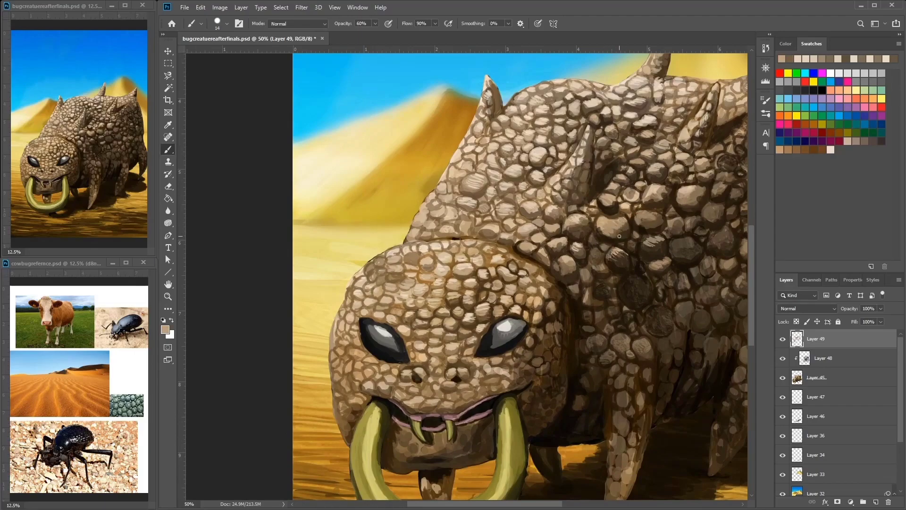
scroll(574, 342, "up", 1)
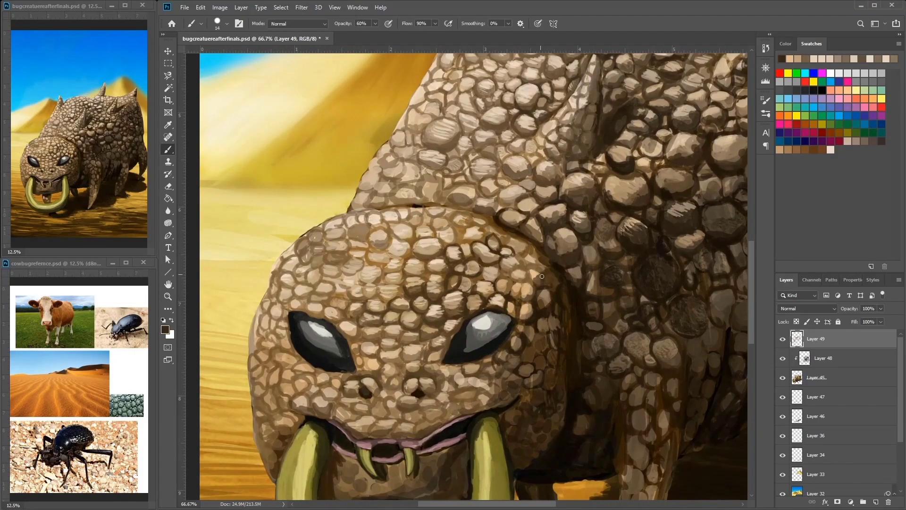
left_click_drag(462, 294, 538, 265)
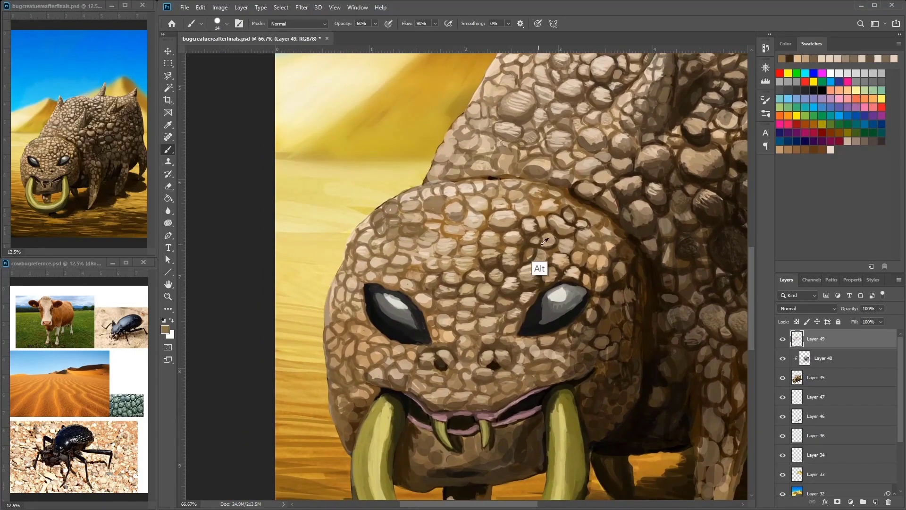
left_click(622, 304, "alt")
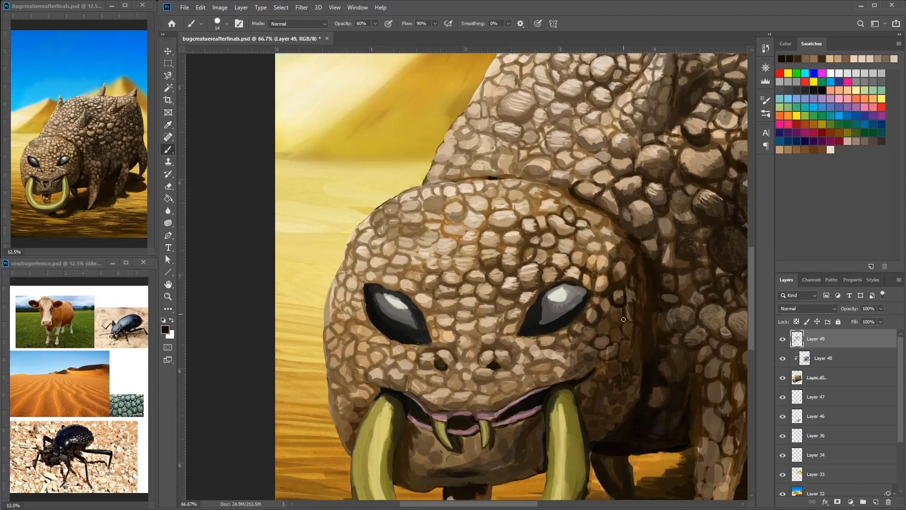
Step: Paint dark outlines around the scales on the head's shaded side, behind the shadow-side eye, with sampled browns
left_click(622, 343, "alt")
left_click(618, 339, "alt")
left_click(618, 330, "alt")
left_click_drag(618, 328, 591, 324)
left_click(588, 284, "alt")
left_click_drag(625, 262, 706, 257)
left_click(670, 344, "alt")
Step: Refine the scales on the shaded cheek below the shadow-side eye with sampled near-black brown and tan
left_click_drag(653, 338, 660, 313)
left_click(681, 323, "alt")
left_click(681, 324, "alt")
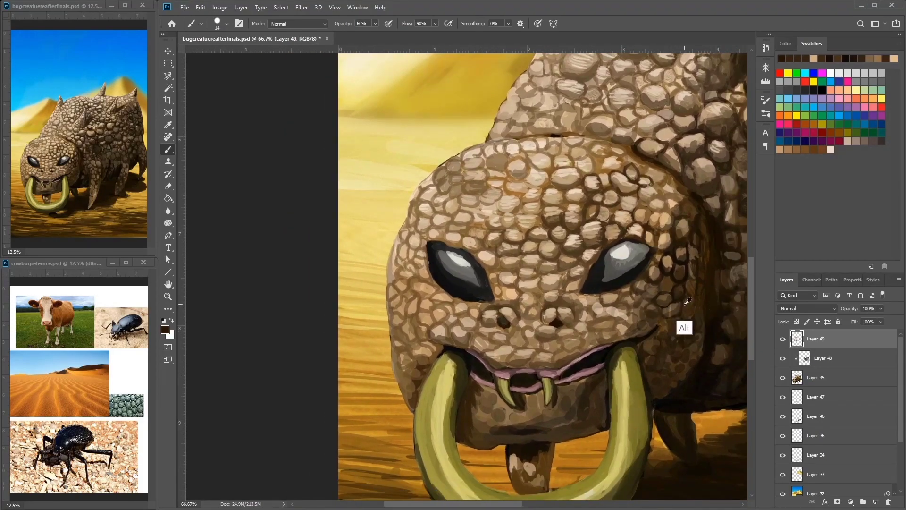
left_click(699, 261, "alt")
left_click(699, 260, "alt")
left_click_drag(717, 178, 724, 153)
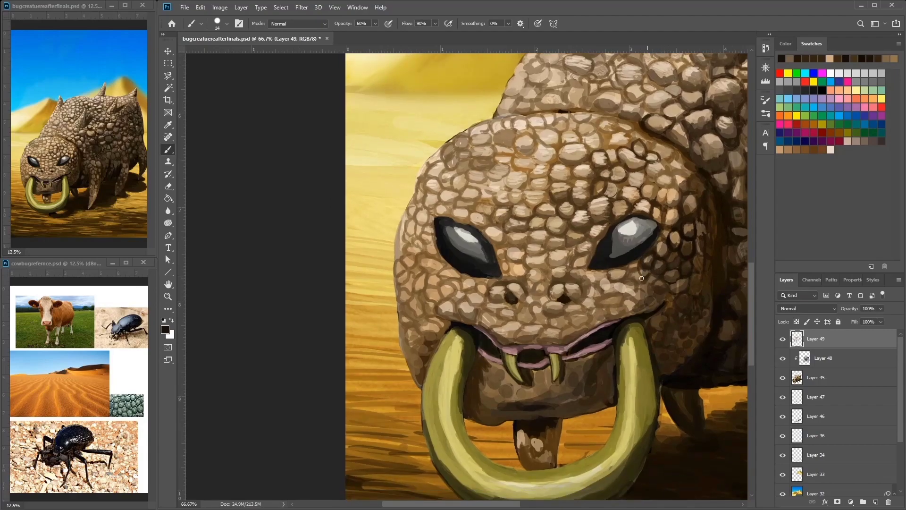
left_click(684, 208, "alt")
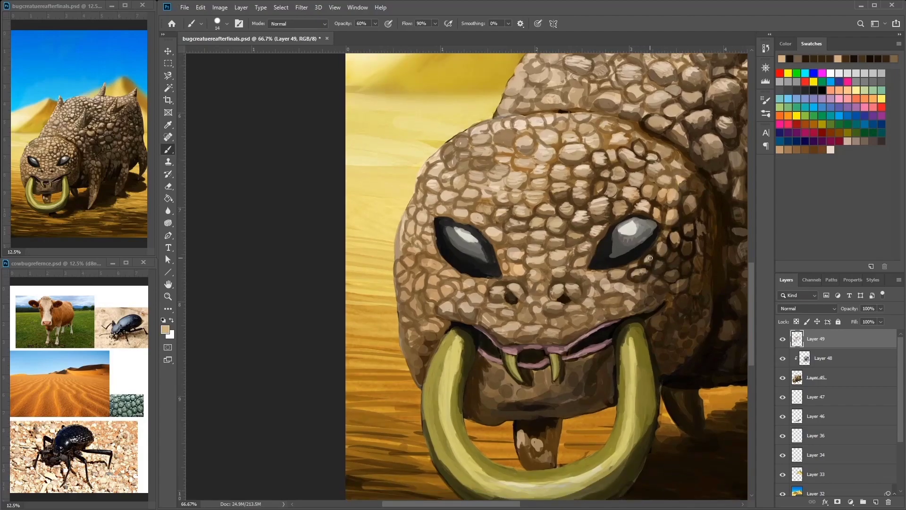
Step: Darken the outlines around the shadow-side nostril and highlight the scales above it with sampled dark brown and cream
left_click(624, 287, "alt")
mouse_move(599, 287)
left_mouse_down()
mouse_move(591, 283)
mouse_move(606, 282)
mouse_move(553, 293)
left_mouse_up()
left_click(592, 278, "alt")
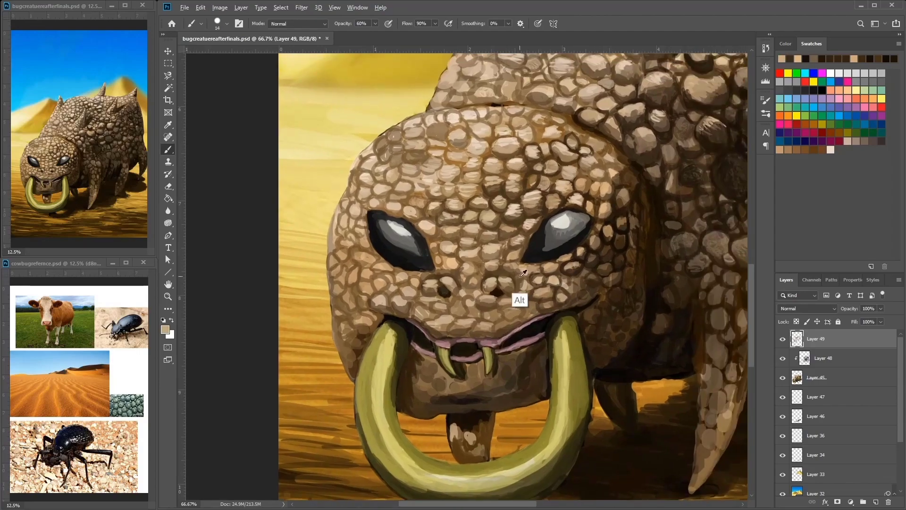
left_click(500, 275, "alt")
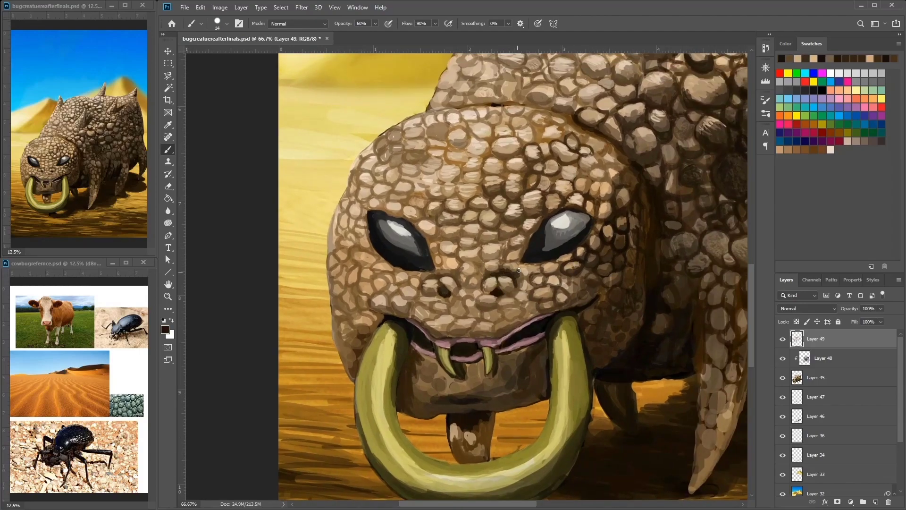
left_click(581, 257, "alt")
left_click(489, 263, "alt")
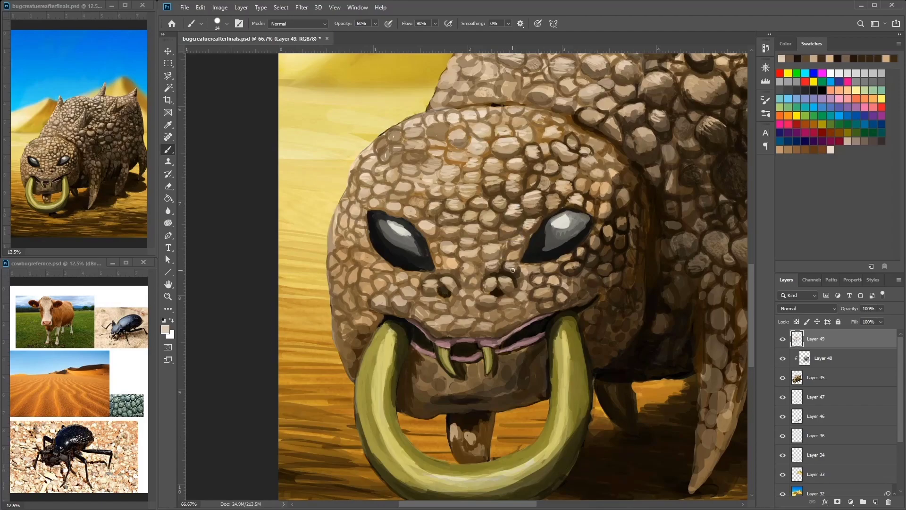
Step: Outline and lighten the scales at the inner corner of the shadow-side eye with sampled dark brown and tan
left_click(537, 208, "alt")
left_click(522, 255, "alt")
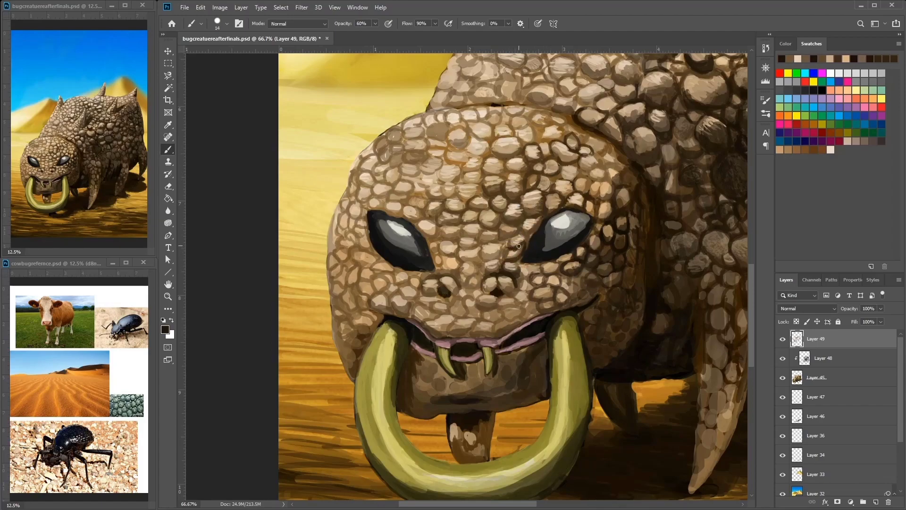
left_click_drag(535, 232, 509, 259)
left_click(525, 264, "alt")
left_click(516, 247, "alt")
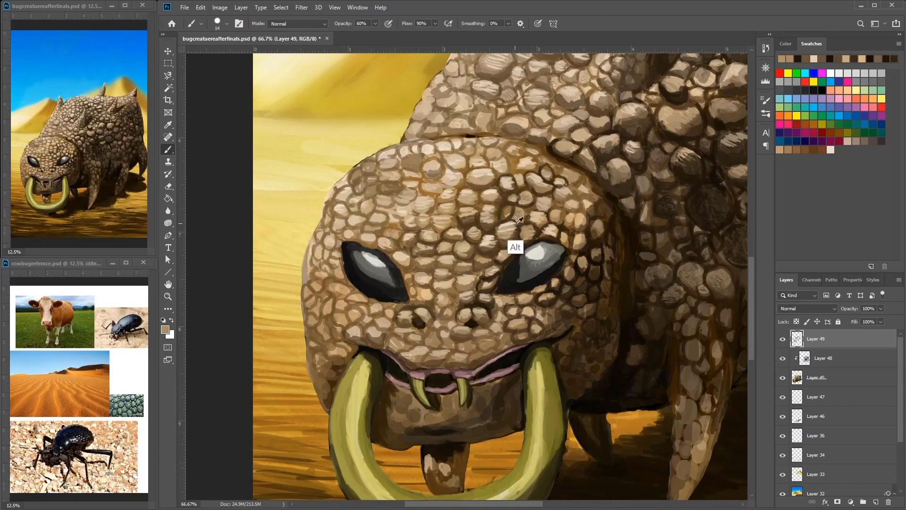
left_click(503, 157, "alt")
Step: Define the scales between the nostrils and the upper lip with sampled dark brown and light tan
left_click(653, 307, "alt")
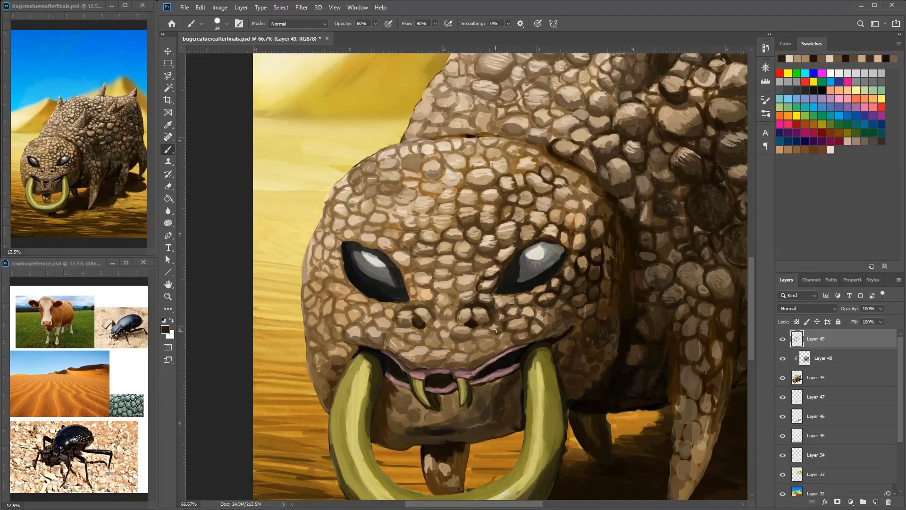
left_click_drag(495, 331, 445, 328)
left_click(446, 324, "alt")
left_click(445, 327, "alt")
left_click(447, 330, "alt")
left_click(436, 332, "alt")
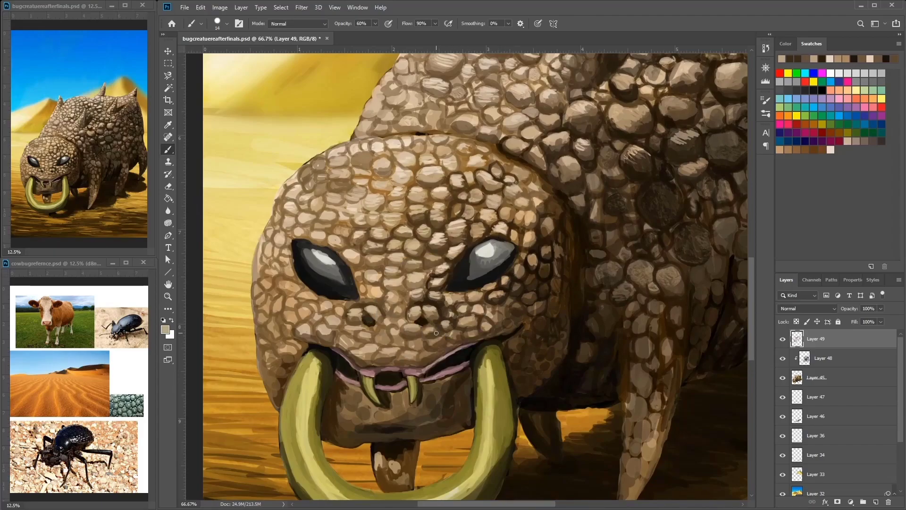
Step: Darken and smooth the large round scale on the shoulder behind the head, redefining its outline with sampled dark browns
left_click_drag(654, 216, 560, 245)
left_click(612, 223, "alt")
left_click(560, 246, "alt")
left_click(649, 175, "alt")
left_click(583, 201, "alt")
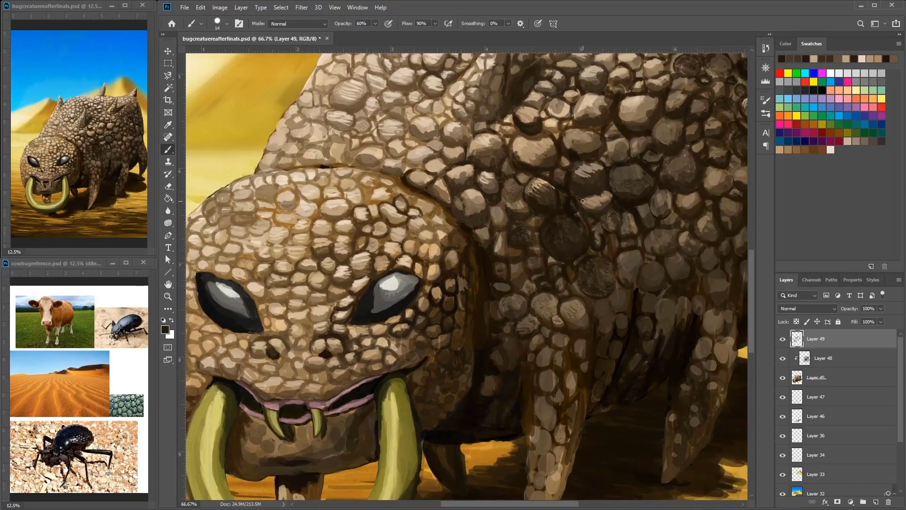
left_click(584, 229, "alt")
left_click(571, 237)
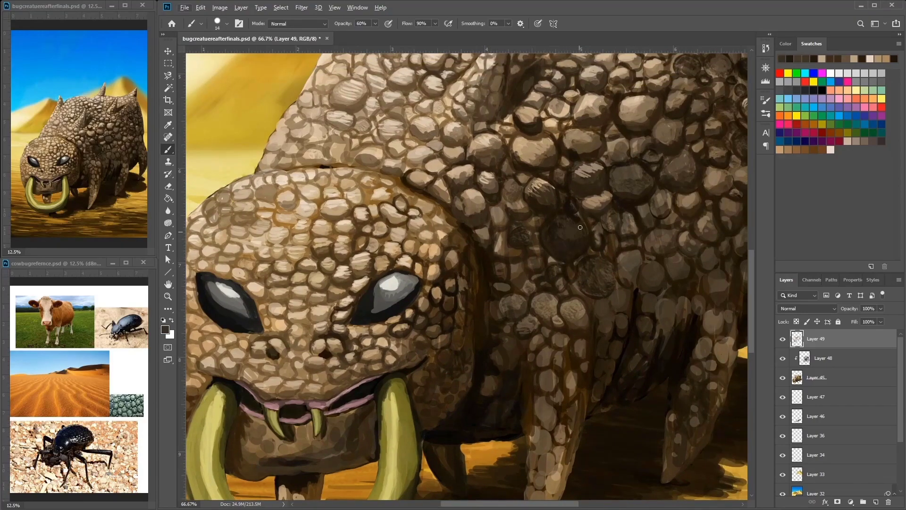
Step: Refine the large rounded scales in the middle of the flank with sampled tan and brown
left_click_drag(580, 227, 604, 349)
scroll(612, 309, "up", 3)
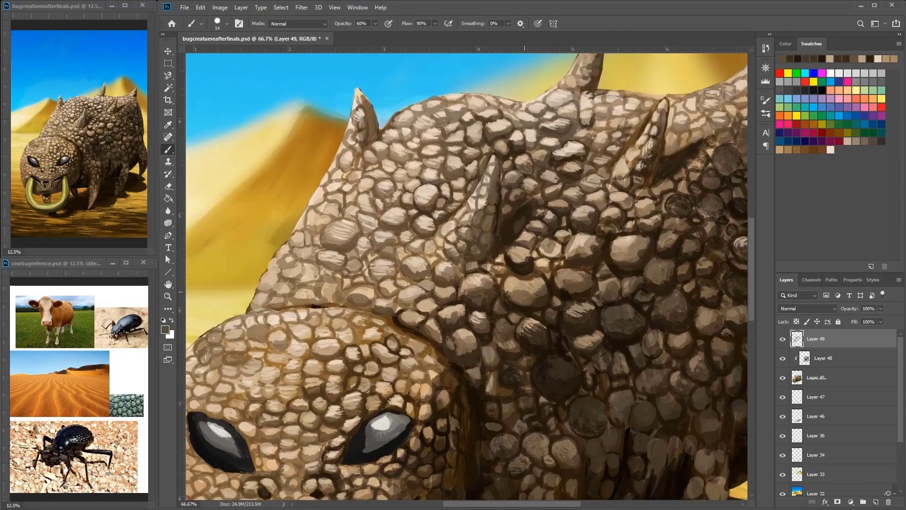
left_click(538, 279, "alt")
left_click(538, 279)
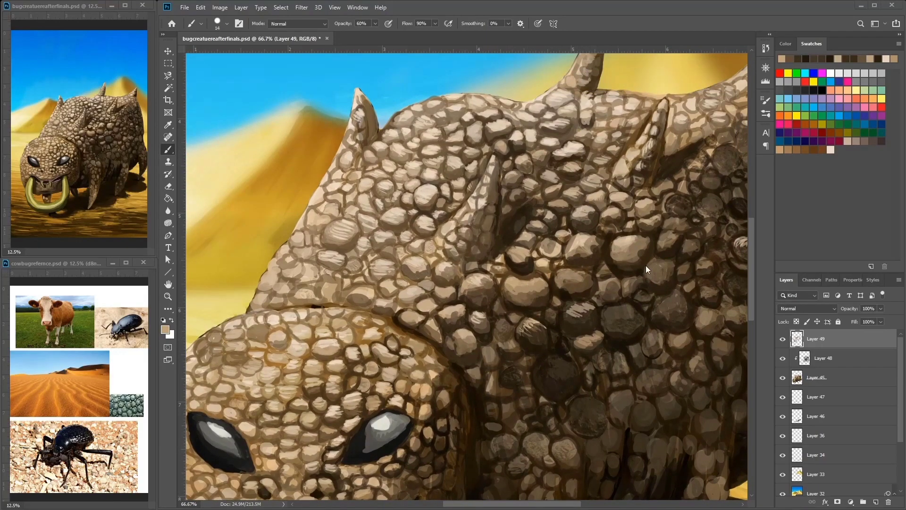
left_click_drag(729, 269, 706, 289)
left_click(614, 271, "alt")
left_click(605, 283, "alt")
left_click(603, 281, "alt")
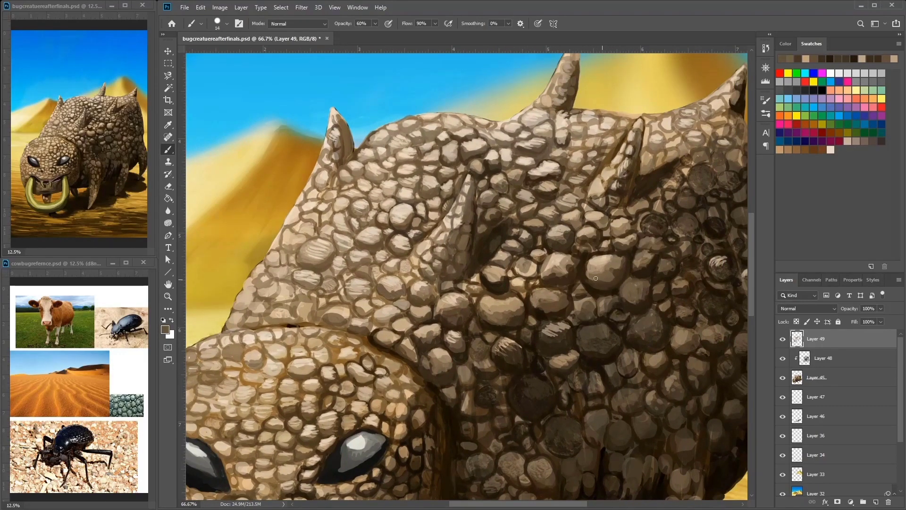
Step: Rework the dark round scales on the shaded flank below the rearmost back spike with sampled cream and brown
left_click_drag(612, 258, 574, 269)
left_click(617, 261, "alt")
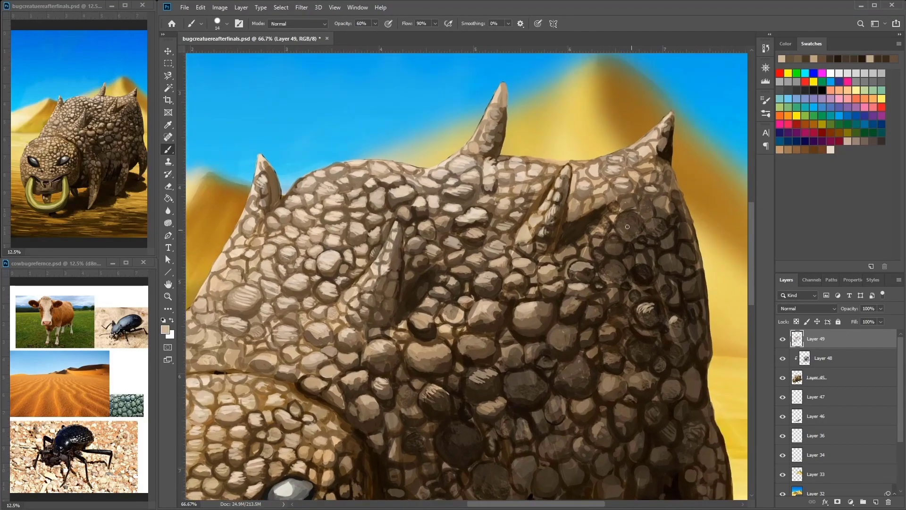
left_click_drag(610, 235, 576, 268)
left_click(583, 207, "alt")
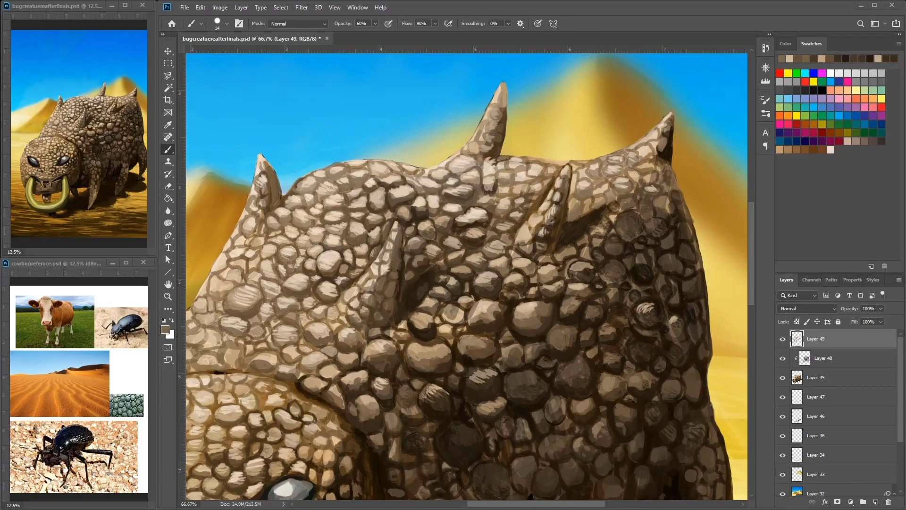
left_click_drag(617, 289, 604, 325)
left_click(613, 236, "alt")
left_click(607, 228, "alt")
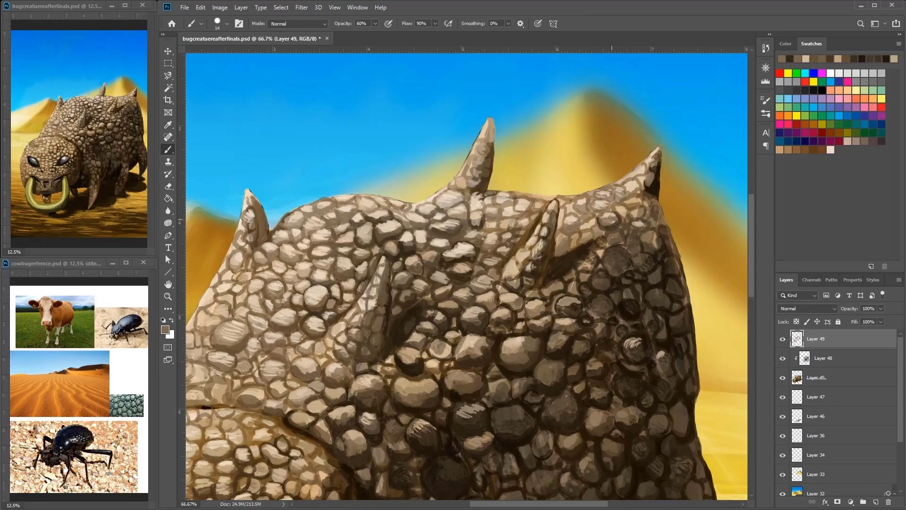
Step: Add highlights and dark undersides to the round rear-flank scales below the rear side spike with sampled tones
left_click(600, 225, "alt")
left_click_drag(616, 253, 535, 262)
left_click(582, 237, "alt")
left_click(563, 266, "alt")
left_click(563, 271, "alt")
left_click(547, 267, "alt")
left_click(571, 299, "alt")
left_click(538, 287, "alt")
left_click(541, 240, "alt")
left_click(521, 264, "alt")
Step: Deepen the shadows between the mid-flank scales behind the front side spike with sampled dark brown
left_click(475, 249, "alt")
left_click(478, 243, "alt")
left_click(475, 248, "alt")
left_click_drag(395, 227, 487, 210)
left_click(434, 279, "alt")
left_click_drag(619, 266, 534, 278)
left_click(596, 301, "alt")
left_click(533, 289, "alt")
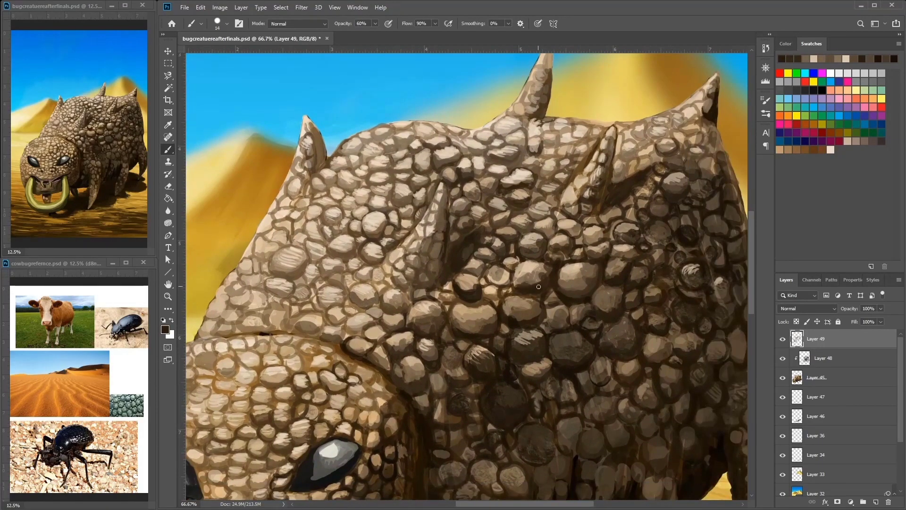
Step: Shade the undersides of the largest mid-flank scale and its smaller neighbours with sampled dark and light tones
left_click_drag(544, 242, 474, 223)
left_click(506, 256, "alt")
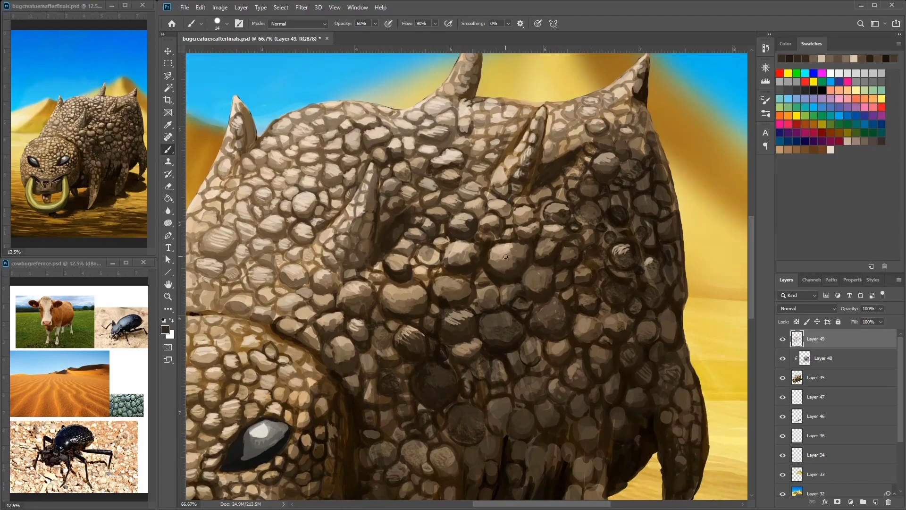
left_click(530, 245, "alt")
left_click_drag(488, 128, 439, 303)
left_click(492, 246, "alt")
left_click(499, 267, "alt")
left_click(479, 275, "alt")
left_click(489, 271, "alt")
left_click(439, 304, "alt")
Step: Touch up the scales on the rearmost back spike and its shadow edge with sampled cream and tan
left_click_drag(552, 279, 587, 286)
left_click(590, 269, "alt")
left_click(613, 285, "alt")
left_click(607, 259, "alt")
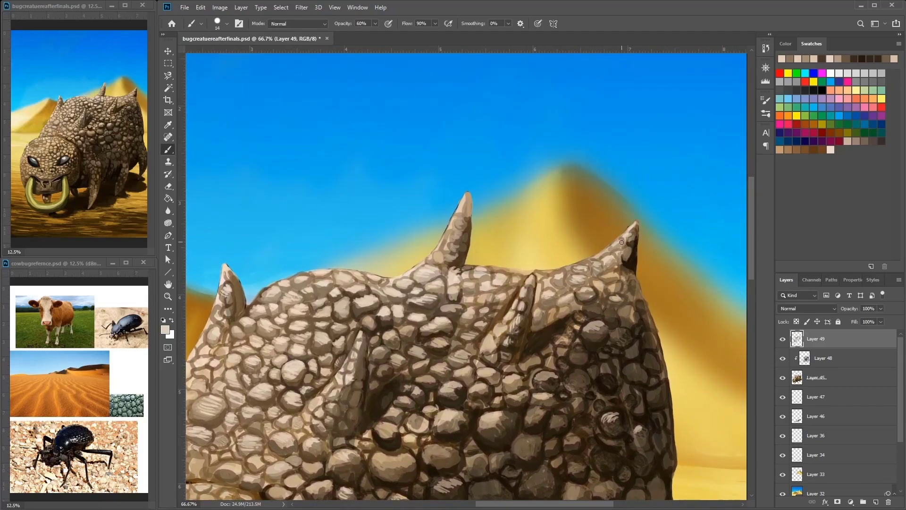
left_click(641, 230, "alt")
left_click(641, 229, "alt")
left_click(640, 229, "alt")
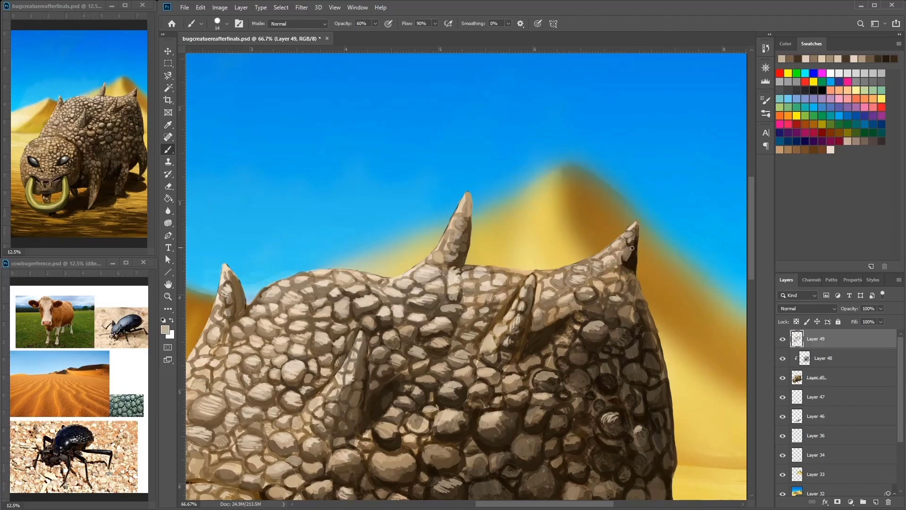
scroll(684, 231, "up", 3)
left_click(647, 313, "alt")
Step: Reduce the brush size to 9 and detail the upper-back scales with sampled tones
scroll(648, 313, "down", 2)
left_click(543, 302, "alt")
key("bracketleft")
key("bracketleft")
left_click(538, 306, "alt")
left_click(566, 288, "alt")
Step: Sharpen the scales along the back ridge between the front and tall back spikes with sampled brown and cream
left_click_drag(481, 248, 606, 228)
left_click(606, 228, "alt")
left_click(571, 236, "alt")
left_click(538, 230, "alt")
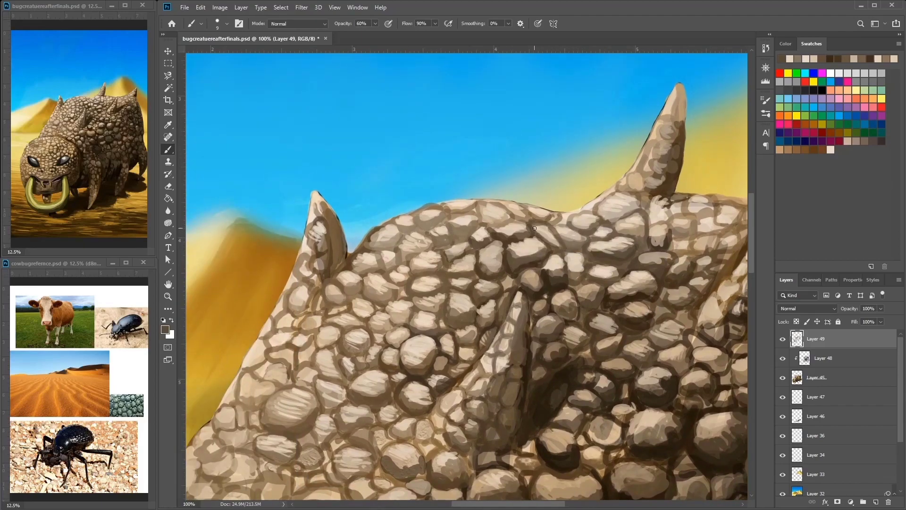
left_click(489, 215, "alt")
left_click_drag(541, 258, 470, 275)
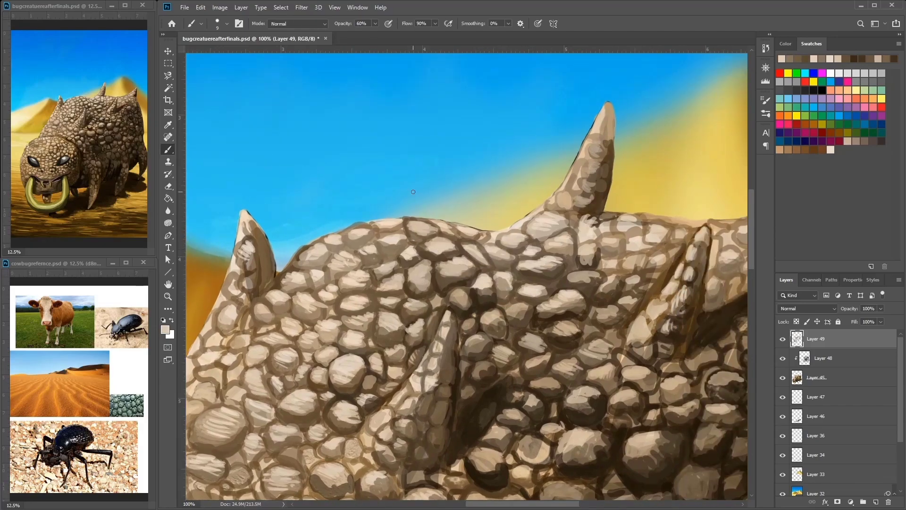
Step: Refine the shoulder scales between the front back spike and the shoulder spike with sampled cream and brown tones
left_click_drag(503, 318, 539, 297)
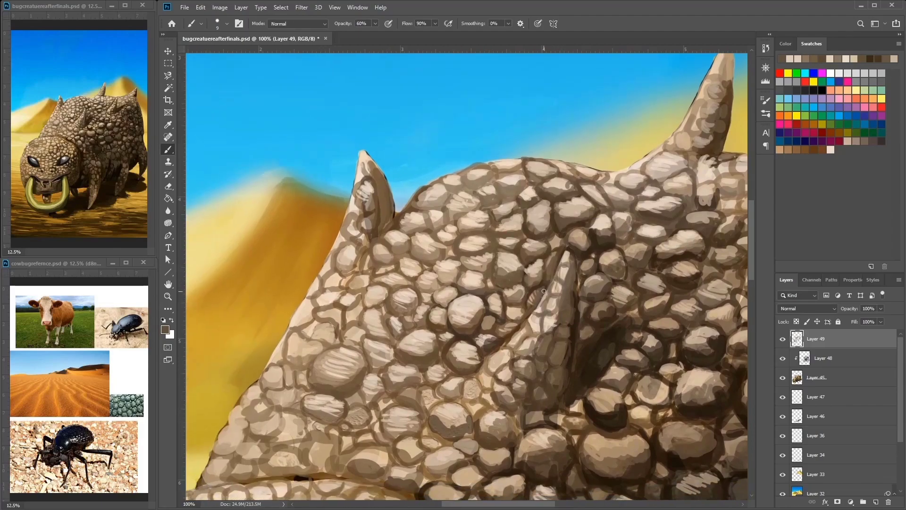
left_click(489, 318, "alt")
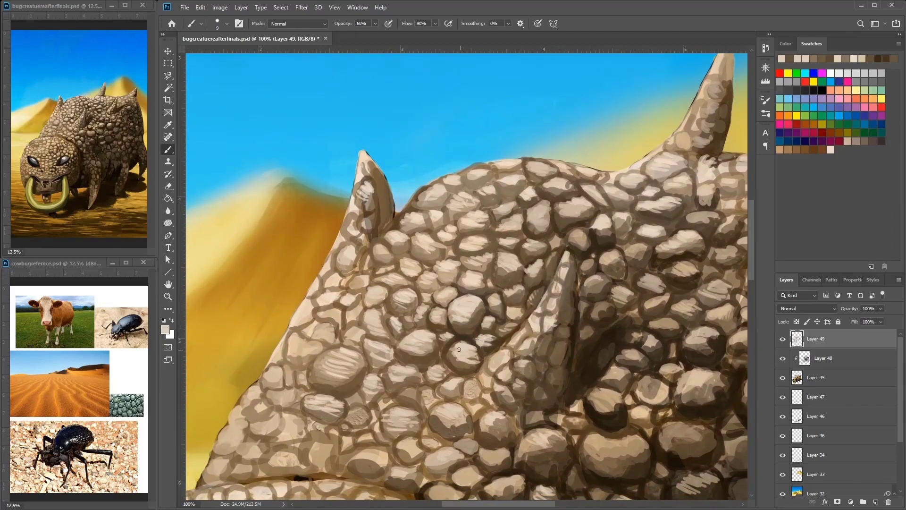
left_click_drag(417, 351, 302, 372)
left_click(401, 196, "alt")
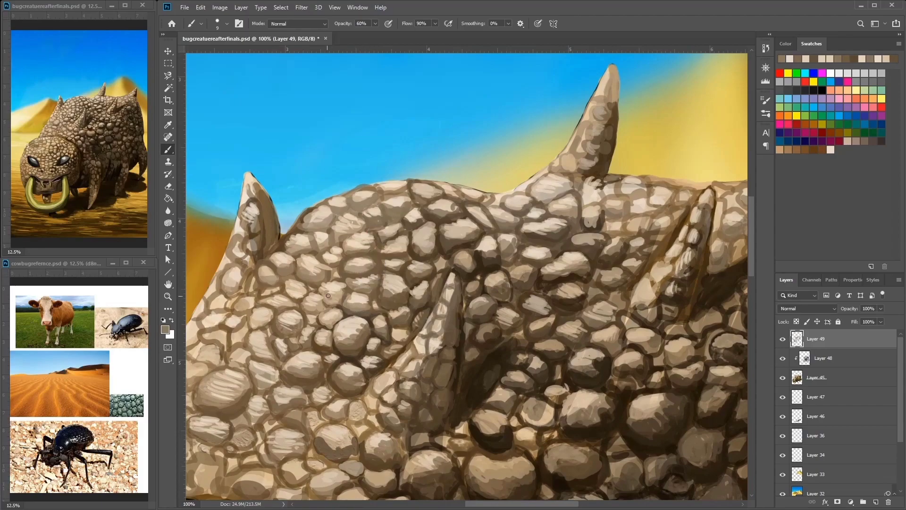
left_click(363, 299, "alt")
left_click(566, 252, "alt")
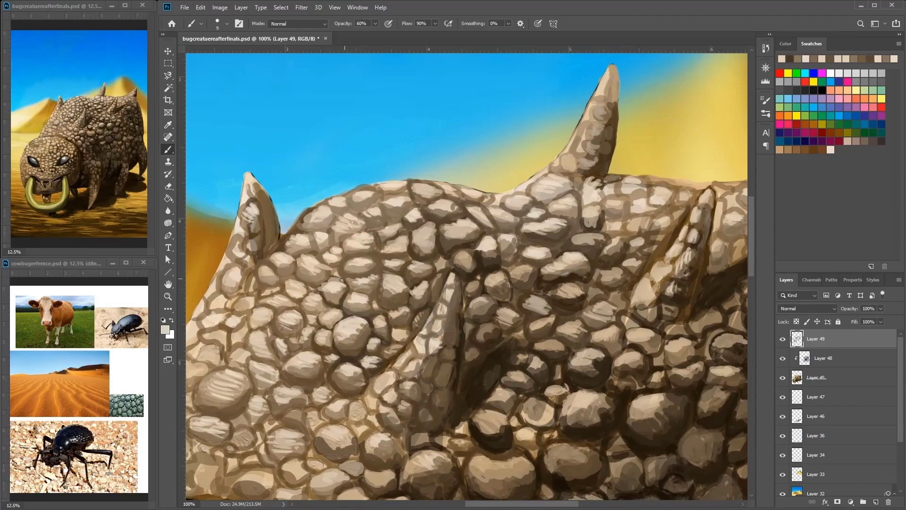
mouse_move(328, 292)
left_mouse_down()
mouse_move(402, 270)
mouse_move(482, 296)
mouse_move(471, 299)
mouse_move(453, 284)
left_mouse_up()
left_click(401, 270, "alt")
left_click(406, 299, "alt")
left_click(500, 287, "alt")
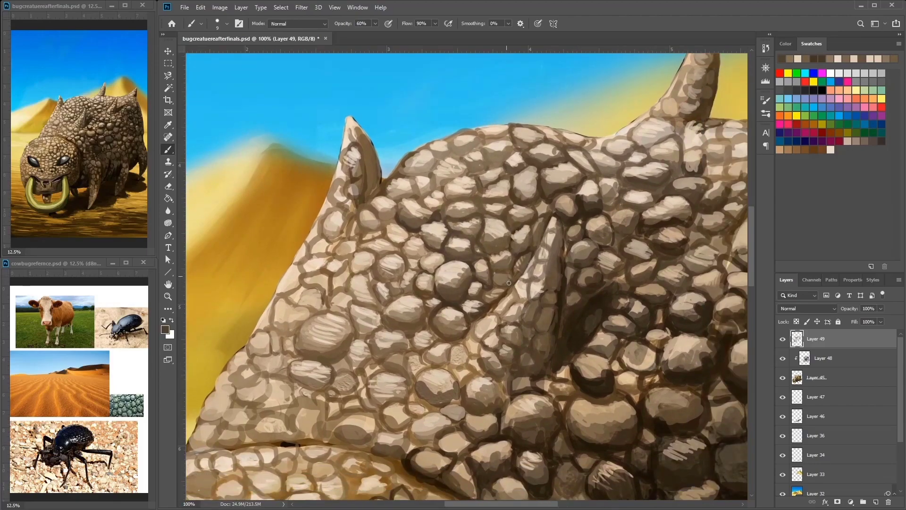
Step: Deepen the gaps and lighten the scales between the large round shoulder scale and the shoulder spike with sampled tones
left_click(508, 275, "alt")
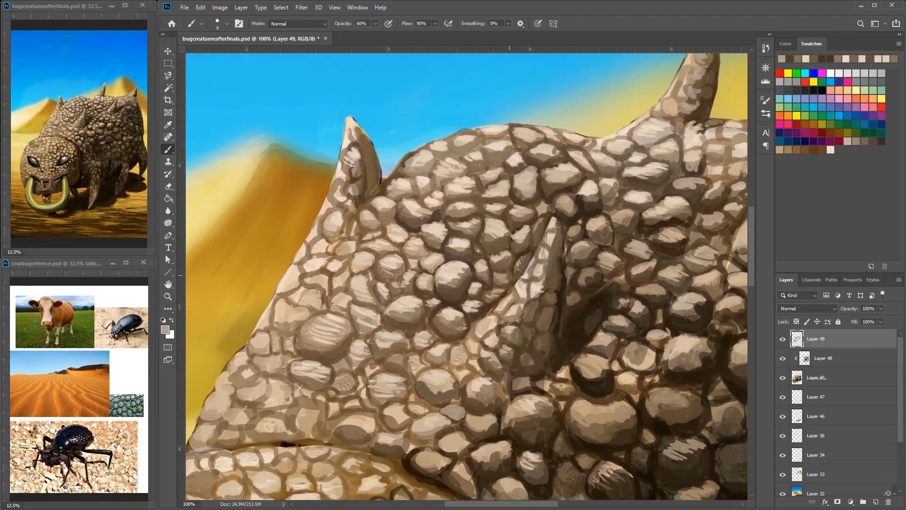
left_click(462, 232, "alt")
left_click_drag(461, 232, 461, 230)
mouse_move(540, 246)
left_mouse_down()
mouse_move(610, 267)
mouse_move(586, 306)
left_mouse_up()
left_click(609, 268, "alt")
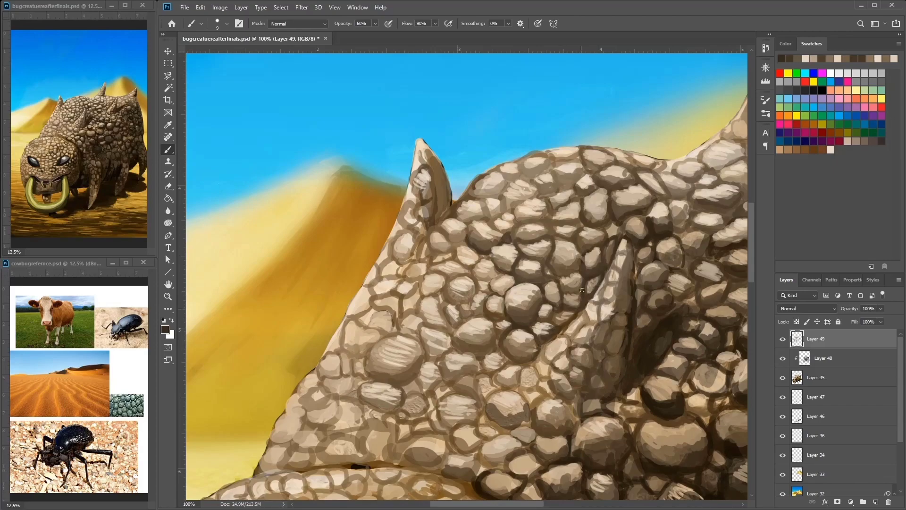
mouse_move(578, 252)
left_mouse_down()
mouse_move(555, 267)
mouse_move(520, 249)
left_mouse_up()
mouse_move(559, 240)
left_mouse_down()
mouse_move(545, 263)
mouse_move(531, 258)
mouse_move(515, 267)
mouse_move(484, 251)
left_mouse_up()
left_click(538, 243, "alt")
left_click(521, 241, "alt")
left_click(533, 241, "alt")
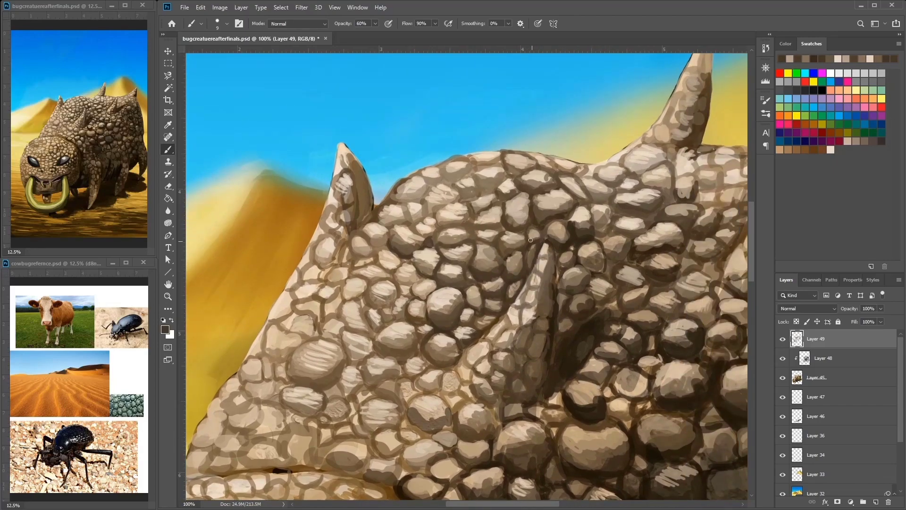
Step: Sharpen the shading and highlights of the upper-back scales just behind the front back spike with sampled tones
mouse_move(550, 234)
left_mouse_down()
mouse_move(526, 202)
mouse_move(482, 210)
mouse_move(481, 248)
left_mouse_up()
left_click(493, 208, "alt")
left_click(488, 208, "alt")
mouse_move(455, 182)
left_mouse_down()
mouse_move(467, 187)
mouse_move(428, 201)
mouse_move(442, 200)
left_mouse_up()
left_click(466, 177, "alt")
left_click(454, 210, "alt")
left_click(400, 169, "alt")
mouse_move(402, 241)
left_mouse_down()
mouse_move(535, 220)
mouse_move(440, 279)
left_mouse_up()
left_click(437, 309, "alt")
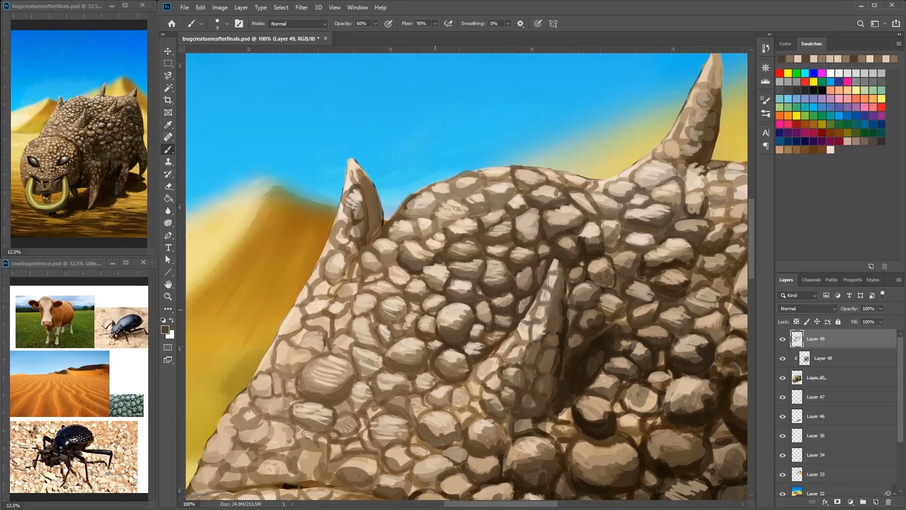
Step: Set the brush size to 15 and detail the forehead scales above the eye on the head's shaded side
scroll(443, 303, "down", 2)
scroll(577, 202, "up", 1)
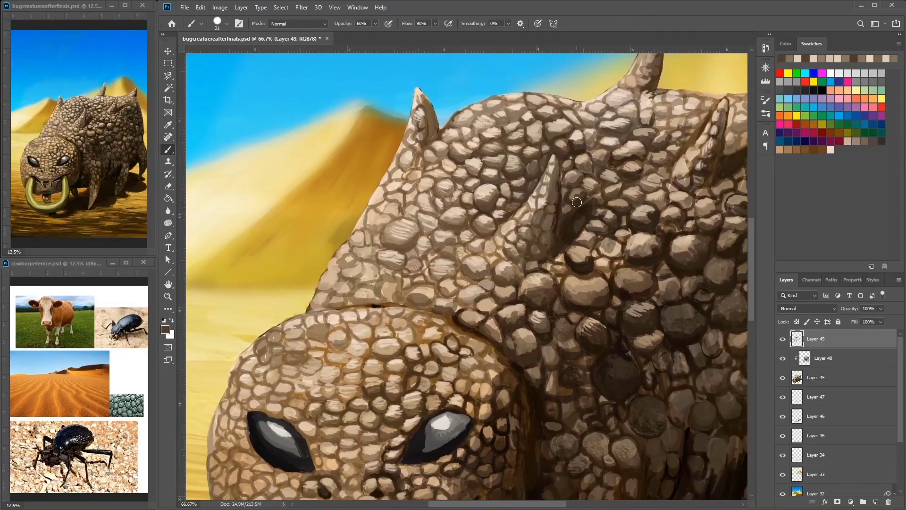
scroll(645, 137, "right", 3)
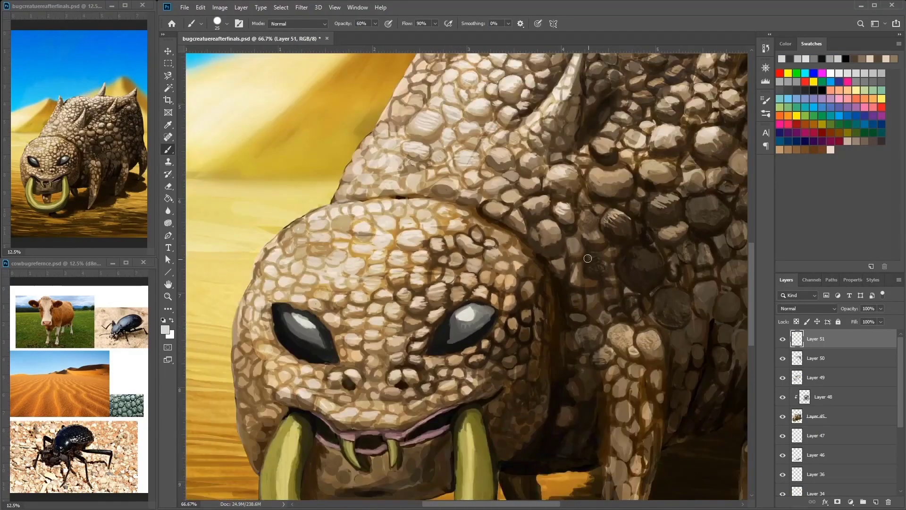
right_click(512, 260)
left_click_drag(563, 282, 560, 281)
left_click(447, 277)
scroll(513, 269, "left", 2)
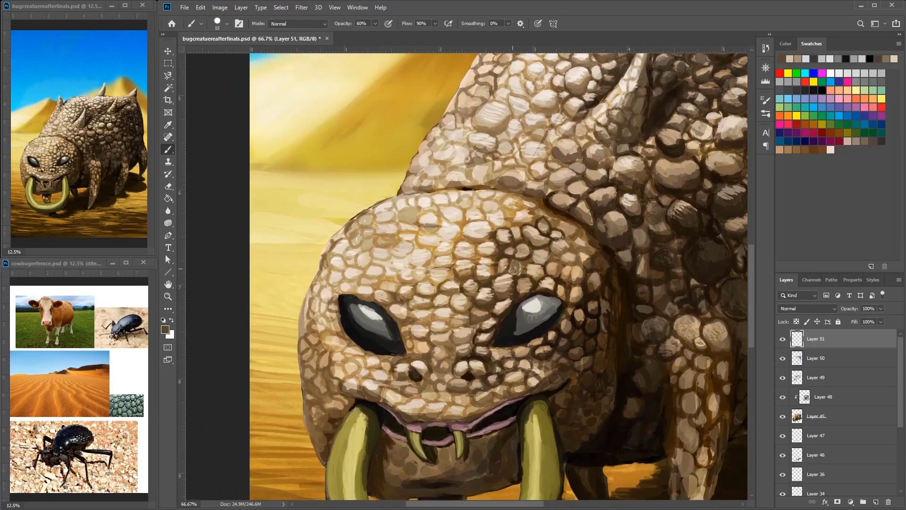
left_click(514, 267)
left_click(517, 267)
left_click(522, 267)
left_click(543, 247)
left_click(521, 266)
left_click(537, 243)
left_click(526, 267)
left_click(519, 255)
left_click(497, 238)
left_click(504, 288)
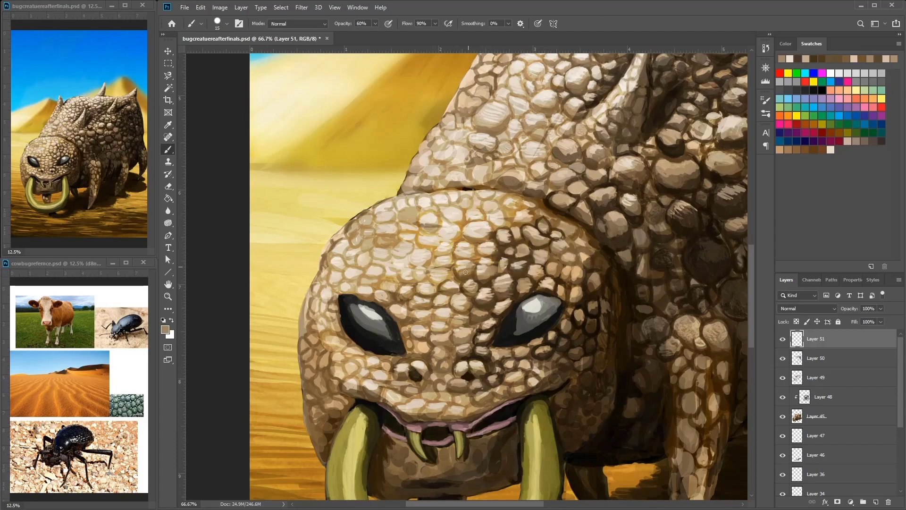
Step: Dab further touches onto the scales along the upper forehead
left_click_drag(448, 247, 542, 208)
left_click(515, 168)
left_click(491, 189)
left_click(522, 182)
Step: Paint outlined scales on the shaded side of the chin beside the nose ring with sampled browns
left_click(557, 414, "alt")
left_click(557, 415)
left_click(536, 418)
left_click(575, 433, "alt")
left_click(573, 431)
left_click_drag(580, 451, 594, 395)
left_click(593, 372, "alt")
left_click(590, 367)
Step: Touch up the skin around both nostrils with sampled brown and cream, and save the document
left_click(553, 273, "alt")
left_click(558, 282)
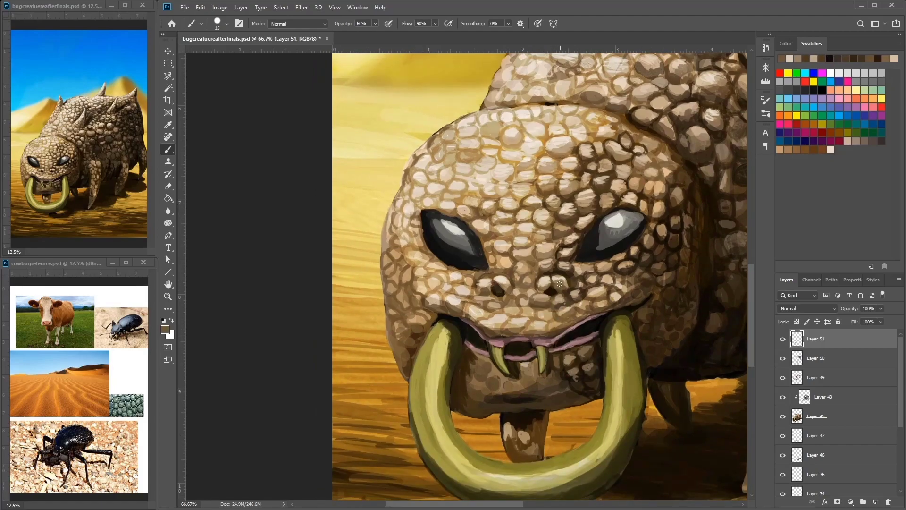
left_click(494, 270, "alt")
left_click(486, 280)
key("ctrl+s")
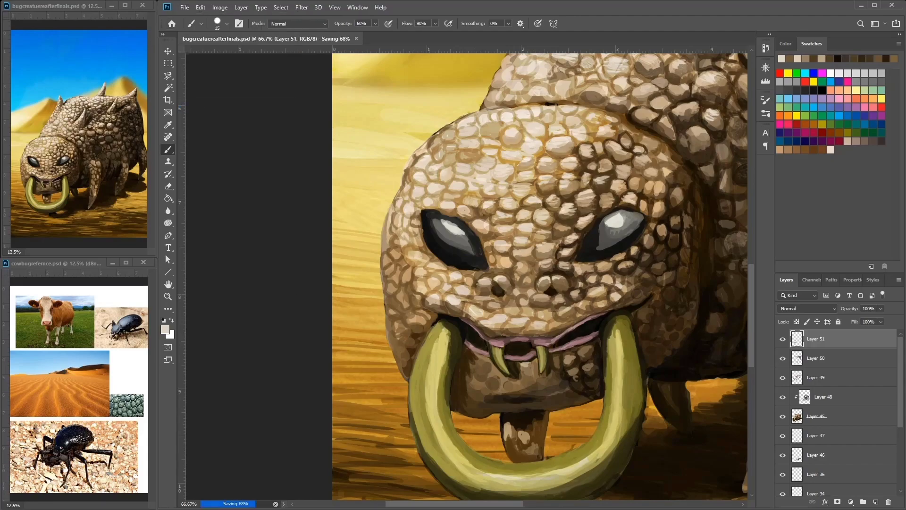
Step: Build up the rim of the nostril on the shaded side and the adjoining snout scales with sampled light and brown tones
left_click_drag(524, 300, 556, 283)
left_click(557, 283)
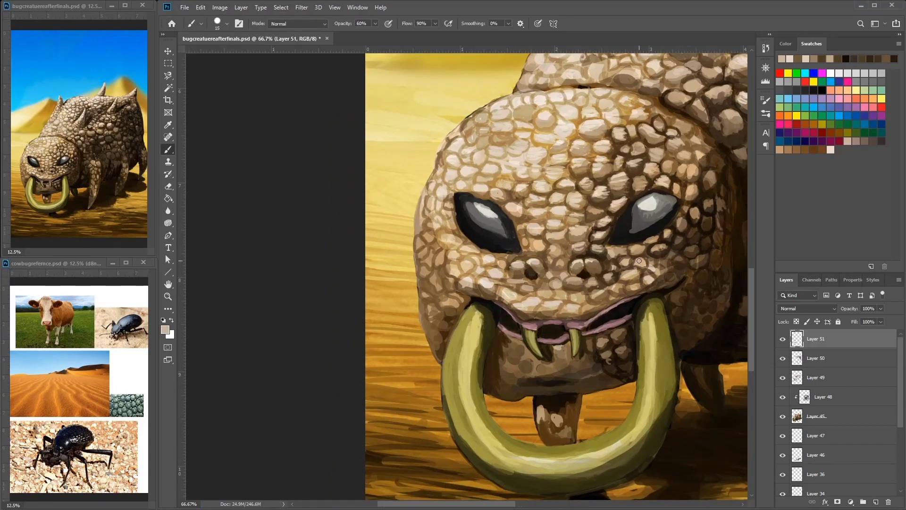
left_click(587, 274, "alt")
left_click(597, 280, "alt")
left_click(594, 286, "alt")
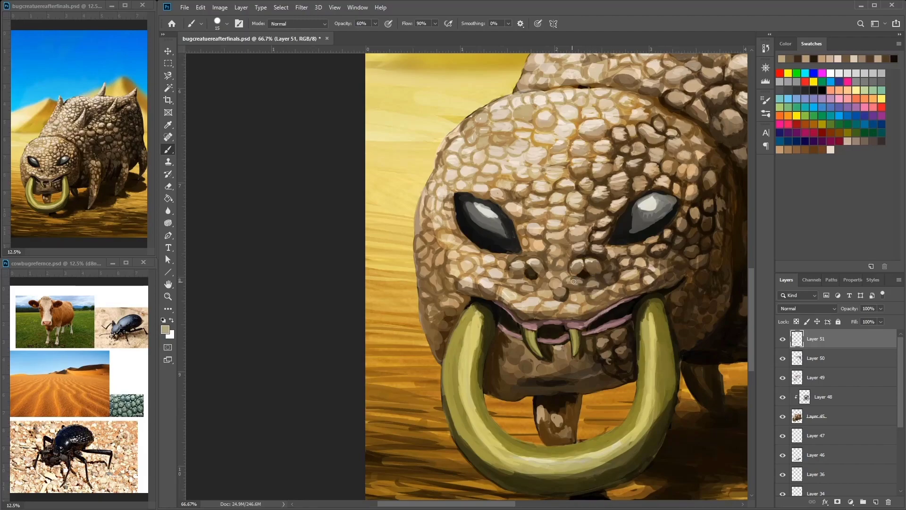
left_click(619, 270, "alt")
left_click(577, 273, "alt")
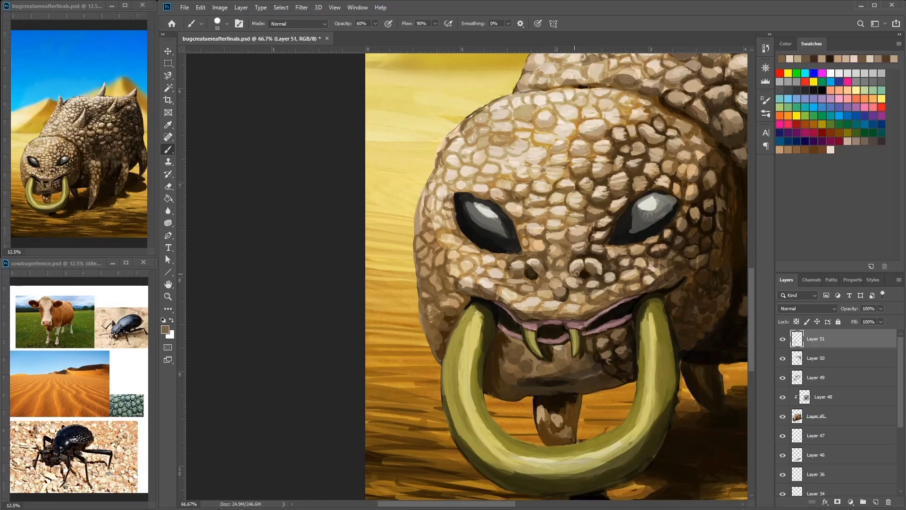
Step: Shape the raised rims and dark outlines of both nostrils with sampled cream and dark brown
left_click_drag(594, 271, 620, 261)
left_click(572, 264, "alt")
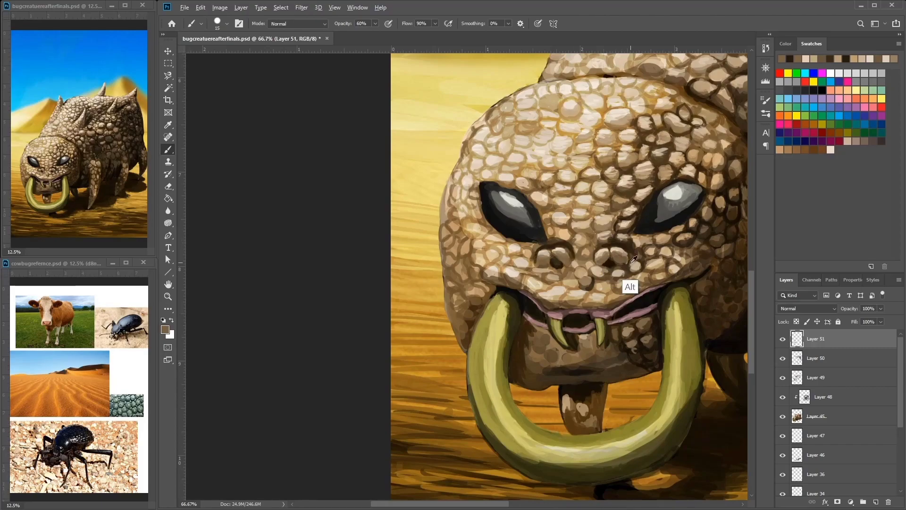
left_click(623, 295, "alt")
left_click(564, 258, "alt")
left_click(549, 253, "alt")
left_click(596, 269, "alt")
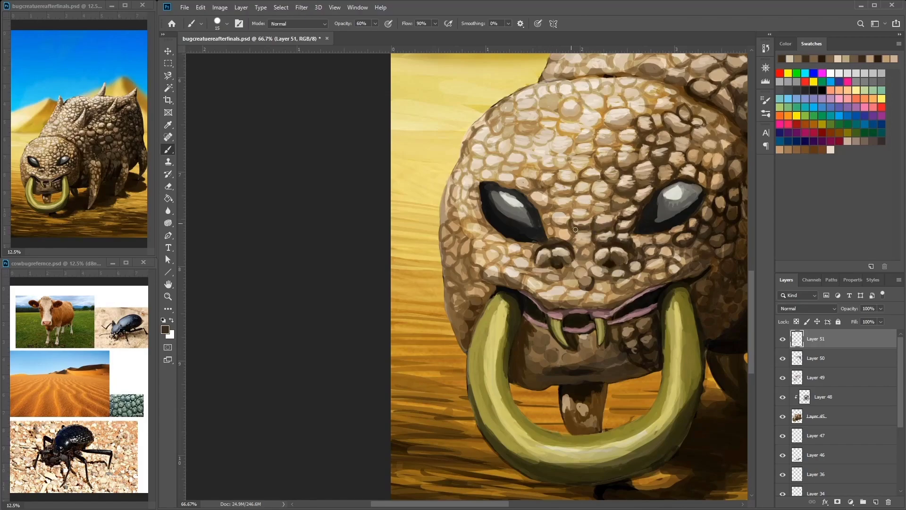
Step: Refine the reflection in the eye on the head's shaded side with sampled grey tones
left_click_drag(566, 179, 532, 199)
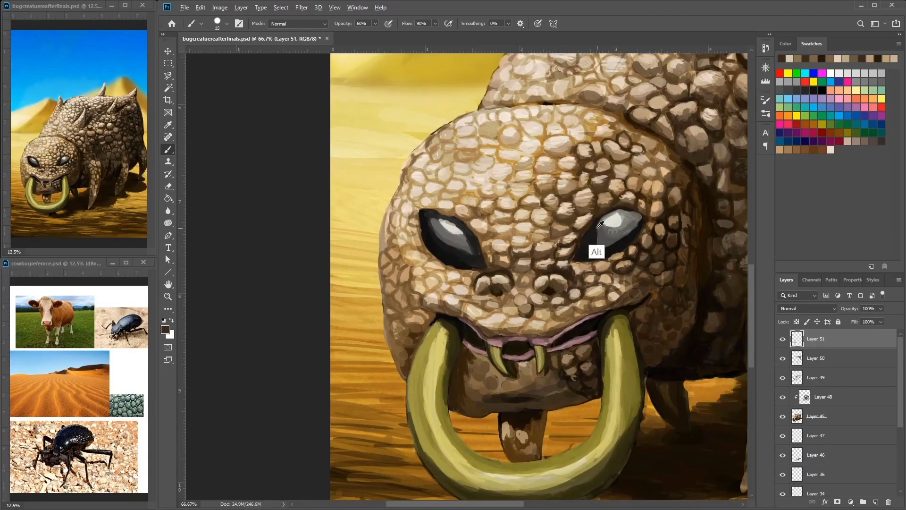
left_click(663, 193, "alt")
left_click(609, 219, "alt")
left_click_drag(612, 220, 621, 230)
left_click(621, 230, "alt")
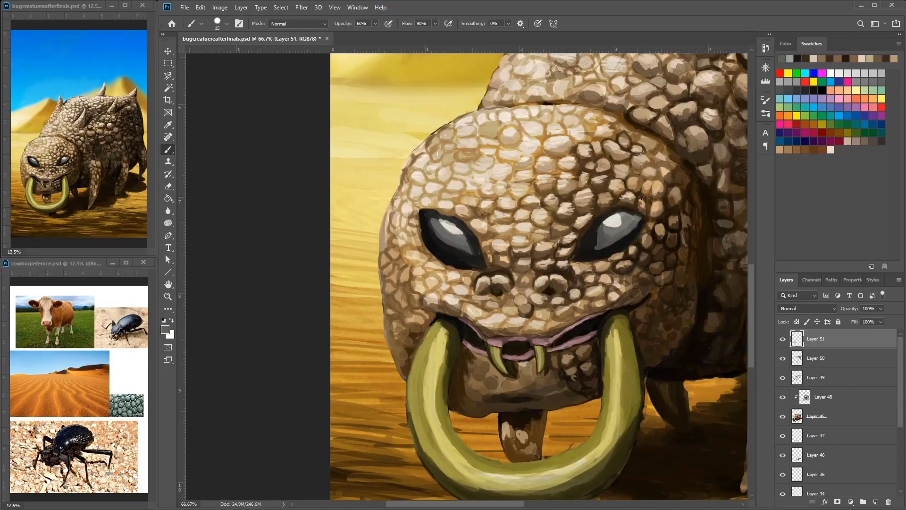
left_click(614, 252, "alt")
Step: Refine the forehead scales above and between the eyes with sampled tan and dark brown
left_click_drag(634, 178, 660, 194)
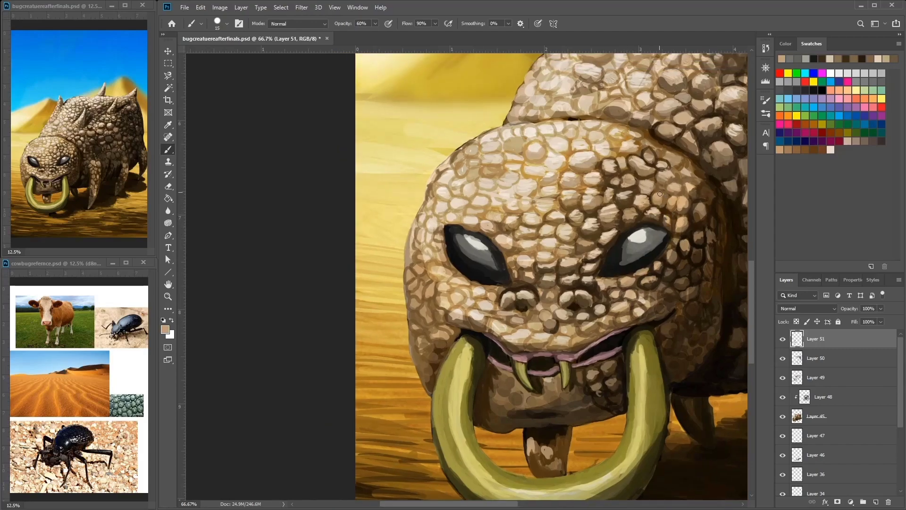
left_click(656, 218, "alt")
left_click(600, 208, "alt")
mouse_move(556, 210)
left_mouse_down()
mouse_move(542, 188)
mouse_move(501, 175)
mouse_move(551, 196)
left_mouse_up()
left_click(556, 206, "alt")
left_click(617, 212, "alt")
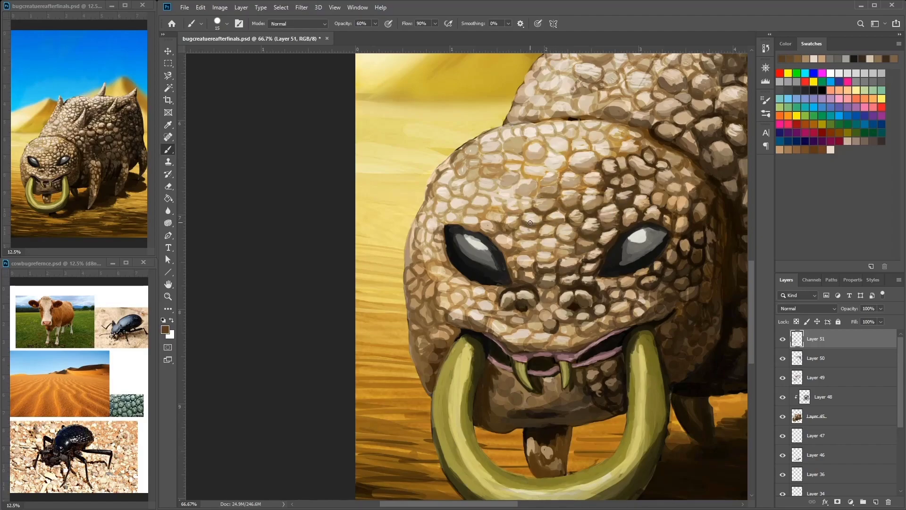
Step: Redefine the scales across the middle and top of the forehead with sampled brown and pale cream
left_click(555, 222, "alt")
left_click_drag(538, 218, 575, 225)
left_click(564, 223, "alt")
left_click(589, 233, "alt")
left_click(542, 207, "alt")
left_click(571, 178, "alt")
mouse_move(555, 185)
left_mouse_down()
mouse_move(536, 204)
mouse_move(531, 178)
mouse_move(498, 163)
left_mouse_up()
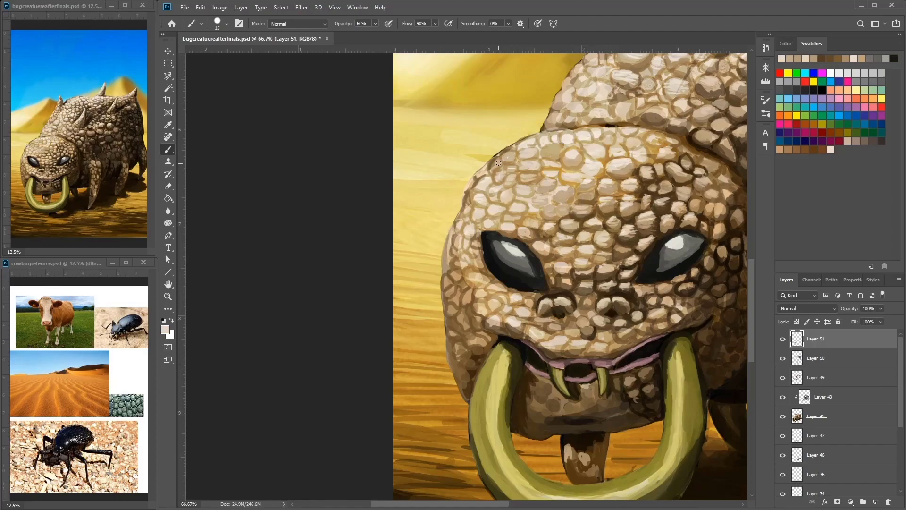
Step: Extend the chin scales beneath the mouth with sampled tan and dark brown
left_click(613, 289, "alt")
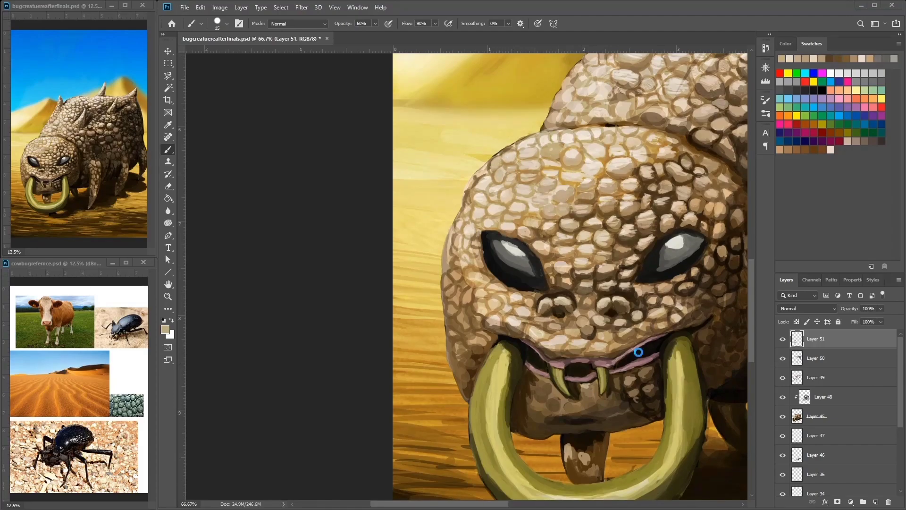
left_click_drag(631, 391, 584, 334)
left_click(571, 333, "alt")
left_click(564, 334, "alt")
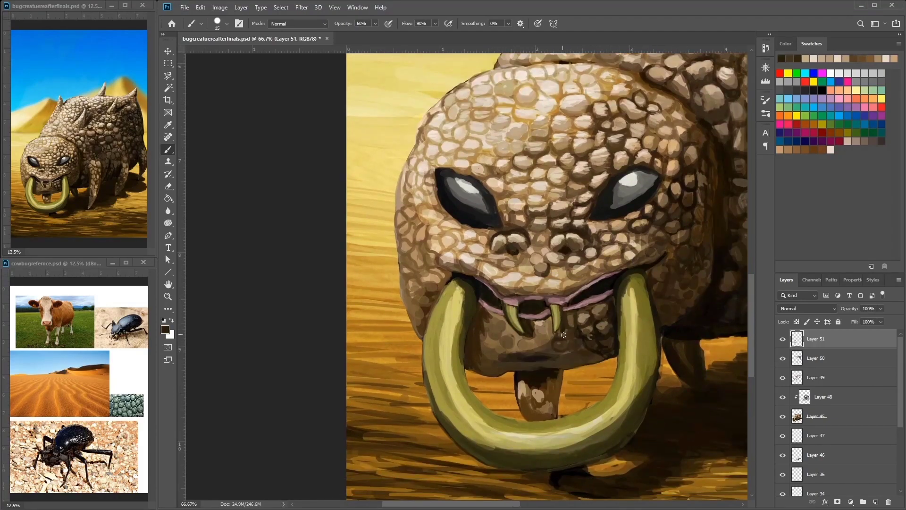
Step: Touch up the scales on the shaded cheek and along the upper lip with sampled brown
left_click_drag(639, 215, 713, 197)
left_click(669, 249, "alt")
left_click_drag(630, 238, 624, 262)
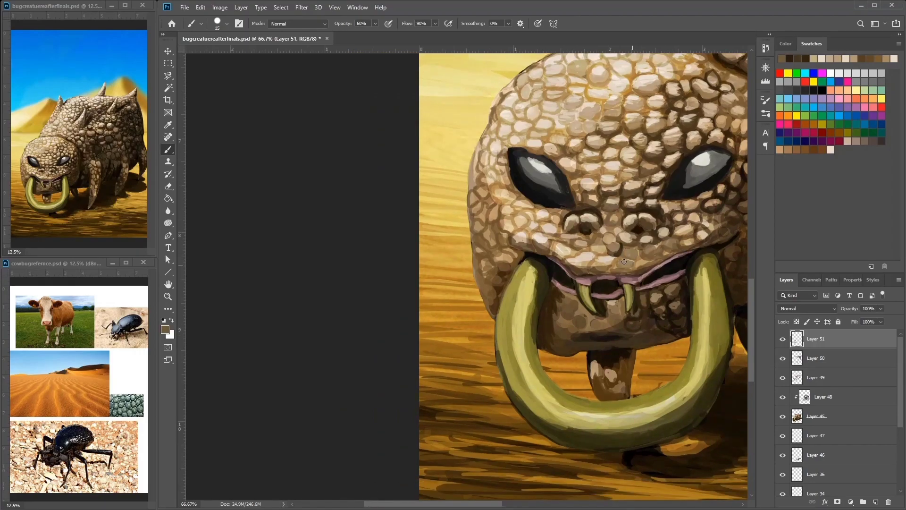
left_click(581, 253, "alt")
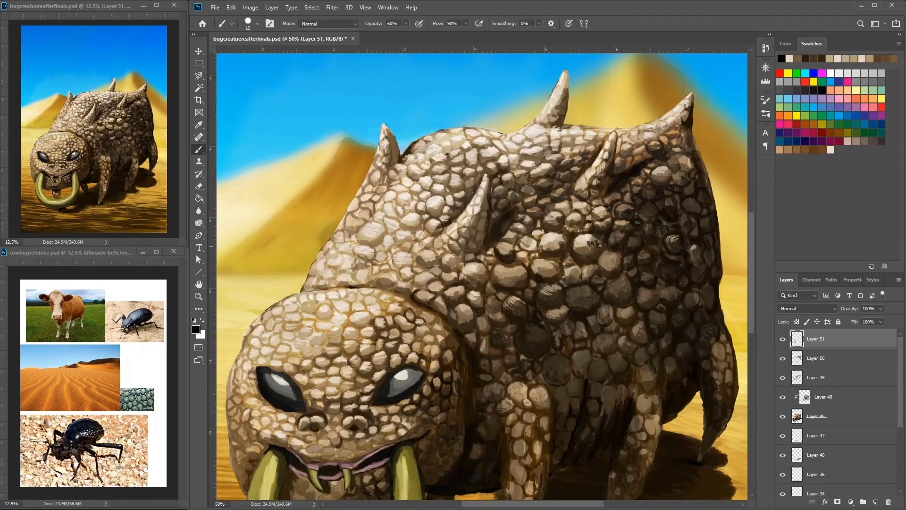
Step: Strengthen the highlights and dark gaps of the large mid-flank scales behind the shoulder spike with sampled tones
mouse_move(599, 247)
left_mouse_down()
mouse_move(592, 259)
mouse_move(537, 260)
left_mouse_up()
left_click(591, 256, "alt")
left_click(536, 268, "alt")
left_click(517, 283, "alt")
left_click(528, 284, "alt")
left_click(500, 302, "alt")
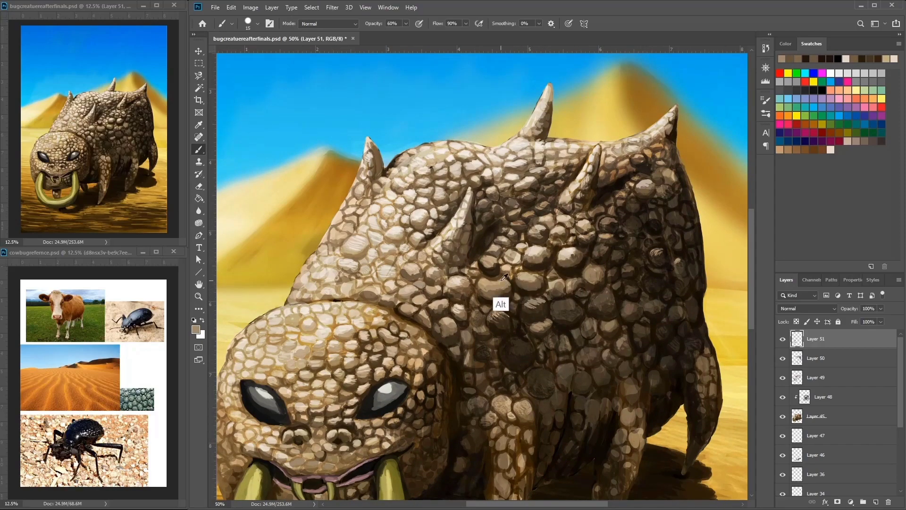
left_click_drag(564, 258, 543, 267)
left_click(571, 248, "alt")
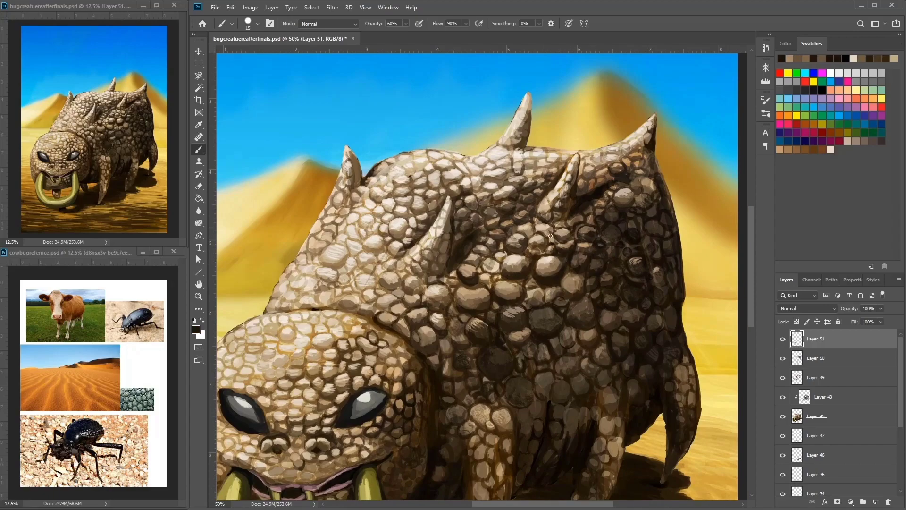
Step: Refine the scales on the back above the shoulder spike with sampled brown and cream
left_click(496, 214, "alt")
left_click(482, 197, "alt")
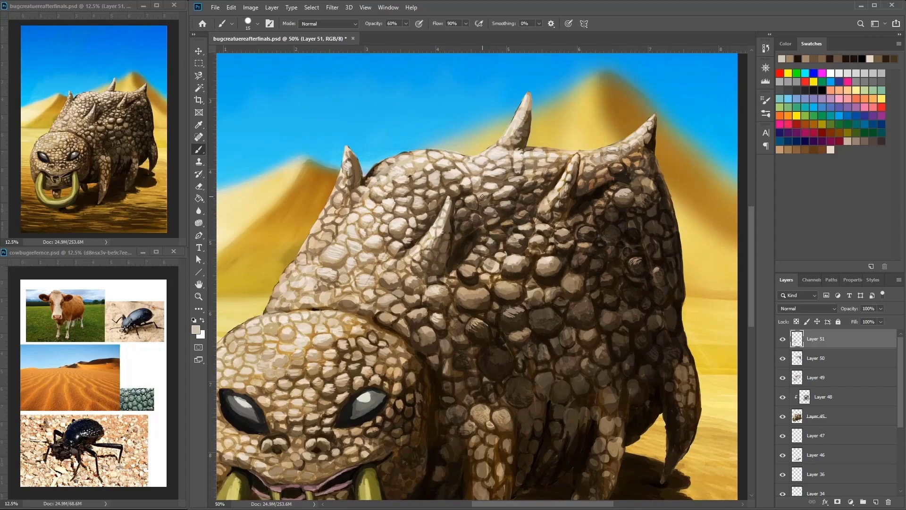
left_click_drag(506, 427, 620, 344)
left_click(620, 344, "alt")
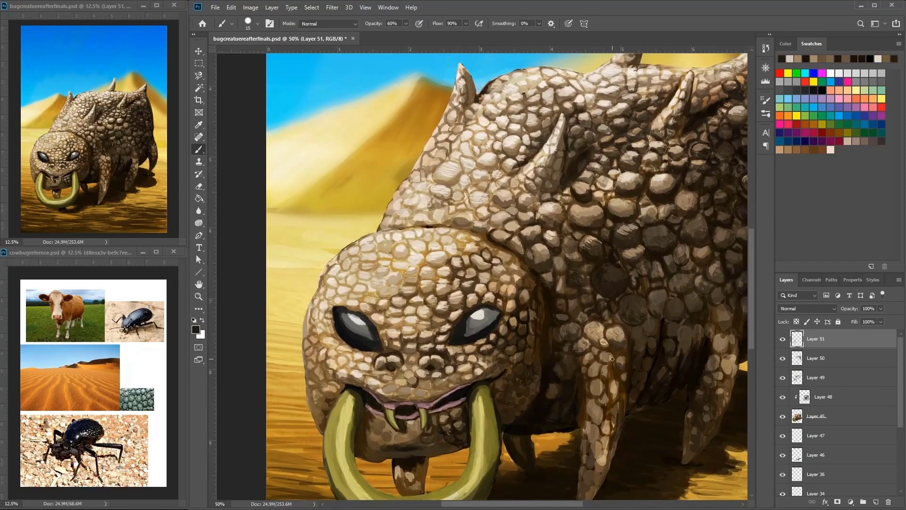
Step: Refine the scales down the front leg with sampled dark brown and tan, lightening them toward the pointed tip
left_click_drag(613, 387, 594, 371)
left_click(606, 292, "alt")
left_click(574, 344, "alt")
left_click_drag(579, 322, 546, 276)
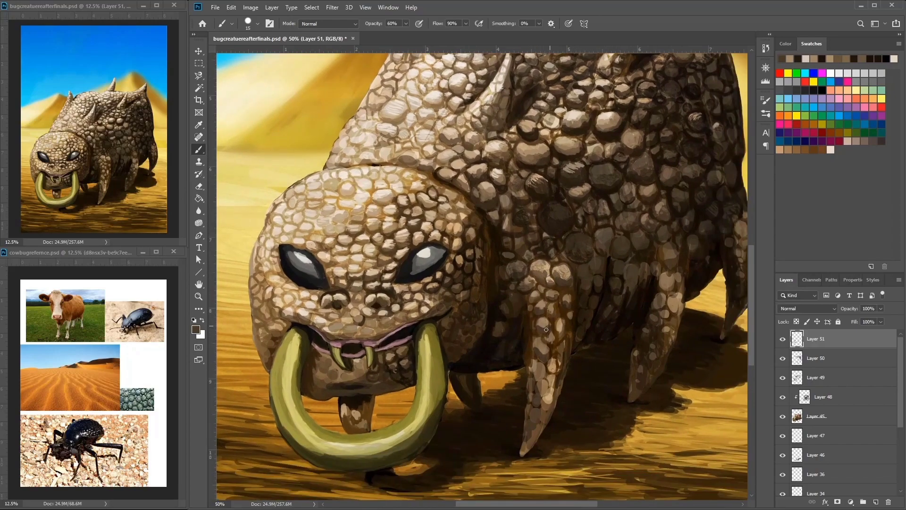
left_click(548, 341, "alt")
left_click(543, 415, "alt")
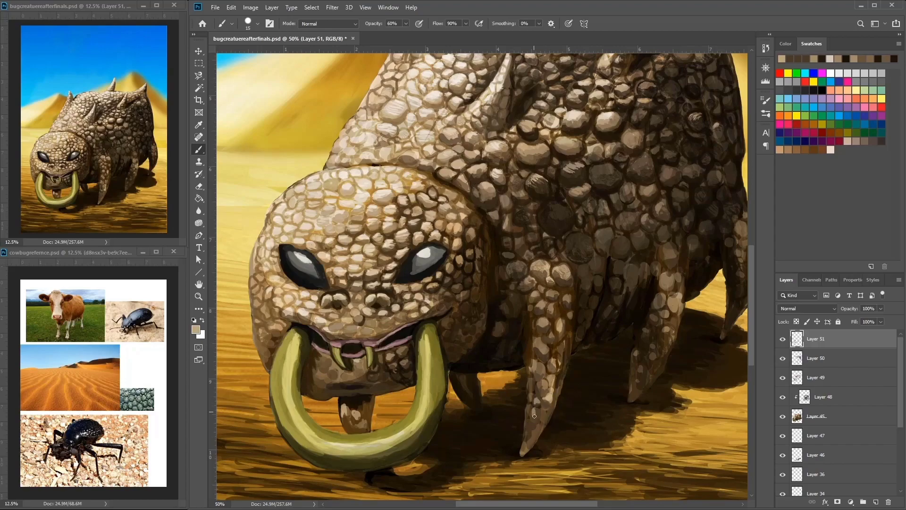
left_click_drag(540, 410, 527, 451)
left_click(549, 387, "alt")
left_click_drag(578, 266, 573, 336)
Step: Touch up the scales around the shoulder spike and deepen its shaded side with sampled tan and dark brown
left_click(493, 330, "alt")
left_click(476, 325, "alt")
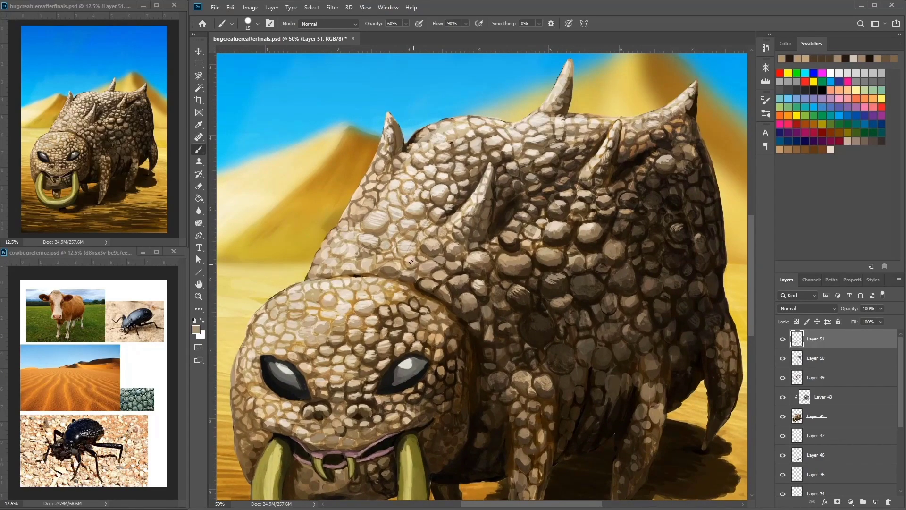
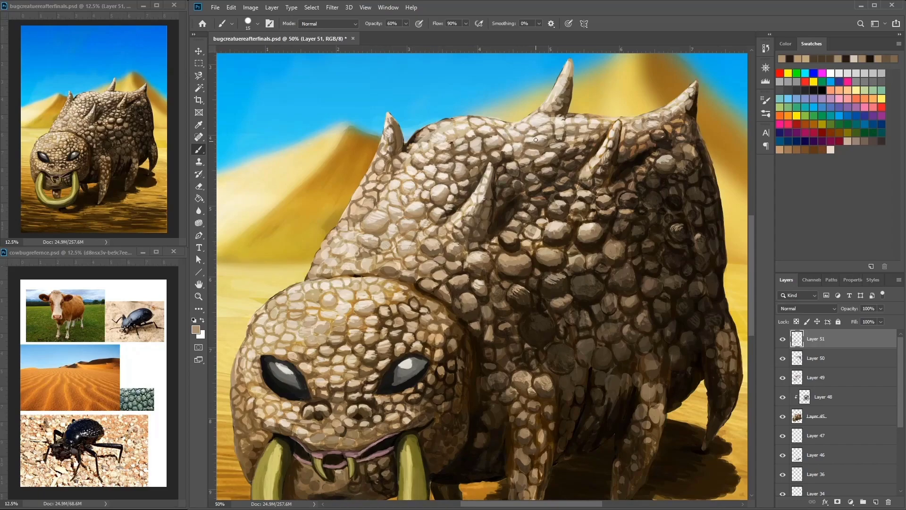
left_click(595, 259, "alt")
left_click_drag(529, 269, 575, 258)
left_click(579, 260, "alt")
left_click(575, 259, "alt")
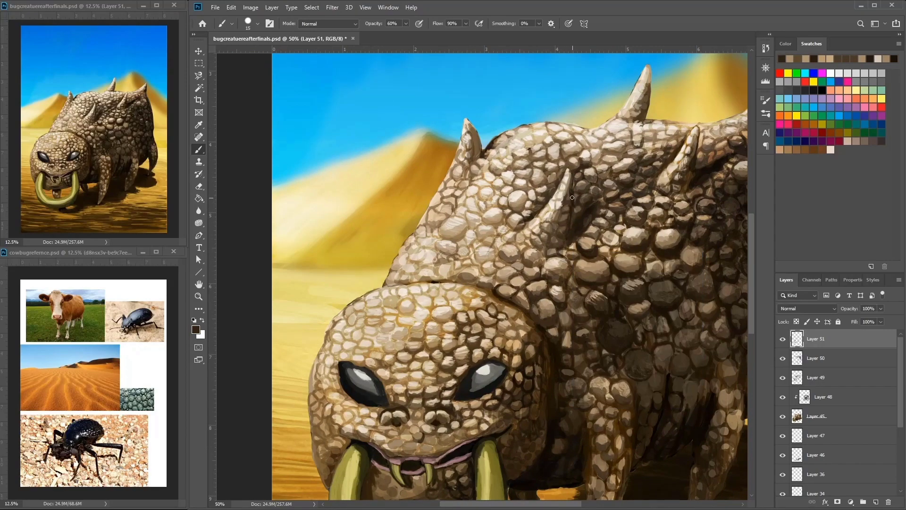
left_click_drag(551, 241, 539, 258)
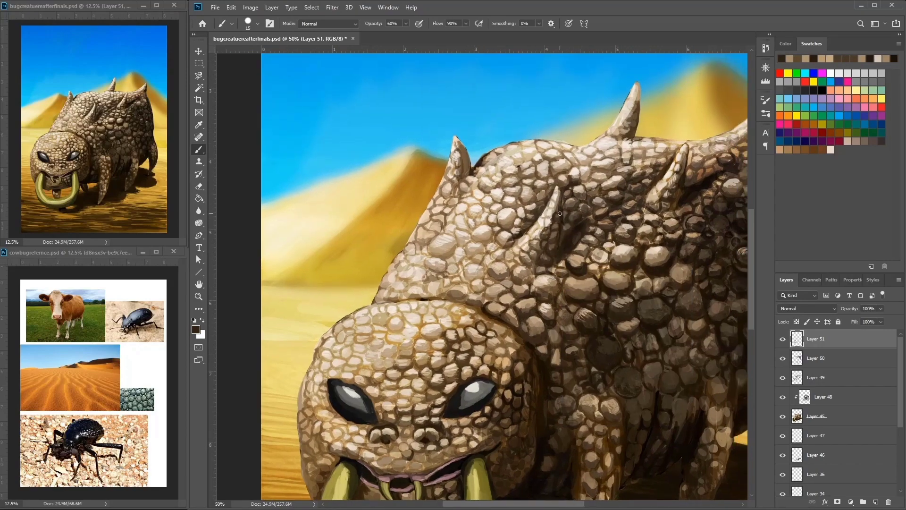
left_click(555, 209, "alt")
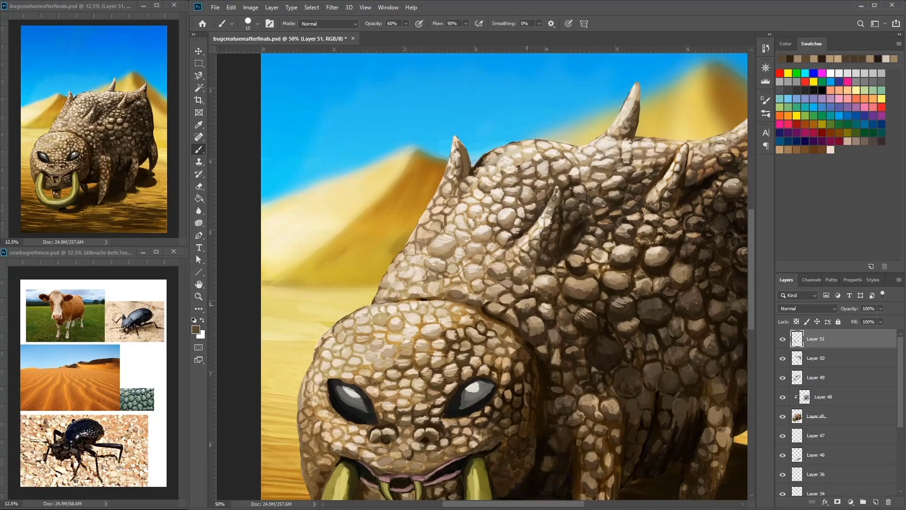
Step: Define the scales along the neck fold where the head meets the body with sampled dark brown and tan
key("ctrl+plus")
left_click(765, 47)
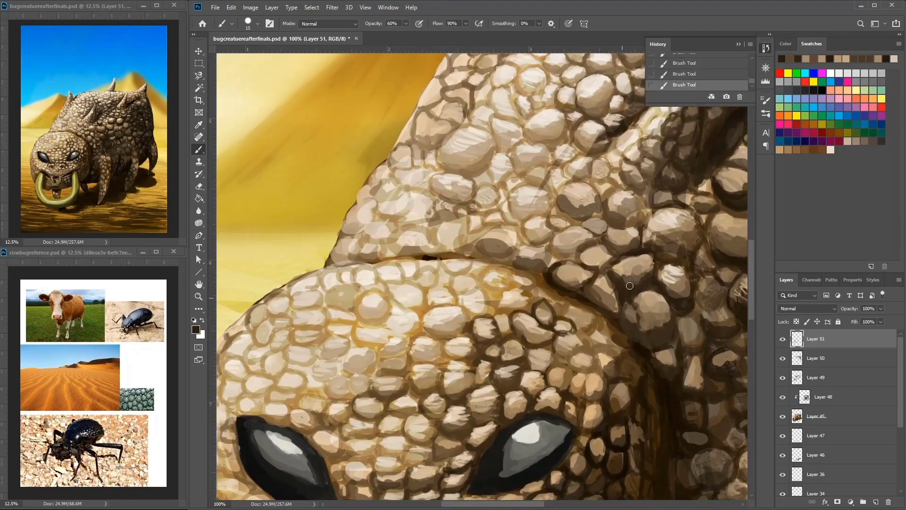
left_click(599, 277, "alt")
mouse_move(576, 258)
left_mouse_down()
mouse_move(578, 297)
mouse_move(507, 269)
mouse_move(536, 282)
mouse_move(529, 267)
mouse_move(547, 248)
mouse_move(512, 262)
mouse_move(589, 265)
mouse_move(460, 134)
mouse_move(592, 187)
mouse_move(576, 192)
mouse_move(578, 220)
mouse_move(575, 197)
mouse_move(590, 201)
left_mouse_up()
left_click(508, 271, "alt")
left_click(504, 286, "alt")
left_click(578, 208, "alt")
left_click_drag(594, 248, 674, 234)
left_click(673, 235, "alt")
Step: Paint rounded, shaded scales over the top of the forehead and its seam with sampled brown and cream
mouse_move(623, 210)
left_mouse_down()
mouse_move(591, 201)
mouse_move(621, 226)
mouse_move(607, 205)
mouse_move(618, 232)
mouse_move(595, 219)
mouse_move(608, 257)
mouse_move(578, 245)
left_mouse_up()
left_click(667, 227, "alt")
left_click(604, 202, "alt")
left_click(566, 233, "alt")
left_click(637, 285, "alt")
left_click_drag(564, 302, 568, 330)
left_click(571, 265, "alt")
mouse_move(566, 260)
left_mouse_down()
mouse_move(585, 270)
mouse_move(530, 250)
mouse_move(560, 266)
mouse_move(529, 235)
mouse_move(561, 227)
left_mouse_up()
left_click(557, 217, "alt")
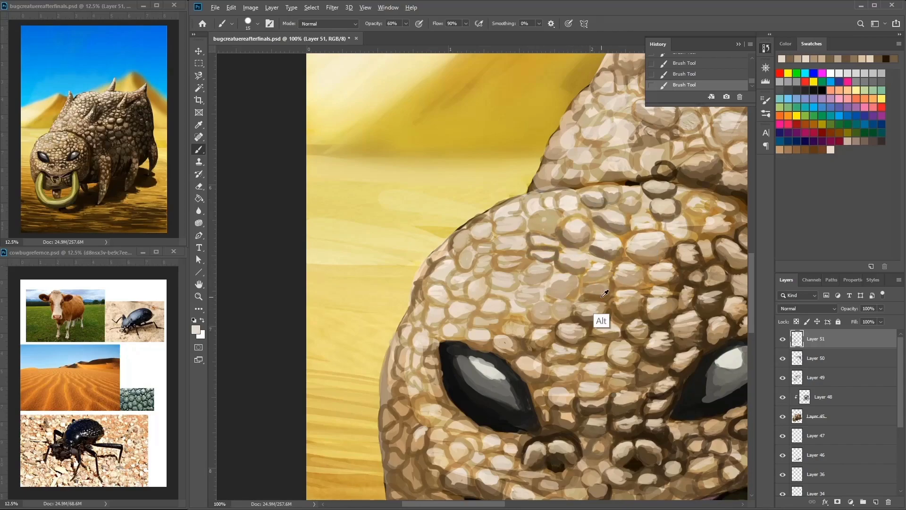
Step: Shade the undersides of the mid-forehead scales with sampled tan and grey-brown to give them volume
left_click(569, 264, "alt")
left_click_drag(566, 283, 588, 249)
left_click(573, 264, "alt")
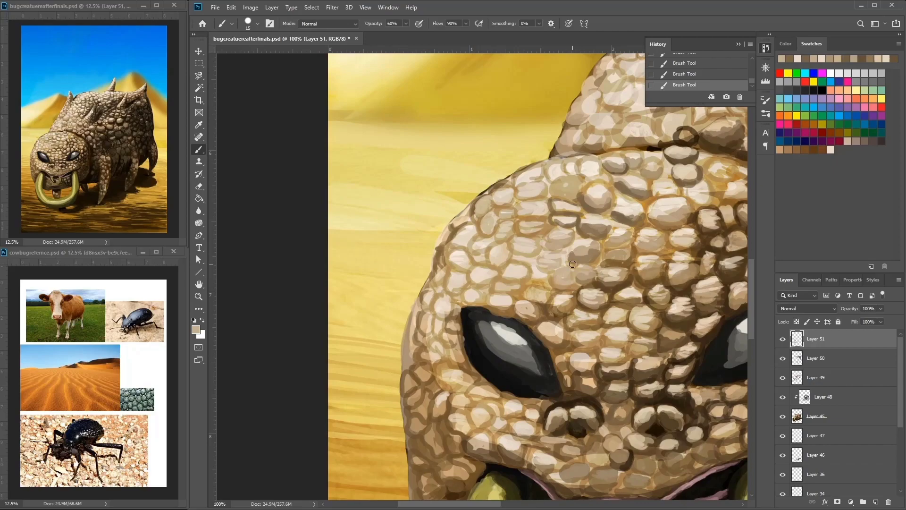
left_click(577, 247, "alt")
left_click(582, 206, "alt")
left_click(596, 283, "alt")
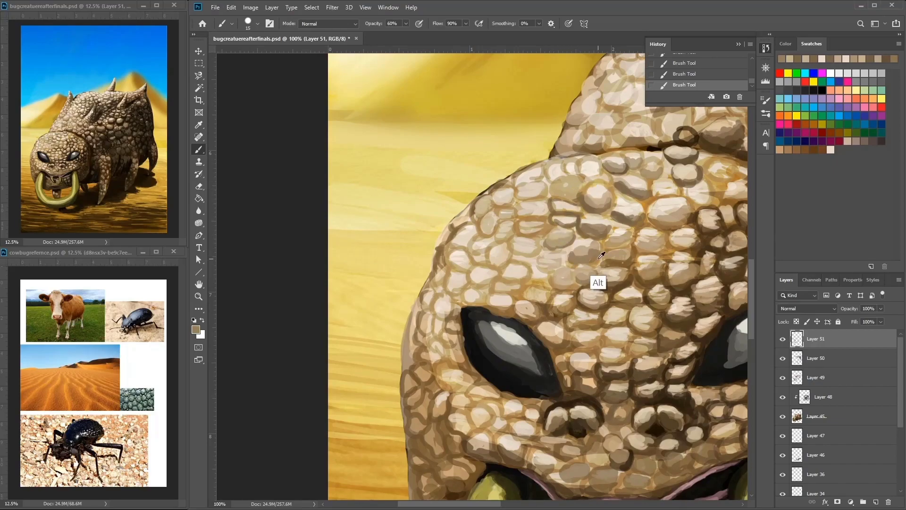
left_click(563, 273, "alt")
left_click_drag(554, 235, 536, 253)
left_click(543, 227, "alt")
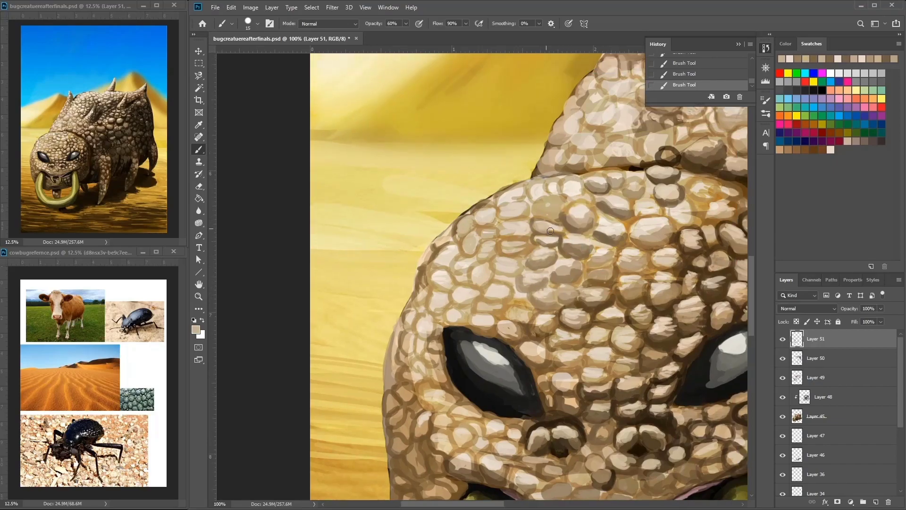
left_click(512, 226, "alt")
left_click(581, 257, "alt")
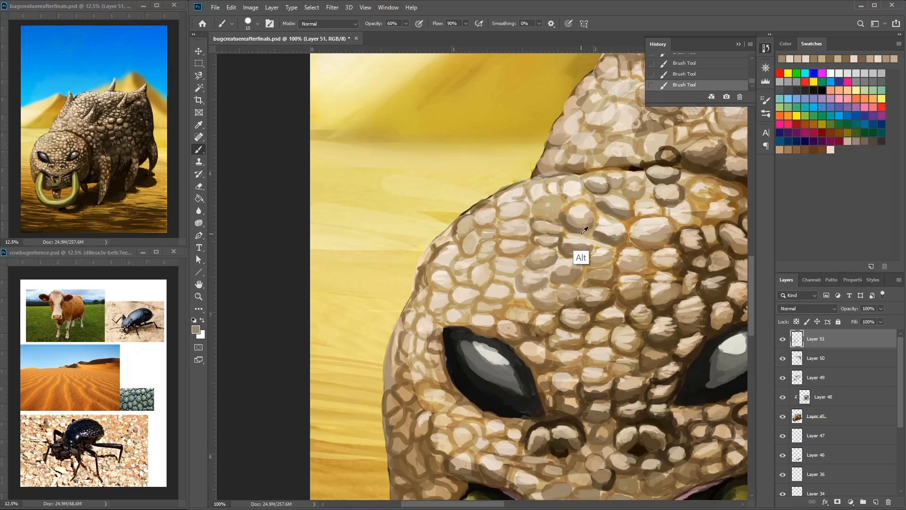
Step: Strengthen the shadows and brown outlines of the upper forehead scales toward the head's sunlit edge
left_click_drag(509, 295, 513, 308)
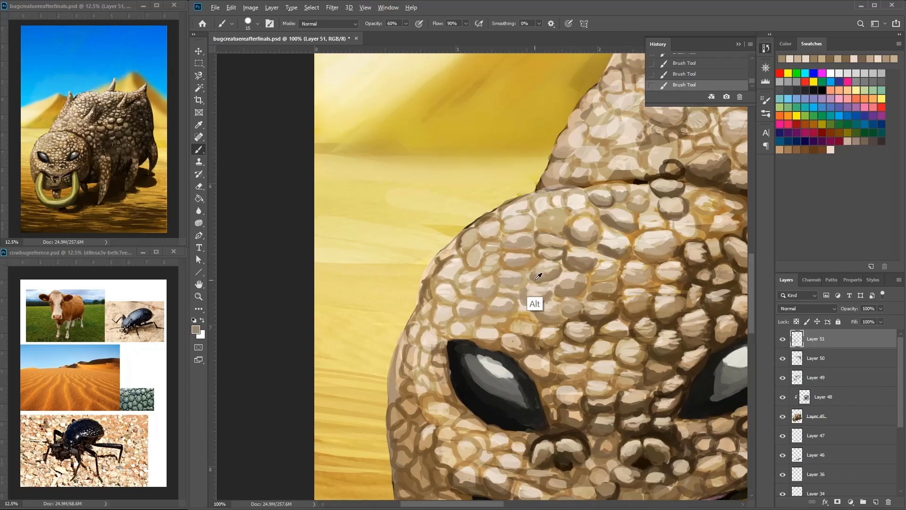
left_click(532, 299, "alt")
left_click_drag(549, 273, 544, 279)
left_click(542, 247, "alt")
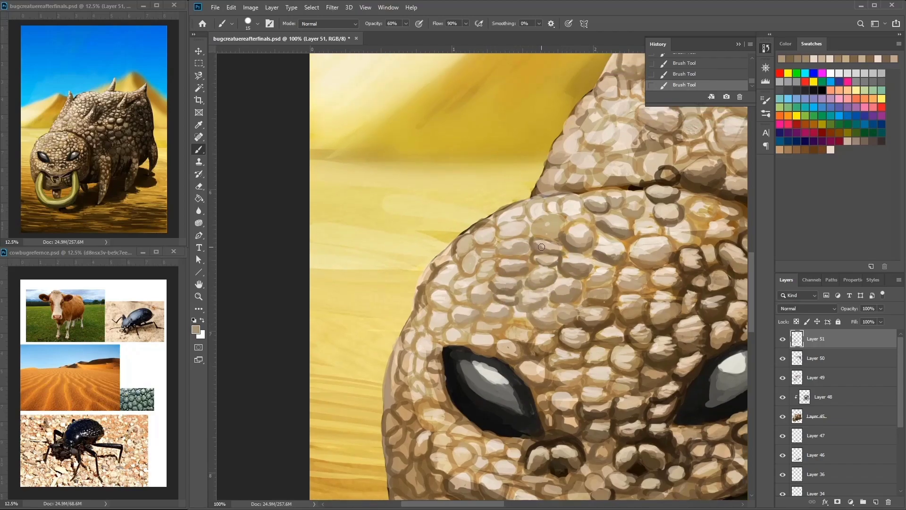
left_click(520, 255, "alt")
left_click_drag(519, 235, 480, 242)
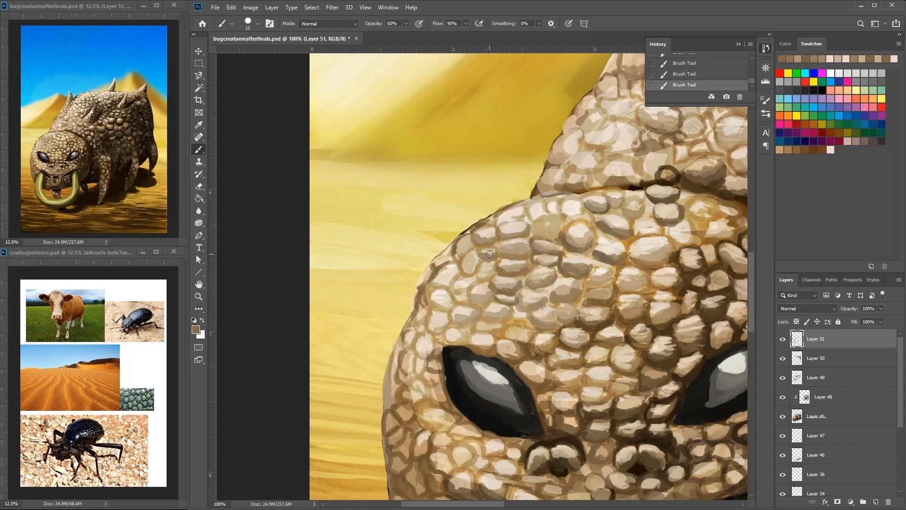
Step: Refine the scales along the forehead's sunlit edge and above the nearest eye with sampled brown and cream
left_click(471, 283, "alt")
left_click(458, 256, "alt")
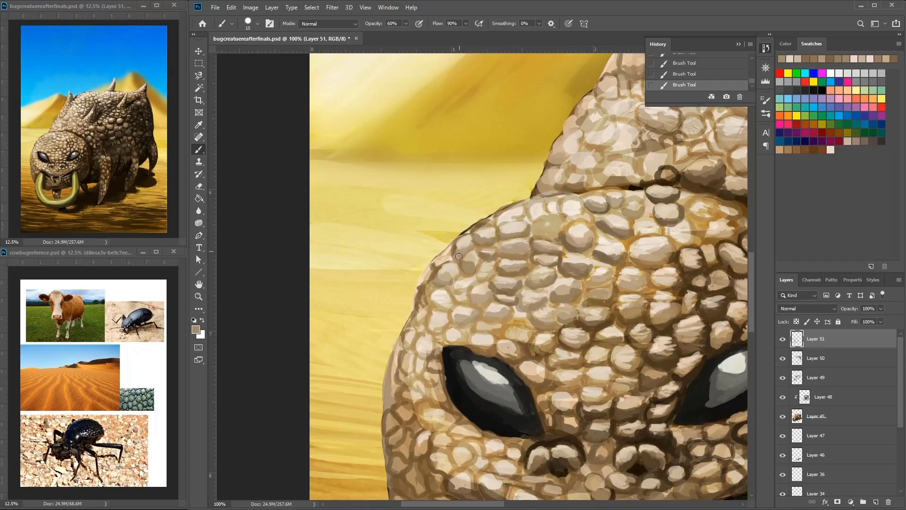
left_click_drag(459, 256, 503, 247)
left_click(567, 336, "alt")
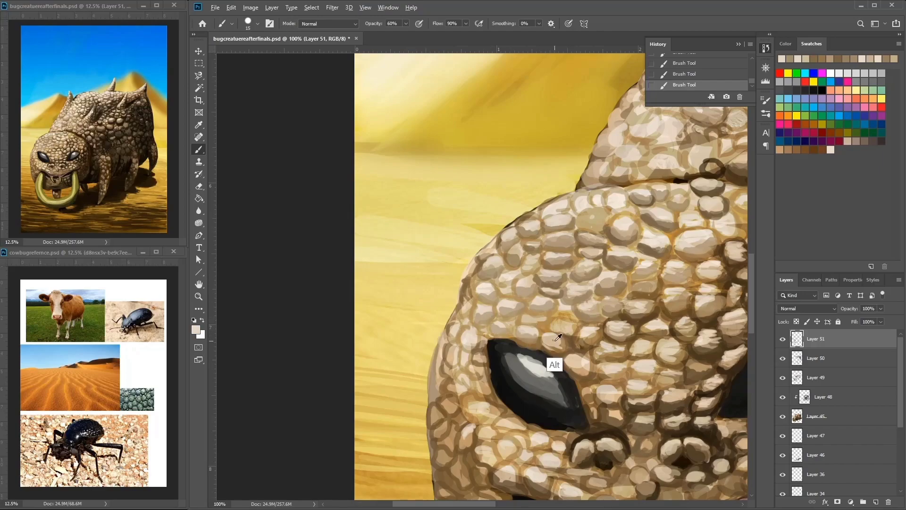
left_click(550, 307, "alt")
left_click(545, 321, "alt")
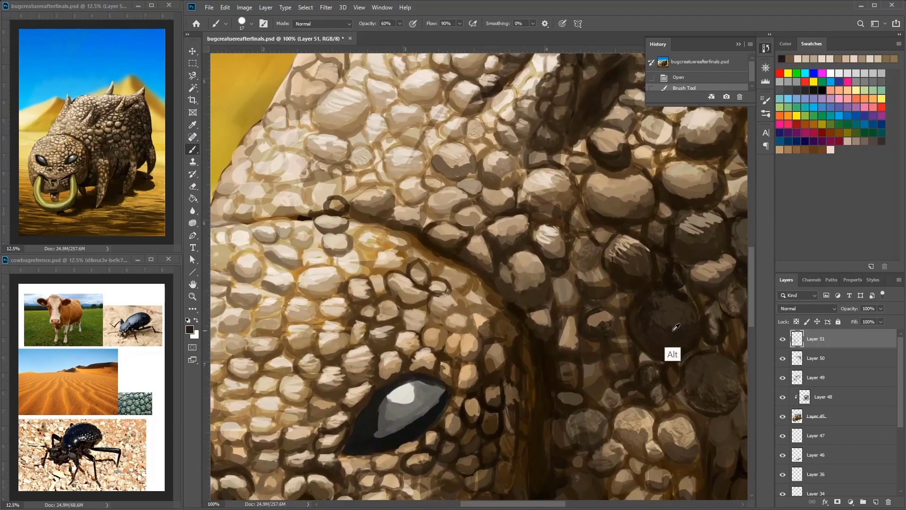
Step: Rework the neck scales between the head and the shoulder spike with sampled dark brown and pale cream
left_click_drag(669, 354, 674, 350)
left_click_drag(580, 297, 586, 243)
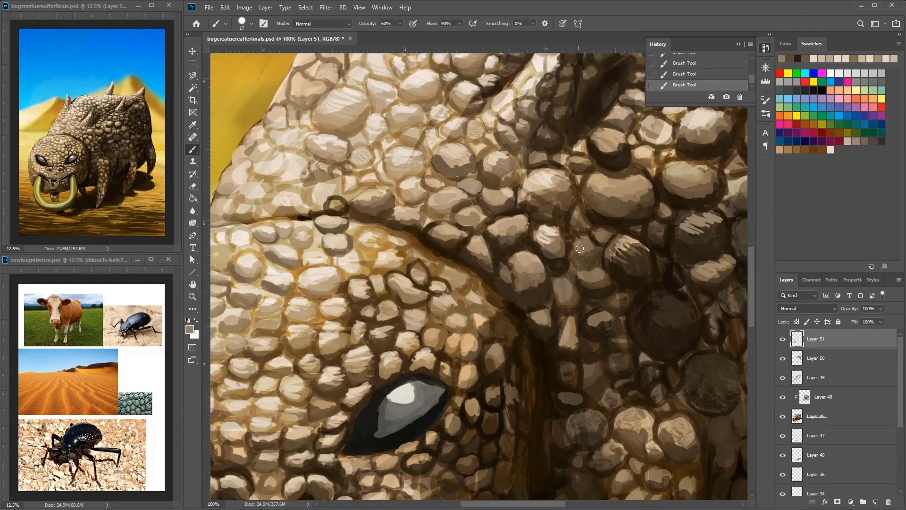
scroll(585, 242, "right", 2)
left_click(492, 170, "alt")
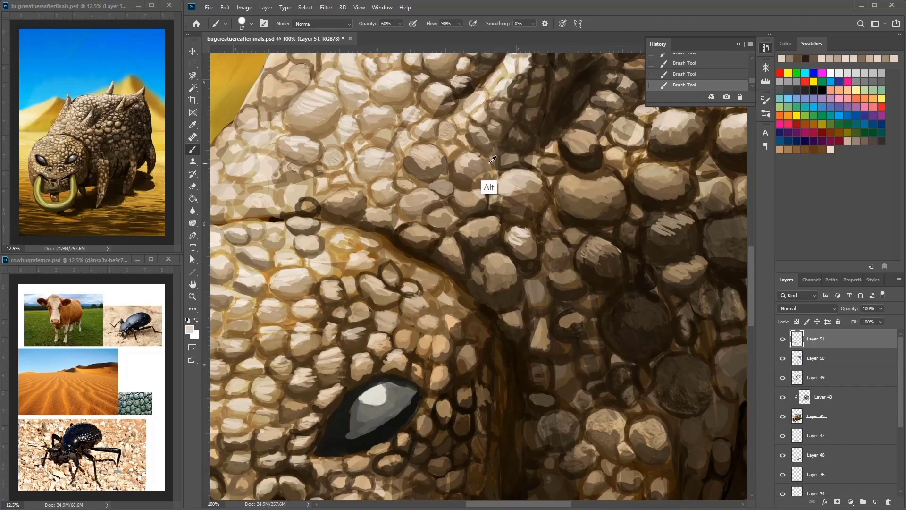
left_click(465, 181, "alt")
mouse_move(474, 211)
left_mouse_down()
mouse_move(441, 226)
mouse_move(479, 248)
left_mouse_up()
Step: Shade and highlight the large dark flank scales above the front leg with sampled dark brown and lighter tones
mouse_move(601, 190)
left_mouse_down()
mouse_move(680, 175)
mouse_move(579, 218)
mouse_move(644, 300)
mouse_move(687, 334)
left_mouse_up()
left_click_drag(694, 302, 684, 314)
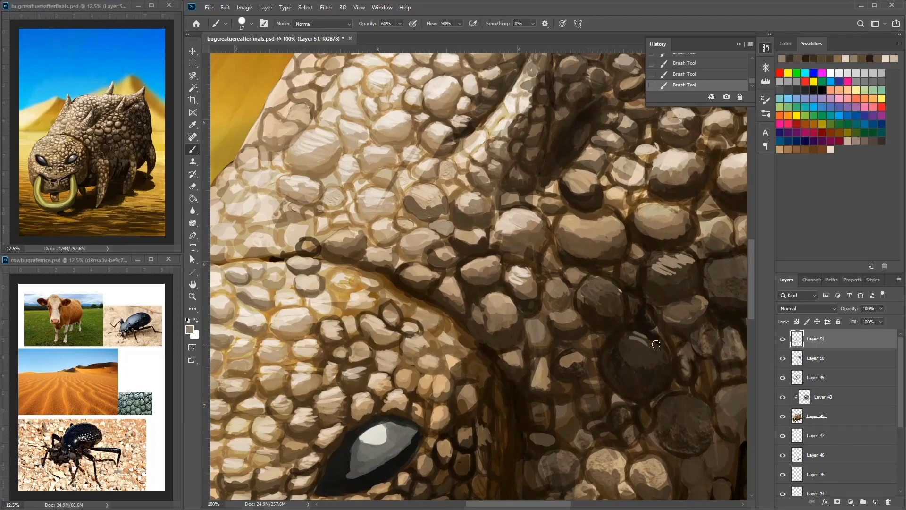
scroll(656, 344, "down", 2)
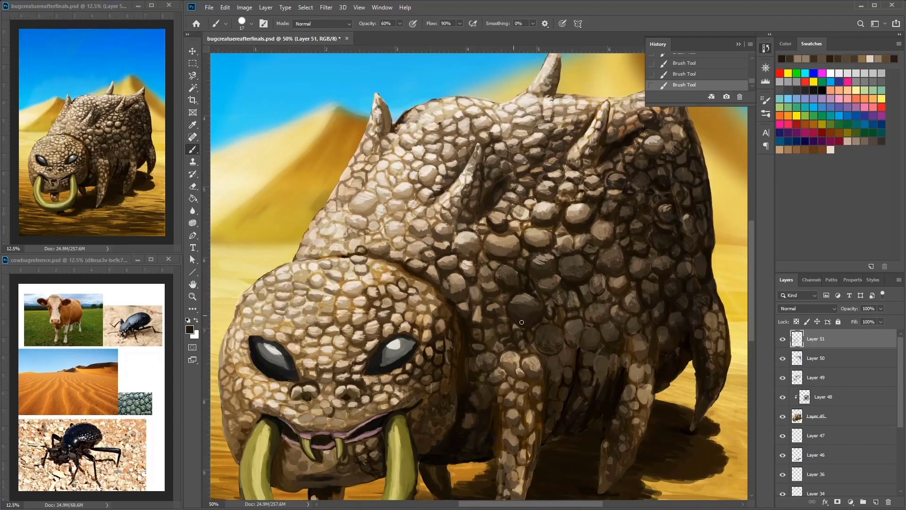
left_click_drag(589, 297, 645, 280)
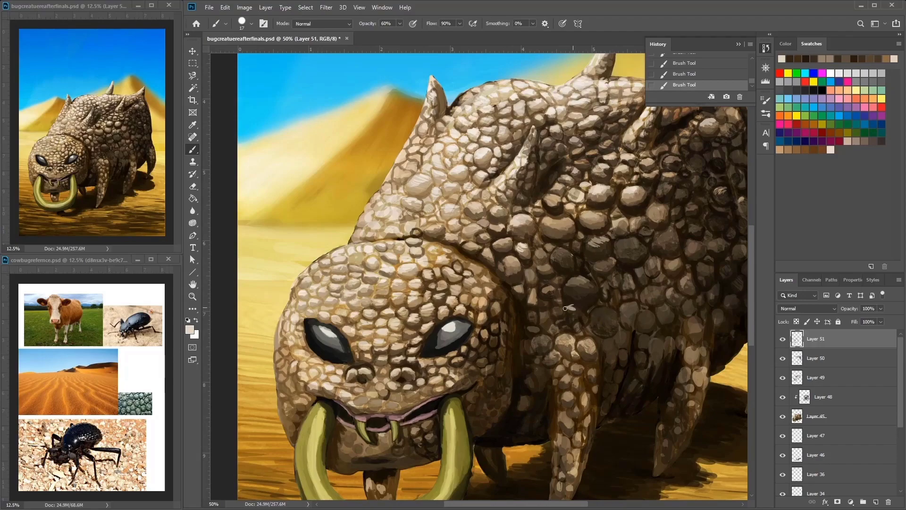
left_click(590, 303, "alt")
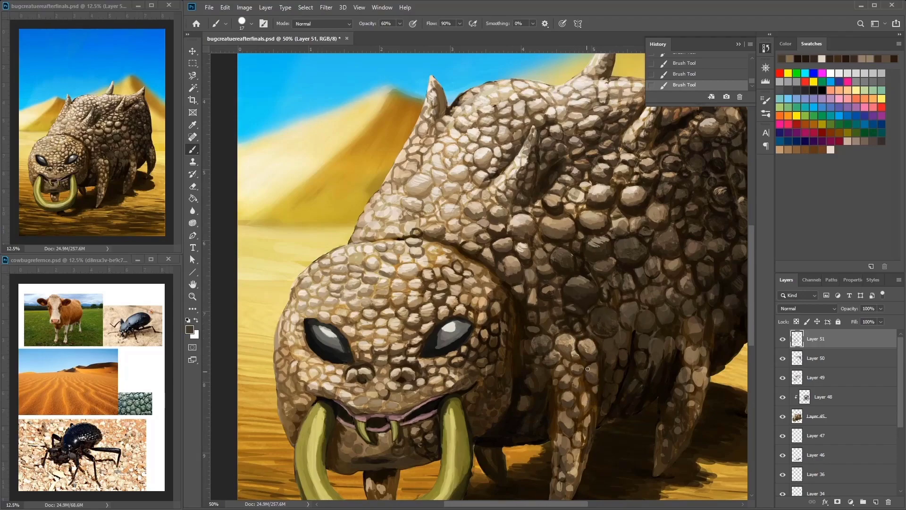
left_click_drag(593, 397, 617, 341)
Step: Deepen the gaps between the shaded flank scales behind the front leg with sampled browns and near-black
left_click(625, 356, "alt")
left_click(608, 345, "alt")
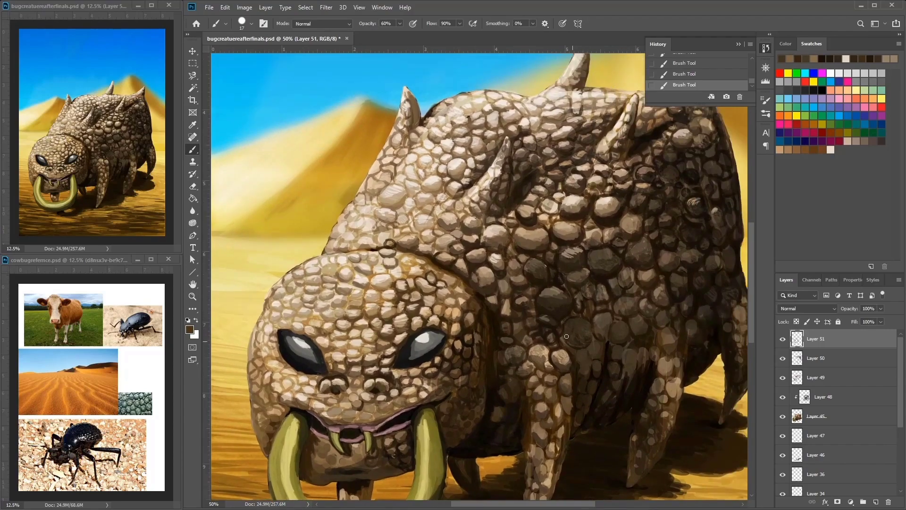
left_click(570, 341, "alt")
left_click_drag(611, 319, 587, 396)
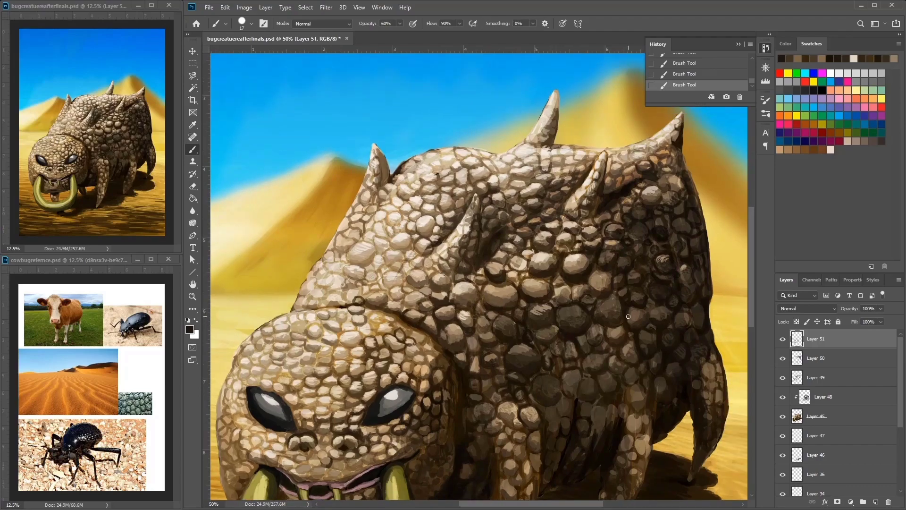
left_click_drag(488, 297, 561, 315)
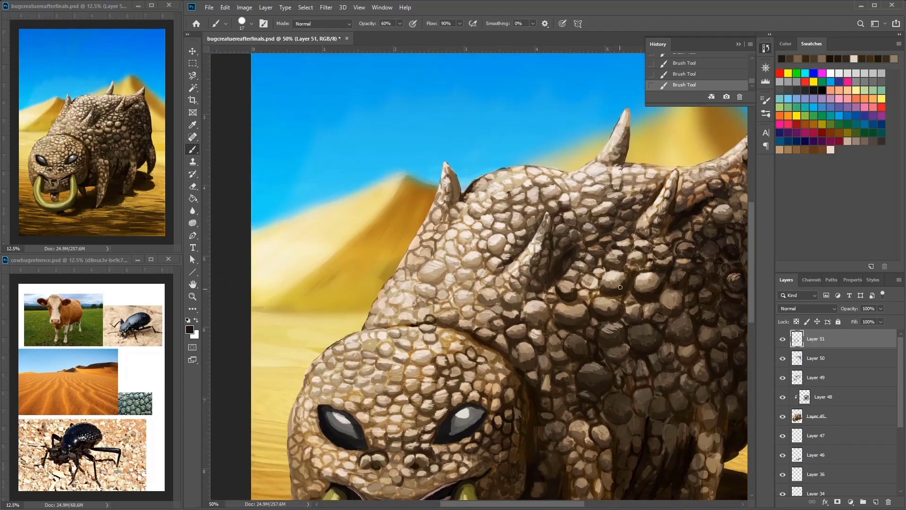
left_click_drag(664, 277, 733, 269)
Step: Touch up the shoulder scales in front of the shoulder spike with sampled cream and grey-brown
left_click(561, 293, "alt")
left_click(534, 293, "alt")
left_click_drag(545, 277, 559, 257)
left_click(612, 189, "alt")
left_click(544, 276, "alt")
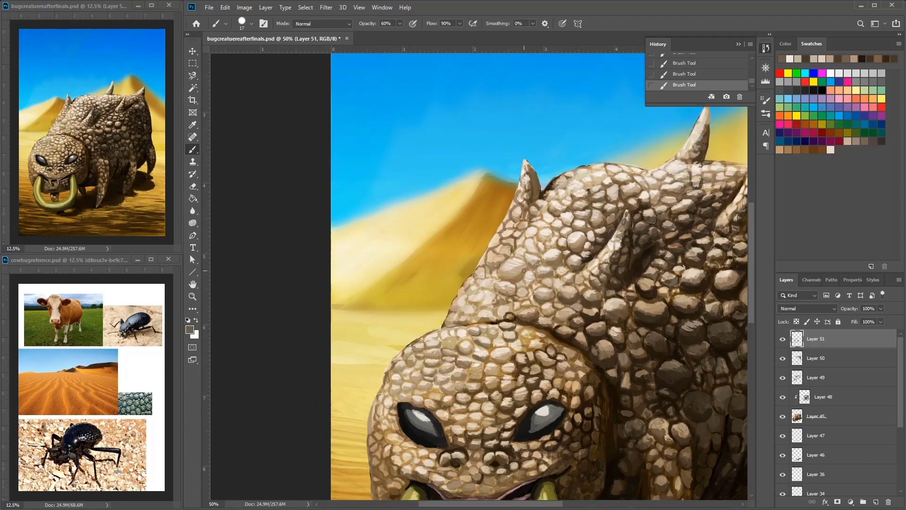
Step: Refine the pale scales along the neck's sunlit edge just above the head with sampled tan and cream
left_click_drag(496, 290, 547, 270)
left_click(540, 276, "alt")
left_click(548, 285, "alt")
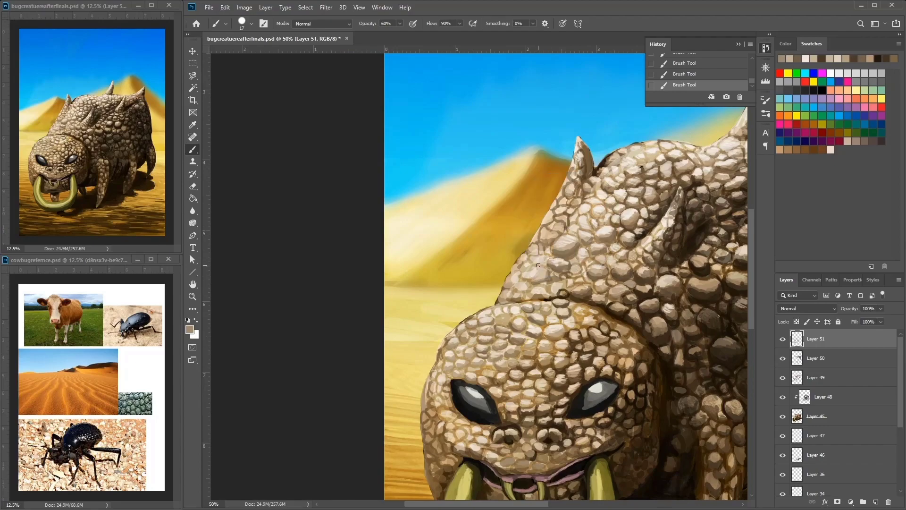
left_click(518, 286, "alt")
left_click(507, 282, "alt")
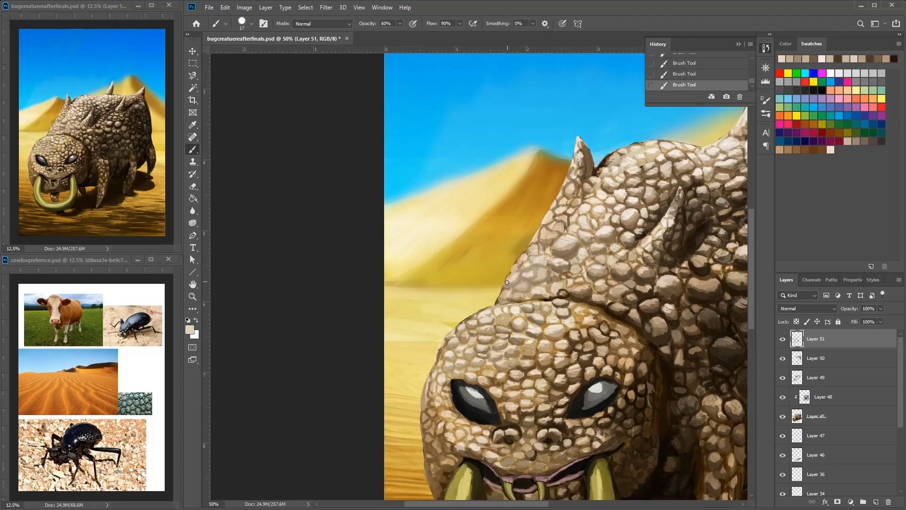
Step: Outline and shade the light scales on the upper neck below the front back spike with sampled tones
left_click_drag(576, 164, 519, 203)
left_click(551, 229, "alt")
left_click(567, 241, "alt")
left_click(586, 190, "alt")
left_click(562, 217, "alt")
left_click(551, 216, "alt")
left_click(550, 240, "alt")
left_click(543, 238, "alt")
left_click(538, 240, "alt")
left_click(570, 207, "alt")
Step: Refine the scales between the front back spike and the shoulder spike with sampled cream, tan and brown
left_click_drag(546, 237, 566, 193)
left_click(592, 249, "alt")
left_click(584, 212, "alt")
left_click_drag(600, 86, 576, 95)
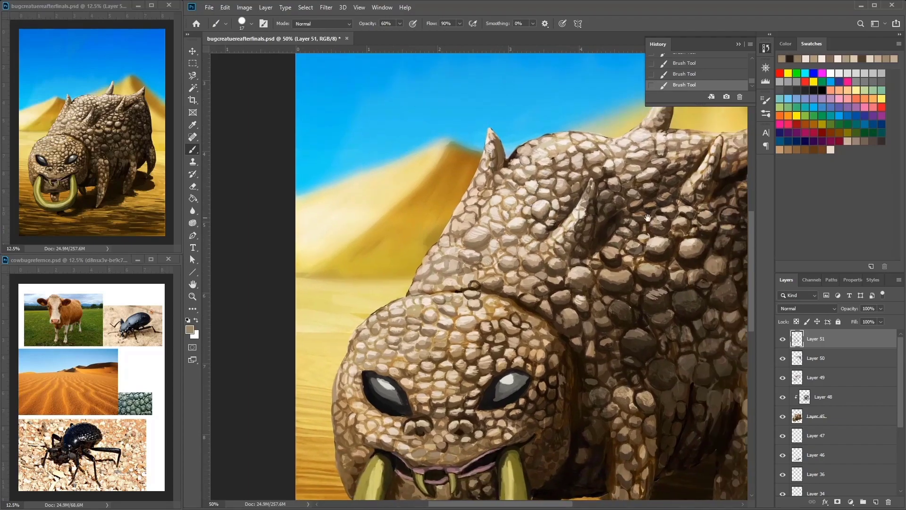
left_click(590, 195, "alt")
left_click_drag(589, 195, 632, 170)
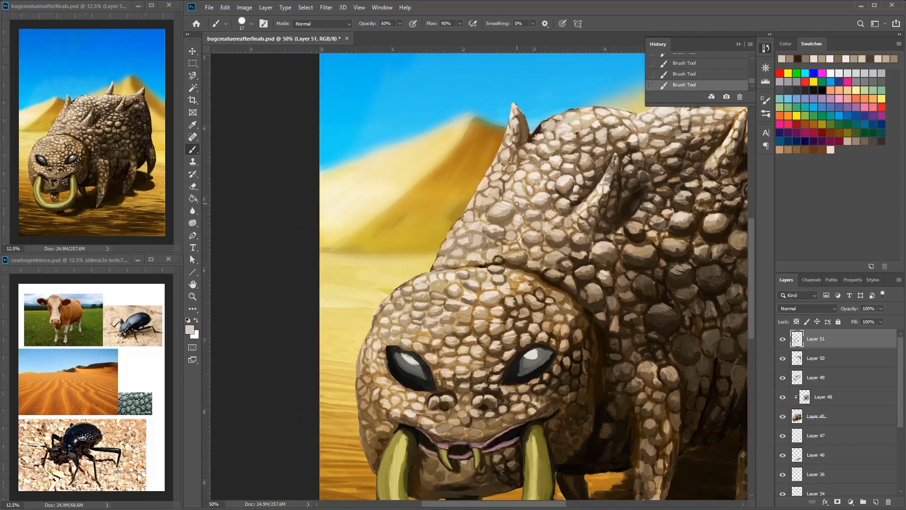
mouse_move(485, 183)
left_mouse_down()
mouse_move(516, 214)
mouse_move(496, 164)
mouse_move(530, 203)
left_mouse_up()
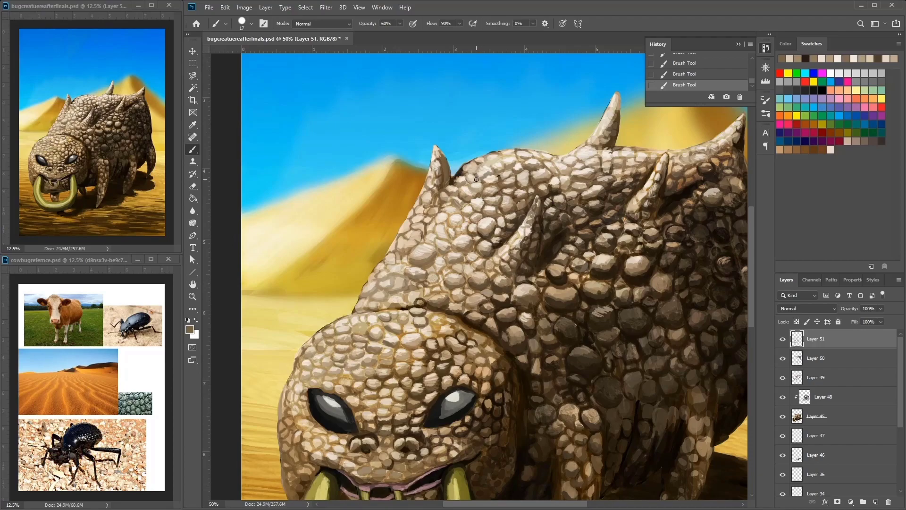
left_click(491, 162, "alt")
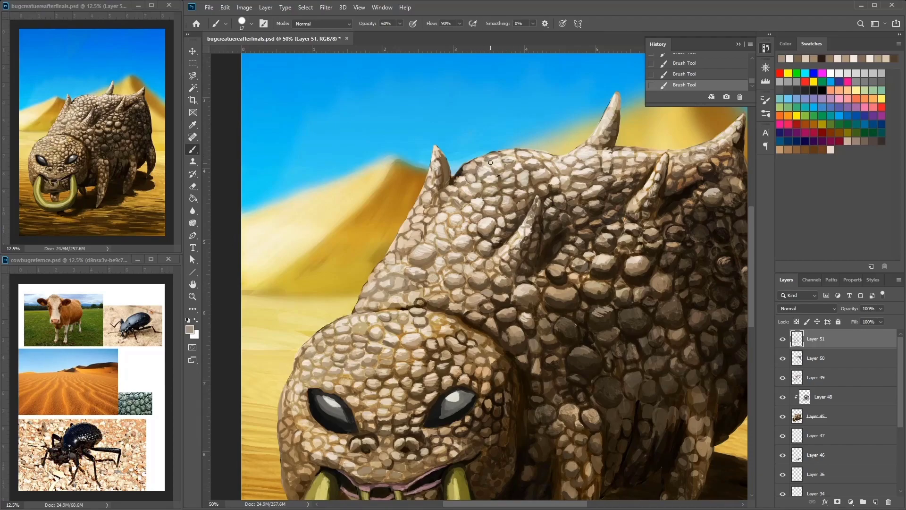
Step: Refine the scales on the hump behind the front back spike with sampled grey-brown and pale cream
left_click(491, 184, "alt")
left_click_drag(521, 168, 539, 86)
left_click(547, 160, "alt")
left_click(440, 200, "alt")
left_click(437, 209, "alt")
left_click_drag(434, 183, 375, 249)
left_click(462, 202, "alt")
left_click_drag(533, 131, 485, 157)
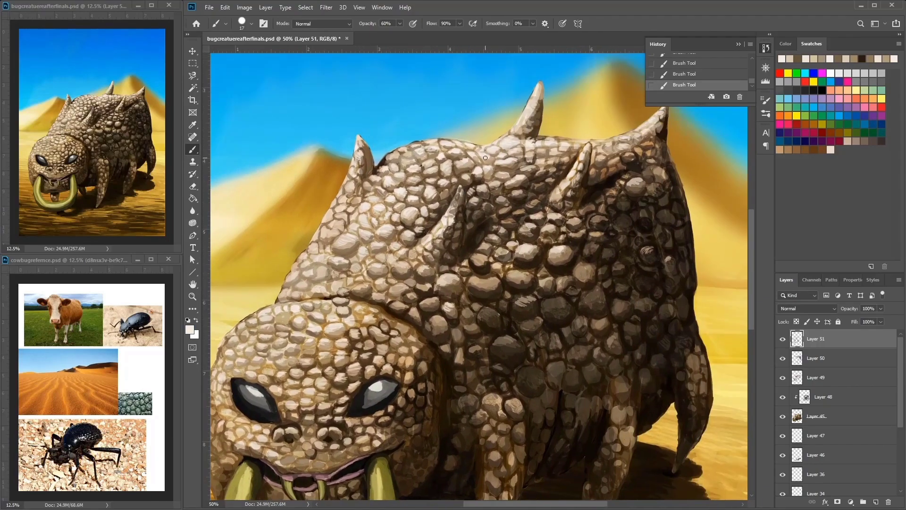
left_click_drag(522, 184, 628, 203)
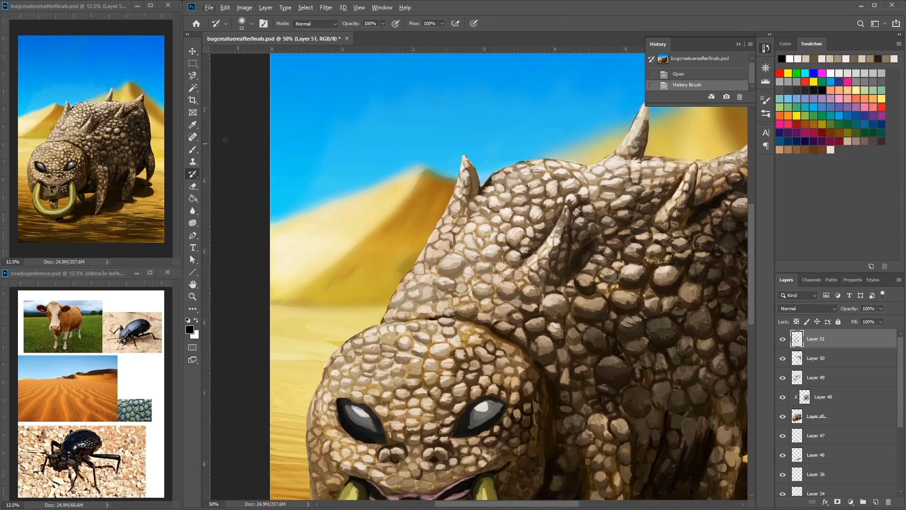
Step: Touch up the gaps and shaded edges of the scales above the shoulder spike's tip with sampled browns
left_click(631, 241, "alt")
mouse_move(631, 240)
left_mouse_down()
mouse_move(628, 203)
mouse_move(606, 197)
left_mouse_up()
key("ctrl+plus")
left_click(589, 176, "alt")
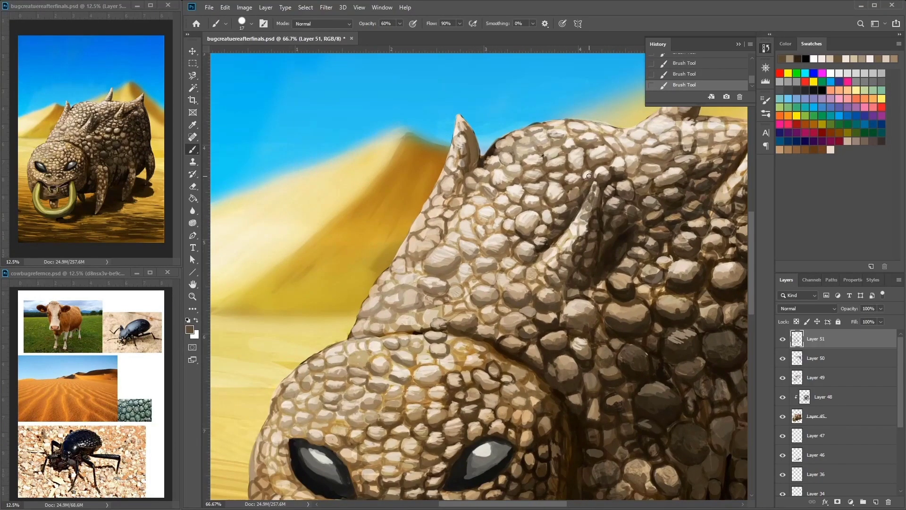
left_click_drag(535, 180, 550, 181)
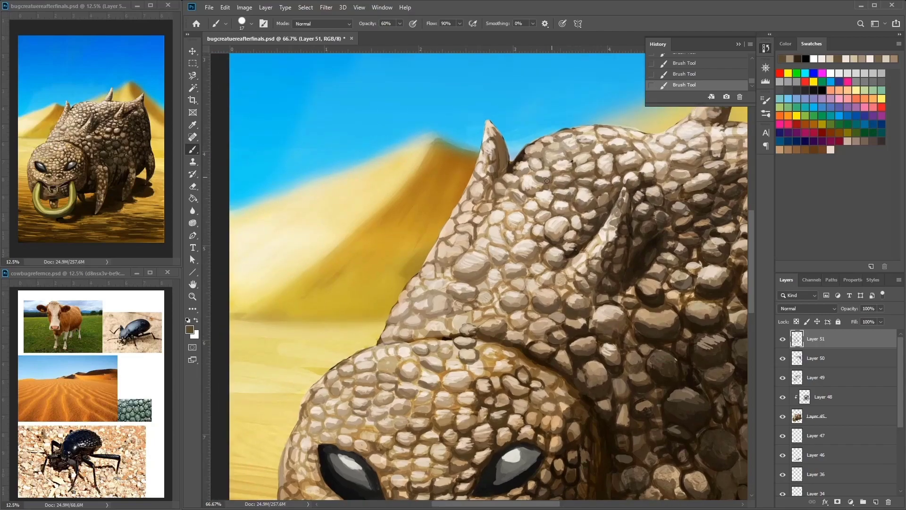
Step: Highlight and shade the scales below the base of the front back spike with sampled cream, tan and dark brown
left_click(521, 213, "alt")
left_click_drag(530, 200, 618, 231)
left_click(540, 208, "alt")
left_click_drag(572, 257, 610, 235)
left_click_drag(563, 267, 605, 233)
left_click(614, 243, "alt")
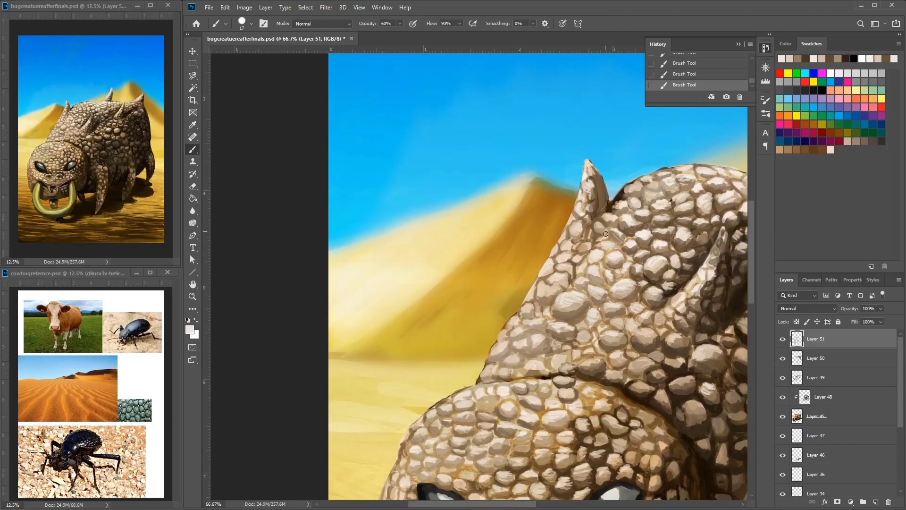
left_click(601, 255, "alt")
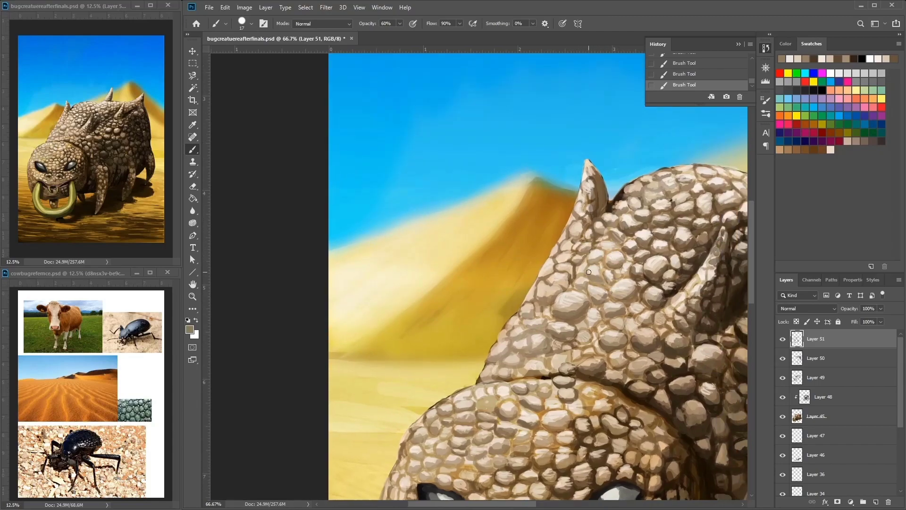
left_click(654, 302, "alt")
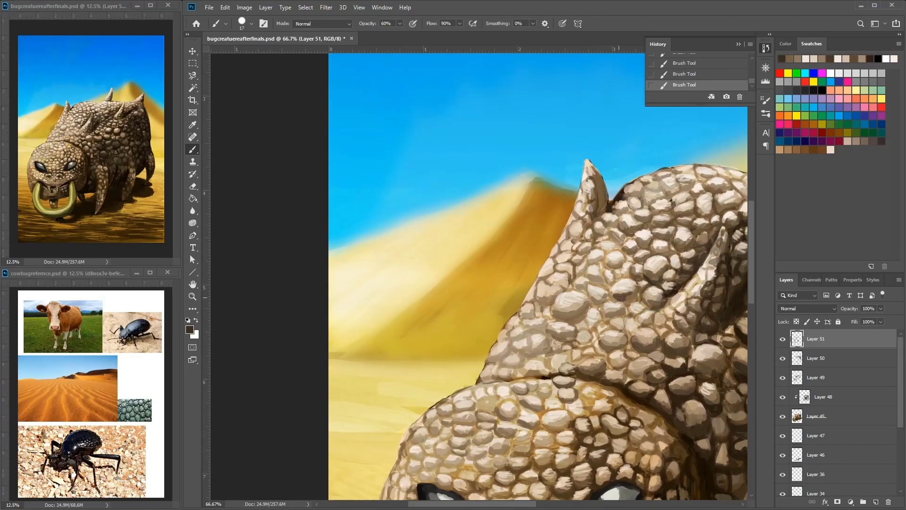
Step: Paint sampled brown and beige tones over the creature's shoulder scales behind the head on Layer 51
left_click(604, 311, "alt")
left_click(595, 298, "alt")
left_click(565, 305, "alt")
left_click_drag(533, 351, 502, 395)
left_click(623, 243, "alt")
left_click(599, 231, "alt")
left_click(634, 337, "alt")
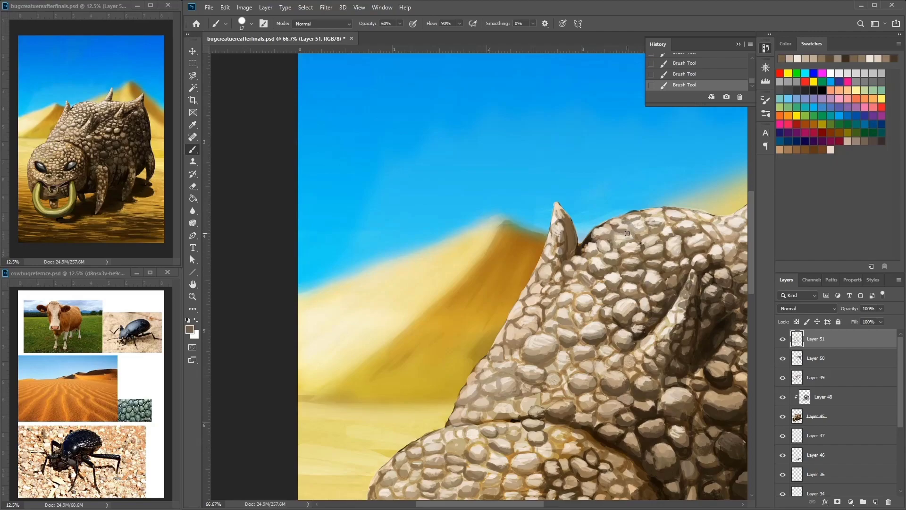
Step: Shade the base of the front horn with sampled dark brown and brighten the adjoining scales with pale beige
left_click(618, 243, "alt")
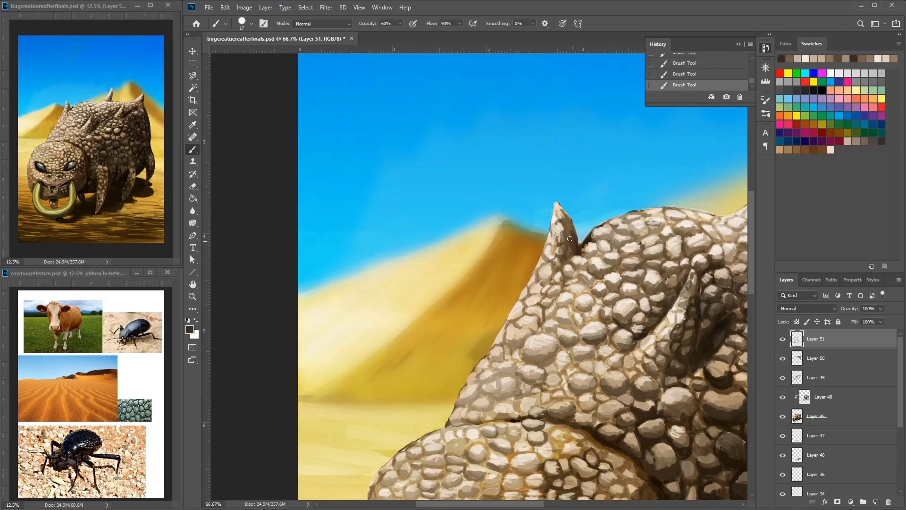
left_click(570, 226, "alt")
left_click(572, 250, "alt")
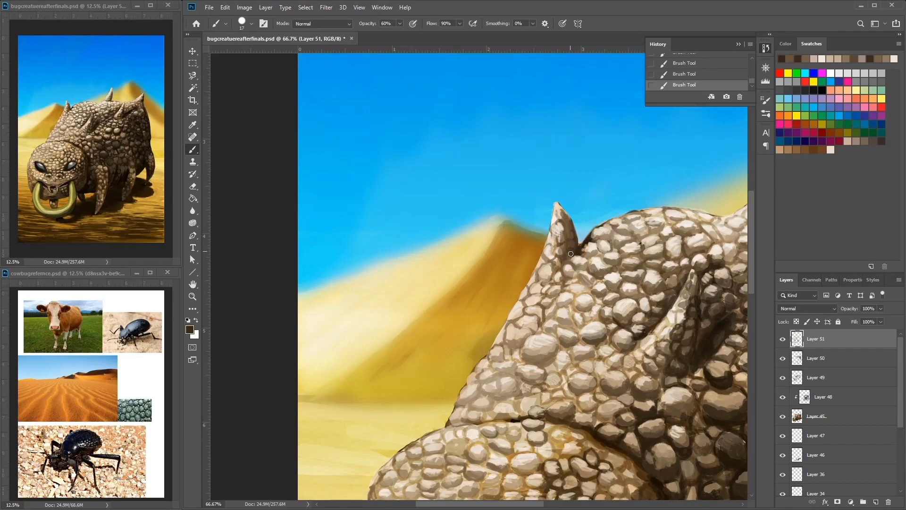
left_click(573, 244, "alt")
left_click(586, 252, "alt")
left_click(591, 250, "alt")
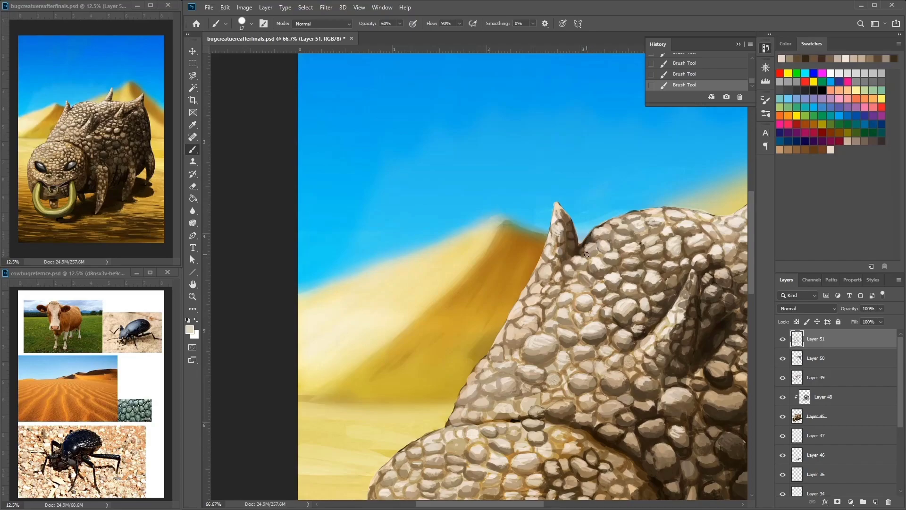
Step: Refine the hump scales between the front horn and the middle horn with sampled light and dark browns
scroll(597, 266, "right", 2)
left_click(599, 278, "alt")
left_click(591, 312, "alt")
left_click(561, 264, "alt")
scroll(561, 264, "right", 5)
left_click(466, 252, "alt")
left_click(477, 265, "alt")
left_click(475, 266, "alt")
Step: Touch up the middle horn and the shadowed scales behind it with sampled dark brown
left_click_drag(558, 252, 610, 229)
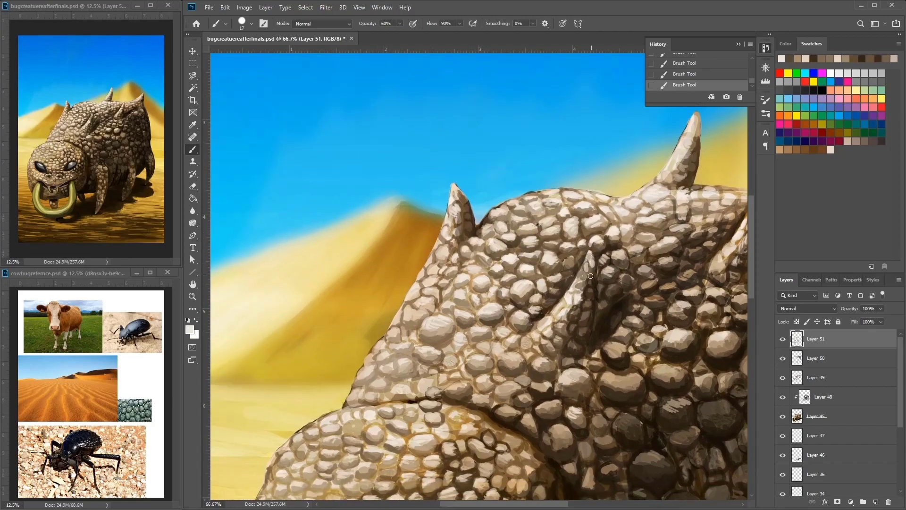
left_click(588, 301, "alt")
left_click_drag(644, 347, 569, 241)
left_click(571, 246, "alt")
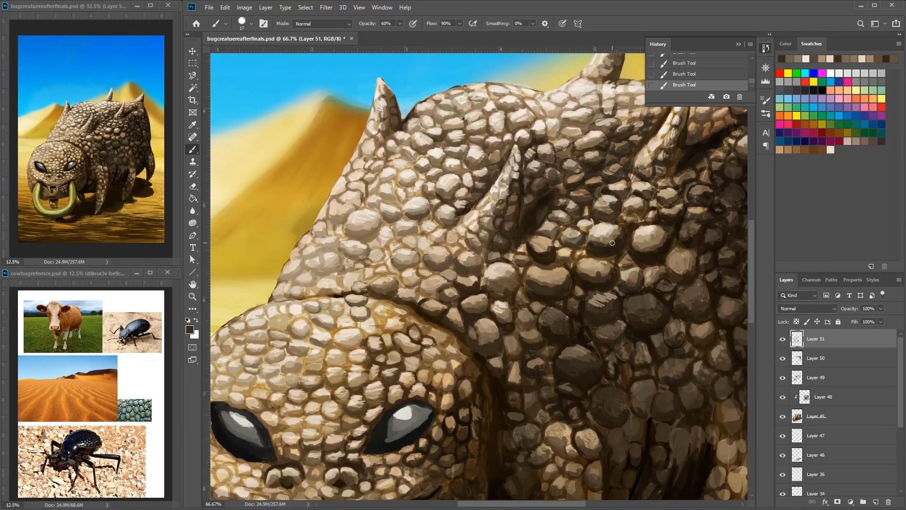
Step: Brush light beige hatched highlights onto the large round scales on the creature's flank
left_click(585, 266, "alt")
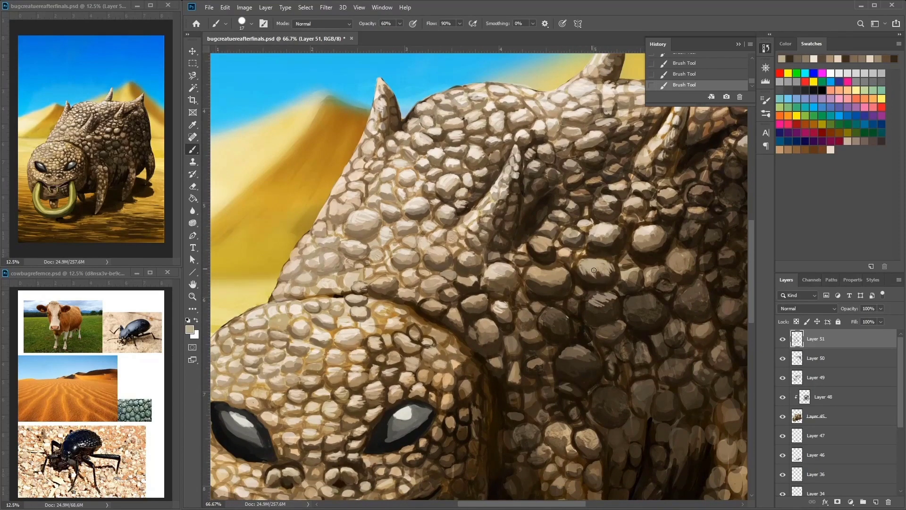
left_click_drag(605, 265, 565, 255)
left_click(616, 220, "alt")
left_click_drag(638, 182, 612, 250)
Step: Paint pale highlights and dark gaps on the rear side horn and the scales around its base
left_click(611, 163, "alt")
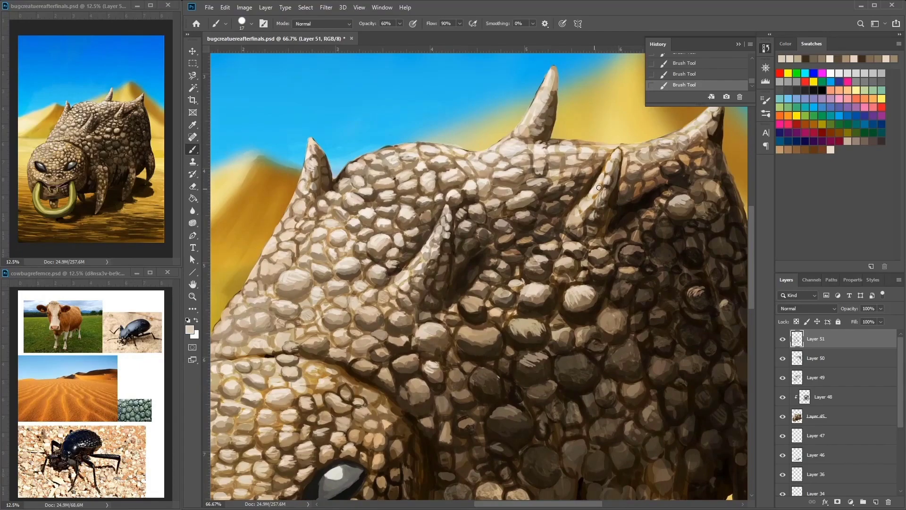
mouse_move(591, 201)
left_mouse_down()
mouse_move(583, 232)
mouse_move(572, 224)
left_mouse_up()
left_click(599, 226, "alt")
left_click(580, 215, "alt")
left_click(611, 196, "alt")
left_click(615, 245, "alt")
left_click(616, 238, "alt")
Step: Define the upper back scales below the tall horn with sampled highlight and shadow tones
left_click_drag(525, 184, 556, 189)
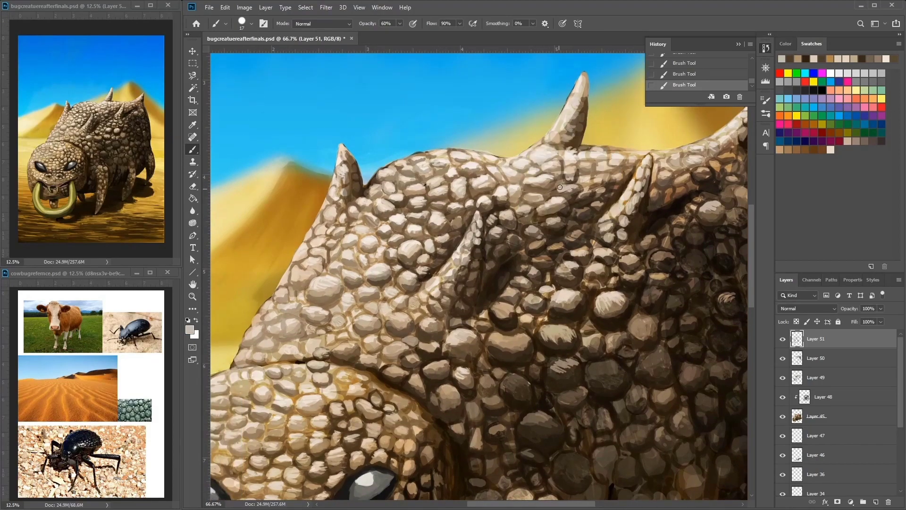
left_click(585, 198, "alt")
left_click(584, 213, "alt")
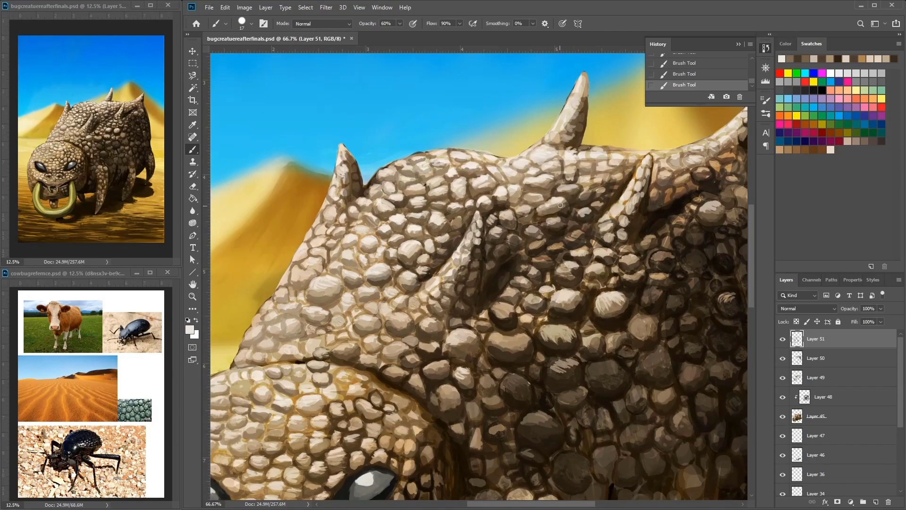
left_click(539, 188, "alt")
left_click(556, 183, "alt")
left_click(564, 211, "alt")
left_click(564, 211, "alt")
left_click(566, 205, "alt")
Step: Paint the back scales between the tall horn and the middle horn with sampled browns
left_click(531, 196, "alt")
left_click(530, 217, "alt")
left_click(534, 233, "alt")
left_click(532, 234, "alt")
left_click(513, 237, "alt")
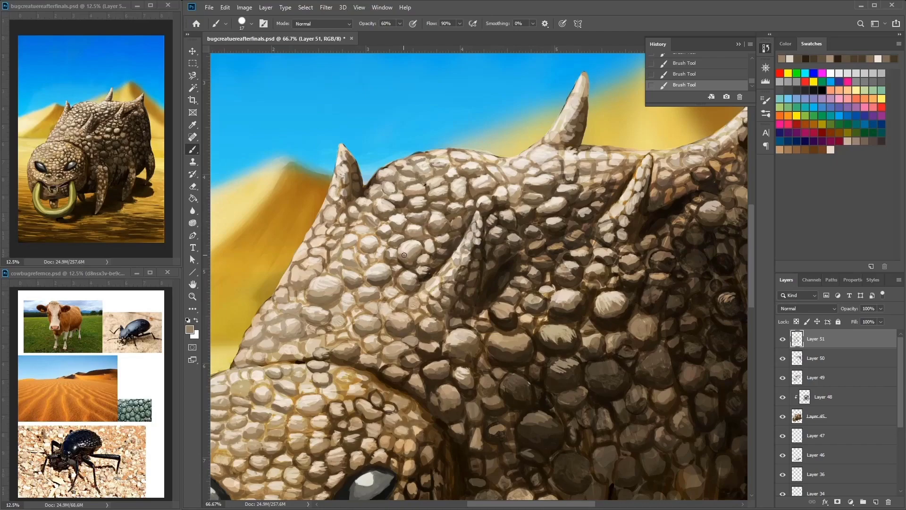
Step: Repaint the scales at the top of the head, beside the neck crease, with sampled tan and brown
scroll(460, 192, "down", 3)
scroll(460, 193, "left", 3)
left_click(469, 191, "alt")
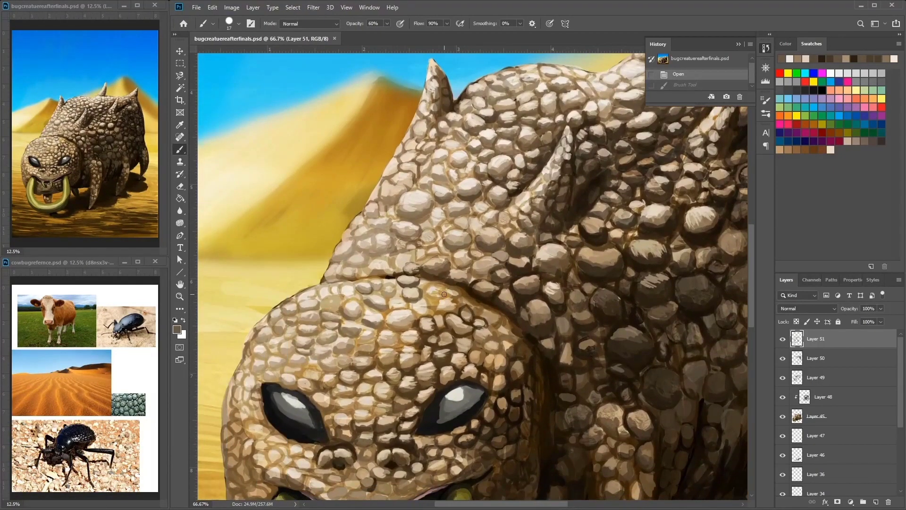
mouse_move(425, 299)
left_mouse_down()
mouse_move(455, 284)
mouse_move(446, 286)
mouse_move(452, 296)
left_mouse_up()
left_click(455, 285, "alt")
left_click(442, 302, "alt")
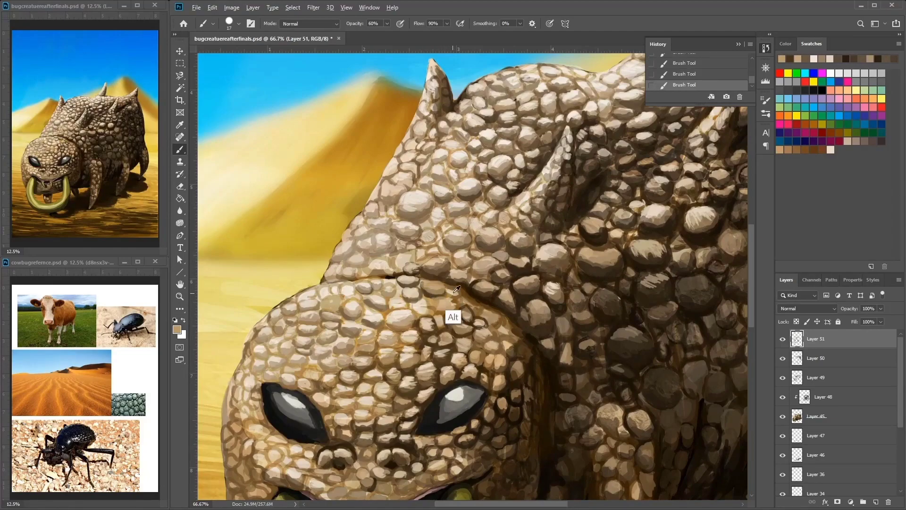
left_click(453, 297, "alt")
Step: Refine the scales along the upper-left edge of the forehead with sampled light and medium browns
scroll(462, 308, "up", 2)
scroll(462, 307, "right", 2)
scroll(434, 312, "down", 2)
scroll(434, 312, "left", 2)
left_click(415, 316, "alt")
left_click(399, 310, "alt")
left_click(395, 292, "alt")
left_click(391, 293, "alt")
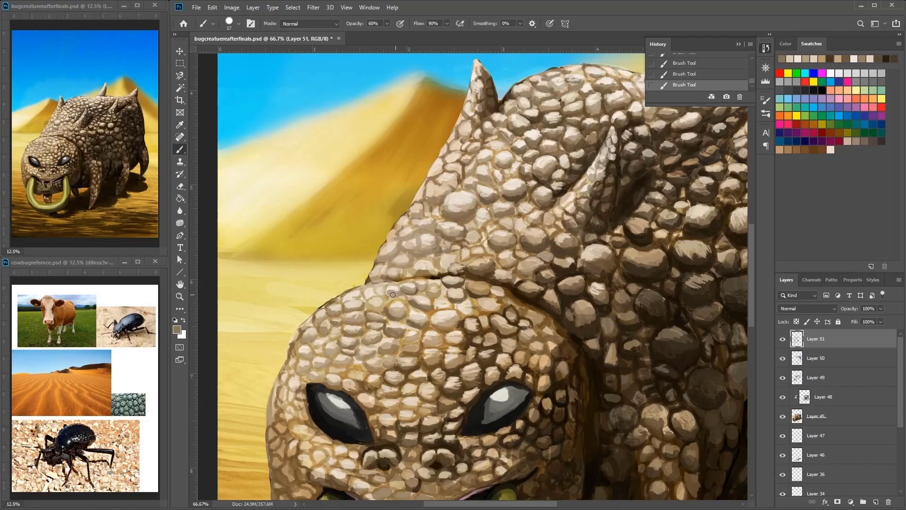
Step: Define the back scales above the middle horn with sampled dark brown gaps and light beige highlights
scroll(378, 306, "up", 4)
scroll(378, 306, "right", 2)
left_click(638, 218, "alt")
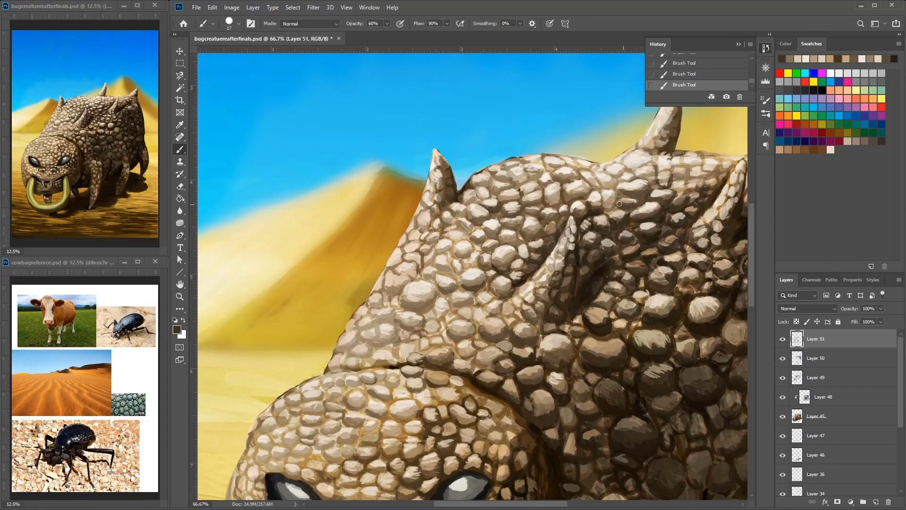
scroll(622, 174, "down", 1)
scroll(623, 174, "left", 2)
left_click(690, 270, "alt")
left_click(688, 136, "alt")
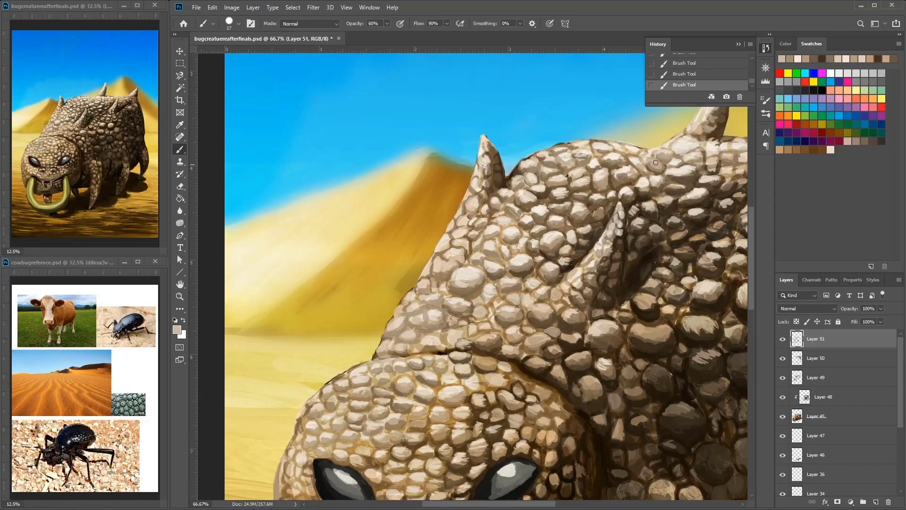
Step: Touch up the scales around the tip of the middle horn with a sampled brown
scroll(686, 137, "down", 1)
scroll(686, 136, "left", 1)
left_click(687, 152, "alt")
scroll(688, 152, "left", 2)
scroll(687, 152, "up", 1)
scroll(614, 198, "down", 2)
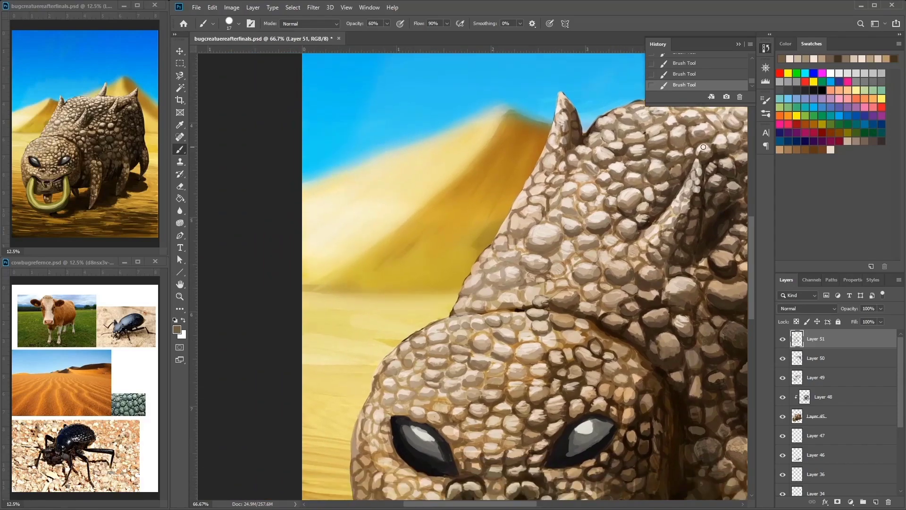
Step: Brighten the large shoulder scale and its neighbours with sampled pale tones
left_click(537, 243, "alt")
left_click(520, 243, "alt")
left_click(542, 232, "alt")
scroll(521, 244, "down", 3)
scroll(521, 244, "left", 2)
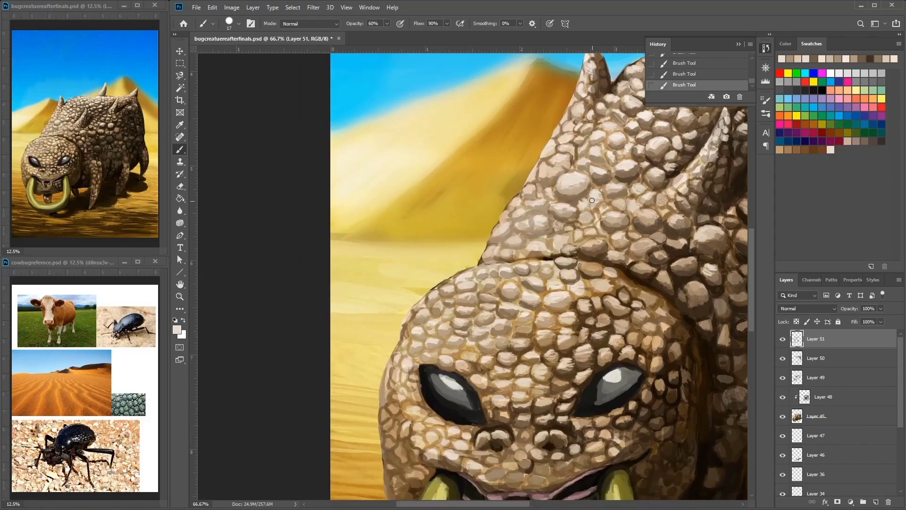
Step: Build up highlights and shadows on the neck scales just above the head with sampled colors
left_click(592, 201, "alt")
left_click(594, 242, "alt")
left_click(585, 191, "alt")
left_click(596, 194, "alt")
left_click(622, 222, "alt")
left_click(596, 221, "alt")
left_click(588, 238, "alt")
left_click(585, 215, "alt")
Step: Refine the scales along the crease between the forehead and the neck with sampled browns
left_click(612, 280, "alt")
left_click(574, 247, "alt")
left_click(598, 246, "alt")
left_click(573, 239, "alt")
left_click(560, 239, "alt")
Step: Paint the scales in the middle of the forehead with sampled tan and golden brown
mouse_move(639, 239)
left_mouse_down()
mouse_move(707, 221)
mouse_move(602, 164)
mouse_move(632, 180)
left_mouse_up()
left_click(572, 243, "alt")
left_click(545, 302, "alt")
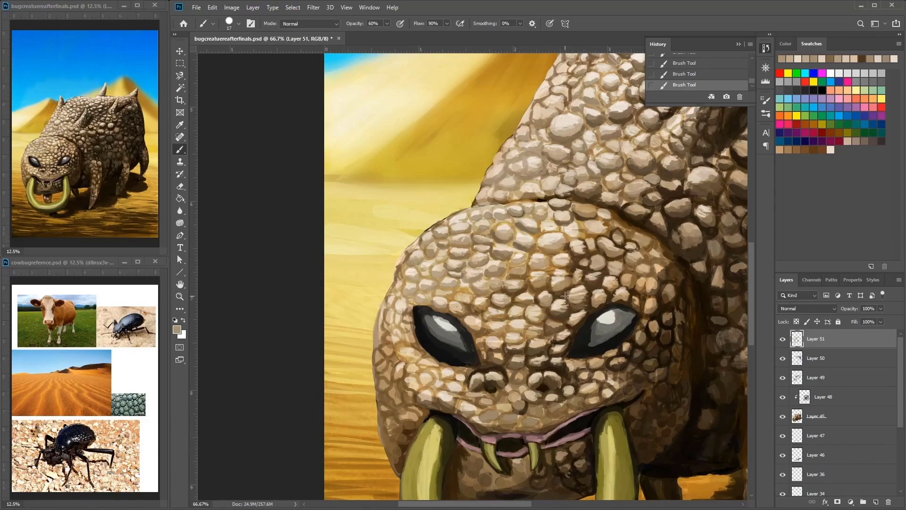
left_click(523, 260, "alt")
left_click(515, 271, "alt")
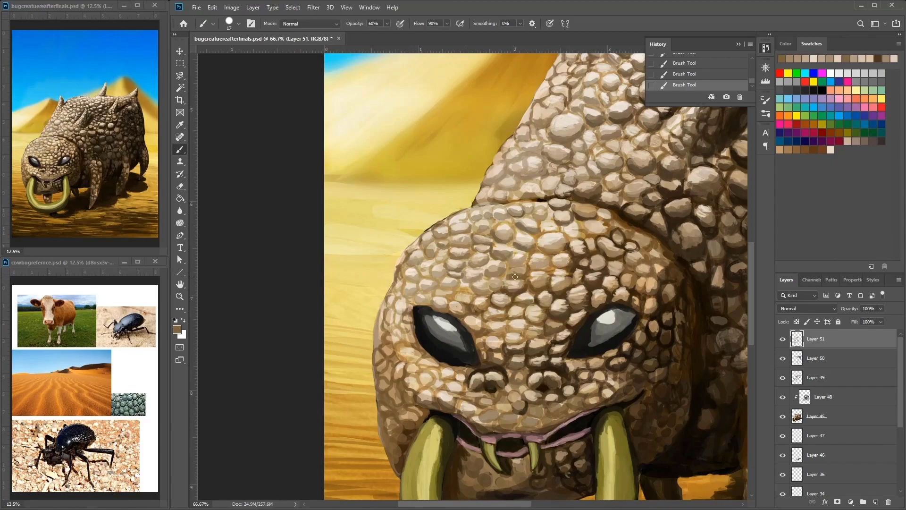
Step: Refine the forehead scales above the creature's left-hand eye with sampled beige and brown tones
left_click_drag(470, 241, 540, 227)
left_click(561, 257, "alt")
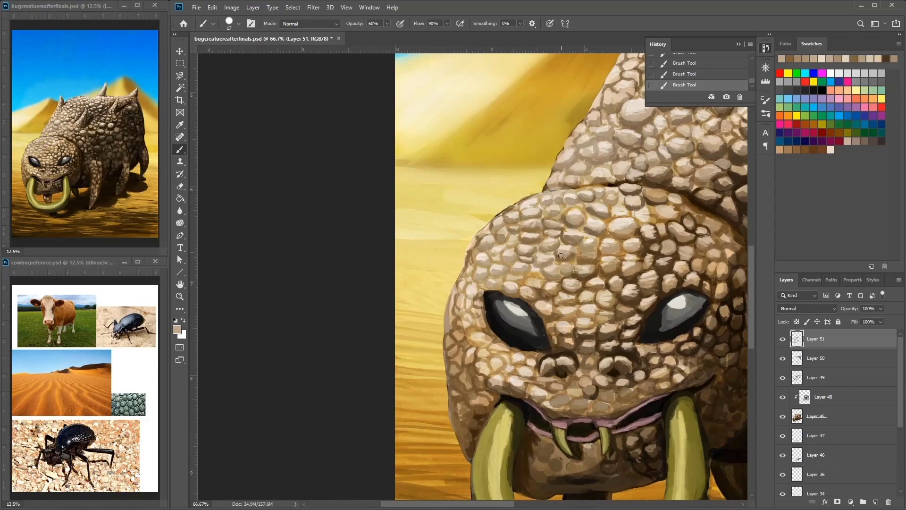
left_click_drag(585, 259, 660, 254)
left_click(613, 278, "alt")
left_click_drag(617, 280, 545, 277)
left_click(594, 277, "alt")
left_click(572, 298, "alt")
left_click(596, 249, "alt")
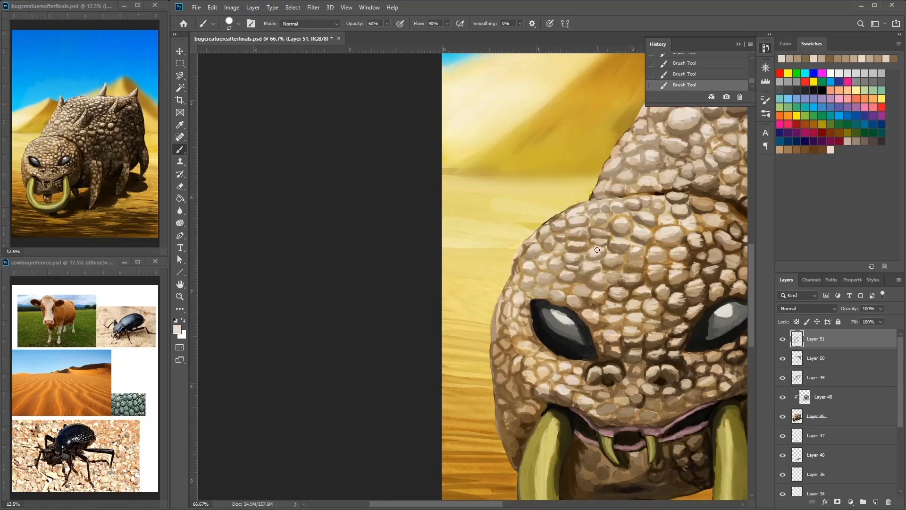
Step: Paint pale highlights and brown gaps on the scales along the head's outer left edge above the eye
left_click(549, 265, "alt")
left_click(576, 269, "alt")
left_click(546, 285, "alt")
left_click_drag(529, 252, 587, 205)
left_click(590, 221, "alt")
Step: Detail the scales around the left-hand eye's outer corner with sampled tan, brown and near-black
left_click_drag(625, 244, 678, 222)
left_click(633, 226, "alt")
left_click(628, 239, "alt")
left_click(633, 217, "alt")
left_click(642, 241, "alt")
left_click(639, 239, "alt")
left_click(628, 210, "alt")
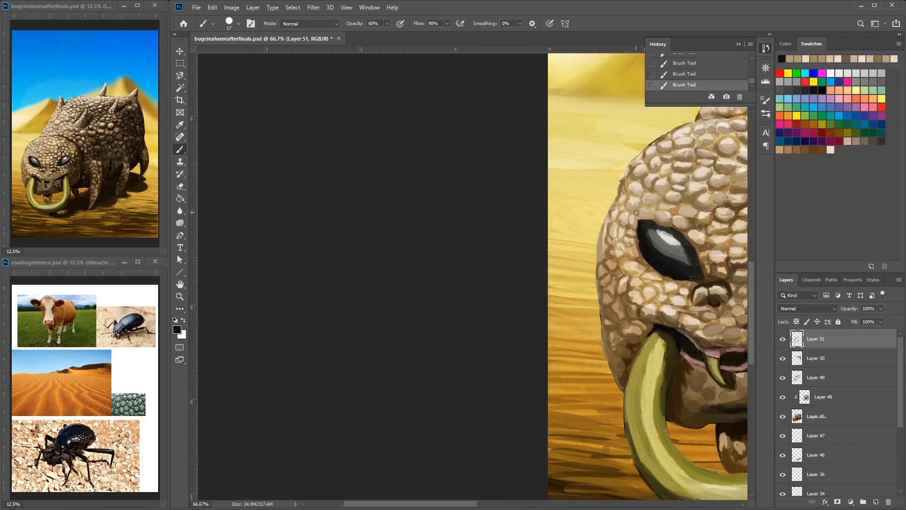
left_click_drag(628, 209, 589, 255)
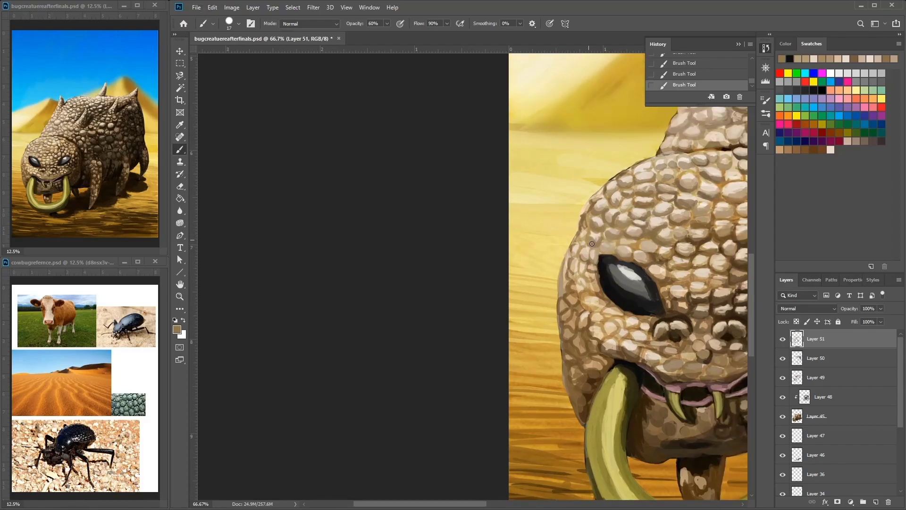
Step: Touch up the scales on the bridge of the nose and the brow between the eyes with sampled tones
scroll(607, 247, "right", 4)
scroll(606, 248, "down", 2)
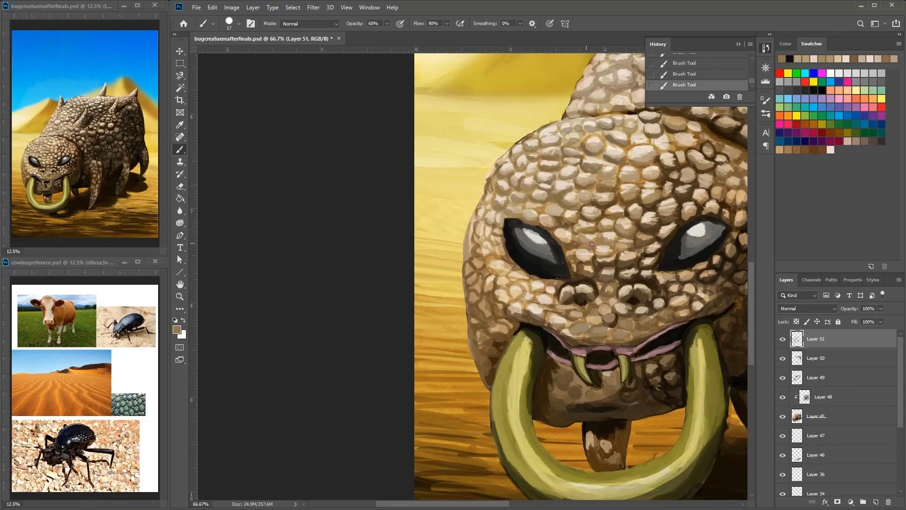
left_click(644, 175, "alt")
left_click(625, 257, "alt")
left_click(529, 211, "alt")
Step: Refine the central forehead scales leading toward the right-hand eye with sampled pale beige and browns
scroll(529, 211, "right", 2)
scroll(529, 211, "up", 2)
left_click(598, 222, "alt")
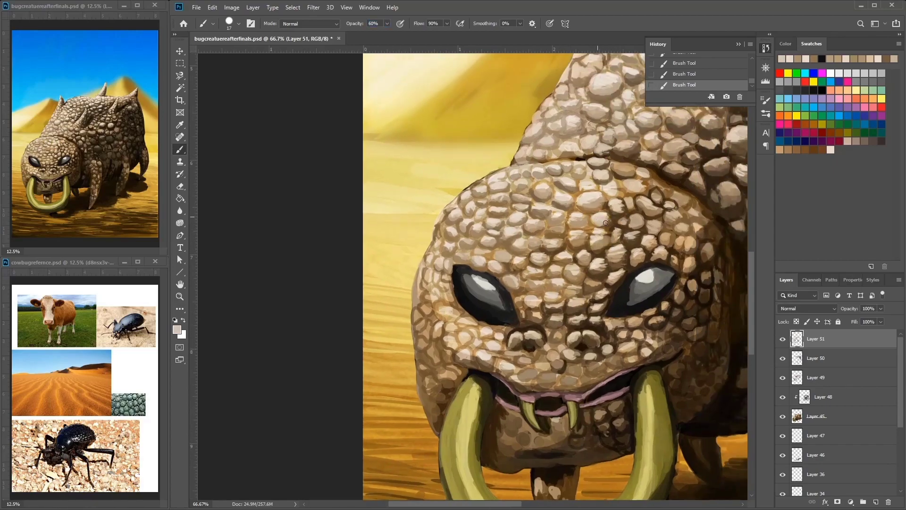
left_click(591, 196, "alt")
left_click(594, 246, "alt")
left_click(613, 270, "alt")
Step: Darken the gaps between the scales above the right-hand eye's inner corner with sampled dark brown
scroll(602, 249, "right", 2)
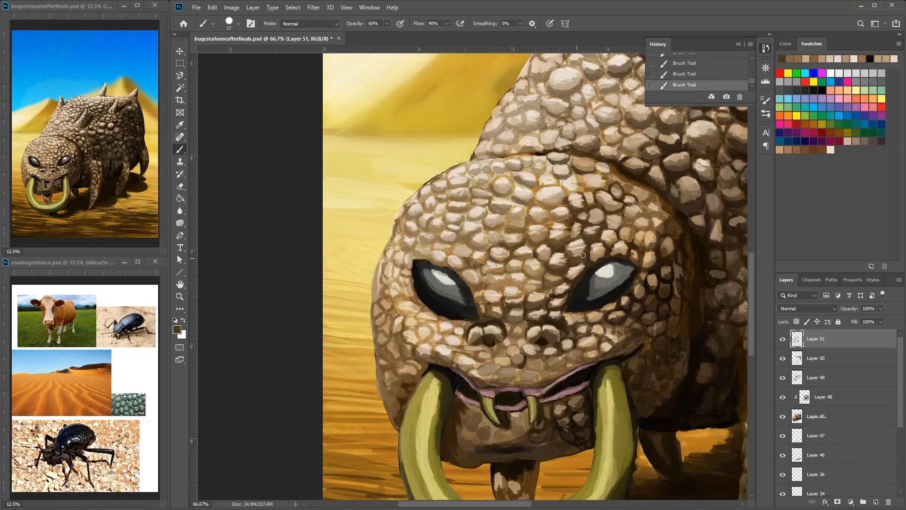
left_click(619, 156, "alt")
left_click(576, 235, "alt")
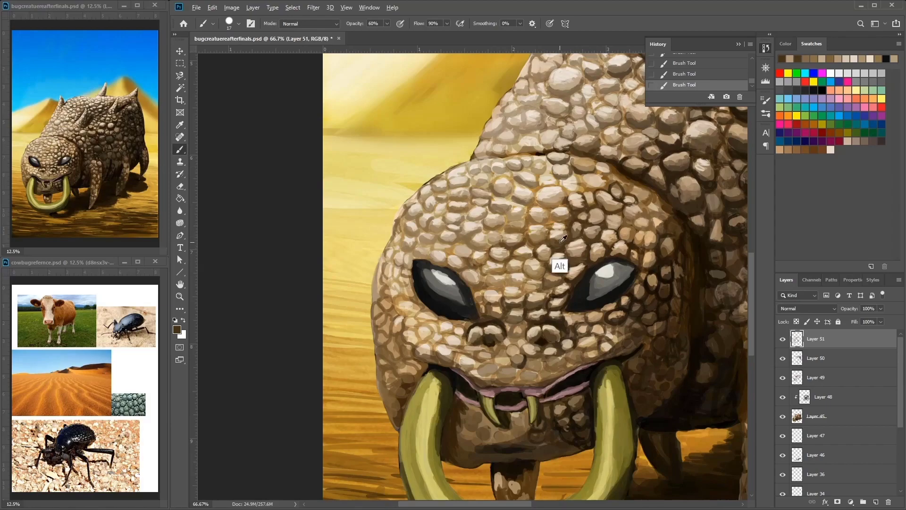
scroll(563, 237, "right", 2)
left_click(586, 207, "alt")
Step: Add sampled light beige and tan tones to the upper forehead scales on the head's shaded side
scroll(554, 208, "right", 2)
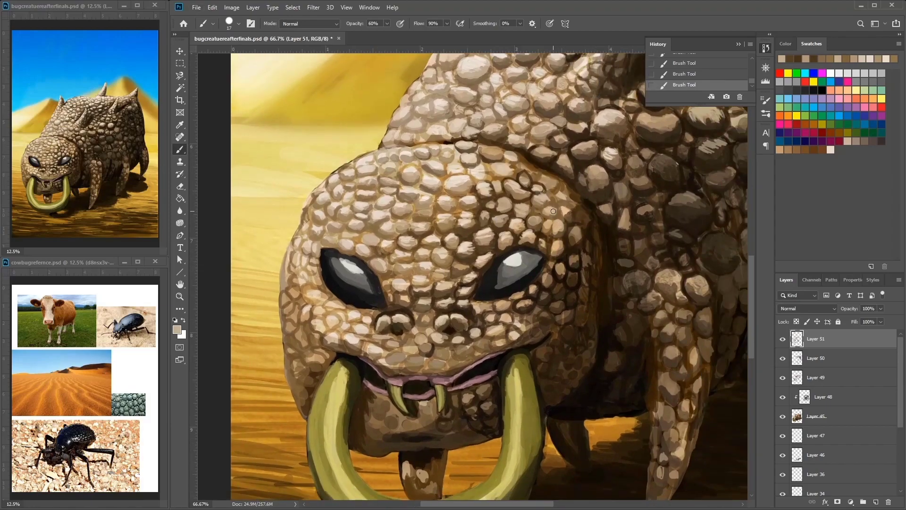
left_click(477, 171, "alt")
scroll(481, 177, "left", 3)
left_click(491, 184, "alt")
left_click(499, 182, "alt")
Step: Brighten the scales beside and below the left-hand eye with a sampled pale pinkish beige
scroll(538, 165, "left", 3)
scroll(557, 155, "down", 3)
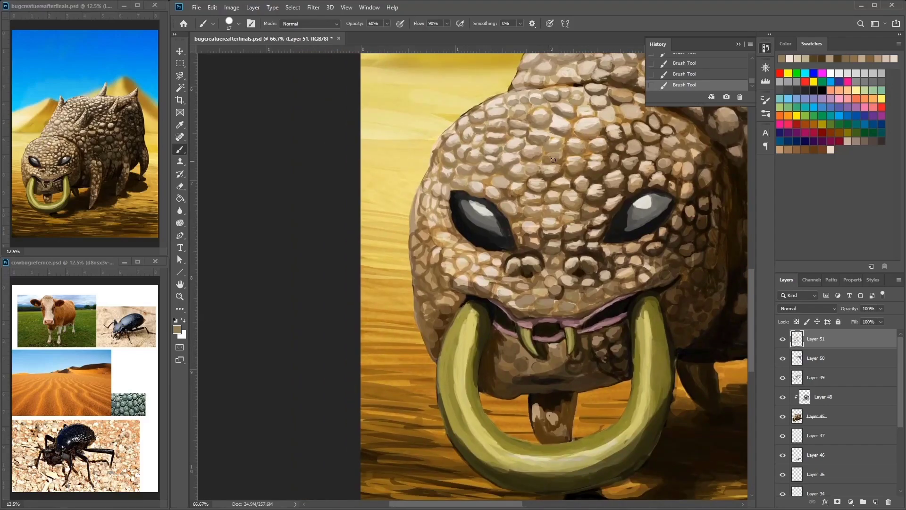
scroll(590, 166, "left", 2)
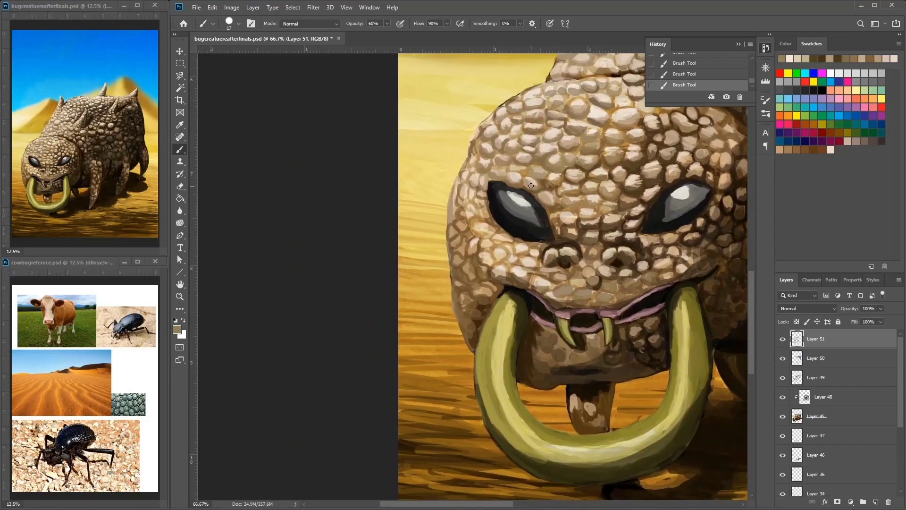
left_click(474, 176, "alt")
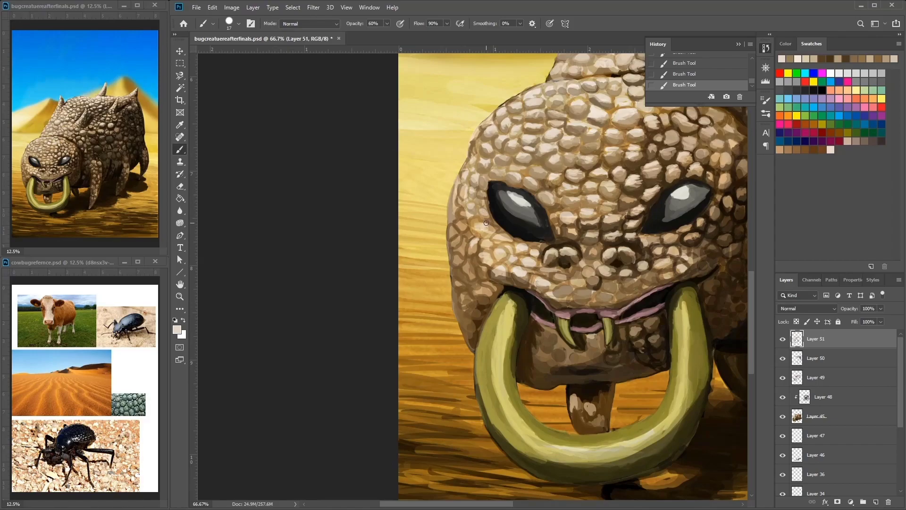
left_click(477, 235, "alt")
Step: Brighten the scales along the head's upper sunlit edge with a sampled pale beige
scroll(488, 233, "right", 4)
scroll(488, 233, "up", 2)
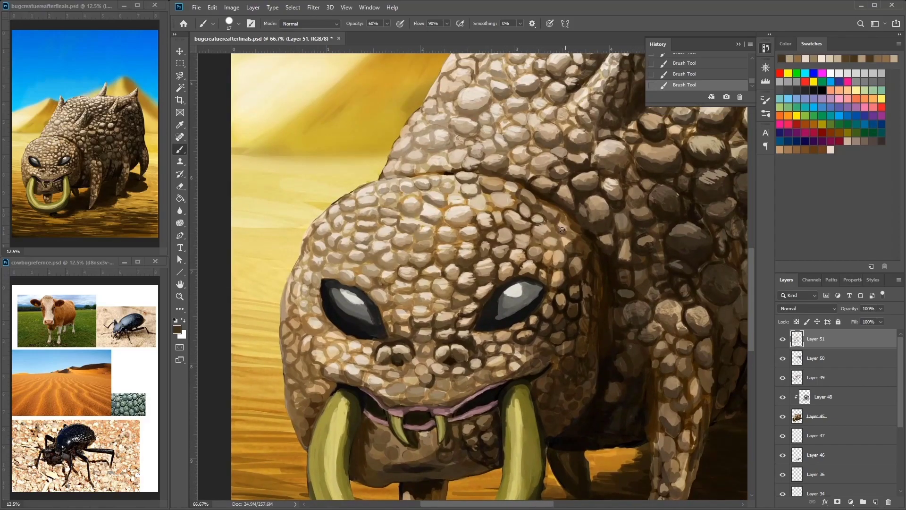
scroll(569, 265, "left", 4)
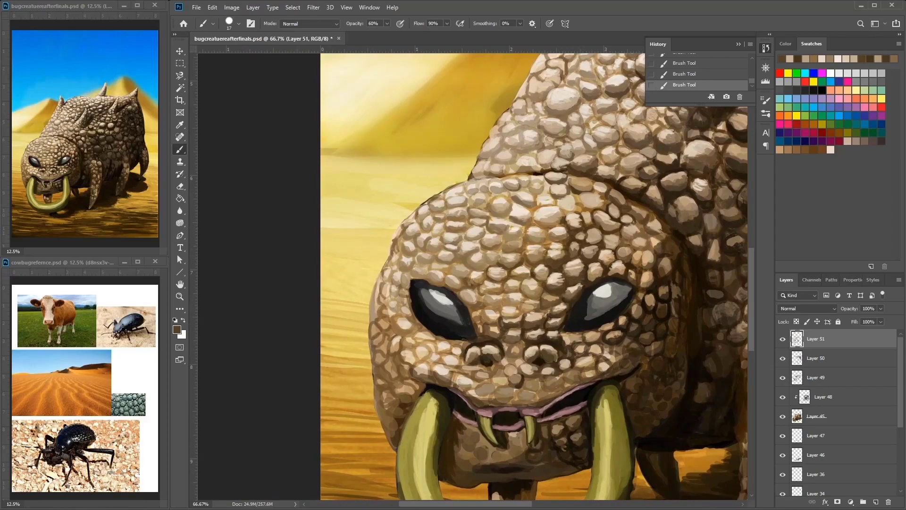
scroll(429, 147, "up", 1)
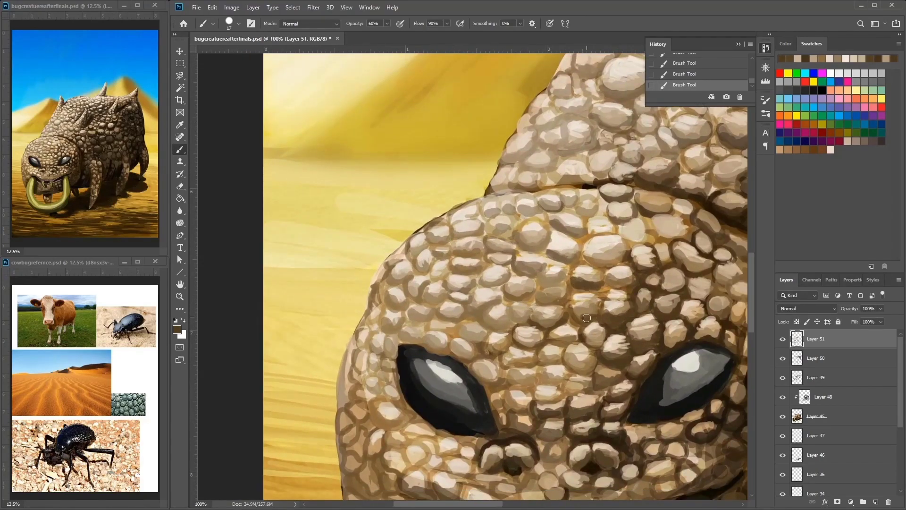
scroll(581, 311, "right", 2)
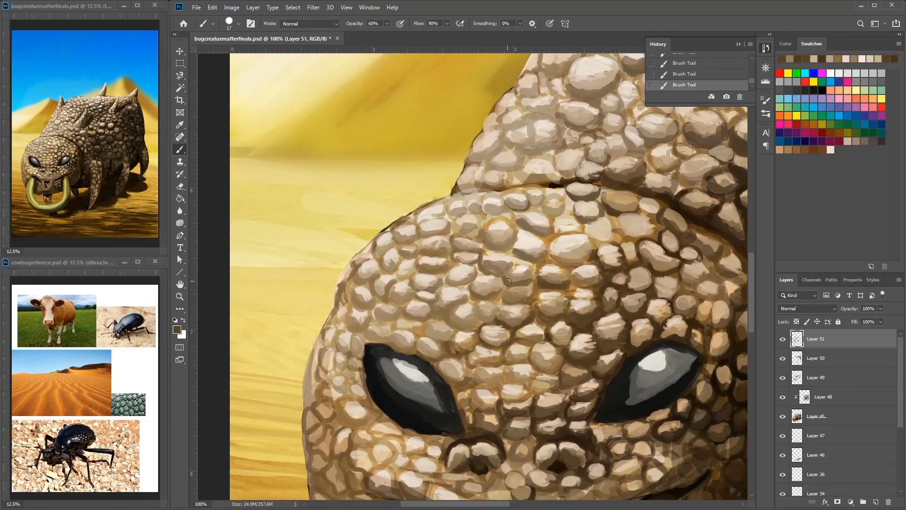
scroll(520, 288, "left", 4)
left_click(583, 211, "alt")
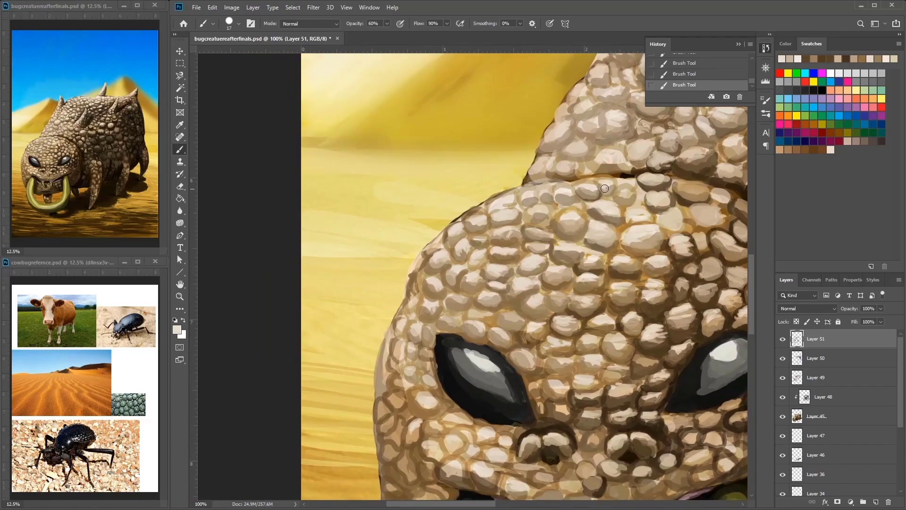
left_click_drag(555, 186, 472, 221)
left_click_drag(515, 198, 467, 222)
Step: Shrink the brush to 7 px and touch up the scales along the head's upper left-hand contour
right_click(460, 219)
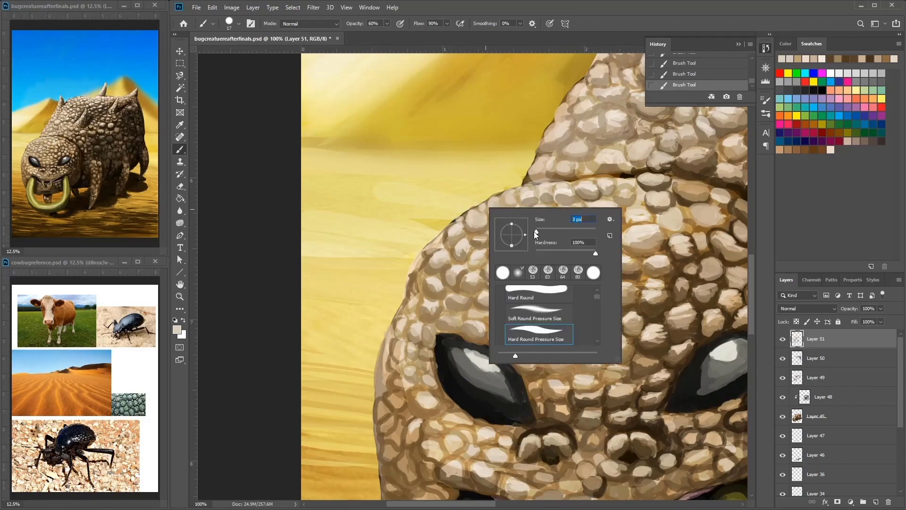
left_click(461, 232, "ctrl")
key("Escape")
left_click_drag(509, 175, 534, 161)
mouse_move(488, 255)
left_mouse_down()
mouse_move(565, 186)
mouse_move(496, 241)
left_mouse_up()
left_click_drag(528, 181, 490, 265)
scroll(483, 282, "down", 2)
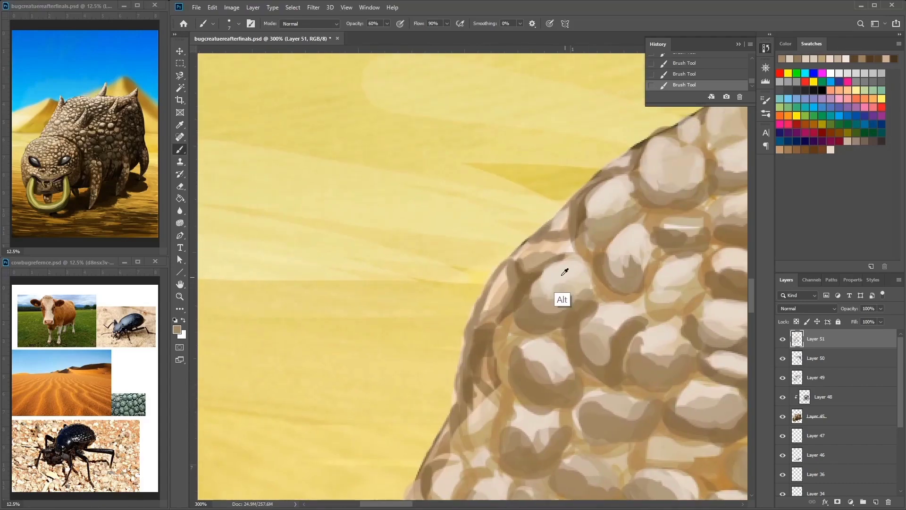
Step: Define the small edge scales above the left-hand eye's outer corner with sampled pale beige and tan
scroll(479, 329, "up", 1)
left_click(489, 314, "alt")
left_click_drag(488, 315, 539, 266)
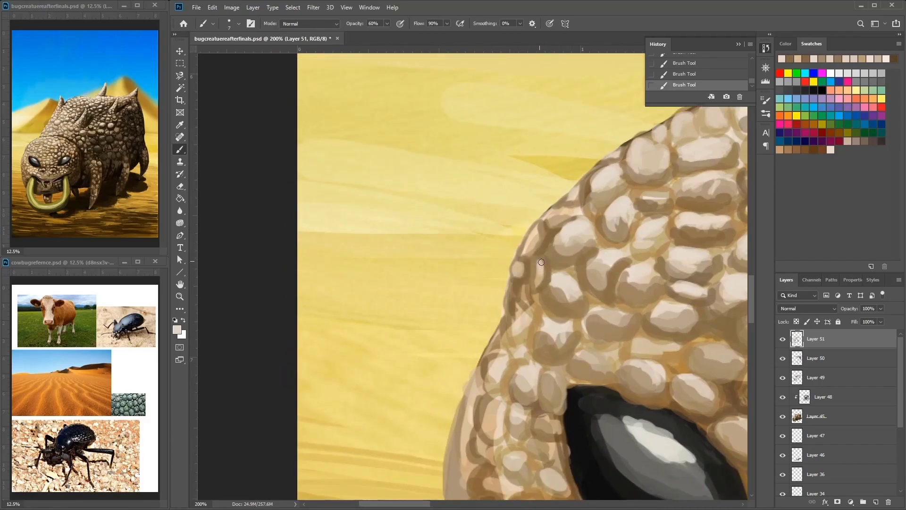
left_click(521, 285, "alt")
scroll(511, 277, "down", 2)
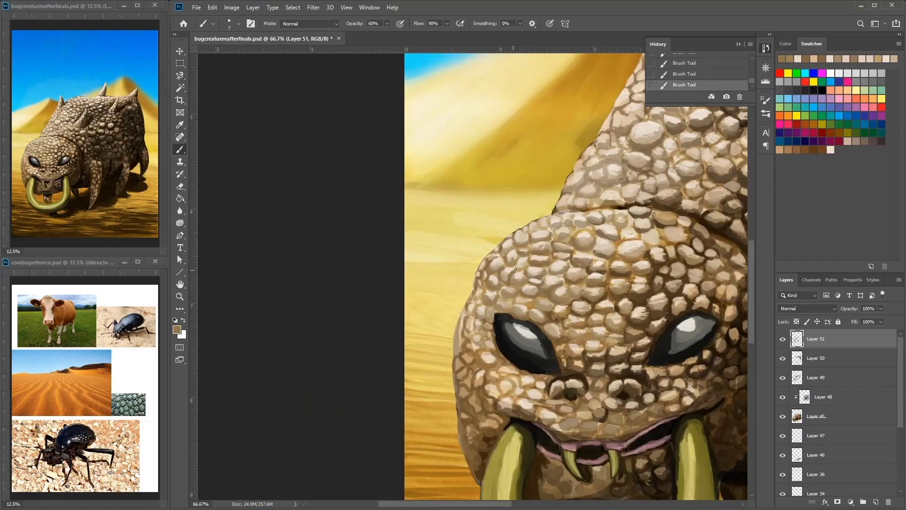
left_click_drag(571, 211, 606, 186)
left_click_drag(522, 265, 493, 201)
Step: Enlarge the brush to 20 px and refine the forehead scales above the left-hand eye with sampled tan tones
key("bracketright")
key("bracketright")
key("bracketright")
key("bracketright")
left_click(543, 224, "alt")
left_click(537, 216, "alt")
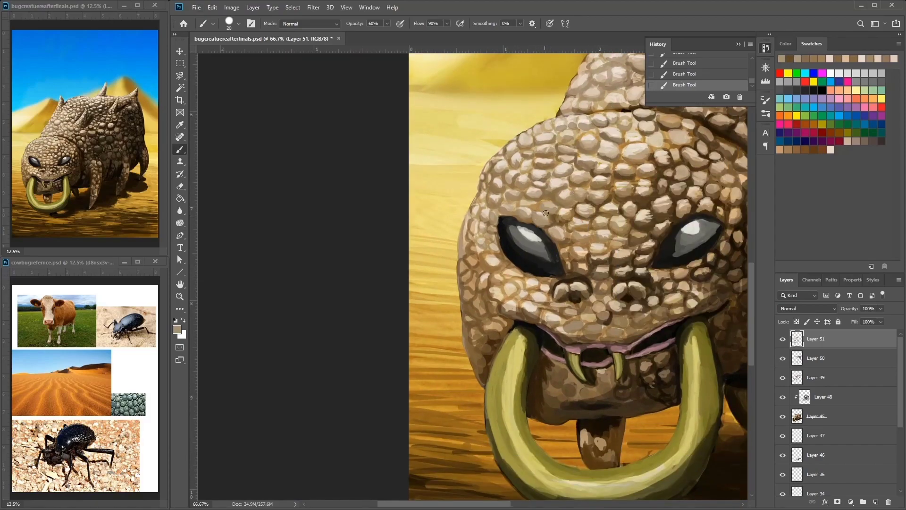
left_click_drag(534, 211, 553, 204)
left_click(573, 193, "alt")
mouse_move(656, 158)
left_mouse_down()
mouse_move(613, 130)
mouse_move(647, 149)
left_mouse_up()
Step: Refine the scales between the left-hand eye and the nostril with sampled cream highlights and brown shadows
left_click(557, 260, "alt")
left_click(590, 257, "alt")
mouse_move(520, 245)
left_mouse_down()
mouse_move(563, 243)
mouse_move(623, 210)
left_mouse_up()
left_click(517, 221, "alt")
left_click(563, 160, "alt")
left_click(589, 217, "alt")
left_click(595, 218, "alt")
left_click(622, 220, "alt")
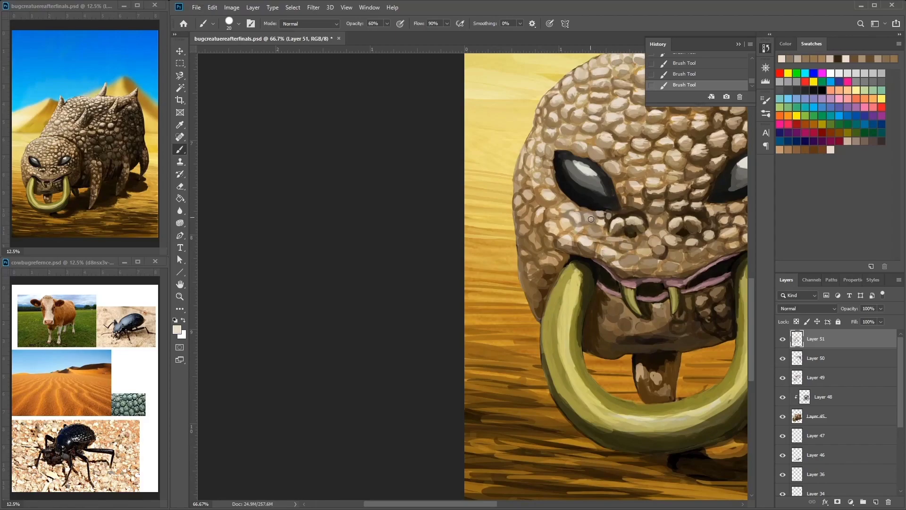
left_click(571, 187, "alt")
left_click(568, 200, "alt")
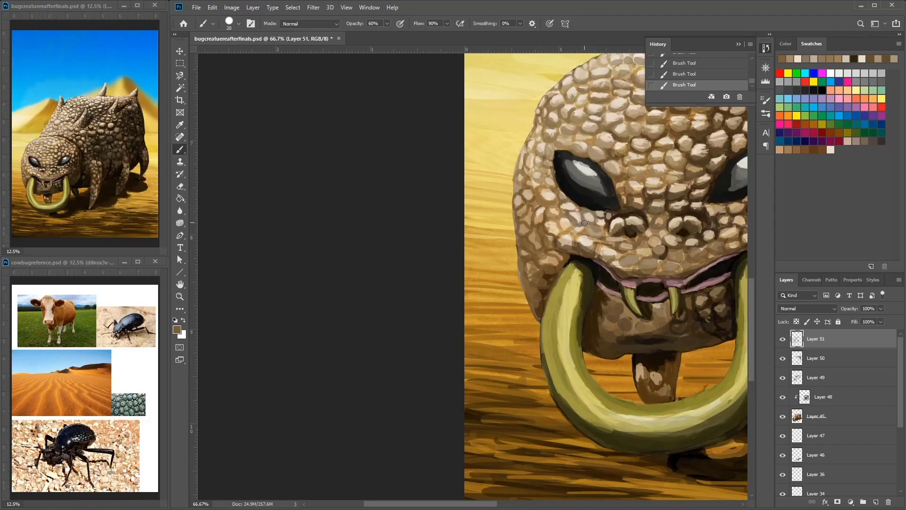
left_click_drag(584, 222, 528, 199)
mouse_move(609, 217)
left_mouse_down()
mouse_move(557, 271)
mouse_move(534, 256)
left_mouse_up()
Step: Shade around both nostrils with sampled tan and dark brown
left_click(557, 271, "alt")
left_click(569, 265, "alt")
left_click(583, 253, "alt")
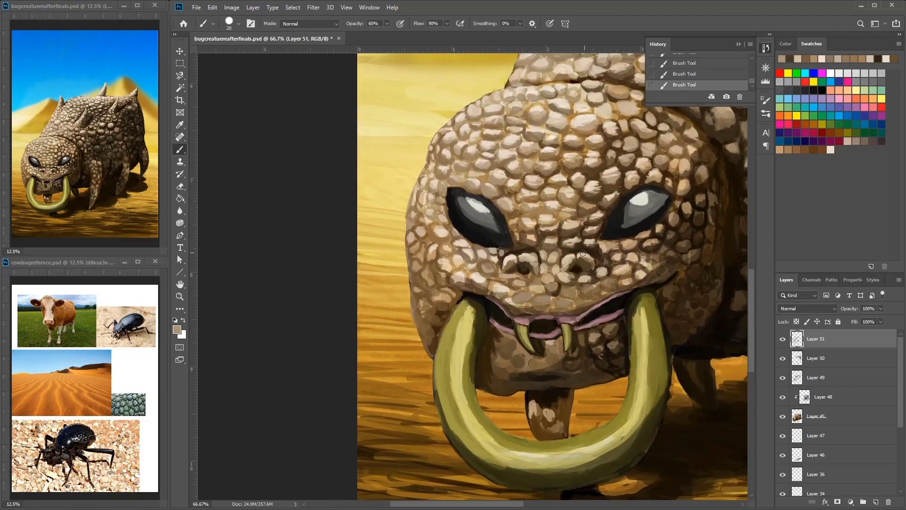
left_click(589, 270, "alt")
left_click(573, 264, "alt")
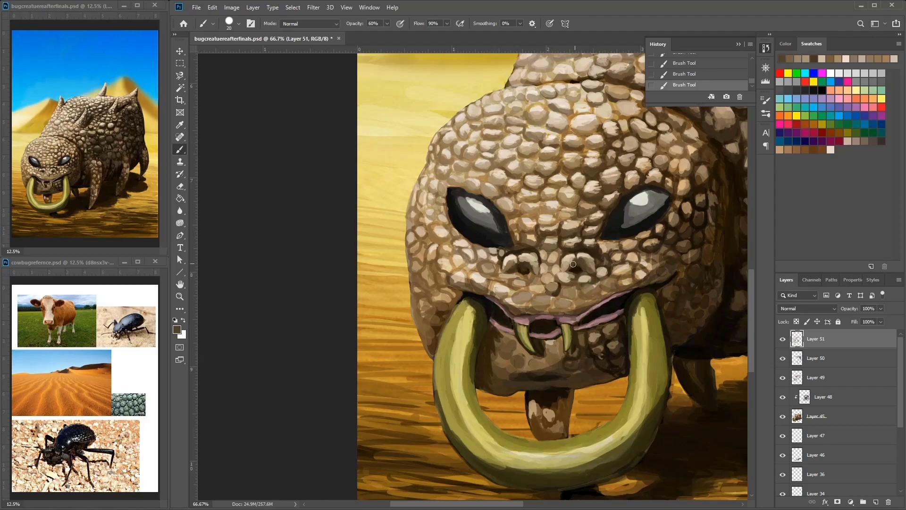
left_click(524, 271, "alt")
left_click_drag(543, 226, 582, 287)
Step: Brighten the scales between the two eyes with a sampled pale pinkish beige
left_click(614, 207, "alt")
left_click(550, 247, "alt")
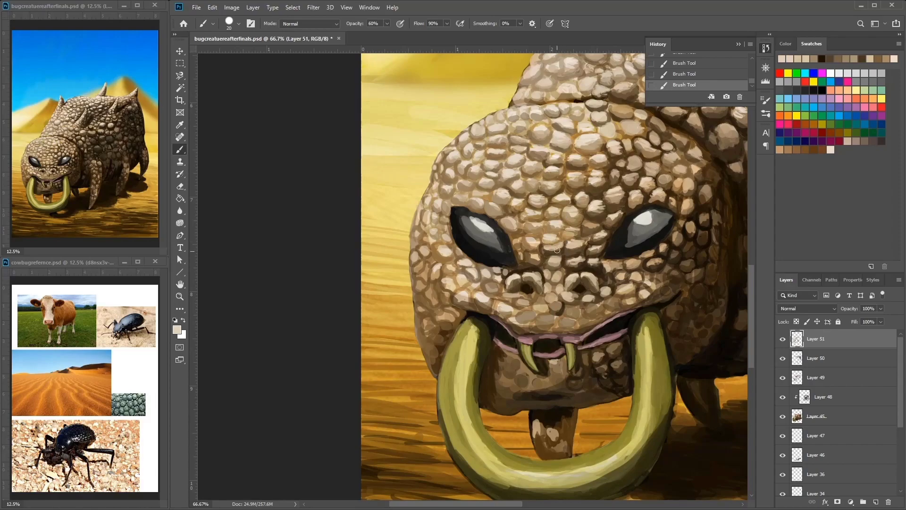
left_click_drag(552, 219, 546, 228)
left_click(546, 228, "alt")
left_click(544, 227, "alt")
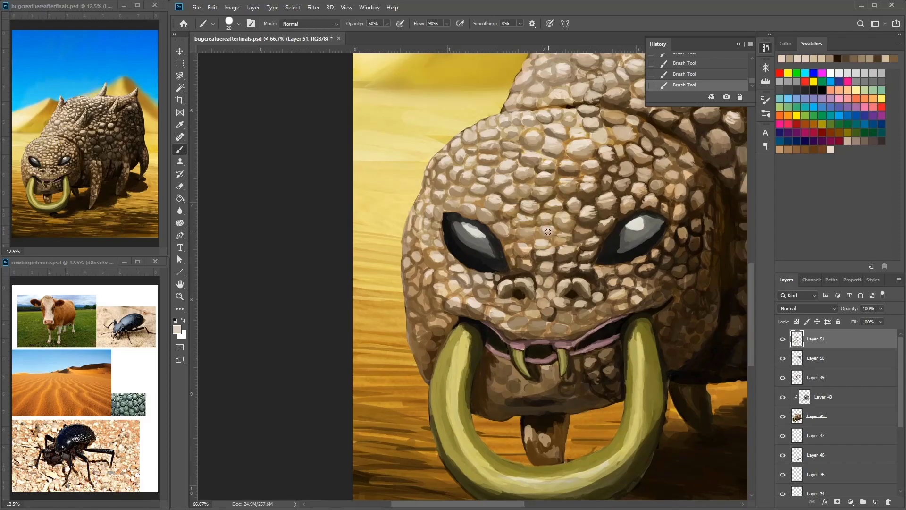
Step: Refine the upper forehead scales on the head's shaded side with sampled dark brown and pale beige
scroll(520, 233, "up", 3)
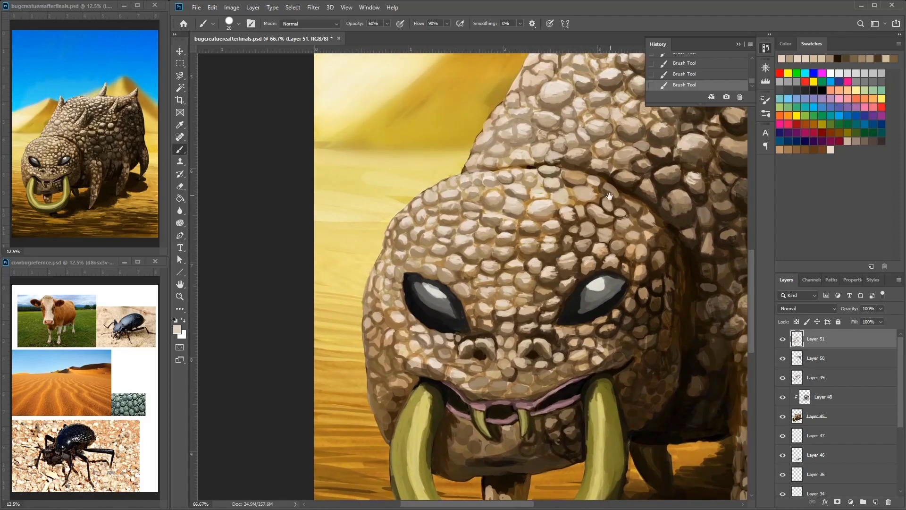
scroll(525, 181, "up", 2)
scroll(526, 181, "right", 2)
scroll(523, 212, "right", 3)
left_click(523, 249, "alt")
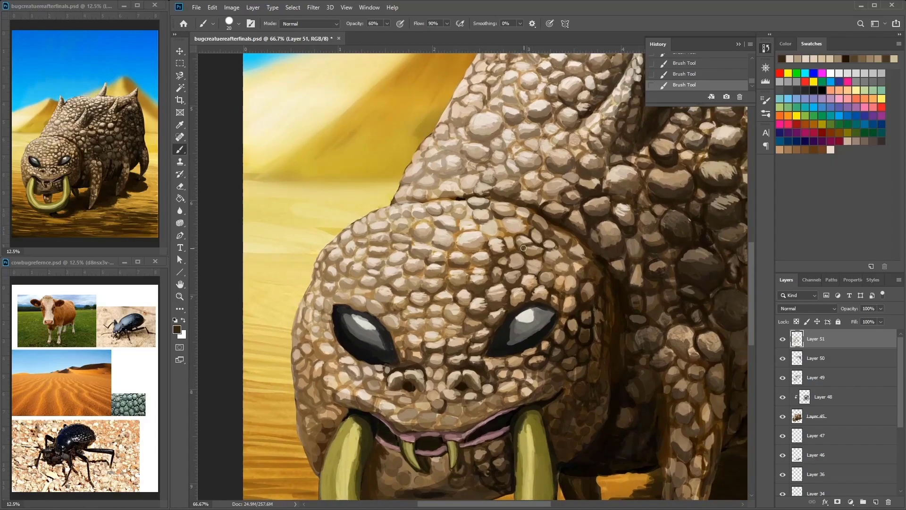
left_click(512, 249, "alt")
scroll(513, 263, "up", 2)
scroll(514, 263, "right", 1)
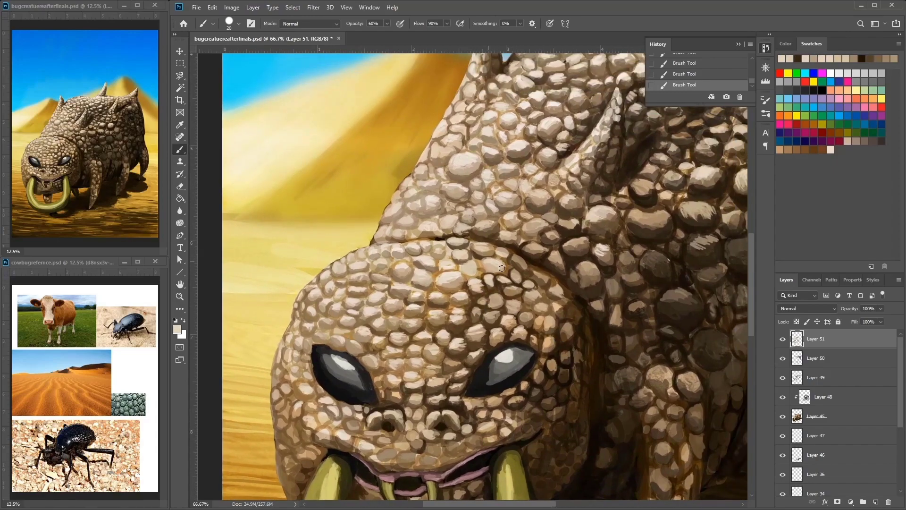
left_click(500, 204, "alt")
Step: Add sampled very pale highlights and dark accents to the scales at the top of the forehead below the neck
scroll(433, 298, "up", 2)
scroll(434, 298, "right", 1)
left_click(435, 286, "alt")
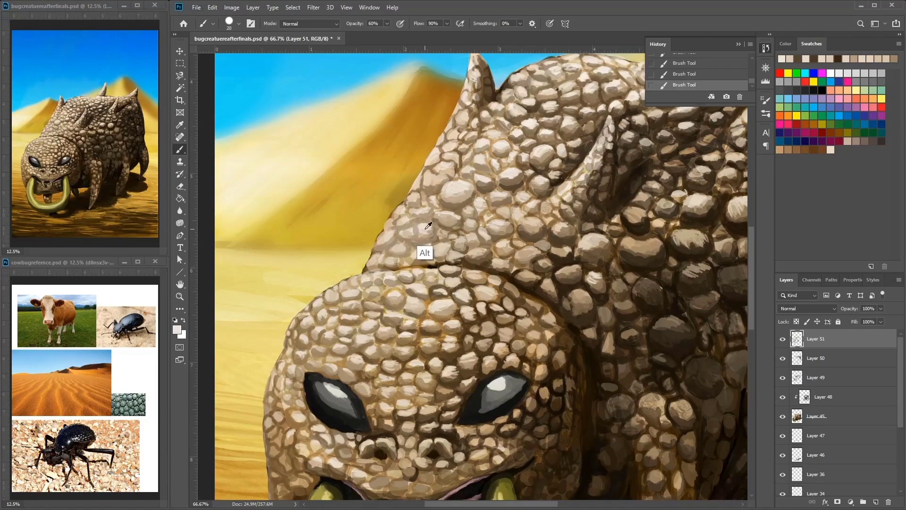
left_click(439, 290, "alt")
scroll(422, 292, "left", 1)
left_click(436, 284, "alt")
left_click(454, 284, "alt")
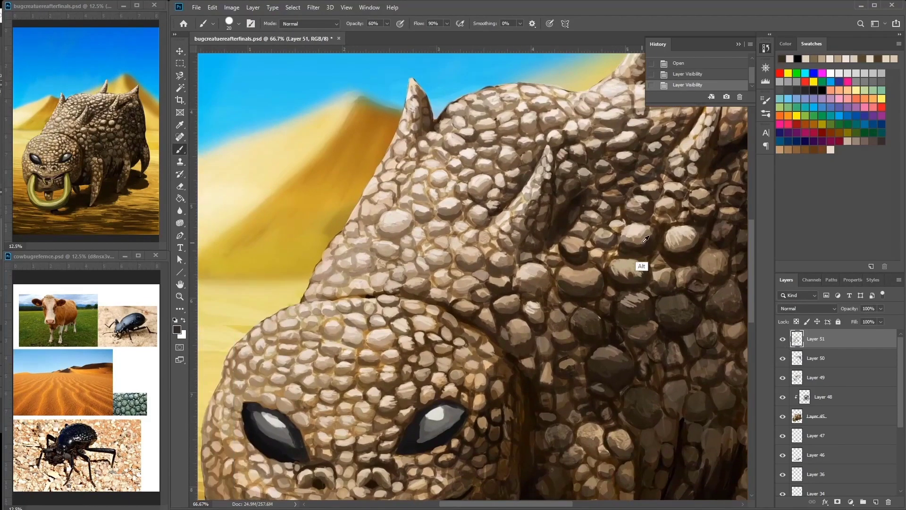
Step: Highlight the neck scales beside the large horn's base with a sampled pale beige
left_click(546, 285, "alt")
left_click(531, 296)
scroll(531, 295, "left", 2)
left_click(539, 286)
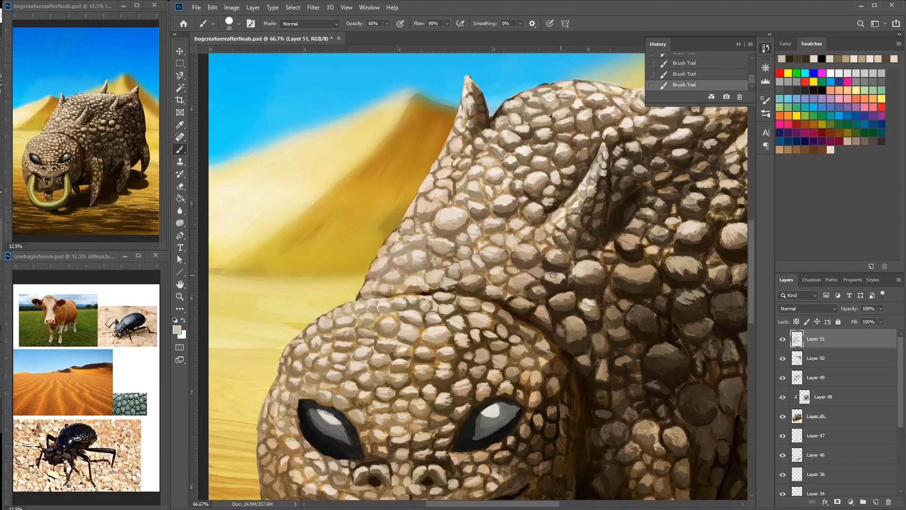
scroll(538, 286, "left", 3)
left_click(538, 286, "alt")
left_click(538, 285)
Step: Refine the lowest neck scales and the crease above the head with sampled pinkish beige and dark brown
left_click(504, 295, "alt")
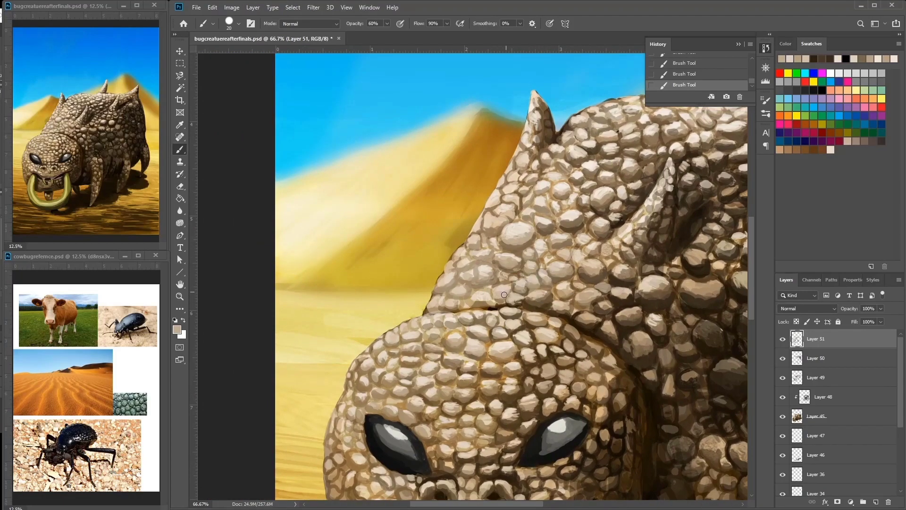
left_click(469, 302, "alt")
left_click(484, 302)
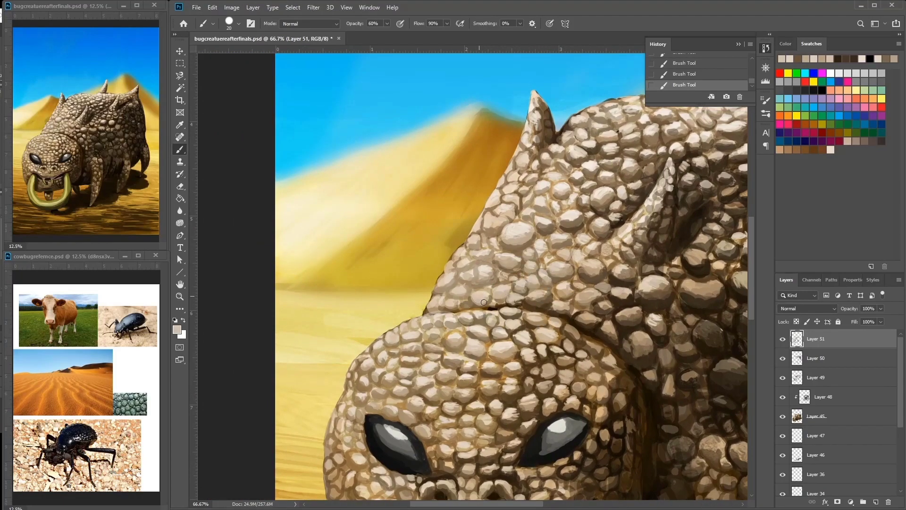
left_click(509, 301, "alt")
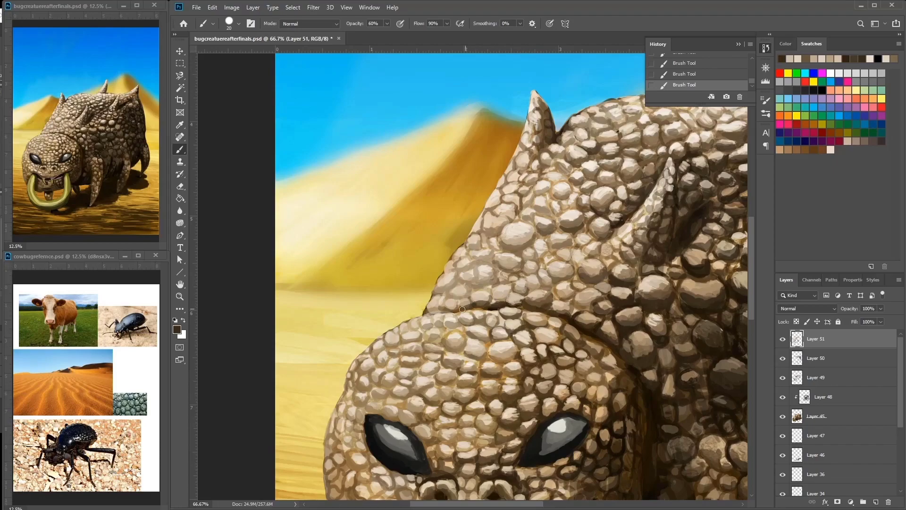
key("ctrl+plus")
left_click(488, 316, "alt")
left_click_drag(444, 319, 402, 254)
Step: Refine the scales along the top centre of the head with sampled pale beige, tan and dark brown
left_click(469, 296, "alt")
left_click(439, 313, "alt")
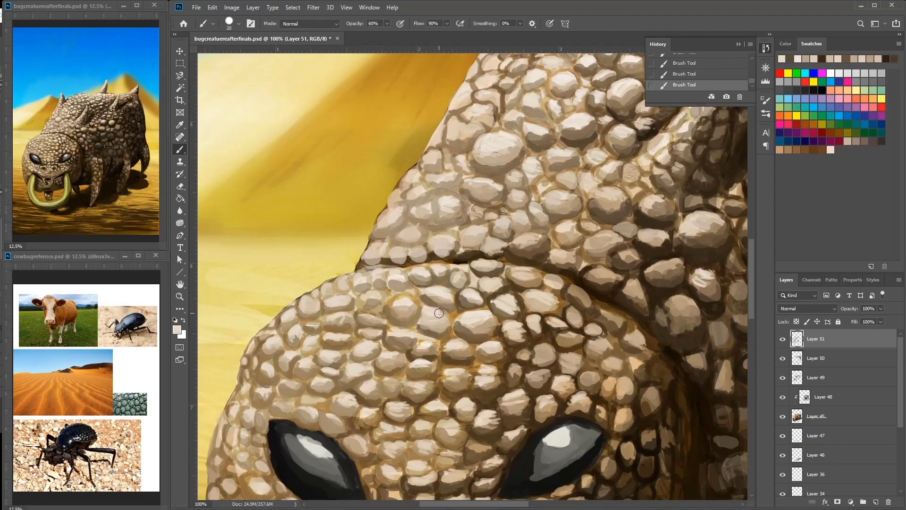
left_click_drag(515, 322, 484, 279)
left_click(467, 239, "alt")
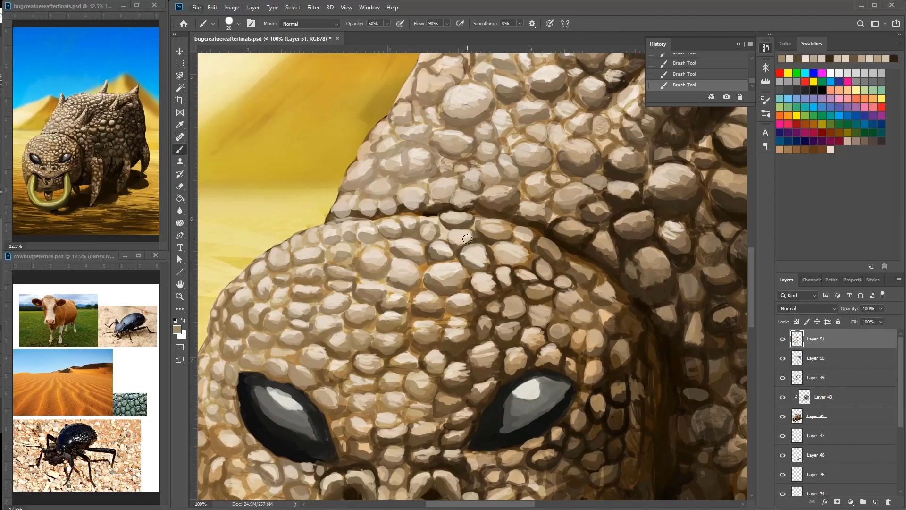
left_click(462, 229, "alt")
left_click(487, 239, "alt")
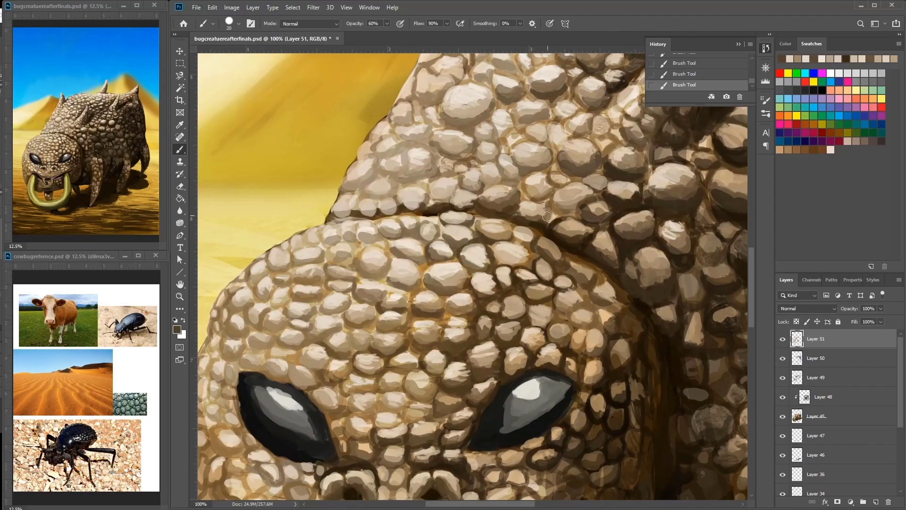
left_click_drag(537, 263, 499, 165)
left_click(508, 181, "alt")
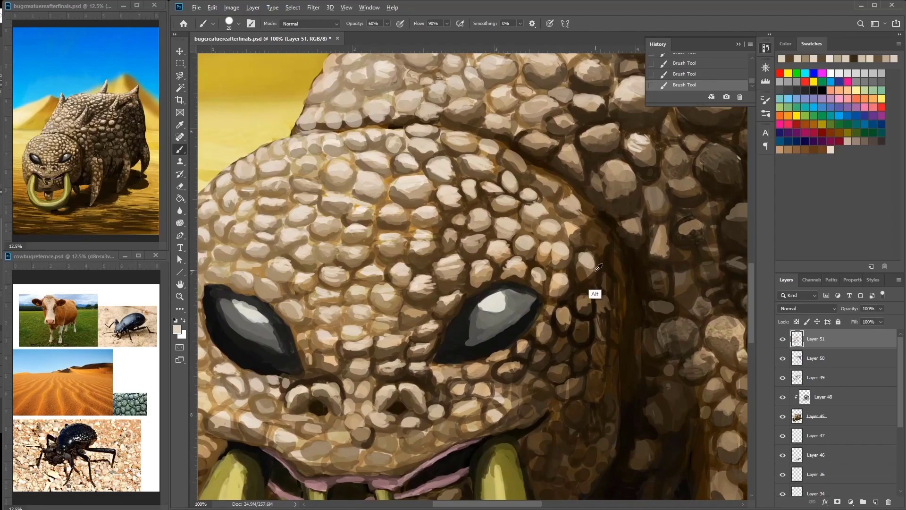
Step: Shape the scales on the head's shaded edge beside the right-hand eye with sampled brown and very dark brown
left_click(585, 264, "alt")
left_click_drag(575, 249, 604, 195)
left_click(629, 257, "alt")
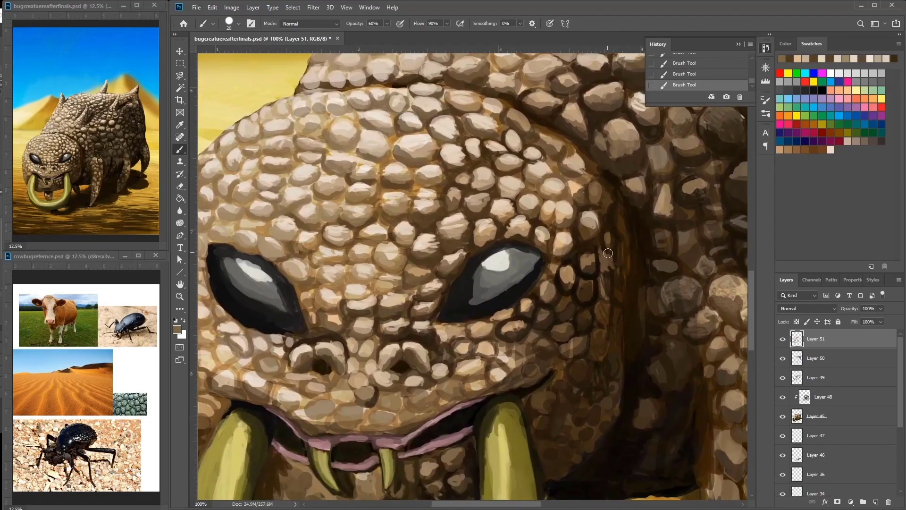
left_click(627, 227, "alt")
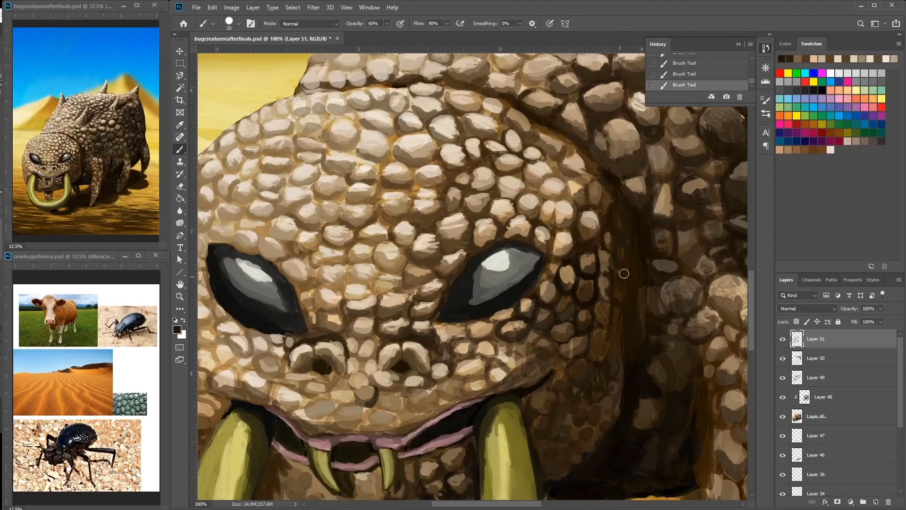
Step: Refine the scales between the right-hand eye and the mouth corner with sampled browns
left_click(607, 388, "alt")
left_click(577, 370, "alt")
left_click(521, 372, "alt")
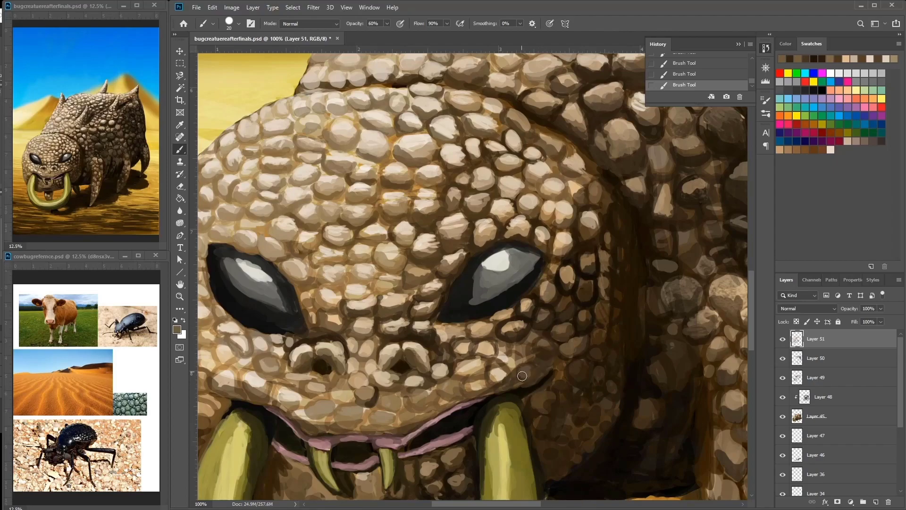
left_click(526, 366, "alt")
left_click(508, 359, "alt")
mouse_move(463, 383)
left_mouse_down()
mouse_move(503, 331)
mouse_move(441, 371)
mouse_move(410, 375)
mouse_move(554, 316)
left_mouse_up()
left_click(516, 353, "alt")
mouse_move(515, 353)
left_mouse_down()
mouse_move(482, 314)
mouse_move(453, 340)
mouse_move(486, 314)
left_mouse_up()
Step: Refine the snout scales between the nostrils and upper lip with sampled pale beige and dark brown, and shrink the brush to 6 px
left_click(460, 330, "alt")
left_click(468, 326, "alt")
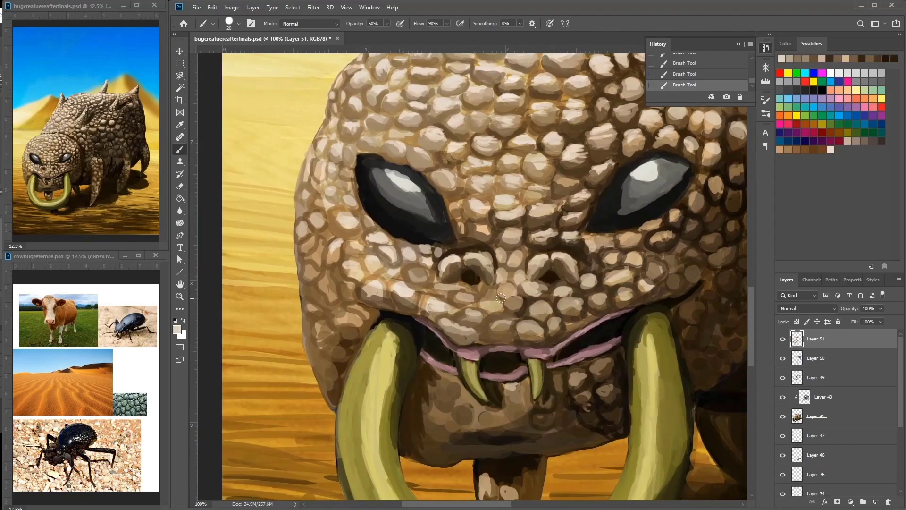
left_click(518, 301)
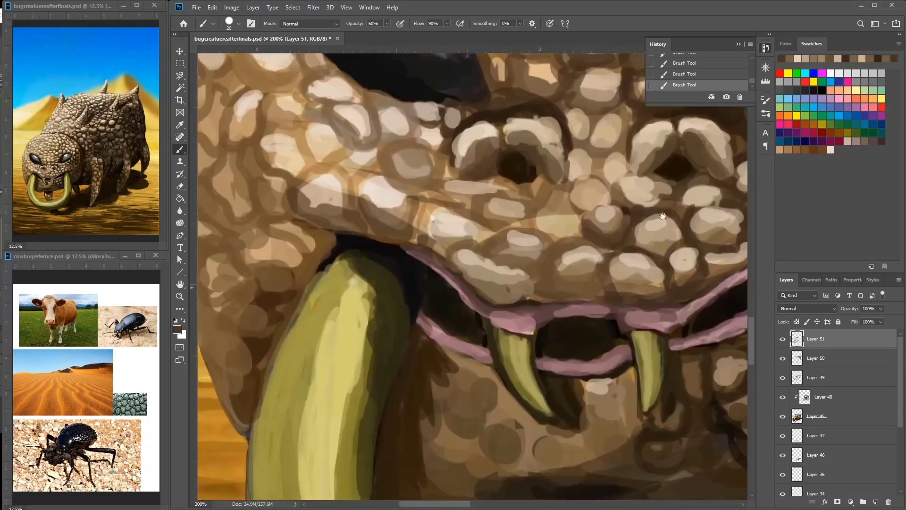
right_click(615, 251)
key("Return")
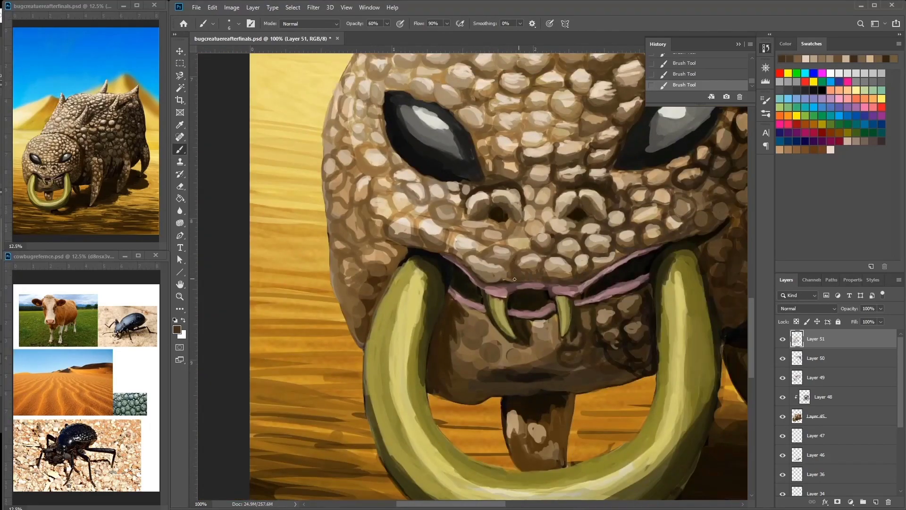
Step: Refine the chin scales just below the mouth, between the two small fangs, with sampled browns
left_click_drag(487, 260, 505, 203)
left_click(554, 286, "alt")
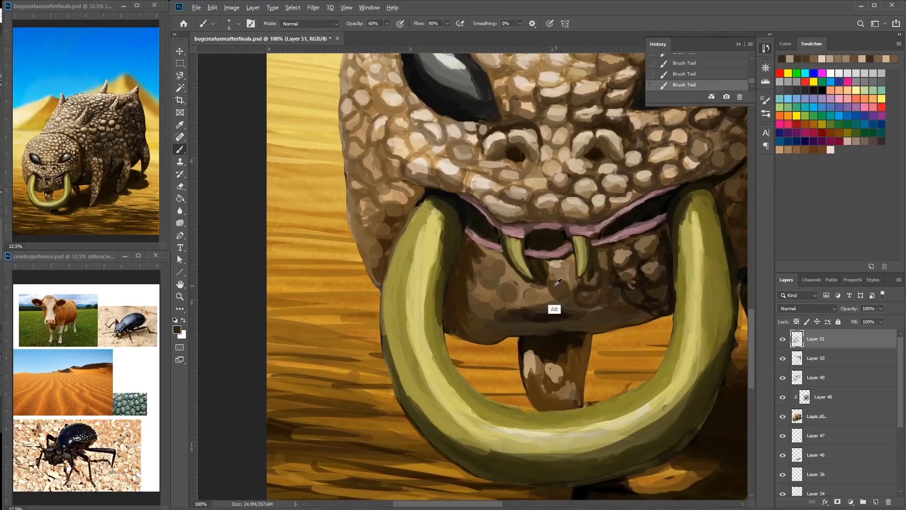
left_click(554, 286, "alt")
left_click(570, 259)
mouse_move(621, 297)
left_mouse_down()
mouse_move(638, 234)
mouse_move(674, 197)
left_mouse_up()
Step: Refine the scales across the upper centre of the forehead with sampled pale beige and grey-brown
left_click_drag(659, 118, 610, 411)
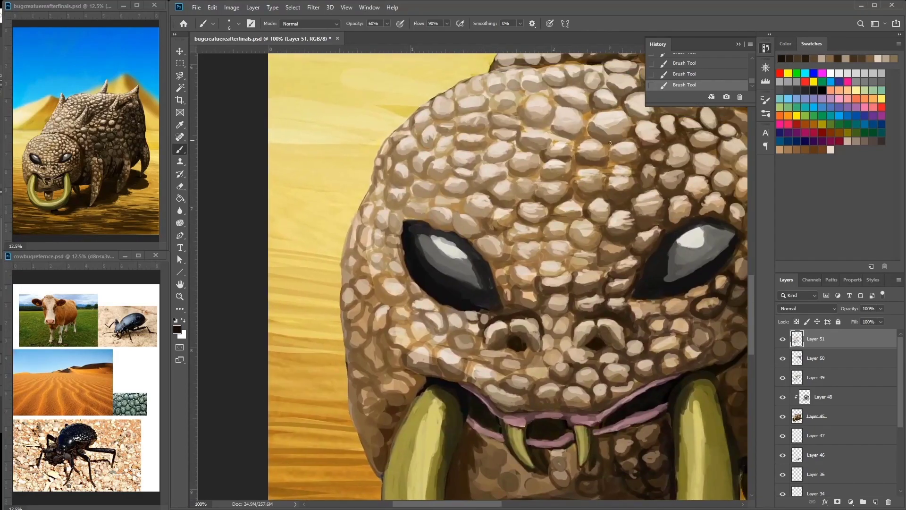
left_click(611, 134, "alt")
left_click_drag(571, 114, 553, 149)
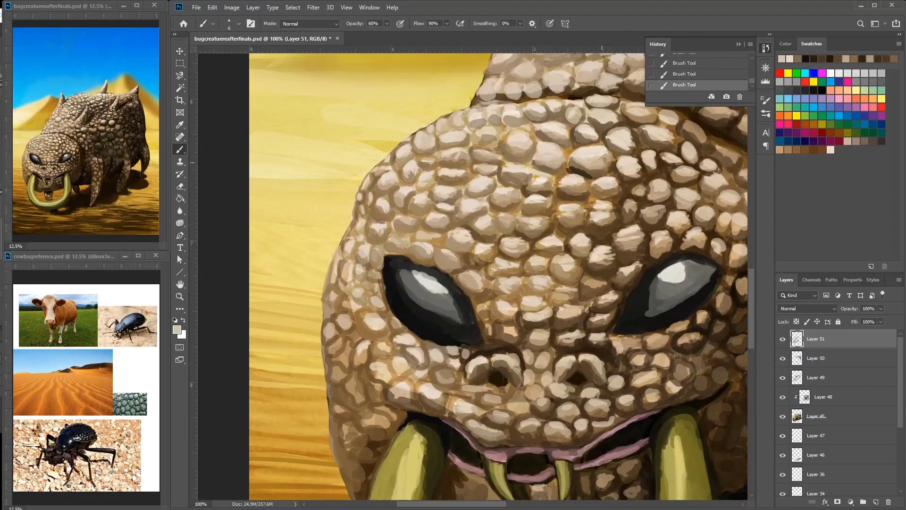
left_click(548, 155, "alt")
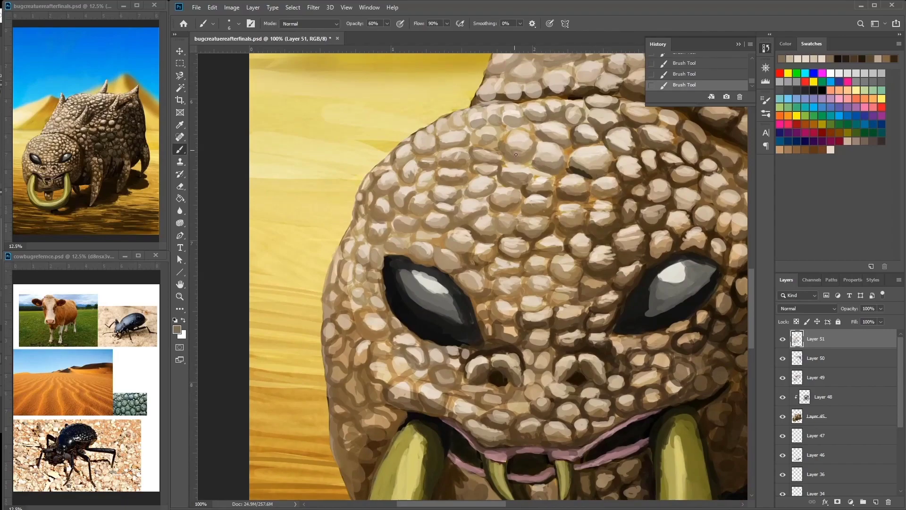
left_click(477, 140, "alt")
left_click(487, 141, "alt")
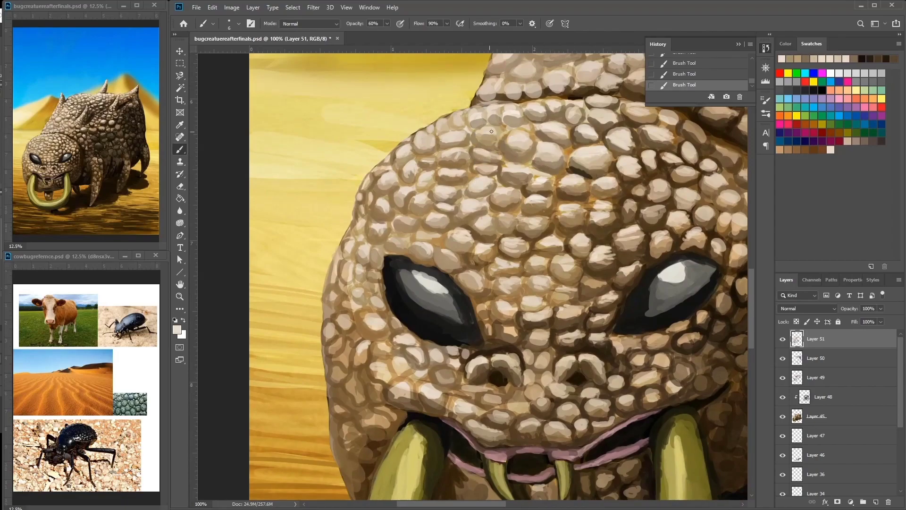
Step: Shape the small scales along the head's sunlit upper outline with sampled pale beige and tan
key("ctrl+plus")
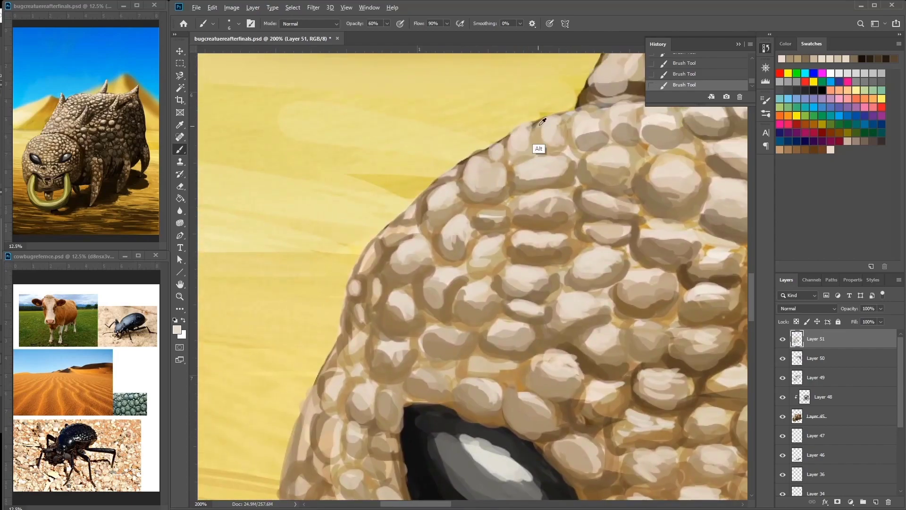
left_click(518, 137, "alt")
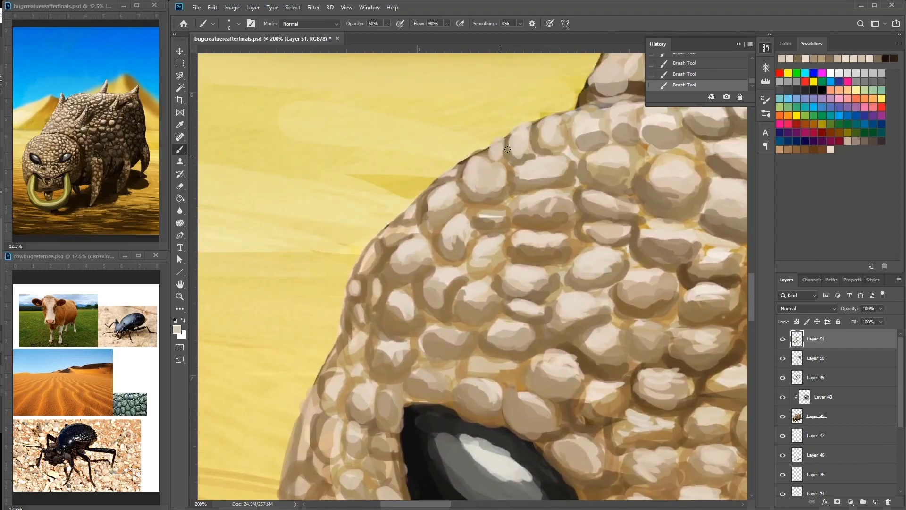
left_click(499, 152, "alt")
left_click(488, 162, "alt")
left_click_drag(458, 155, 476, 172)
left_click(526, 154, "alt")
left_click(569, 167, "alt")
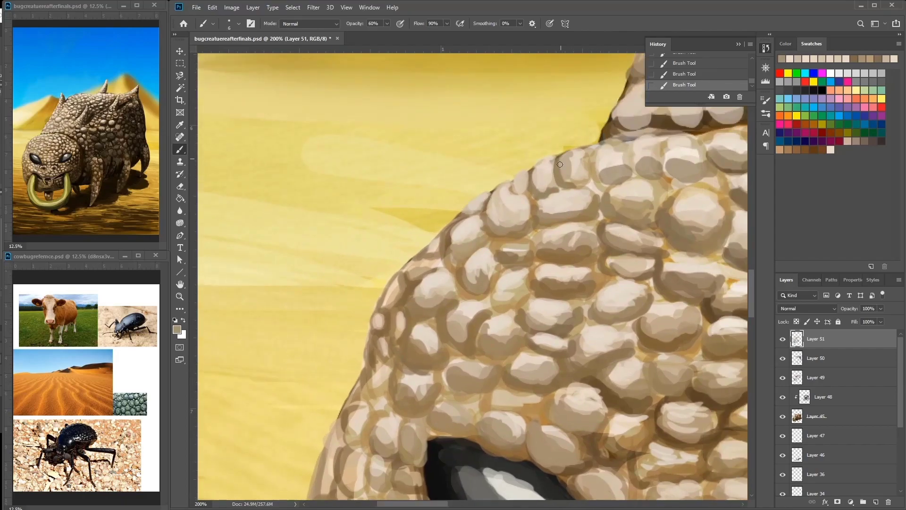
Step: Fill the gaps between the scales at the head's top edge near the neck with sampled tan and pale beige
left_click_drag(540, 189, 451, 224)
left_click(507, 186, "alt")
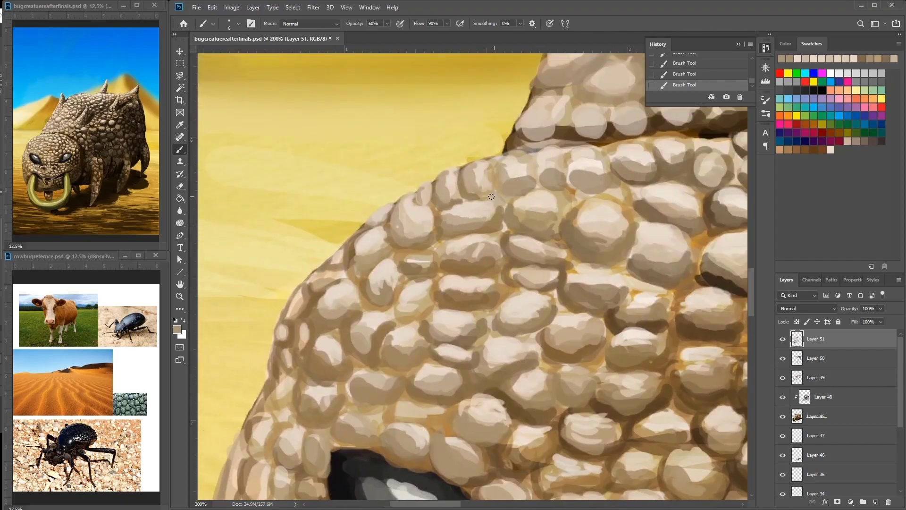
left_click(503, 217, "alt")
left_click(519, 236, "alt")
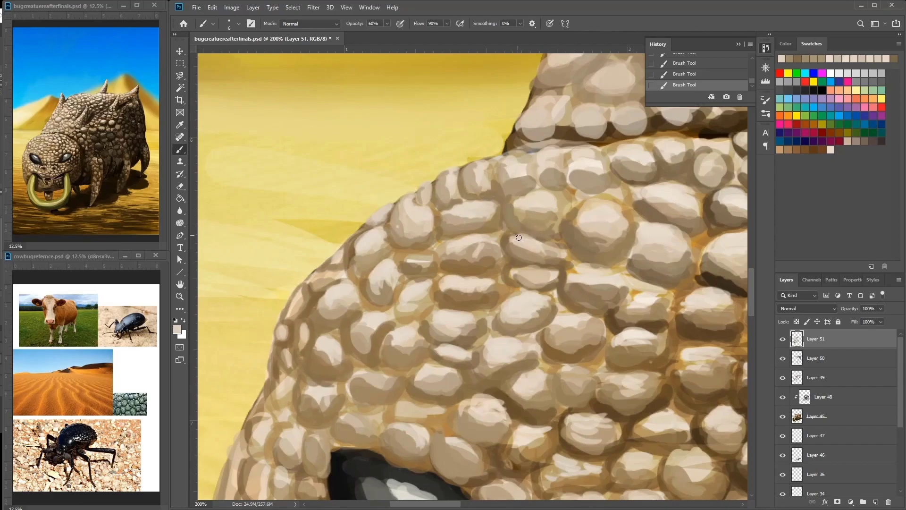
left_click(617, 258, "alt")
Step: Refine the forehead scales above the left-hand eye with sampled beige and brown tones
left_click_drag(640, 260, 501, 222)
left_click(475, 255, "alt")
left_click(556, 227, "alt")
mouse_move(450, 248)
left_mouse_down()
mouse_move(483, 252)
mouse_move(499, 234)
mouse_move(442, 192)
mouse_move(451, 201)
mouse_move(429, 196)
mouse_move(444, 188)
mouse_move(484, 218)
mouse_move(513, 172)
left_mouse_up()
left_click(425, 203, "alt")
left_click(442, 191, "alt")
left_click(443, 188, "alt")
left_click(475, 194, "alt")
left_click(477, 208, "alt")
left_click(543, 173, "alt")
Step: Shape the large round scale on the upper forehead and the scales above it with sampled beige and brown
mouse_move(540, 160)
left_mouse_down()
mouse_move(545, 192)
mouse_move(566, 173)
mouse_move(560, 218)
left_mouse_up()
left_click(548, 174, "alt")
left_click(547, 189, "alt")
left_click(548, 191, "alt")
left_click(576, 177, "alt")
left_click_drag(538, 163, 524, 214)
left_click(539, 165, "alt")
left_click(540, 164, "alt")
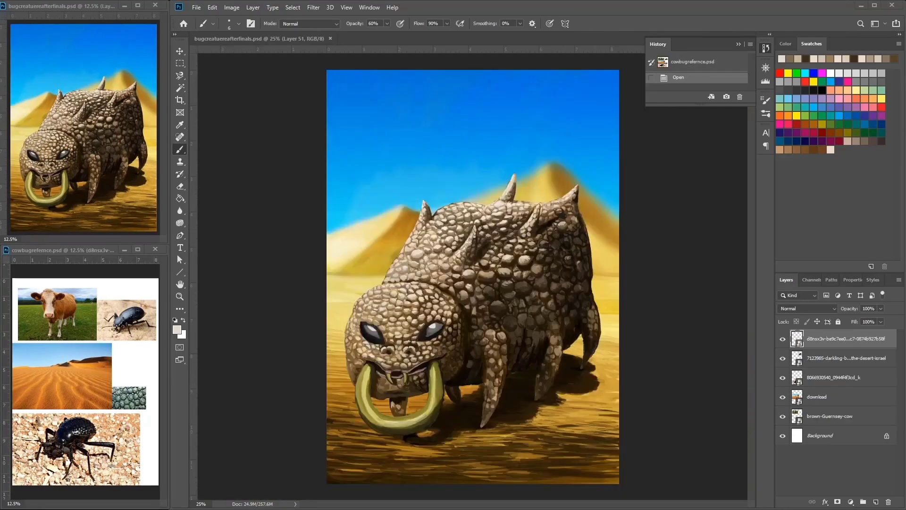
Step: Use the Hard Round Pressure Size brush at 21 px to refine the scales where the neck meets the head with sampled beige and brown
right_click(659, 283)
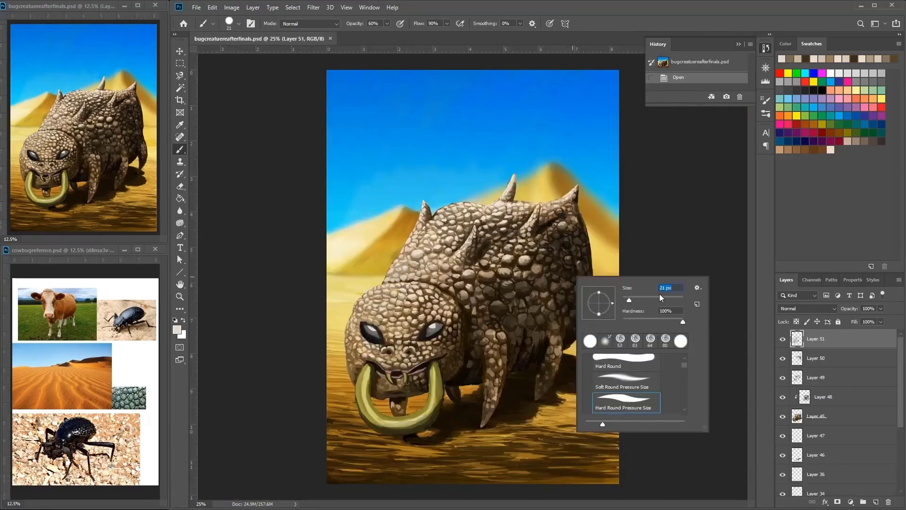
scroll(653, 255, "up", 2)
mouse_move(653, 255)
left_mouse_down()
mouse_move(649, 269)
mouse_move(656, 252)
left_mouse_up()
left_click(649, 268, "alt")
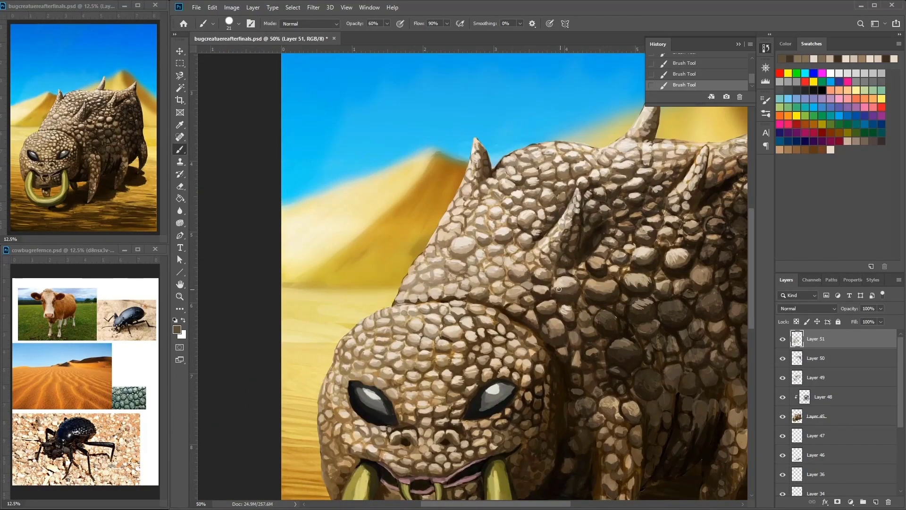
left_click(531, 325, "alt")
left_click(501, 289, "alt")
left_click(498, 273, "alt")
left_click(499, 271, "alt")
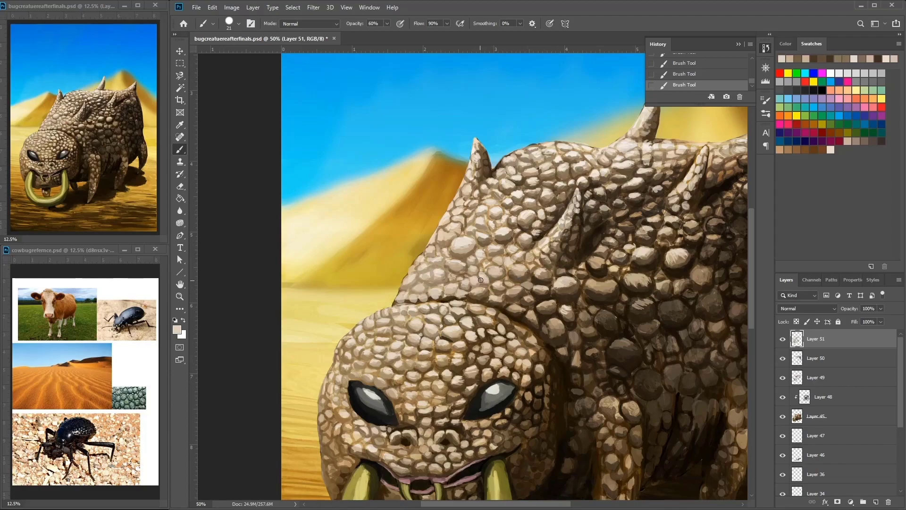
left_click_drag(473, 279, 534, 232)
left_click(546, 284, "alt")
left_click(548, 293, "alt")
Step: Refine the scales on the head's shaded side above the right-hand eye with sampled browns and beige
key("ctrl+plus")
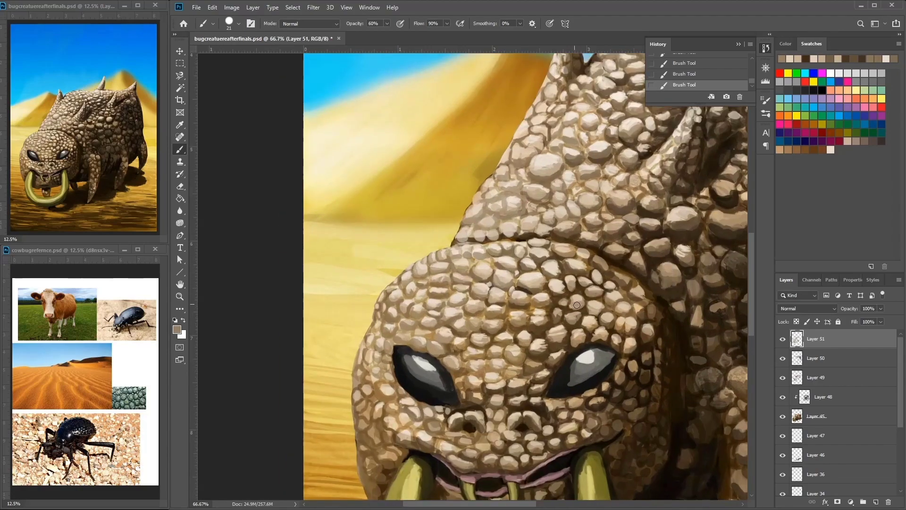
left_click(638, 313, "alt")
left_click(646, 316, "alt")
left_click(649, 308, "alt")
left_click(648, 313, "alt")
left_click(640, 318, "alt")
left_click(634, 314, "alt")
left_click(629, 306, "alt")
left_click(634, 323, "alt")
left_click(630, 345, "alt")
left_click_drag(630, 344, 640, 331)
Step: Adjust the forehead scales from the crown down to the left-hand eye with sampled grey-brown and tan
left_click(565, 268, "alt")
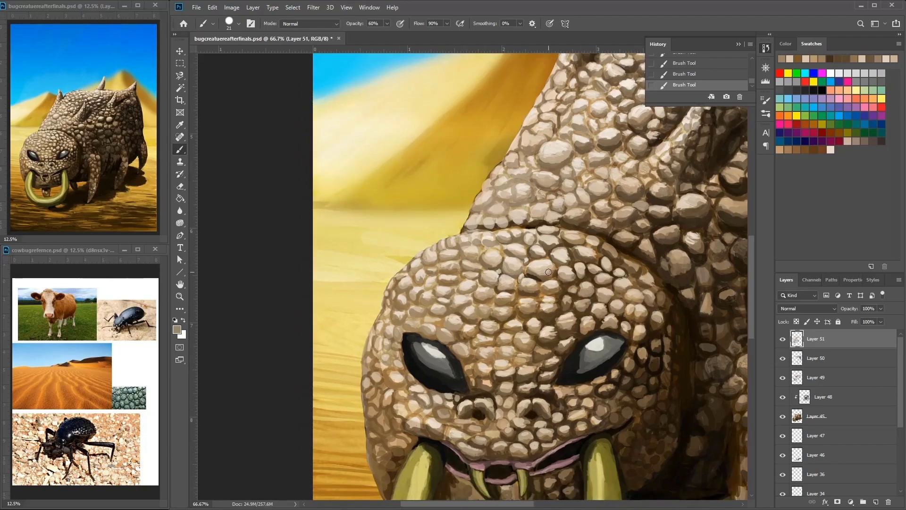
left_click(513, 285, "alt")
left_click(482, 312, "alt")
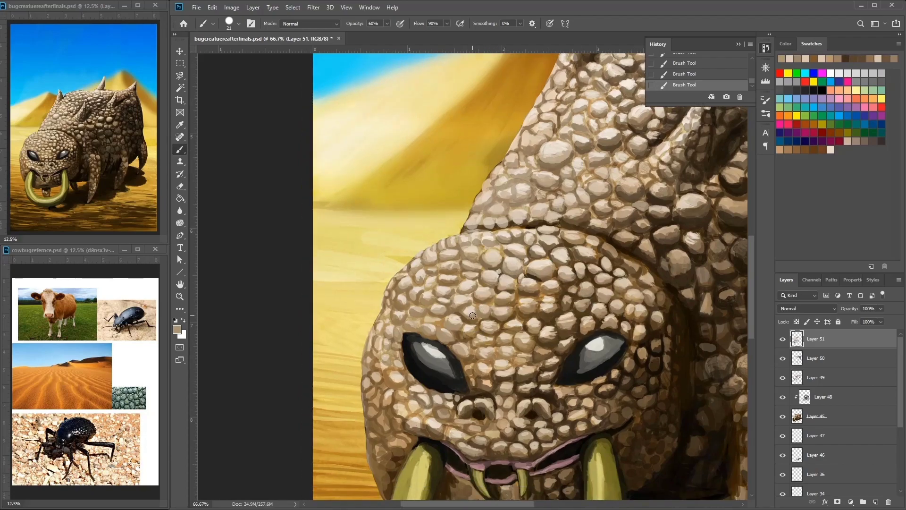
left_click(456, 343, "alt")
Step: Paint the scales beside the inner edge of the left-hand eye with sampled tan and pale beige
left_click_drag(495, 326, 580, 285)
left_click(562, 310, "alt")
left_click(547, 305, "alt")
left_click(545, 307, "alt")
left_click(547, 312, "alt")
left_click(546, 313, "alt")
left_click_drag(566, 335, 519, 305)
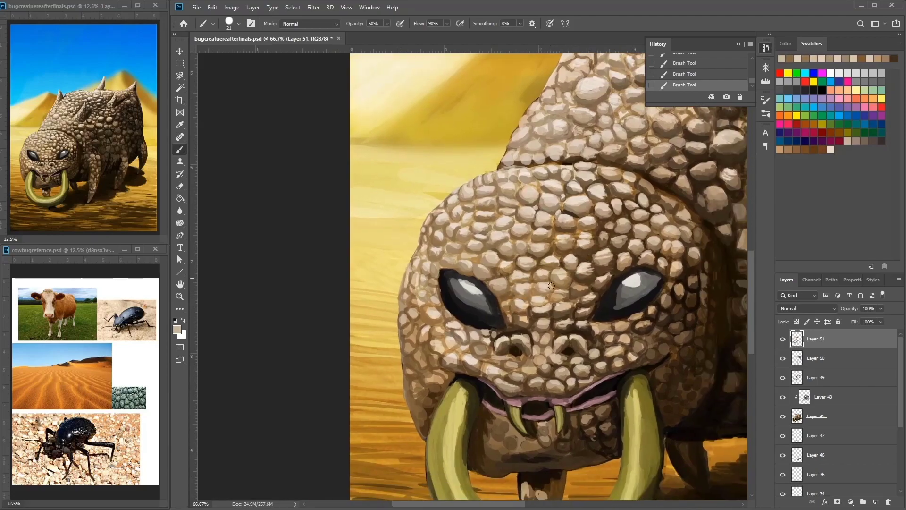
Step: Touch up the scales around the left-hand eye and above the left-hand nostril with sampled tones
left_click(521, 344, "alt")
left_click(522, 300, "alt")
left_click(526, 302, "alt")
left_click(434, 312, "alt")
left_click(461, 301, "alt")
Step: Shrink the brush to 14 px and refine the scales beside and below the right-hand eye with sampled browns
left_click(692, 320, "alt")
key("bracketleft")
left_click(680, 293, "alt")
left_click(621, 329, "alt")
left_click(625, 326, "alt")
left_click(585, 328, "alt")
Step: Refine the scales between the left-hand eye's inner corner and the nostril with sampled browns and tan
left_click(511, 326, "alt")
left_click(515, 324, "alt")
left_click(524, 334, "alt")
left_click(513, 325, "alt")
left_click(510, 316, "alt")
left_click(489, 264, "alt")
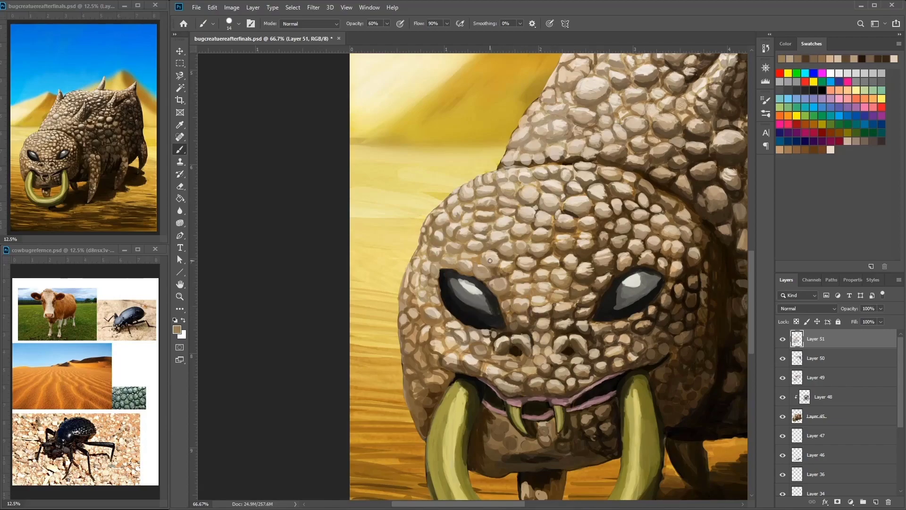
Step: Smooth the shading of the left-hand eye with sampled near-black and dark grey
key("ctrl+plus")
left_click(382, 289, "alt")
left_click_drag(382, 288, 359, 279)
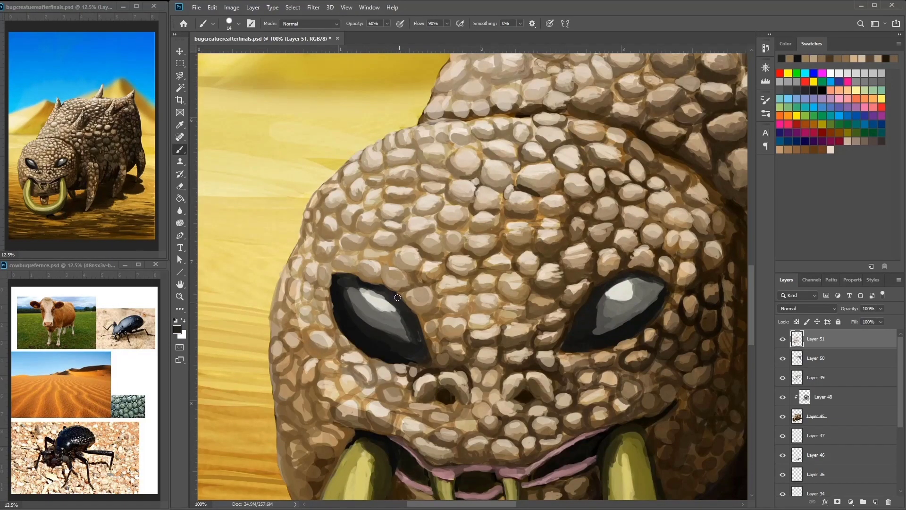
left_click(416, 337, "alt")
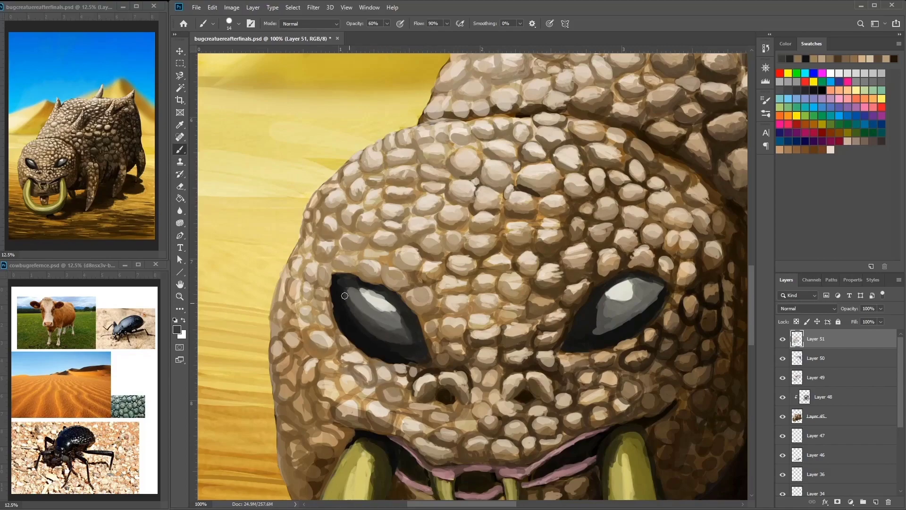
Step: Shape the scales along the upper rim of the left-hand eye with sampled browns and beige
left_click_drag(491, 301, 436, 272)
left_click(275, 236, "alt")
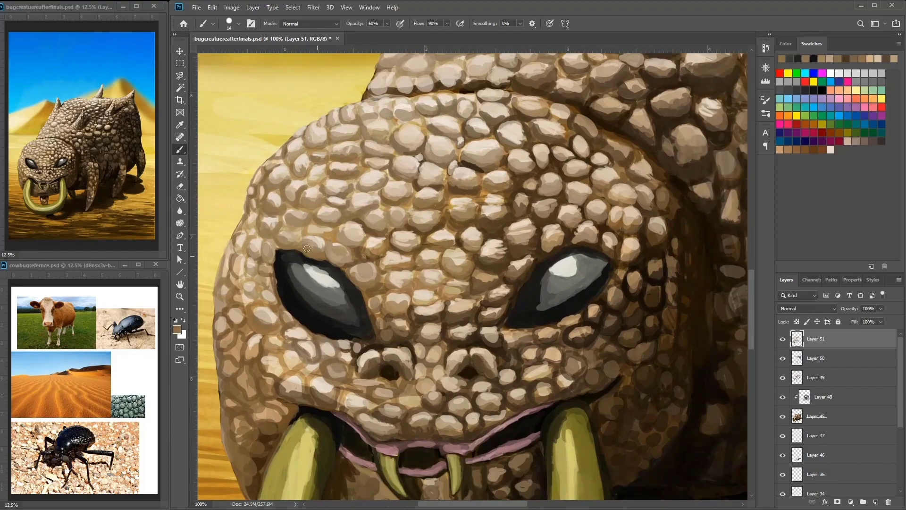
left_click_drag(324, 254, 301, 256)
left_click(289, 248, "alt")
left_click(282, 241, "alt")
left_click_drag(343, 233, 400, 263)
left_click(332, 222, "alt")
left_click(340, 231, "alt")
Step: Refine the scales on the head's sunlit side above the left-hand eye with sampled brown and pale beige
left_click_drag(338, 219, 526, 195)
left_click(455, 188, "alt")
left_click(443, 202, "alt")
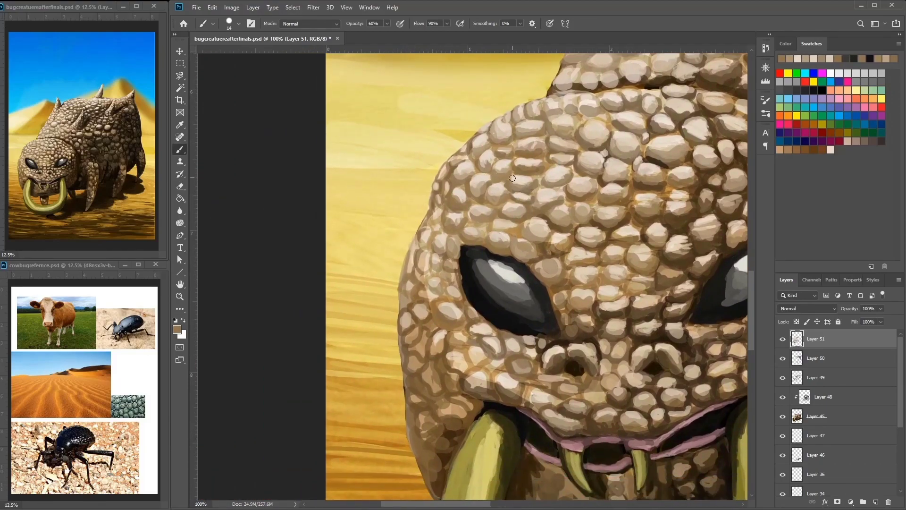
left_click(477, 212, "alt")
left_click(489, 209, "alt")
Step: Paint the scales just outside the outer corner of the left-hand eye with sampled pale beige and tan
left_click_drag(449, 221, 495, 205)
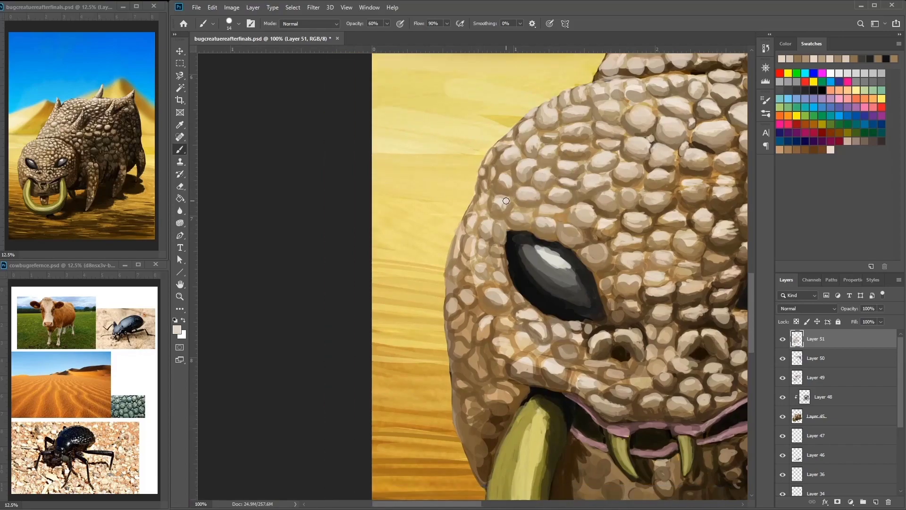
left_click(495, 205, "alt")
left_click(482, 209, "alt")
left_click(486, 228, "alt")
Step: Refine the scales along the head's sunlit edge beside the left-hand eye with sampled beige and tan
left_click_drag(496, 250, 475, 208)
left_click(497, 188, "alt")
left_click(492, 163, "alt")
left_click(491, 224, "alt")
left_click(476, 200, "alt")
left_click(477, 206, "alt")
left_click(474, 210, "alt")
left_click(470, 224, "alt")
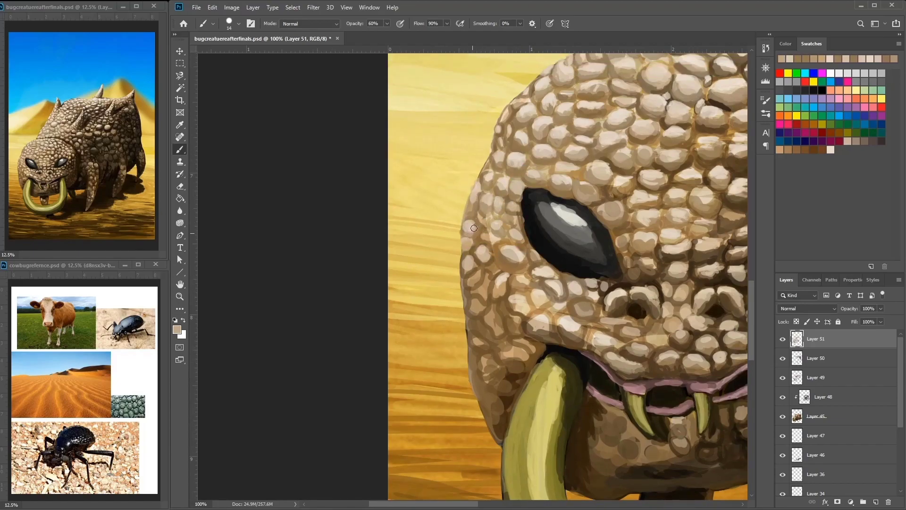
Step: Refine the cheek scales below the left-hand eye with sampled tan, brown and beige
left_click_drag(479, 274, 496, 214)
left_click(496, 213, "alt")
left_click(516, 249, "alt")
left_click(530, 220, "alt")
left_click_drag(495, 229, 496, 157)
left_click(522, 168, "alt")
left_click(514, 182, "alt")
left_click(511, 259, "alt")
Step: Outline the large scale above the left-hand mouth corner and refine the scales around it with sampled dark brown and beige
left_click_drag(553, 193, 441, 254)
left_click(484, 276, "alt")
left_click(493, 280, "alt")
left_click(468, 274, "alt")
left_click(472, 217, "alt")
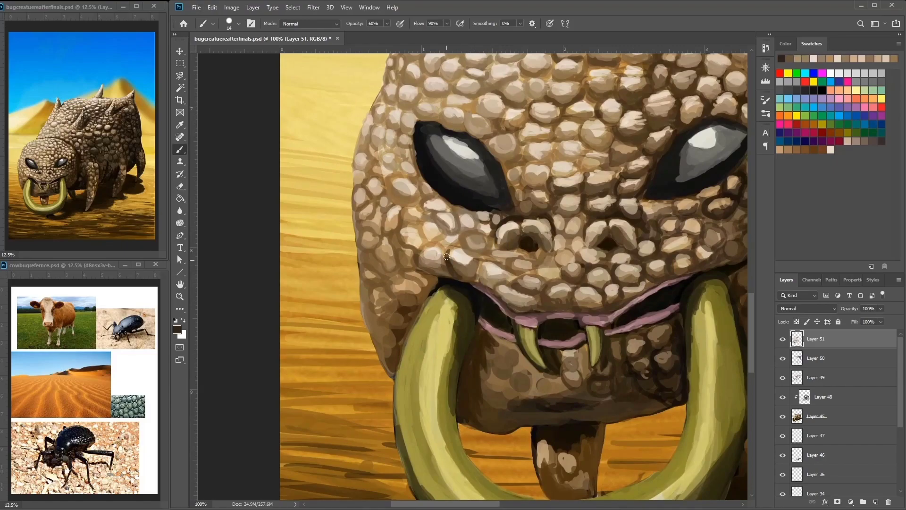
left_click_drag(479, 263, 456, 246)
left_click(434, 254, "alt")
left_click(413, 255, "alt")
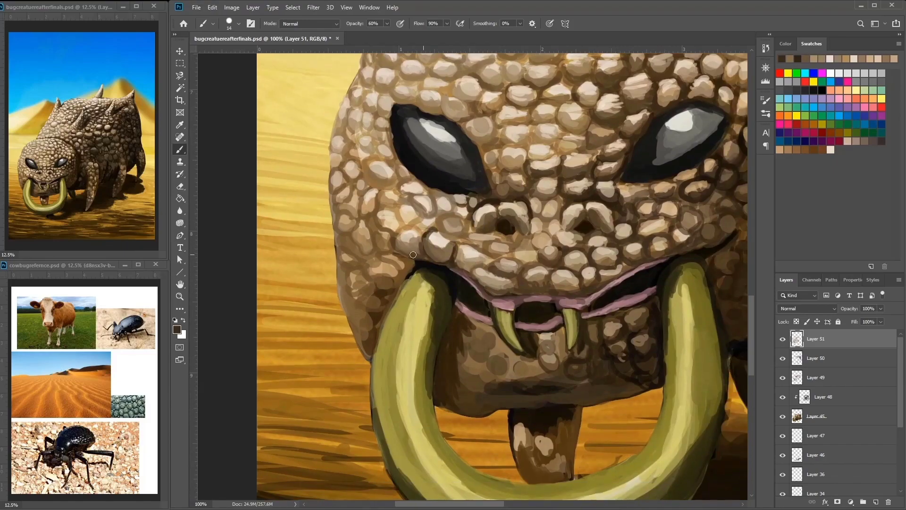
Step: Refine the upper-lip scales beneath the left-hand nostril with sampled dark brown and olive brown
left_click_drag(406, 272, 397, 232)
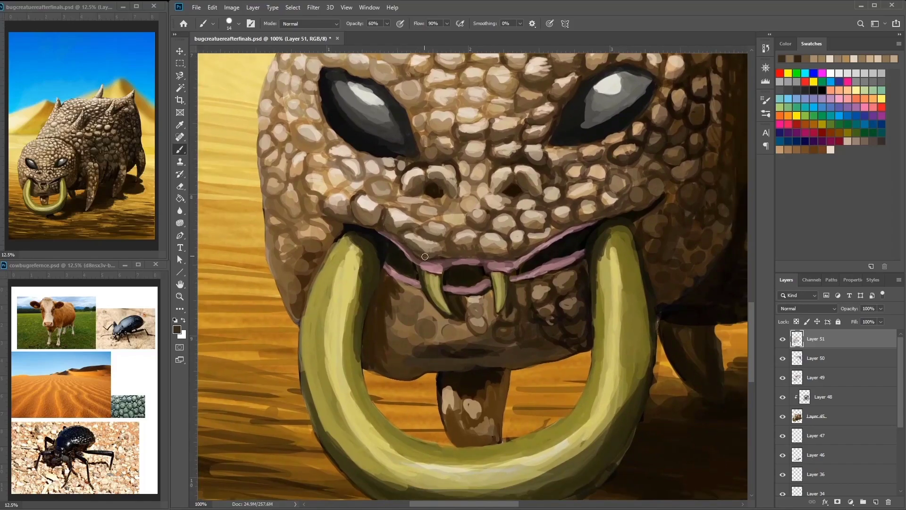
left_click(428, 263, "alt")
left_click(419, 238, "alt")
left_click_drag(458, 215, 397, 218)
left_click(397, 218, "alt")
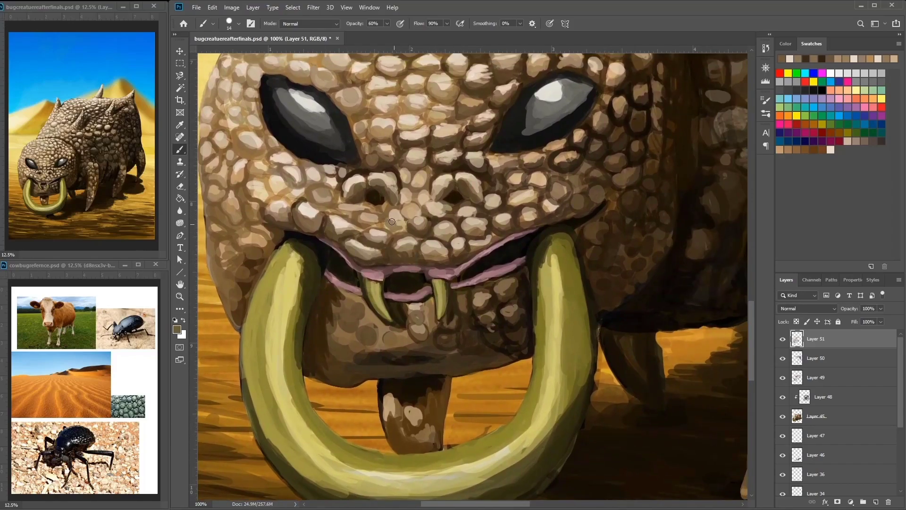
Step: Shape the snout scales between the nostrils and the upper lip with sampled browns and beige
left_click(395, 215, "alt")
left_click(419, 254, "alt")
left_click(389, 223, "alt")
left_click(338, 244, "alt")
left_click(391, 265, "alt")
left_click(353, 208, "alt")
left_click(325, 248, "alt")
left_click(314, 204, "alt")
Step: Round off the large scale above the left-hand mouth corner with sampled very dark brown and a pale highlight
left_click_drag(353, 196, 349, 231)
left_click(307, 228, "alt")
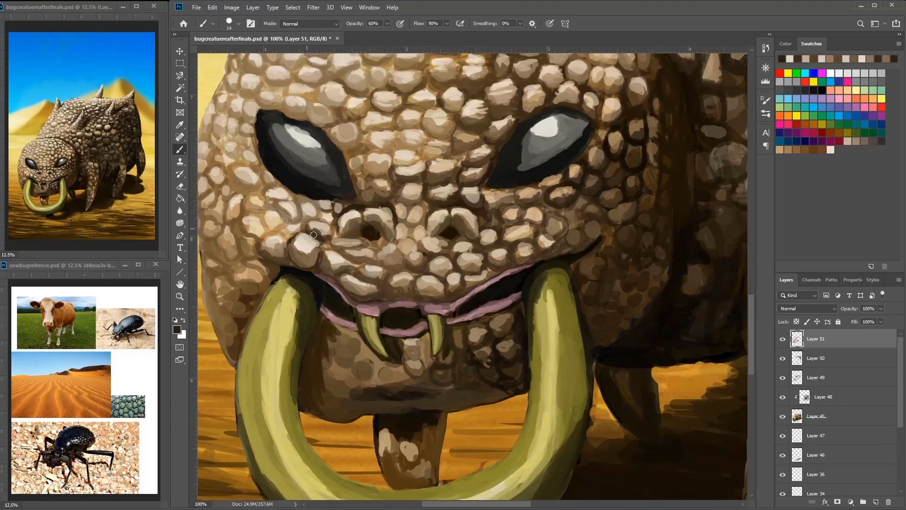
left_click(307, 228, "alt")
left_click_drag(412, 215, 435, 194)
left_click(318, 270, "alt")
Step: Refine the scales around the nostrils and on the bridge between the eyes with sampled beige and brown tones
left_click_drag(324, 178, 332, 236)
left_click(363, 240, "alt")
left_click(361, 257, "alt")
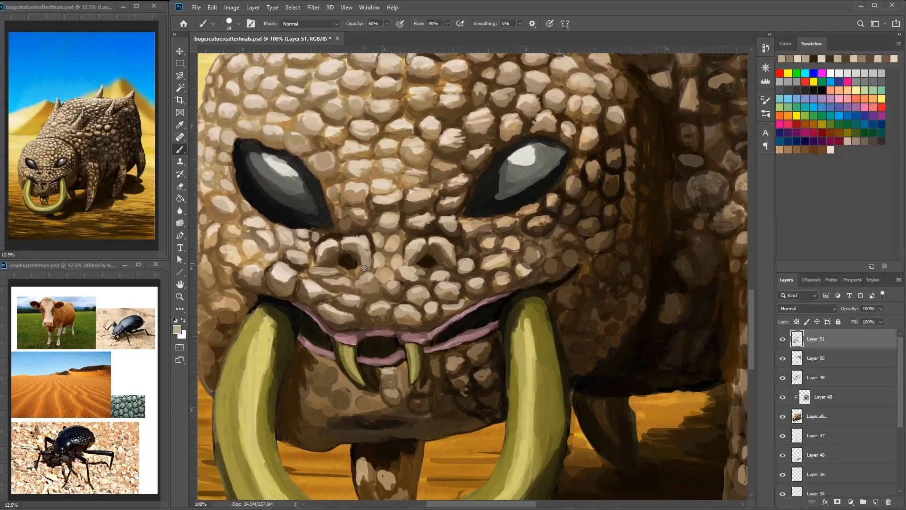
left_click(362, 221, "alt")
left_click_drag(518, 228, 495, 262)
left_click(394, 238, "alt")
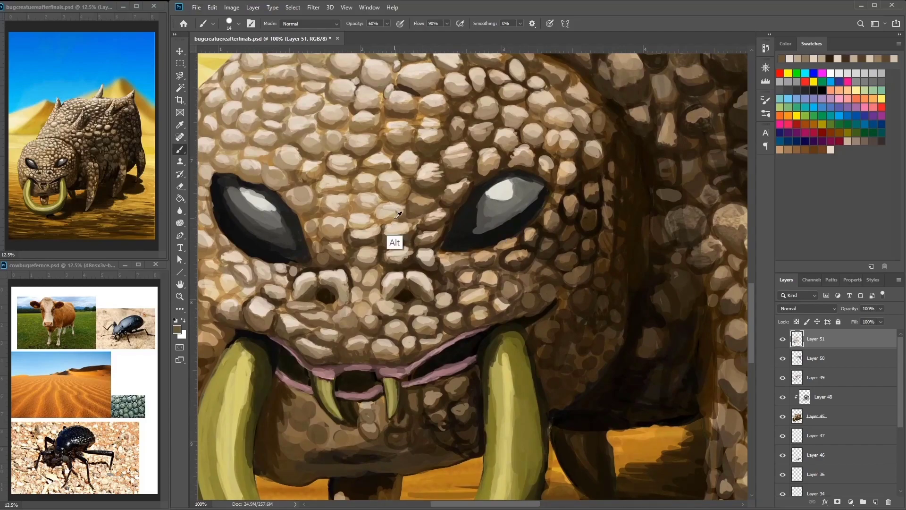
Step: Touch up the forehead scales above and between the eyes with sampled light beige and dark brown
left_click(364, 223, "alt")
left_click(362, 225, "alt")
left_click(367, 244, "alt")
left_click_drag(362, 231, 419, 335)
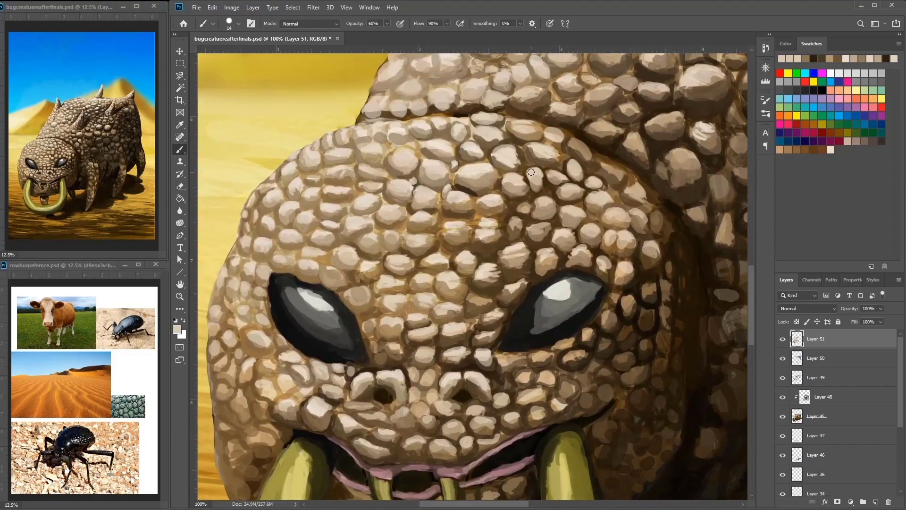
left_click_drag(618, 299, 653, 258)
left_click(653, 259, "alt")
left_click(647, 273, "alt")
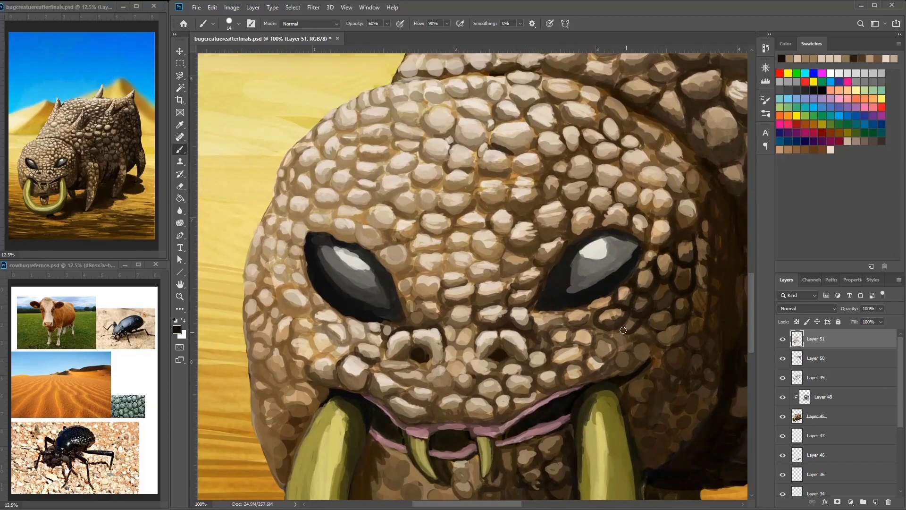
Step: Define the scales below the right-hand eye and along the adjoining cheek with sampled near-black and brown tones
left_click(627, 333, "alt")
left_click(651, 323, "alt")
left_click(654, 328, "alt")
left_click(598, 355, "alt")
left_click(595, 359, "alt")
left_click(606, 374, "alt")
left_click(584, 368, "alt")
left_click(573, 370, "alt")
left_click(546, 390, "alt")
left_click(574, 354, "alt")
left_click(588, 336, "alt")
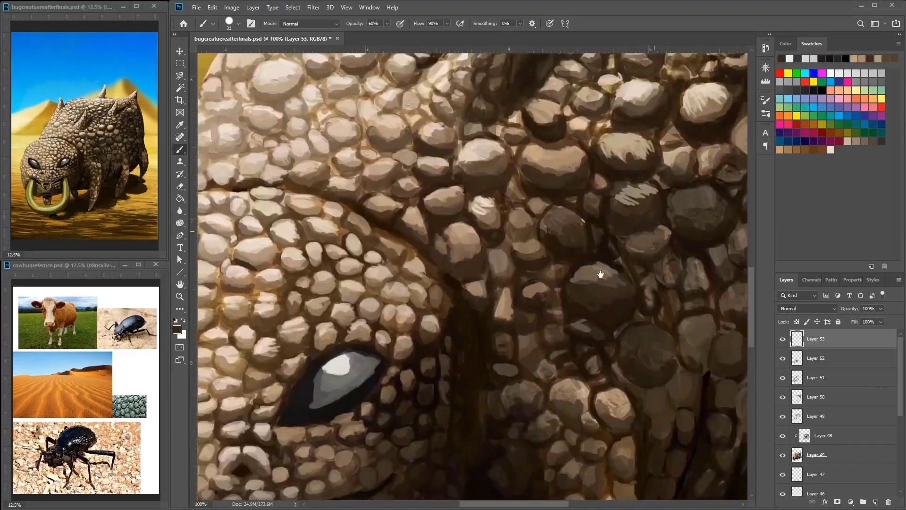
Step: Smooth and shade the large dark scale behind the head with sampled dark browns, using 26 px and 15 px brushes
right_click(598, 296)
key("Return")
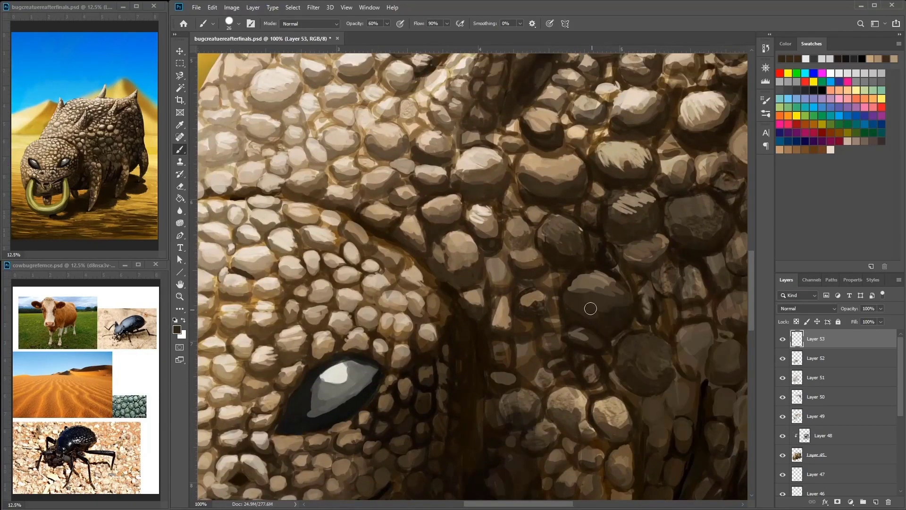
left_click_drag(598, 308, 604, 259)
right_click(609, 261)
key("Return")
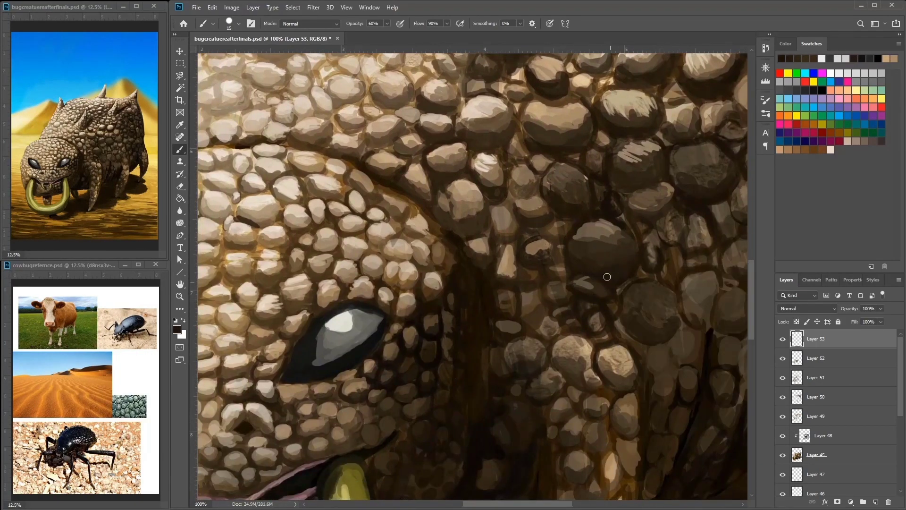
left_click(629, 293, "alt")
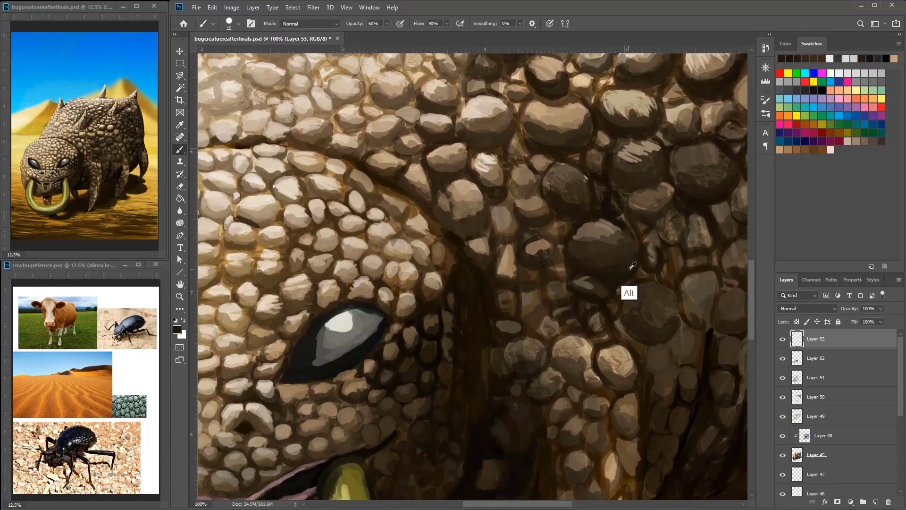
left_click(616, 242, "alt")
left_click_drag(596, 237, 615, 240)
mouse_move(616, 241)
left_mouse_down()
mouse_move(572, 292)
mouse_move(476, 328)
left_mouse_up()
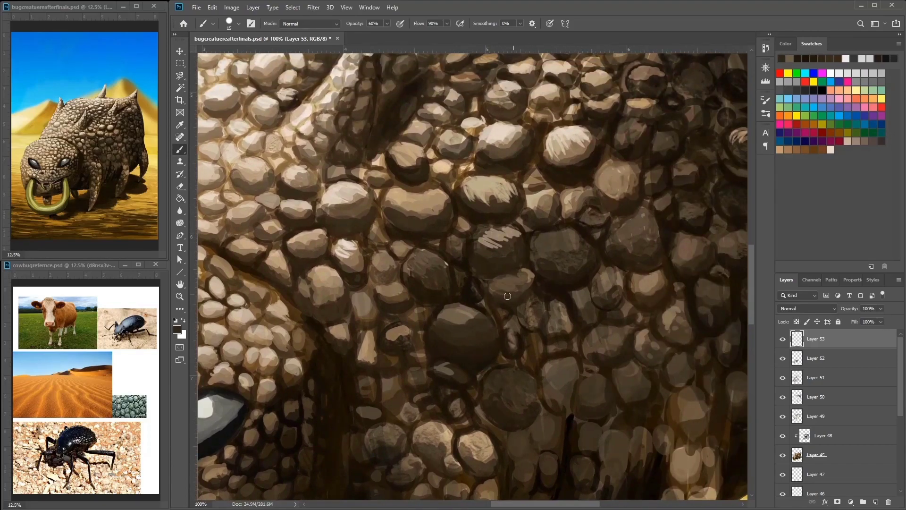
Step: Blend the pale streaks on the large rounded shoulder scales into softer highlights with sampled greyish browns
left_click(522, 265, "alt")
left_click(500, 199, "alt")
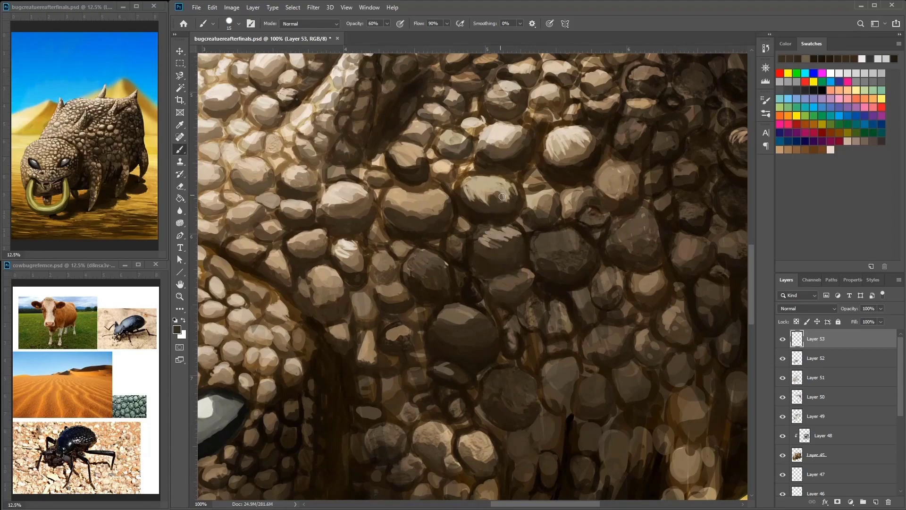
left_click_drag(477, 198, 458, 207)
left_click(539, 223, "alt")
left_click_drag(500, 234, 507, 226)
left_click(590, 247, "alt")
left_click(510, 237)
left_click_drag(479, 248, 556, 263)
Step: Refine the highlights on the streaked shoulder scale and the smaller scales above it with sampled beige and greyish brown
left_click(642, 172, "alt")
left_click(655, 167, "alt")
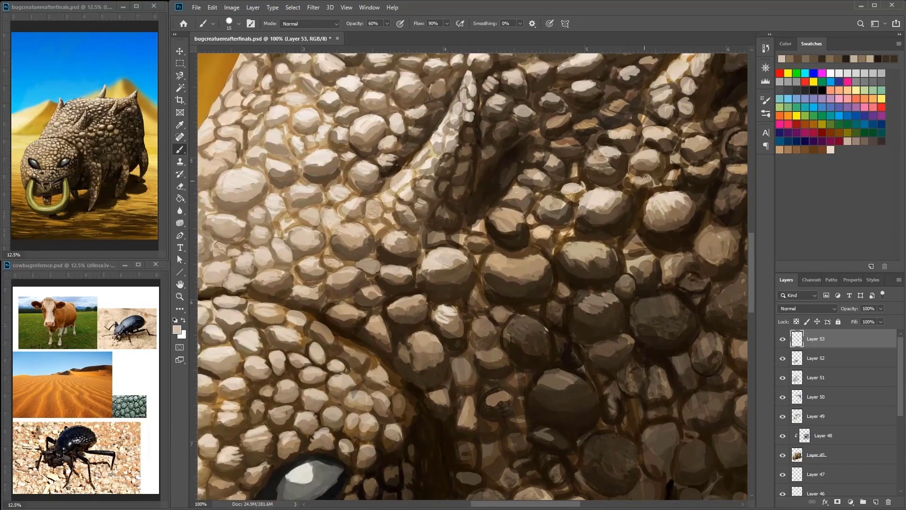
left_click_drag(643, 178, 617, 188)
left_click(591, 181, "alt")
left_click_drag(570, 163, 598, 181)
left_click(595, 210, "alt")
left_click(573, 188, "alt")
mouse_move(546, 171)
left_mouse_down()
mouse_move(573, 188)
mouse_move(555, 179)
left_mouse_up()
left_click(542, 183, "alt")
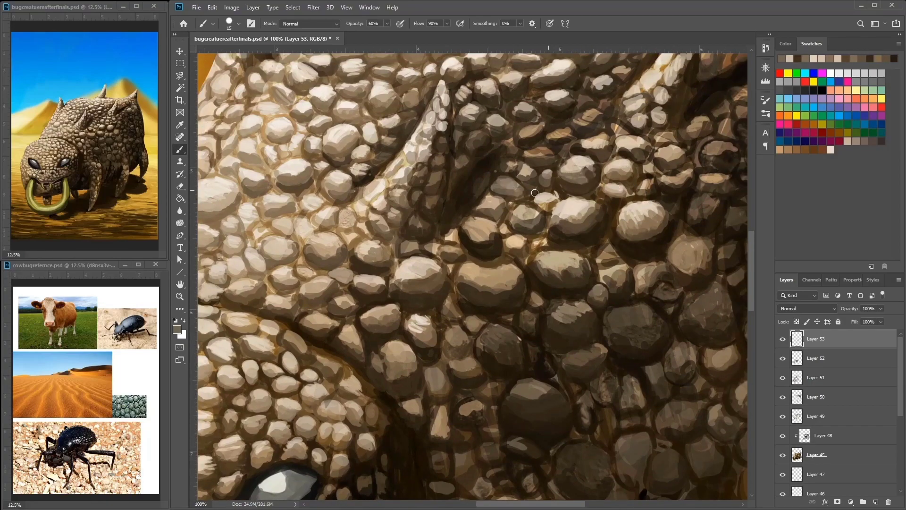
left_click(552, 172, "alt")
Step: Shape the dark scales in the shadow beneath the right-hand back ridge with sampled near-black browns
left_click_drag(490, 194, 410, 326)
left_click(544, 201, "alt")
left_click(653, 202, "alt")
left_click(630, 267, "alt")
left_click_drag(723, 229, 633, 289)
left_click(616, 264, "alt")
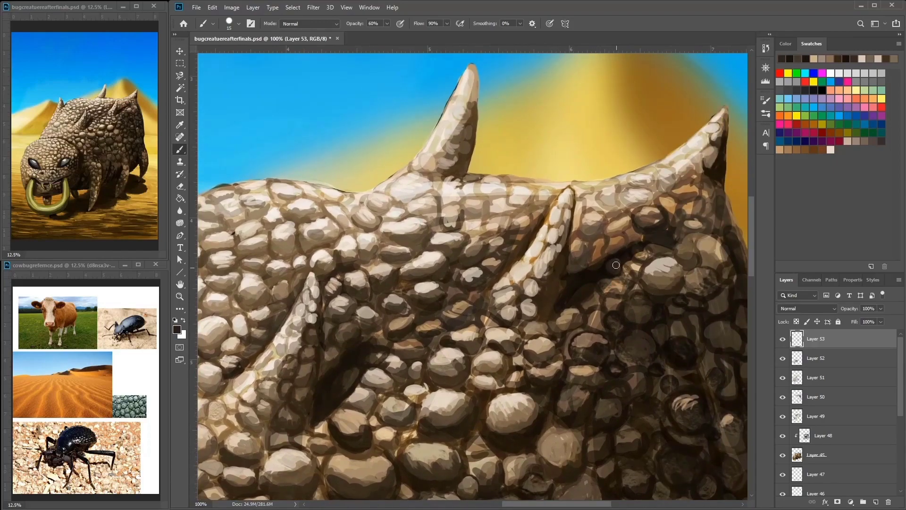
left_click(577, 283, "alt")
left_click(591, 282, "alt")
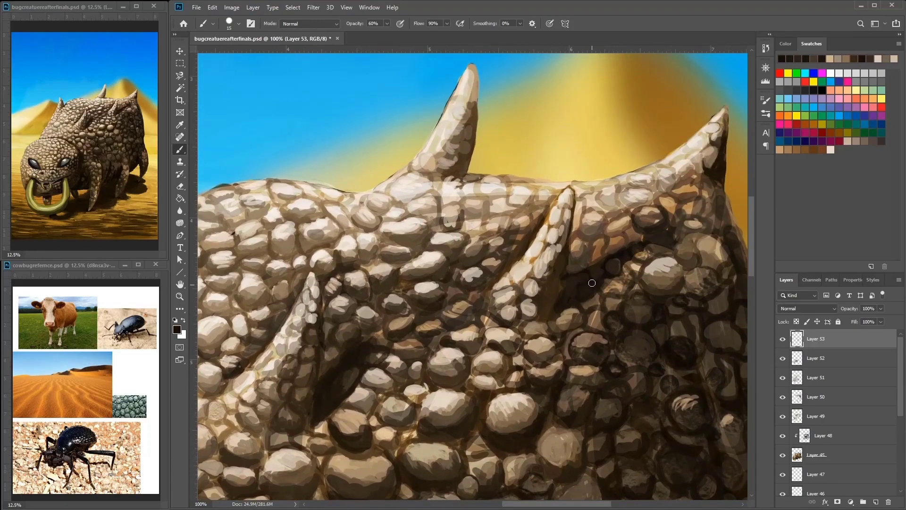
Step: Add brown midtones to the shadowed scales beside the base of the small right-hand horn
left_click(614, 321, "alt")
left_click(657, 291, "alt")
left_click(667, 312, "alt")
left_click(606, 307, "alt")
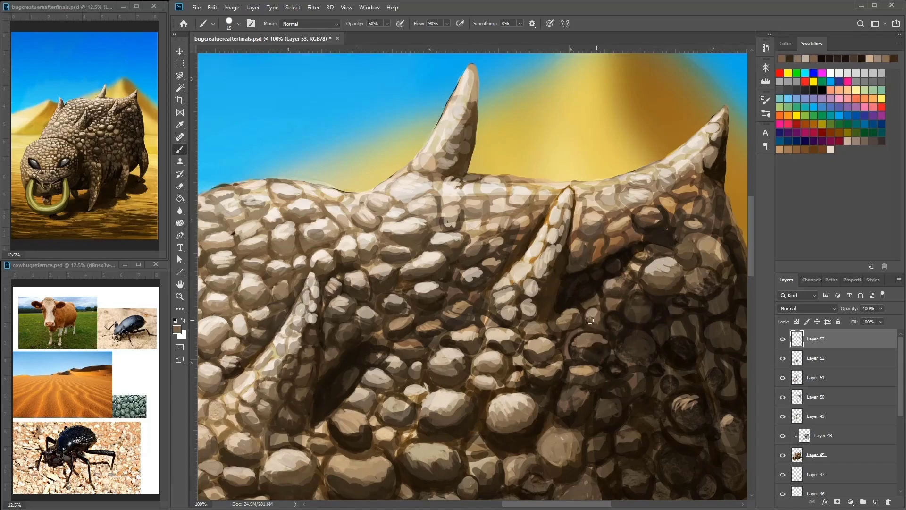
left_click(595, 311, "alt")
Step: Refine the back scales beneath the tall central horn with sampled browns and pale beige
left_click_drag(524, 224, 609, 231)
left_click(529, 231, "alt")
left_click(529, 234, "alt")
left_click(529, 226, "alt")
left_click(528, 193, "alt")
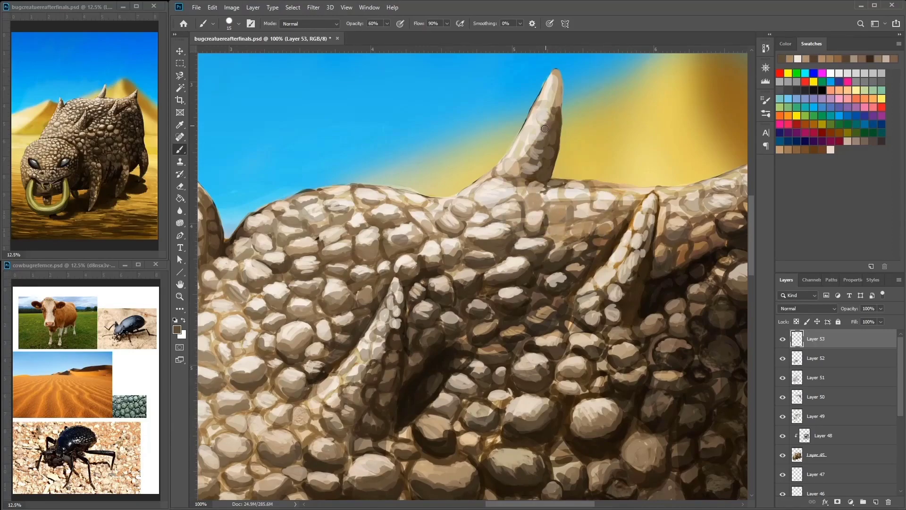
scroll(546, 126, "down", 2)
left_click(543, 198, "alt")
left_click(540, 204, "alt")
left_click(540, 206, "alt")
Step: Paint small scale highlights and shading up the tall central back horn with sampled beige tones
left_click(512, 169, "alt")
left_click(505, 171, "alt")
left_click(515, 155, "alt")
scroll(515, 159, "up", 4)
left_click(538, 147, "alt")
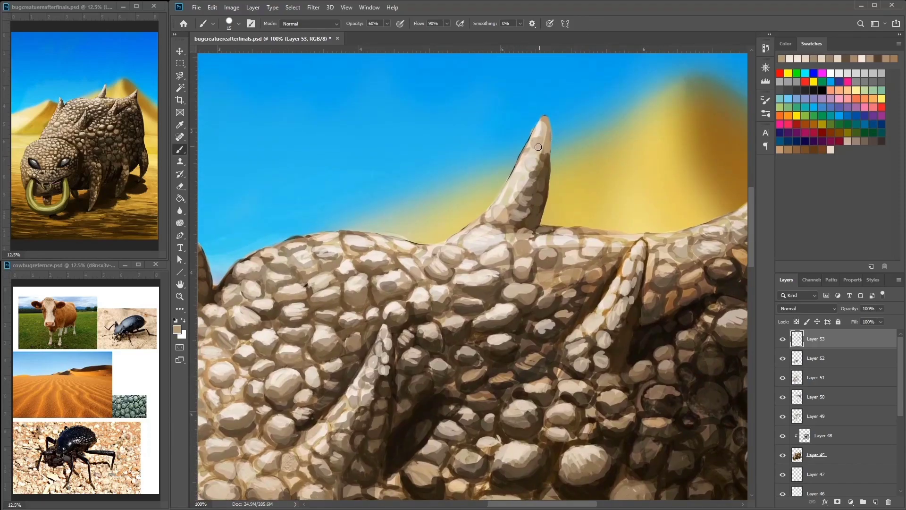
left_click(537, 146, "alt")
left_click(536, 152, "alt")
left_click(529, 161, "alt")
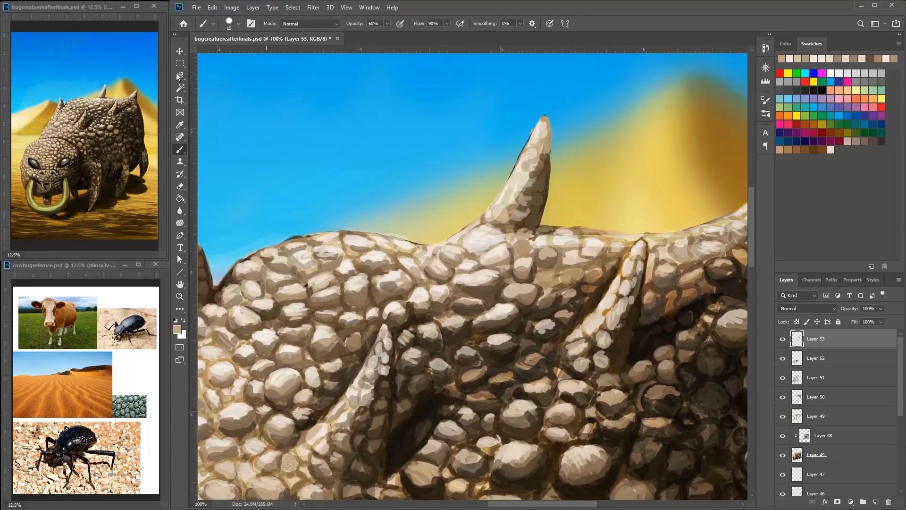
Step: Refine the ridge scales beside the tip of the small right-hand horn with sampled tan, brown and beige
left_click(589, 312)
left_click(668, 295)
left_click(667, 259)
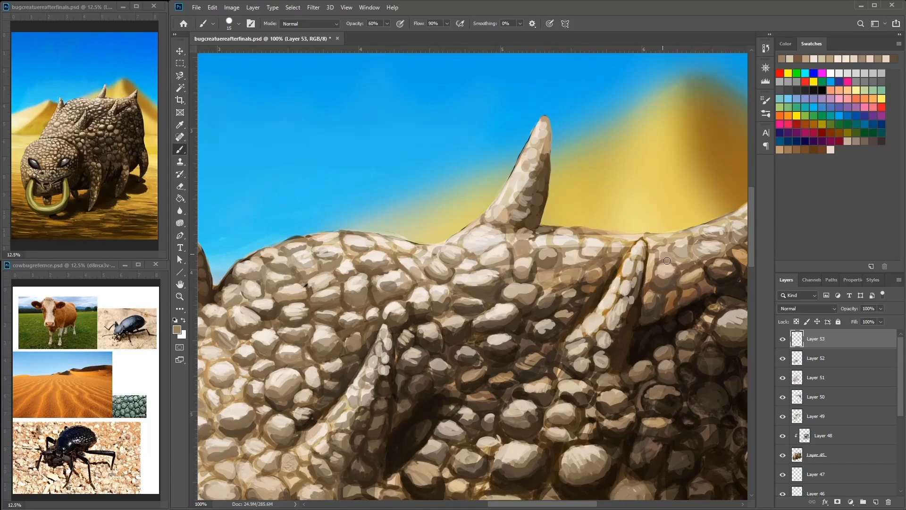
left_click(680, 245)
left_click(661, 259, "alt")
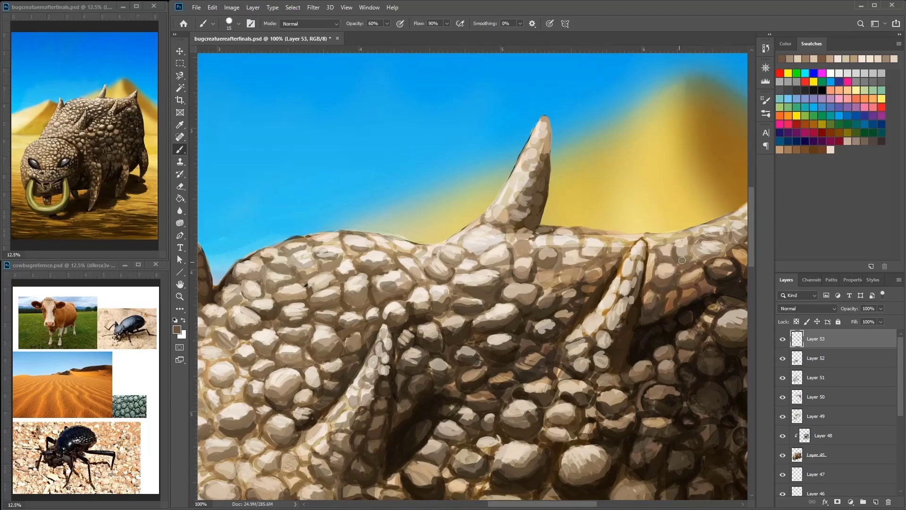
left_click(683, 261, "alt")
left_click(651, 278)
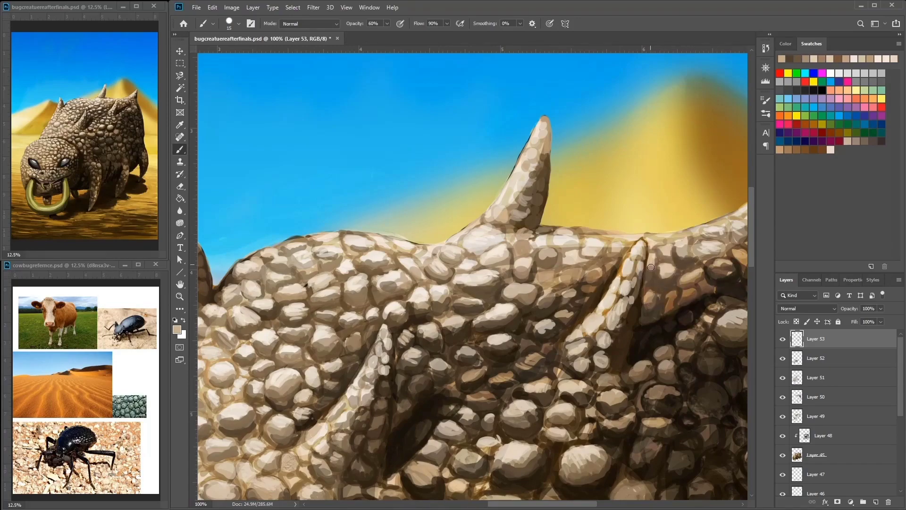
left_click_drag(652, 277, 698, 233)
Step: Shape rounded scales at the foot of the tall central horn with sampled greyish brown and beige
left_click(574, 253, "alt")
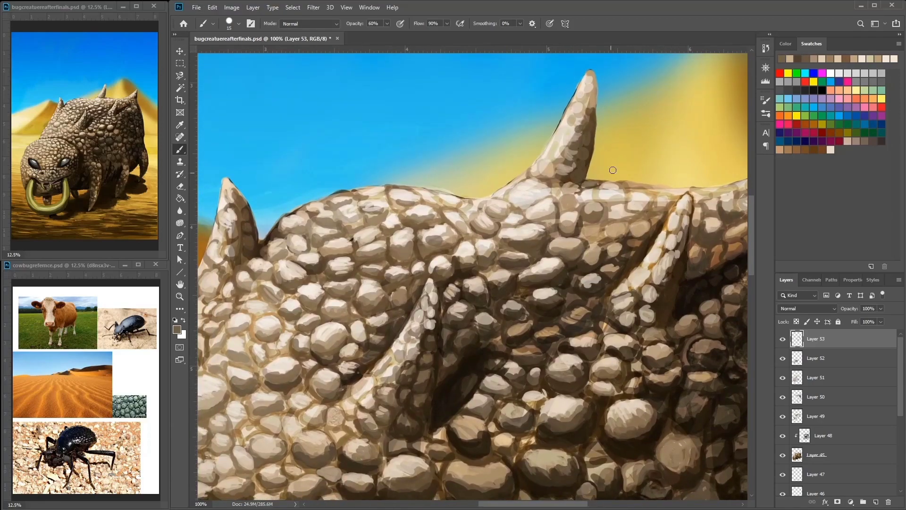
left_click(566, 213, "alt")
left_click(546, 237, "alt")
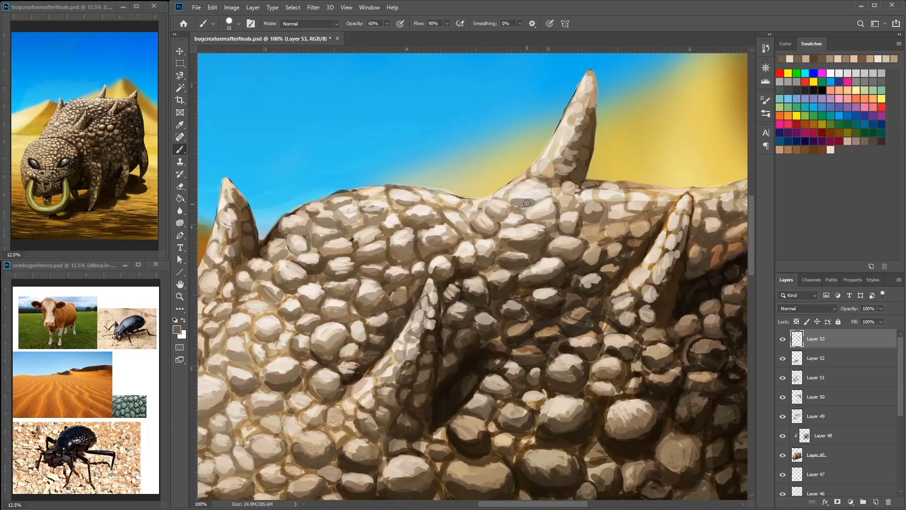
mouse_move(532, 200)
left_mouse_down()
mouse_move(570, 157)
mouse_move(551, 214)
left_mouse_up()
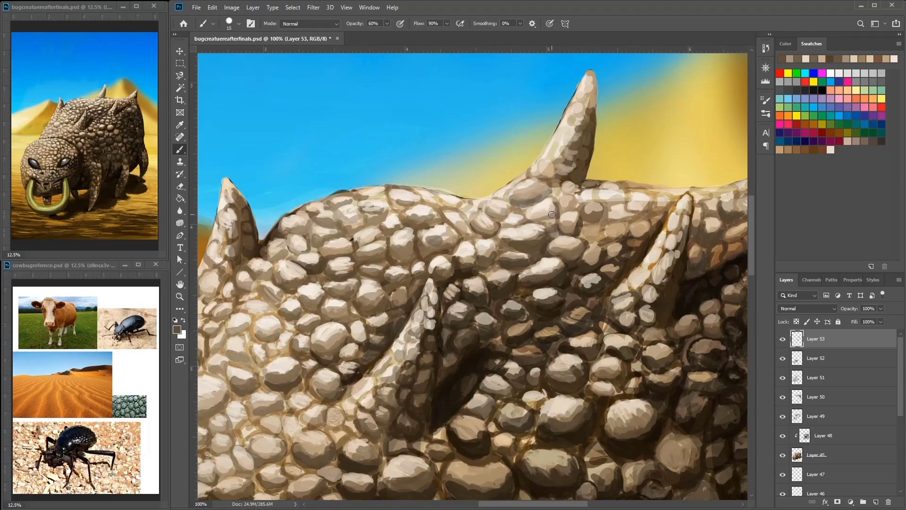
left_click(563, 209, "alt")
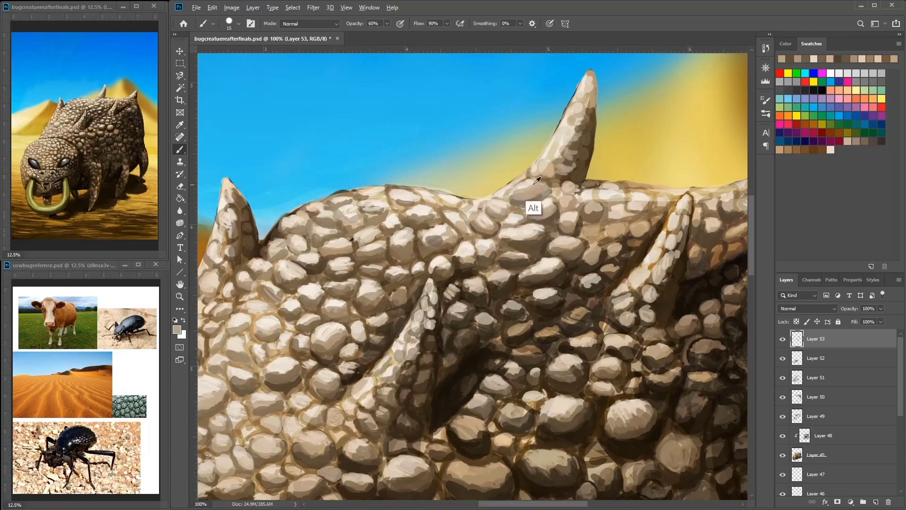
Step: Define the scales along the back's upper edge beside the tall central horn with sampled browns and tan
scroll(585, 158, "up", 2)
left_click(600, 245, "alt")
left_click(604, 197, "alt")
left_click(618, 224, "alt")
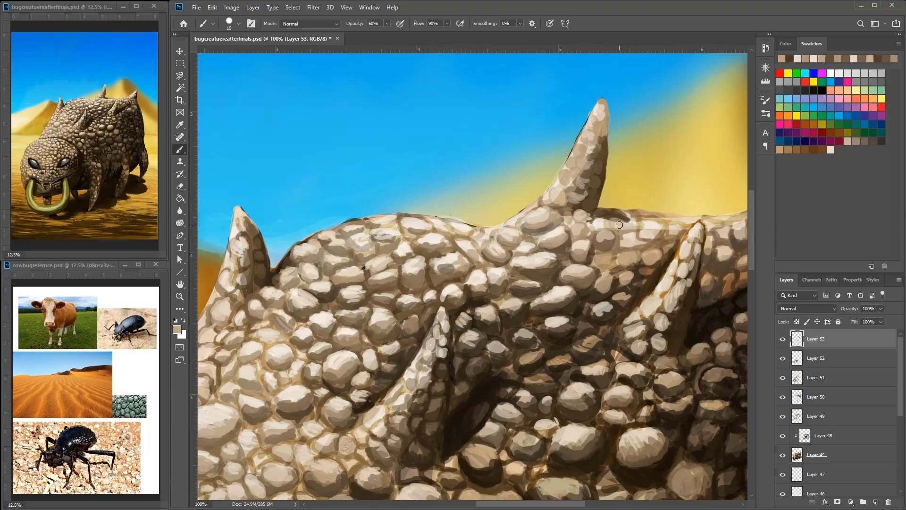
left_click(610, 222, "alt")
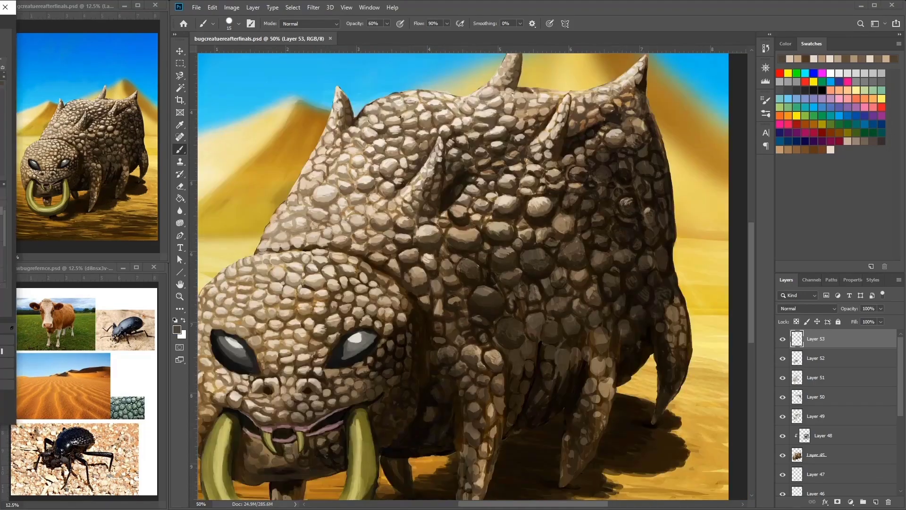
Step: Round off the large dark scales on the lower flank above the legs with sampled dark and mid browns
left_click(512, 338, "alt")
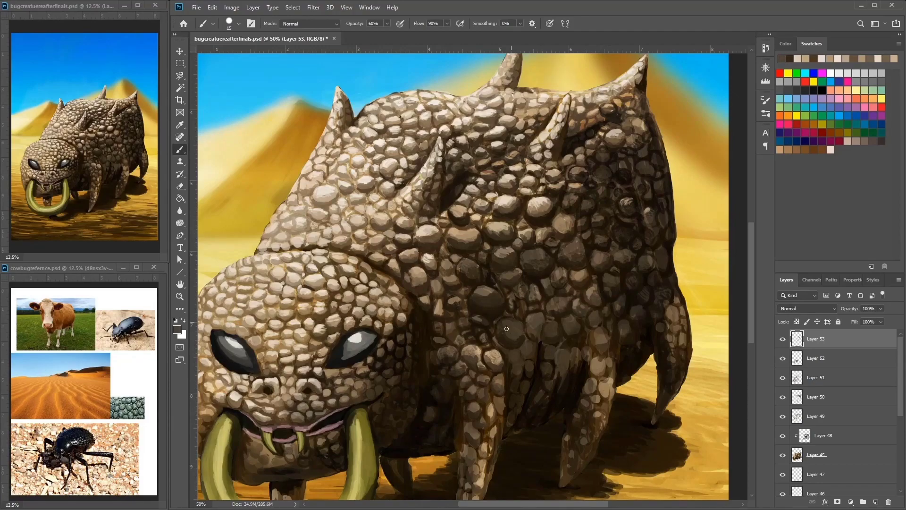
left_click(511, 330, "alt")
left_click_drag(524, 333, 480, 356)
left_click(493, 356, "alt")
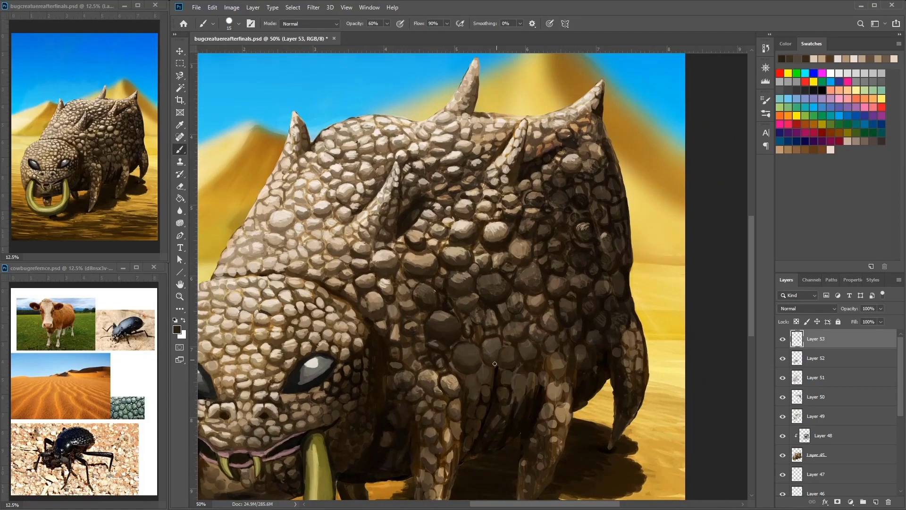
left_click(500, 348, "alt")
left_click(490, 344, "alt")
left_click(532, 289, "alt")
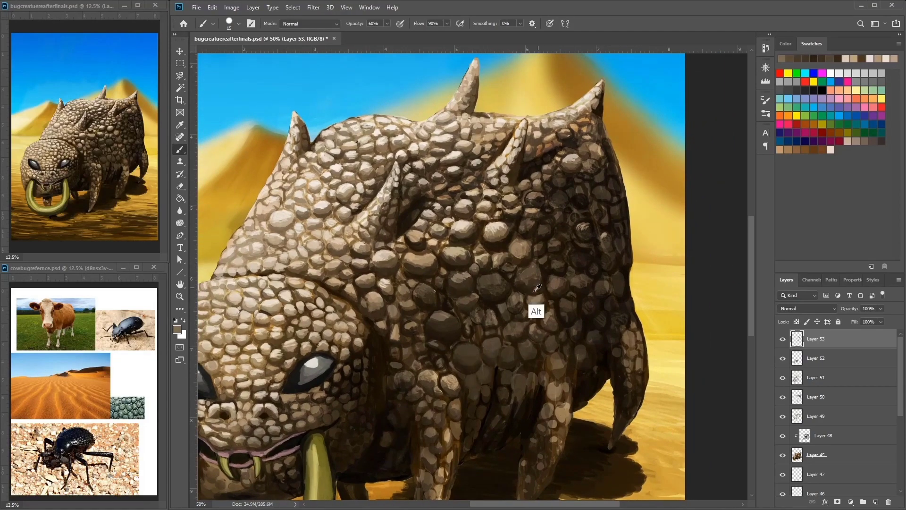
left_click(466, 349, "alt")
Step: Touch up the large mid-flank scales behind the head with sampled greyish brown
left_click_drag(466, 348, 491, 391)
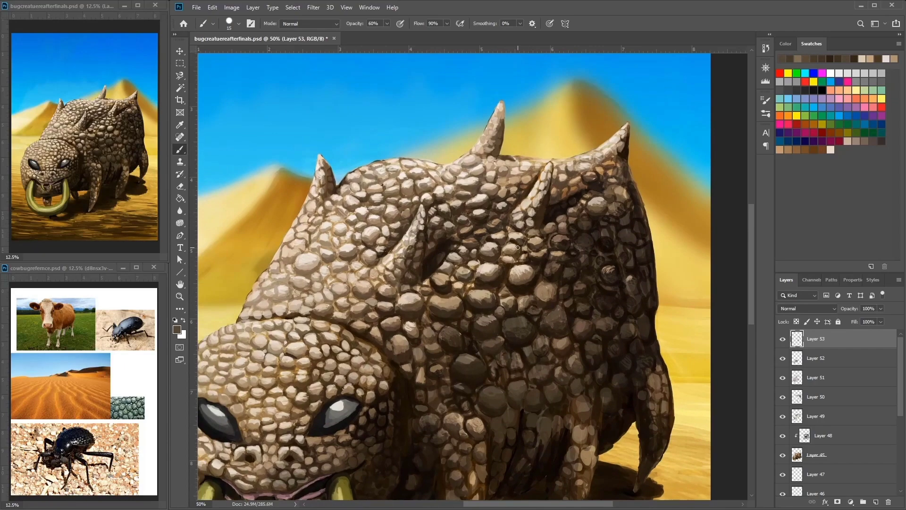
left_click(483, 340, "alt")
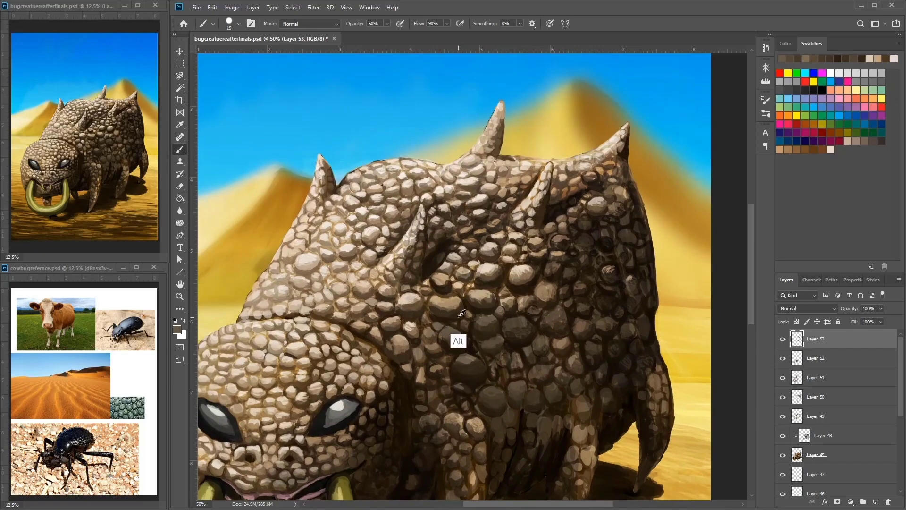
left_click_drag(465, 311, 497, 293)
left_click(469, 356, "alt")
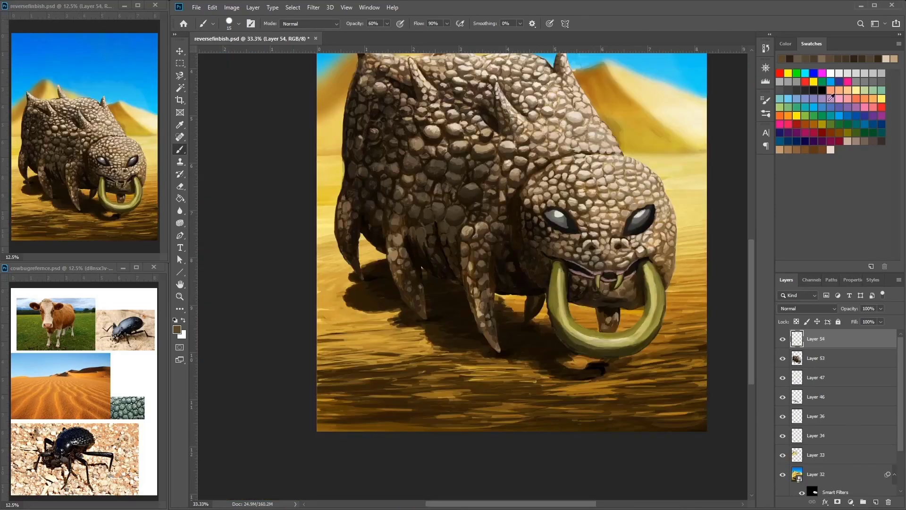
Step: Clean up the dark rims and grey surfaces of both eyes with black and sampled dark tones
key("d")
key("ctrl+plus")
key("ctrl+plus")
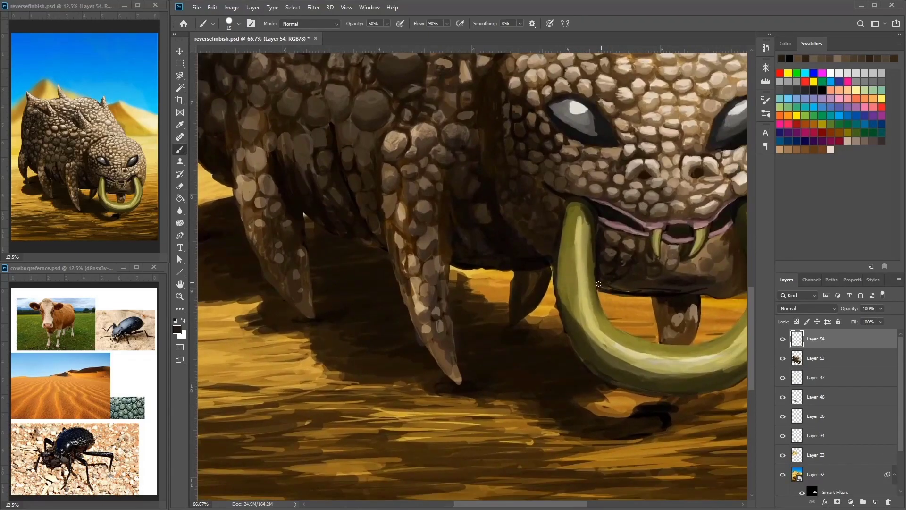
left_click_drag(614, 279, 506, 301)
scroll(430, 260, "up", 5)
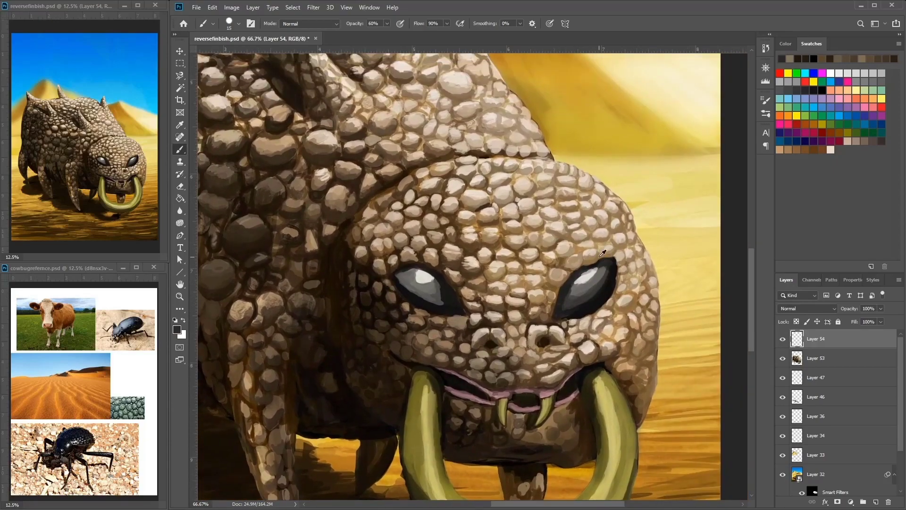
left_click(603, 253, "alt")
left_click_drag(395, 268, 429, 270)
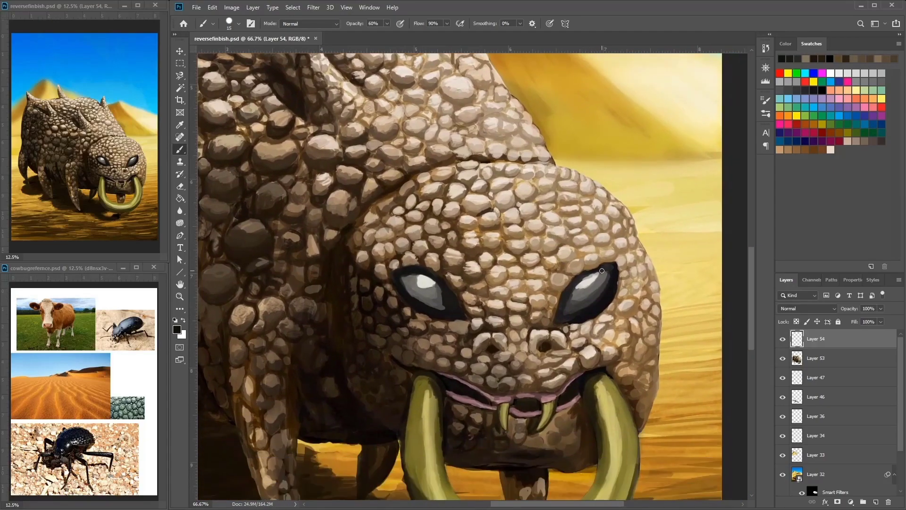
left_click_drag(569, 293, 603, 269)
Step: Lighten the forehead scales between the eyes and beside the eye farther from the flank with sampled beige
left_click(519, 264, "alt")
left_click(457, 264)
left_click(493, 278)
scroll(555, 238, "down", 1)
left_click_drag(555, 239, 558, 129)
left_click(576, 137, "alt")
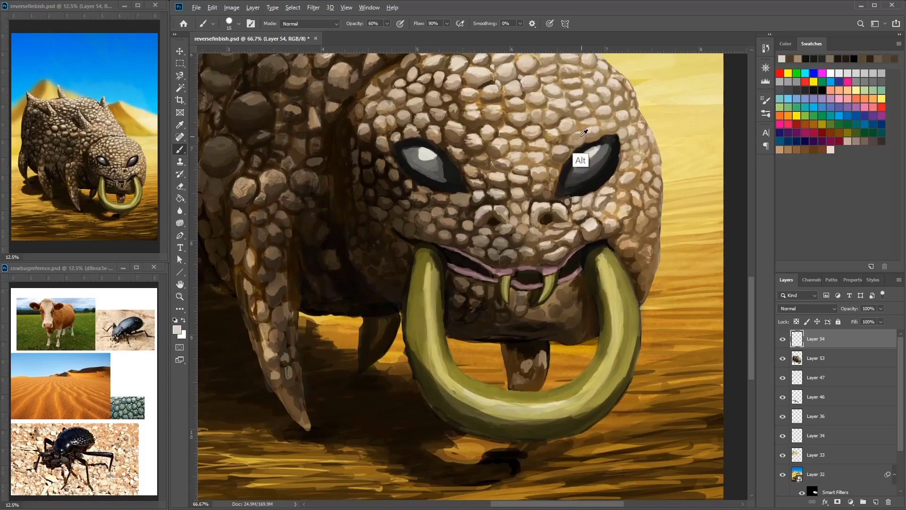
left_click_drag(558, 165, 565, 170)
Step: Touch up the scales around the nostrils, on the chin and on the outer cheek with sampled beige and tan
left_click(532, 256, "alt")
left_click_drag(559, 227, 521, 265)
left_click(534, 246, "alt")
left_click(517, 243, "alt")
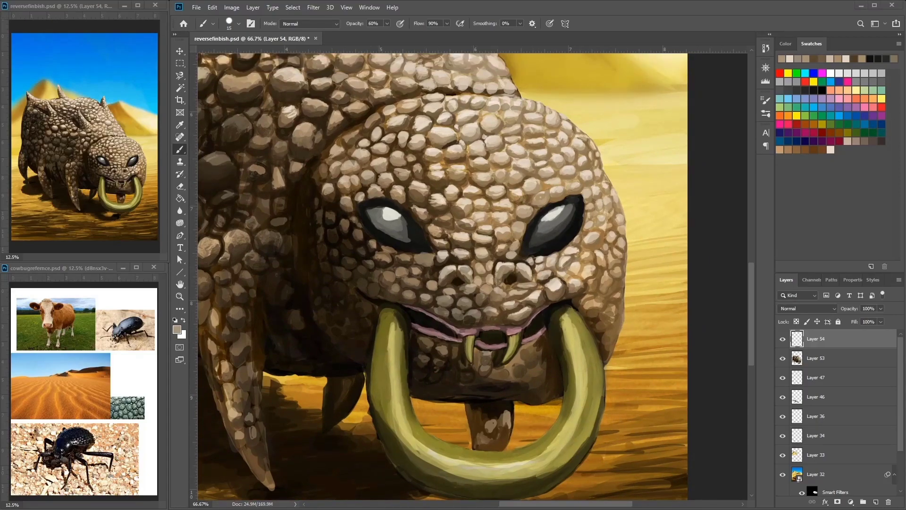
left_click_drag(439, 383, 410, 390)
left_click(411, 390, "alt")
left_click(585, 319, "alt")
left_click_drag(585, 319, 582, 344)
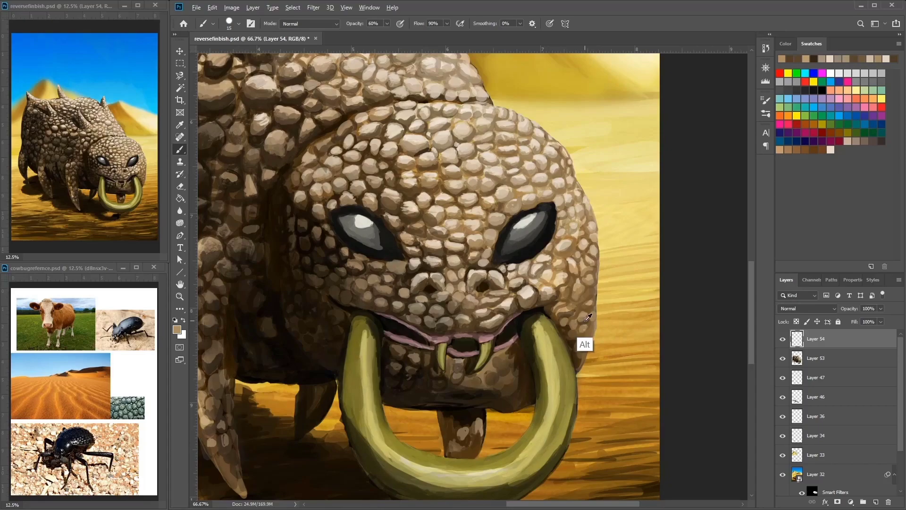
left_click(583, 344, "alt")
Step: Add a new layer beneath the creature's body layer and set the brush size to 18
key("ctrl+minus")
key("ctrl+minus")
key("ctrl+minus")
left_click(876, 502)
left_click(491, 418, "alt")
right_click(482, 426, "alt")
mouse_move(450, 429)
left_mouse_down()
mouse_move(512, 453)
mouse_move(550, 441)
mouse_move(491, 439)
left_mouse_up()
scroll(491, 378, "up", 3)
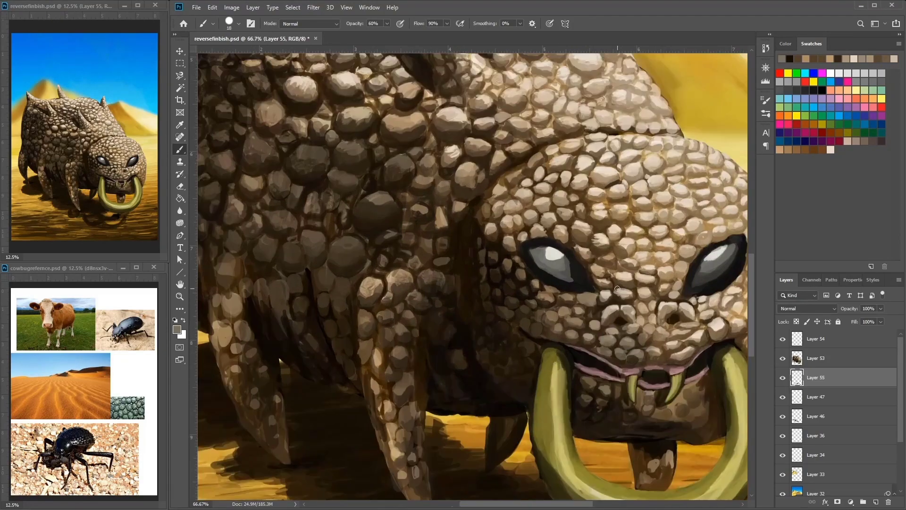
Step: On the topmost layer, touch up the scales beneath the flank-side eye with sampled beige, brown and near-black
left_click(588, 241, "alt")
right_click(587, 240, "alt")
key("alt+period")
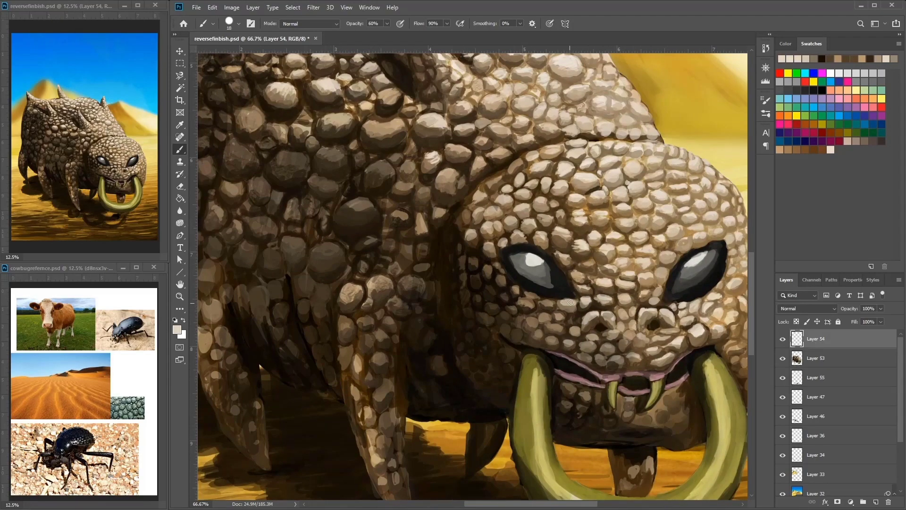
left_click(565, 310, "alt")
left_click(575, 303, "alt")
left_click(584, 300, "alt")
left_click_drag(578, 306, 547, 338)
left_click(526, 352, "alt")
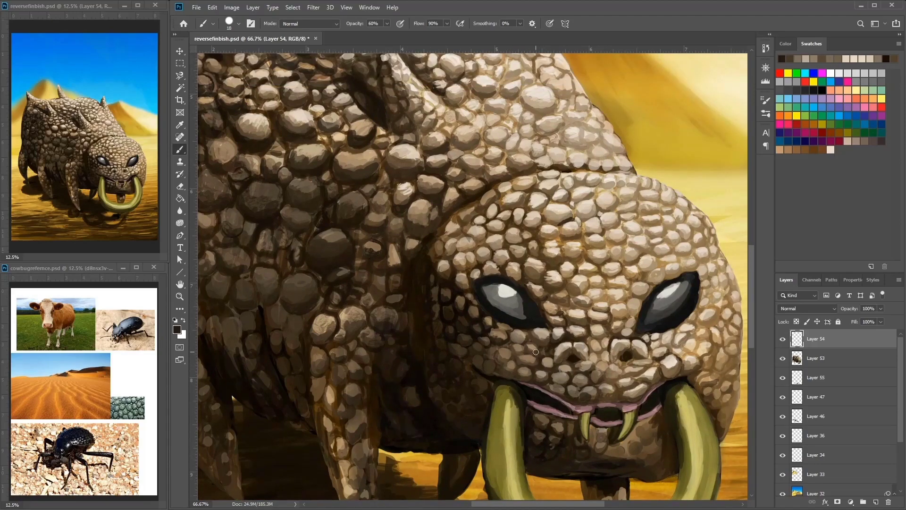
Step: Darken the underside of the chin and the jaw edge behind the nose ring with sampled near-black brown
scroll(513, 352, "right", 3)
scroll(489, 366, "down", 4)
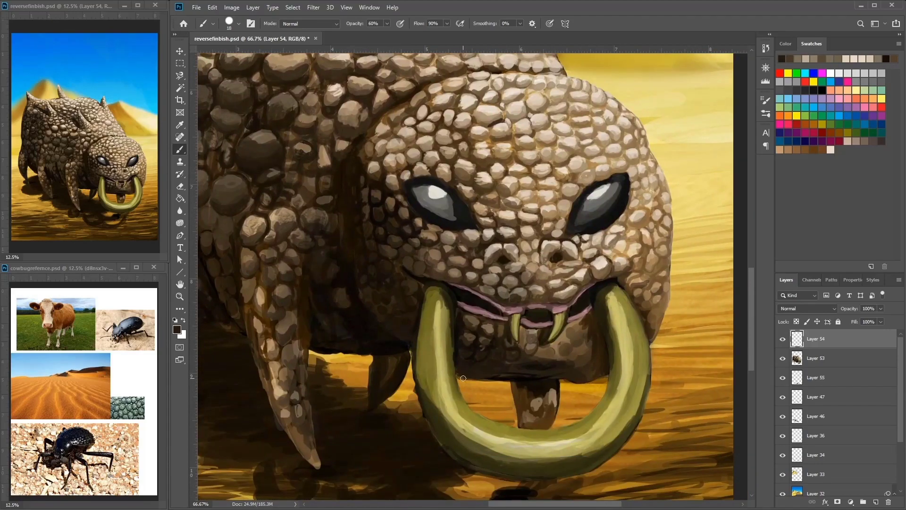
left_click_drag(459, 378, 474, 378)
left_click_drag(404, 348, 409, 335)
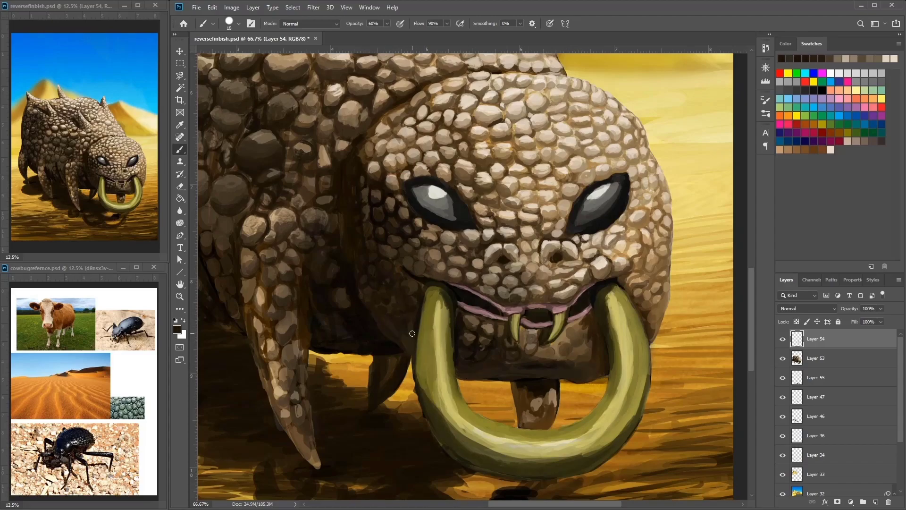
scroll(442, 354, "up", 3)
scroll(442, 354, "right", 2)
left_click_drag(443, 373, 453, 341)
Step: Define the cheek scales between the flank-side eye and the mouth corner with sampled tan and brown
scroll(471, 330, "right", 2)
scroll(472, 330, "up", 1)
left_click_drag(564, 330, 549, 312)
scroll(472, 302, "up", 1)
scroll(472, 302, "left", 2)
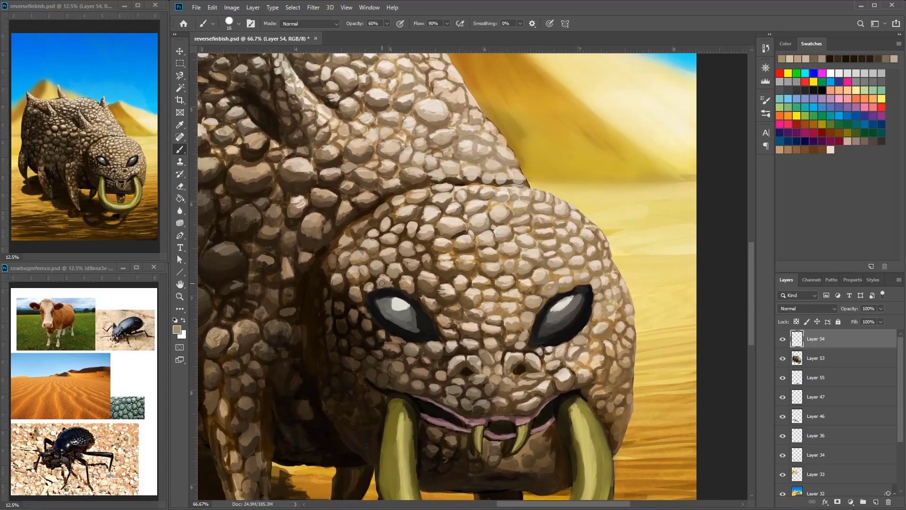
left_click(398, 365, "alt")
left_click_drag(391, 374, 358, 362)
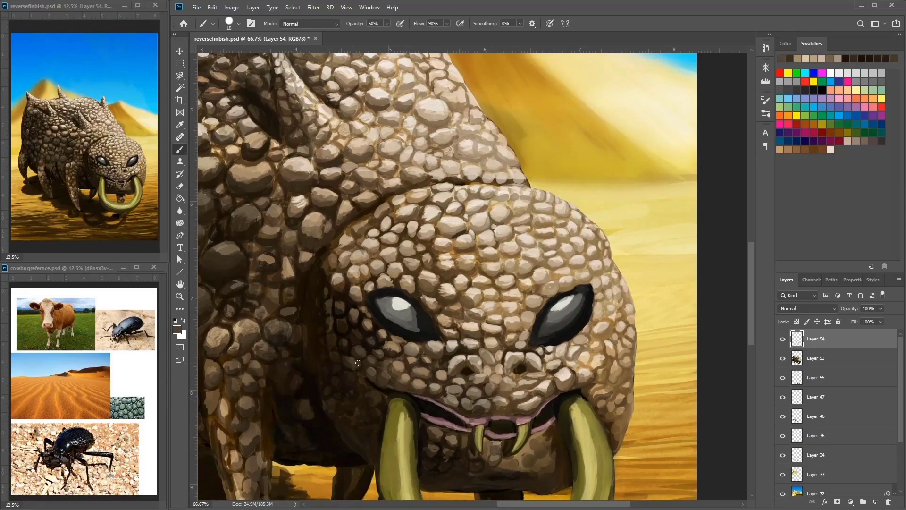
scroll(349, 321, "down", 5)
scroll(378, 260, "left", 1)
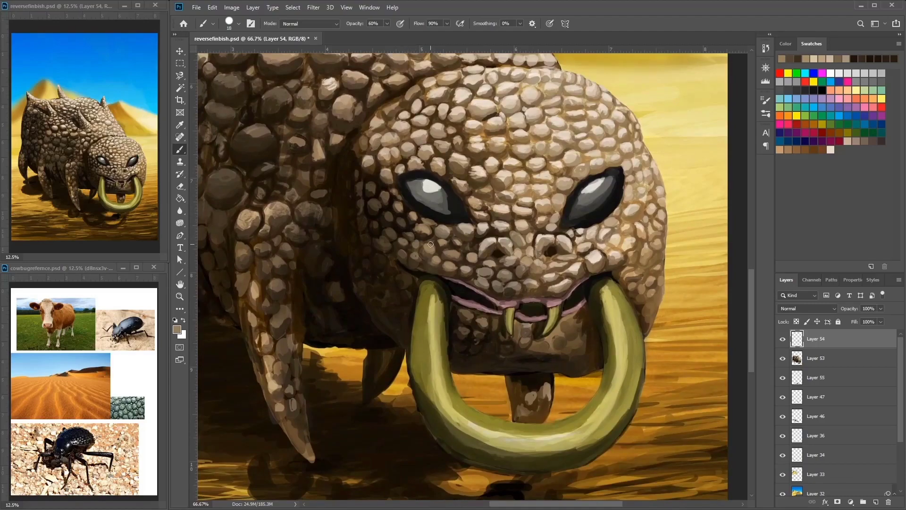
scroll(488, 188, "up", 2)
scroll(321, 213, "down", 1)
Step: On Layer 55, paint the cast shadow of the body, legs and nose ring on the sand with a size 61 black brush
left_click(789, 385)
key("ctrl+minus")
right_click(559, 357)
key("d")
key("Return")
left_click_drag(467, 431, 507, 451)
left_click_drag(453, 455, 549, 450)
mouse_move(446, 433)
left_mouse_down()
mouse_move(408, 405)
mouse_move(405, 417)
mouse_move(436, 422)
mouse_move(421, 408)
mouse_move(401, 408)
mouse_move(401, 399)
mouse_move(391, 417)
mouse_move(365, 373)
mouse_move(375, 388)
mouse_move(353, 382)
left_mouse_up()
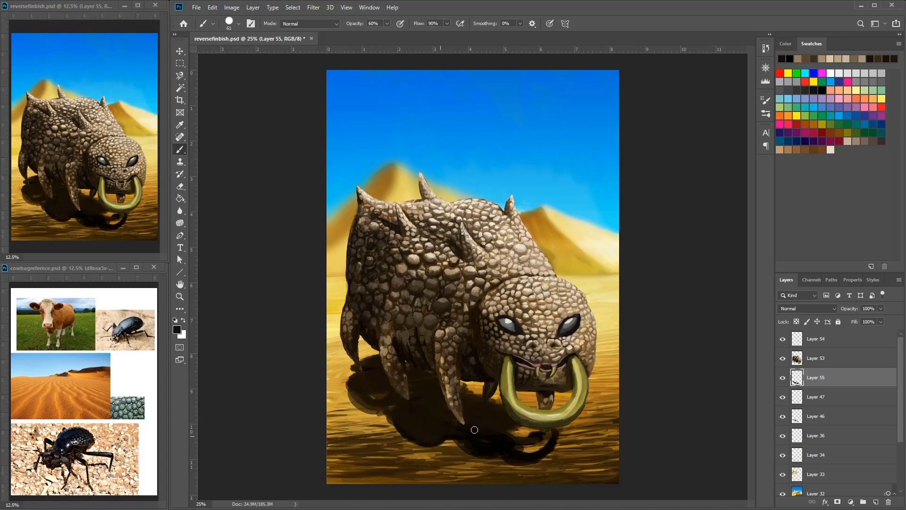
left_click_drag(513, 445, 536, 431)
mouse_move(479, 391)
left_mouse_down()
mouse_move(364, 401)
mouse_move(352, 394)
left_mouse_up()
Step: Lower the opacity of the cast shadow's layer to 77%
key("ctrl+minus")
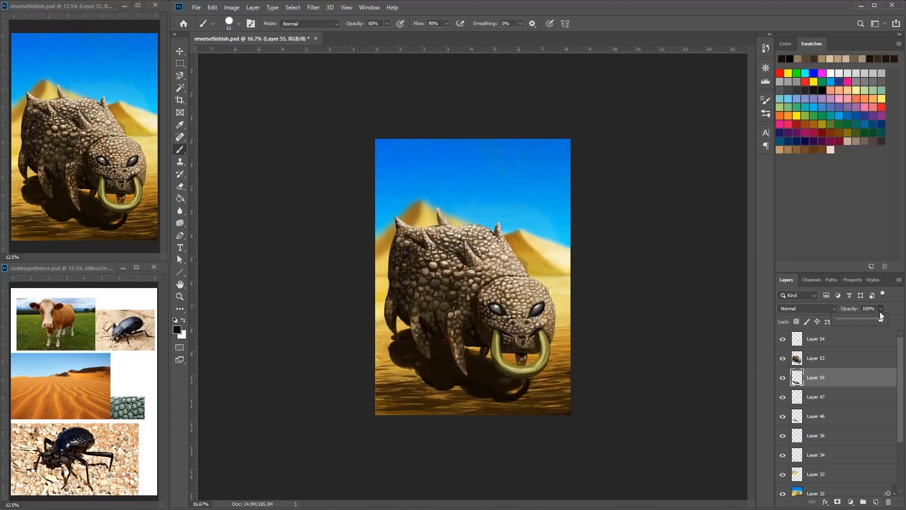
left_click(880, 308)
left_click_drag(883, 320, 871, 319)
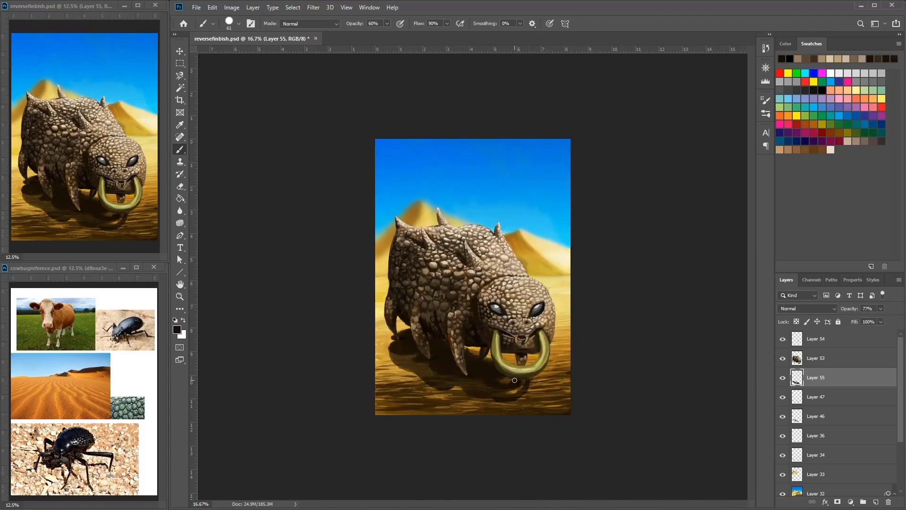
Step: On Layer 54, touch up the scales beside the flank-side eye with a size 25 brush and sampled greyish beige
scroll(510, 344, "up", 3)
key("alt+bracketright")
key("alt+bracketright")
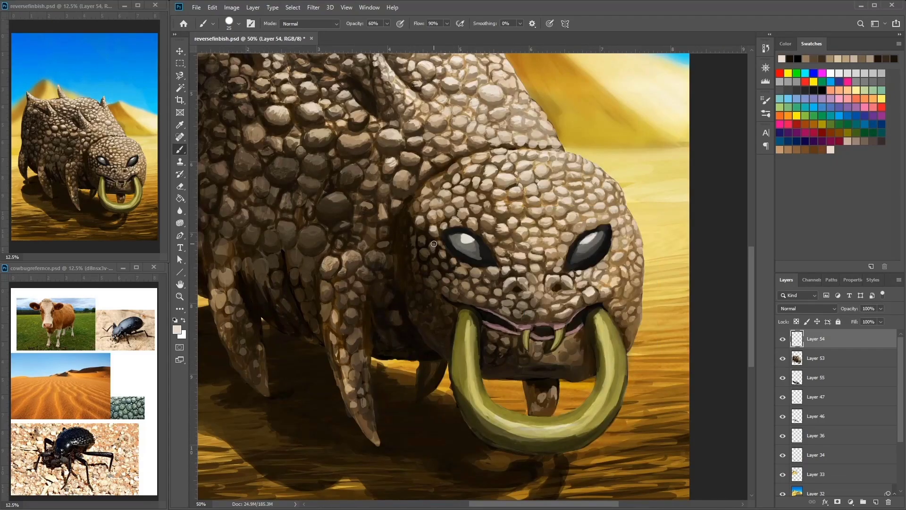
left_click(437, 248, "alt")
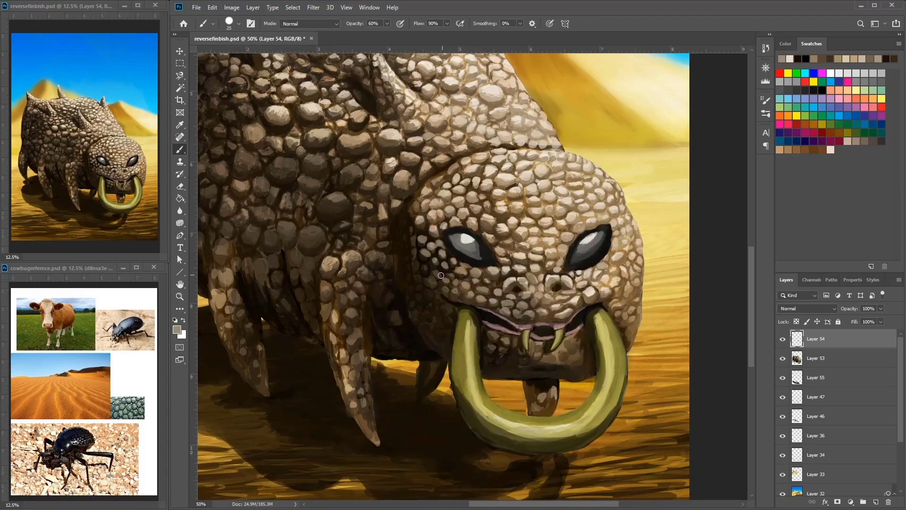
scroll(448, 269, "right", 2)
key("d")
Step: Repaint the central forehead scales just above the eyes as larger rounded plates with sampled beige and brown
scroll(400, 242, "right", 3)
scroll(400, 242, "up", 1)
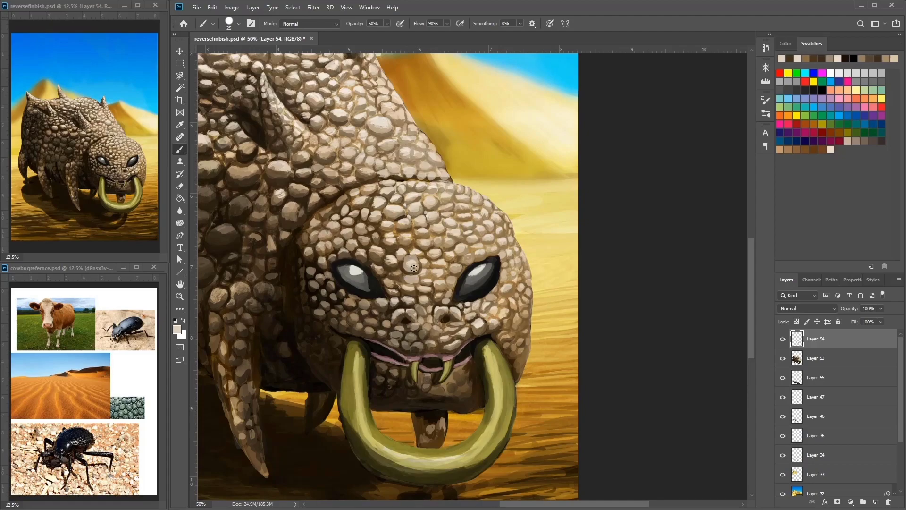
left_click(417, 255, "alt")
left_click(417, 256, "alt")
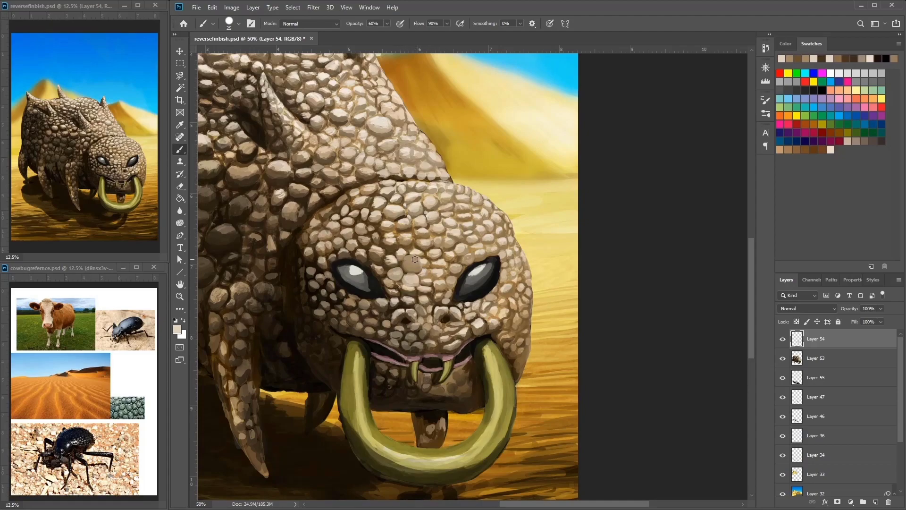
scroll(420, 256, "right", 1)
left_click(408, 239, "alt")
left_click(408, 239, "alt")
left_click(395, 233, "alt")
left_click(398, 286, "alt")
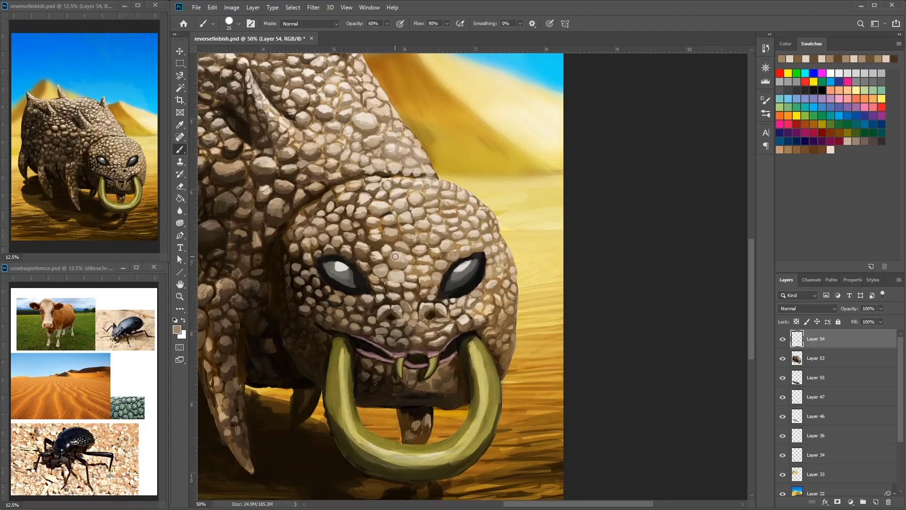
Step: Shape the scales directly between the eyes with sampled light beige and brown
left_click(382, 268, "alt")
scroll(410, 210, "down", 2)
left_click(409, 213, "alt")
left_click(404, 213, "alt")
left_click(404, 213, "alt")
left_click(407, 223, "alt")
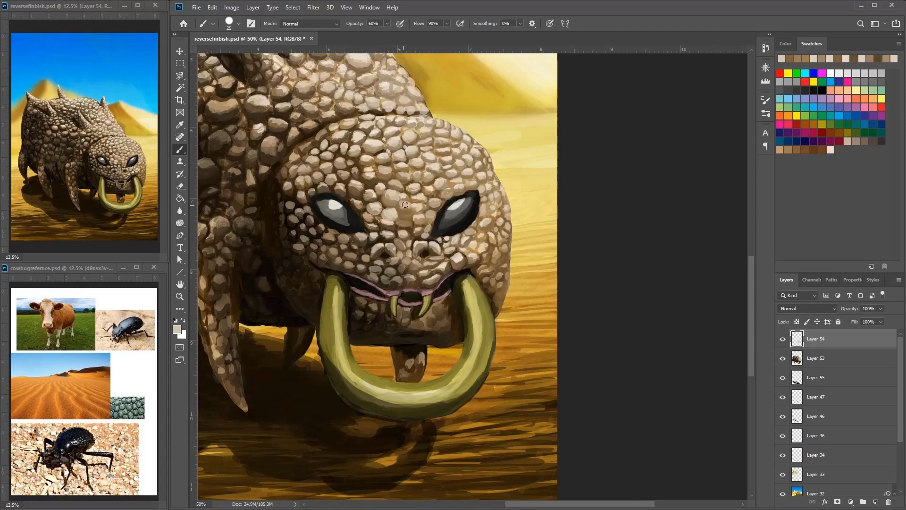
Step: Define the scales down the bridge of the nose with sampled beige highlights and dark brown gaps
scroll(409, 219, "up", 1)
left_click(416, 221, "alt")
left_click(388, 258, "alt")
left_click(401, 236, "alt")
left_click(408, 240, "alt")
left_click(416, 247, "alt")
left_click(394, 248, "alt")
scroll(392, 250, "up", 1)
left_click(391, 252, "alt")
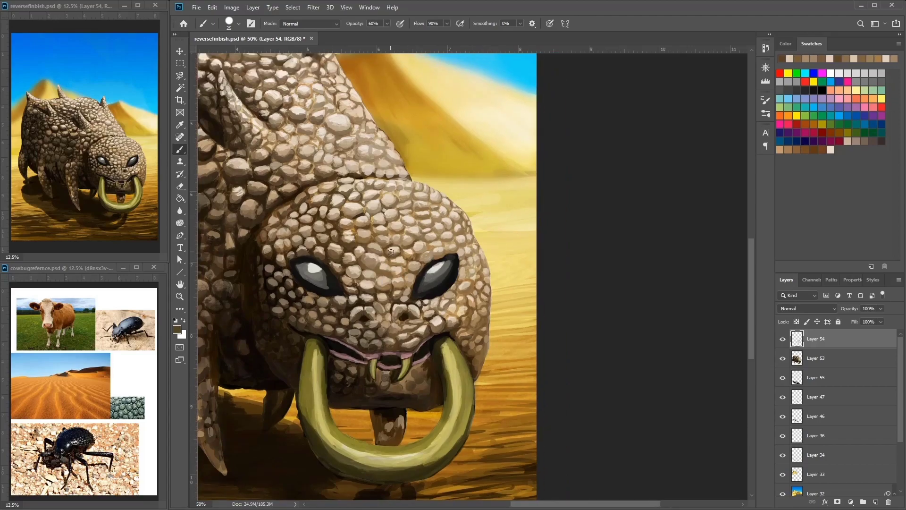
Step: Touch up the scales around the nostrils and the lower forehead with sampled beige
left_click(386, 304, "alt")
left_click(386, 304, "alt")
left_click_drag(386, 304, 480, 214)
mouse_move(517, 169)
left_mouse_down()
mouse_move(515, 232)
mouse_move(524, 225)
mouse_move(462, 241)
left_mouse_up()
left_click(531, 215, "alt")
left_click_drag(531, 215, 611, 169)
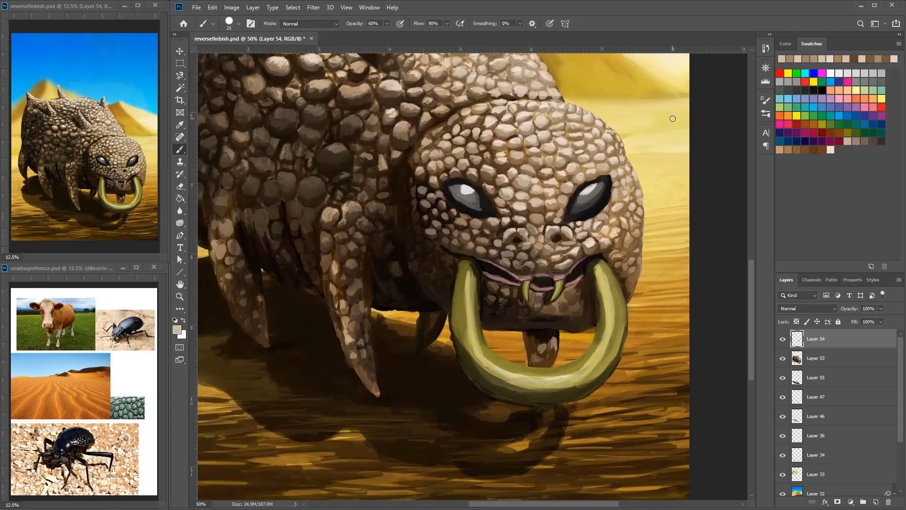
Step: Add scales beside the flank-side mouth corner and on the chin with sampled beige and greyish brown
key("ctrl+minus")
left_click(529, 245, "alt")
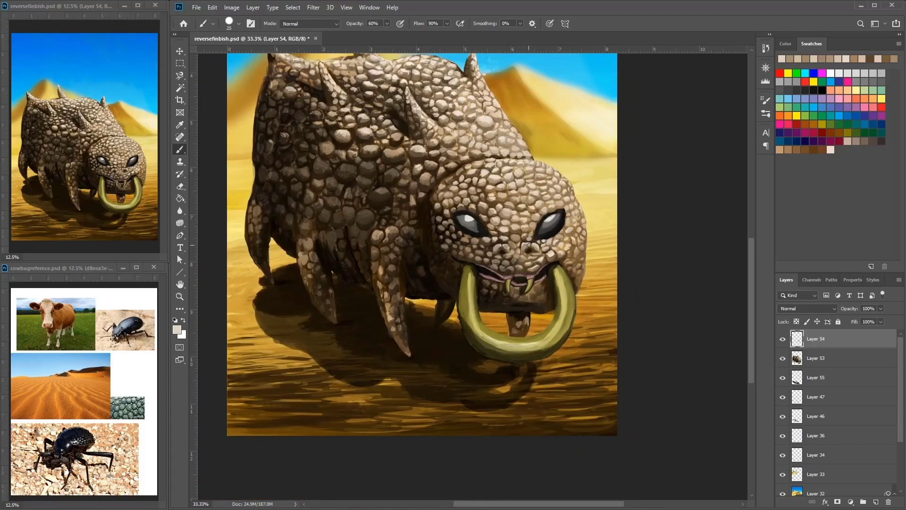
left_click_drag(470, 249, 487, 261)
left_click(486, 248, "alt")
left_click(489, 257, "alt")
left_click(487, 261, "alt")
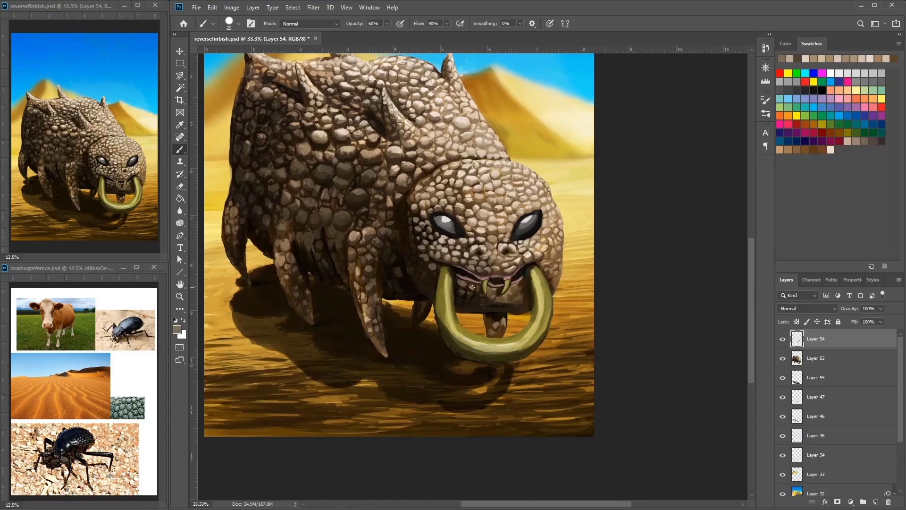
left_click(514, 291, "alt")
left_click(538, 288, "alt")
left_click(536, 288, "alt")
left_click(531, 300, "alt")
Step: Refine the creature's lips with a size 12 brush, using sampled pink and dark purple tones
key("ctrl+plus")
key("ctrl+plus")
key("Return")
right_click(587, 274)
key("Return")
left_click(546, 278, "alt")
left_click(445, 274, "alt")
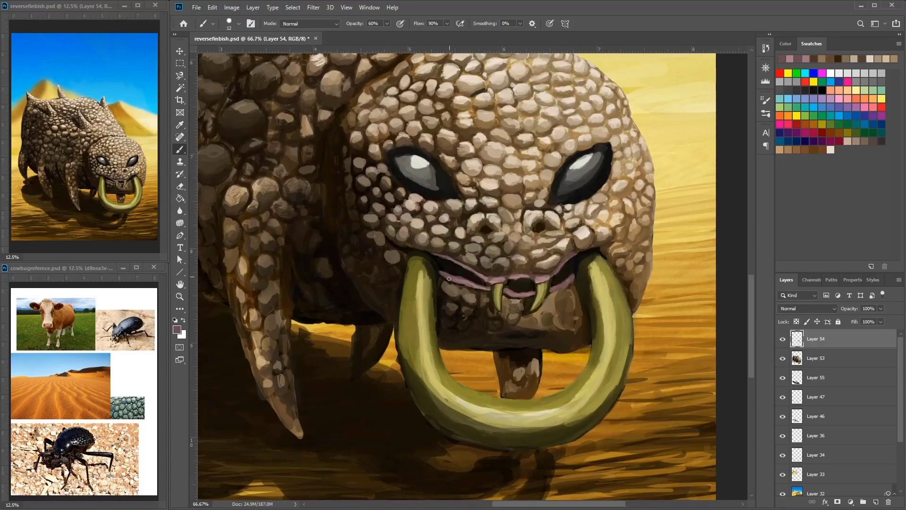
left_click(549, 122)
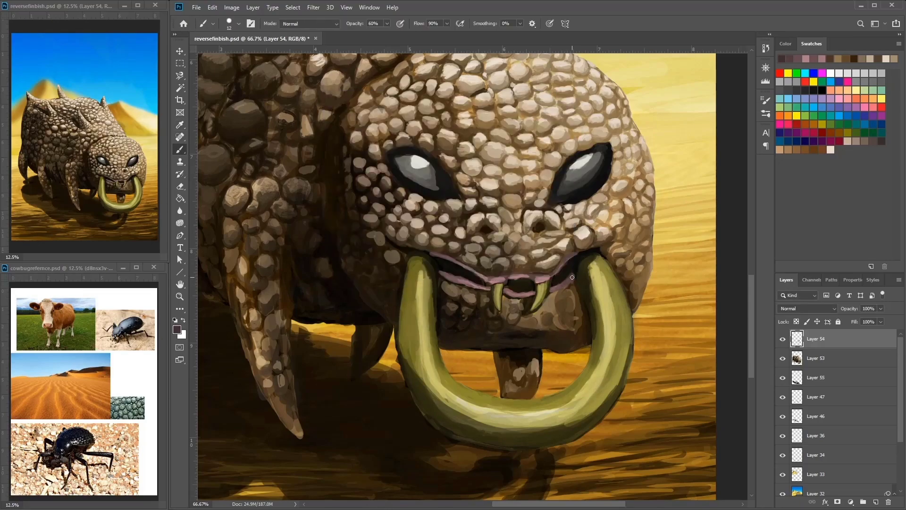
scroll(449, 276, "down", 2)
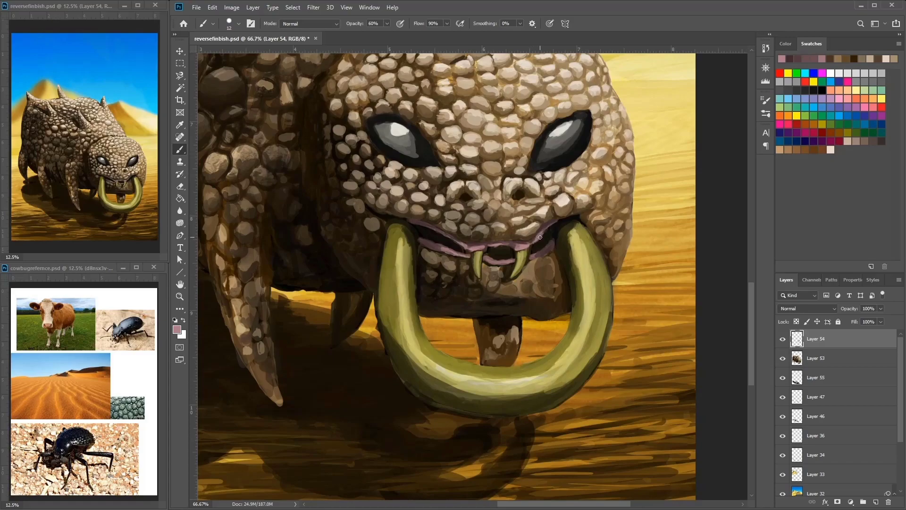
Step: Paint small scales on the chin beneath the lower lip and fangs with sampled browns
left_click(515, 183, "alt")
left_click(542, 263, "alt")
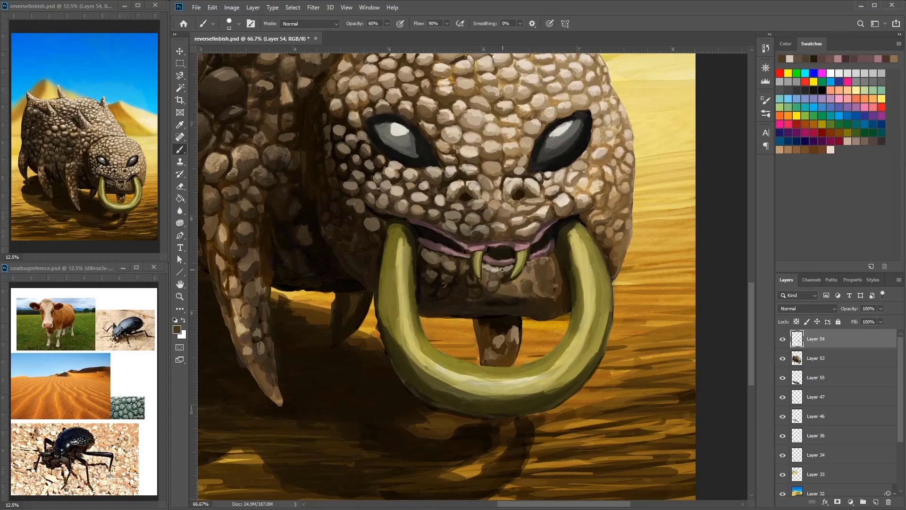
left_click(492, 279, "alt")
left_click_drag(467, 269, 459, 262)
left_click(452, 260, "alt")
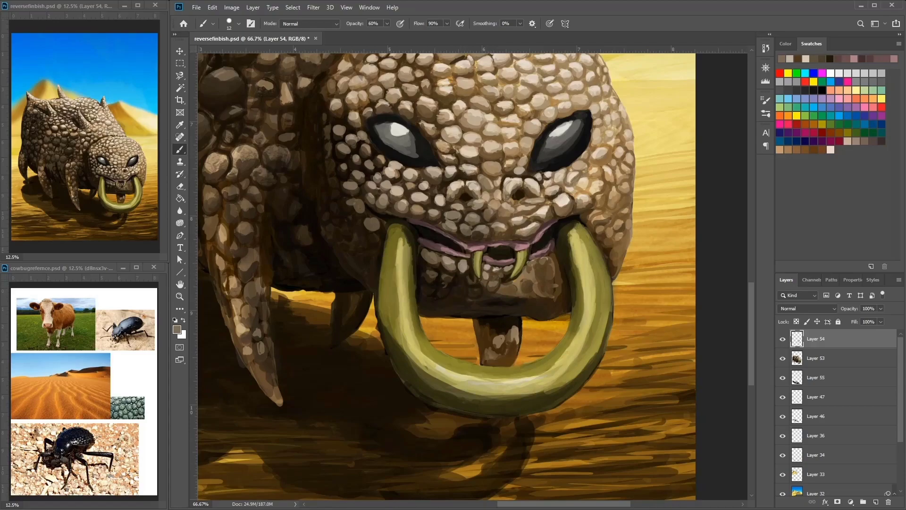
Step: Define the small scales along the head's upper edge below the neck fold with sampled beige and brown
left_click(600, 166, "alt")
left_click_drag(474, 157, 622, 296)
left_click(641, 158, "alt")
left_click_drag(641, 158, 602, 171)
left_click(540, 161, "alt")
left_click(521, 200, "alt")
left_click(513, 155, "alt")
left_click(575, 169, "alt")
left_click(575, 169, "alt")
left_click(584, 173, "alt")
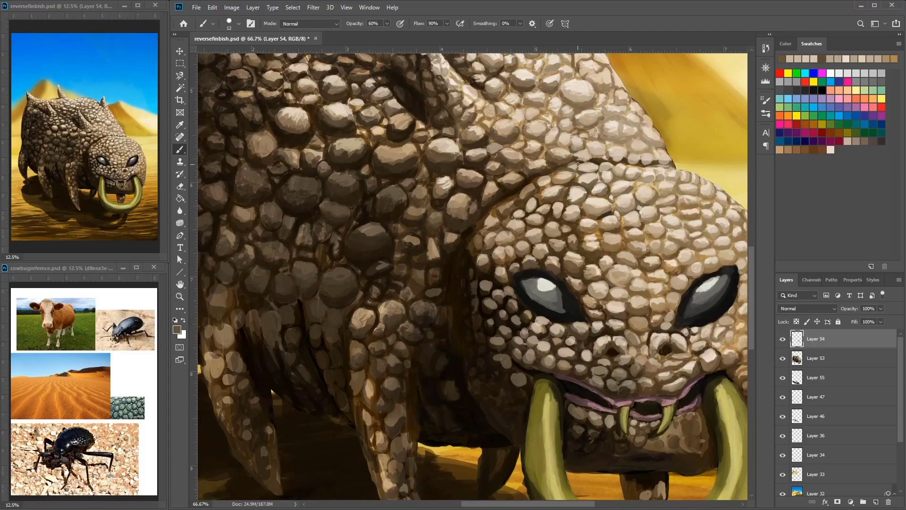
Step: Brighten the scales across the crown and the flank-side curve of the head with sampled light beige
left_click(608, 180, "alt")
left_click_drag(567, 175, 529, 227)
left_click(625, 192, "alt")
left_click(625, 191, "alt")
left_click(632, 188, "alt")
left_click(556, 249, "alt")
left_click(561, 220, "alt")
left_click(569, 218, "alt")
left_click(576, 216, "alt")
left_click(586, 211, "alt")
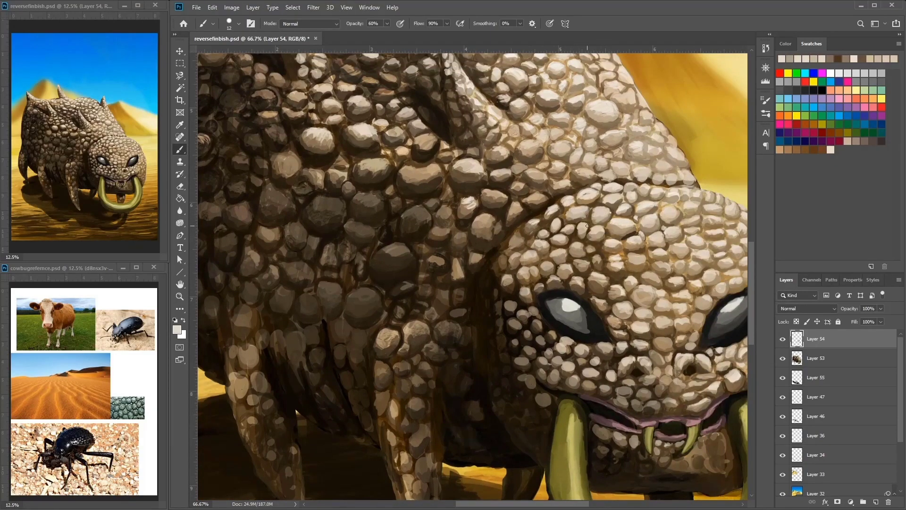
Step: Brighten and separate the forehead scales above the eyes with sampled light beige tones
left_click(578, 229, "alt")
left_click_drag(643, 284, 542, 243)
left_click(538, 243, "alt")
left_click(526, 214, "alt")
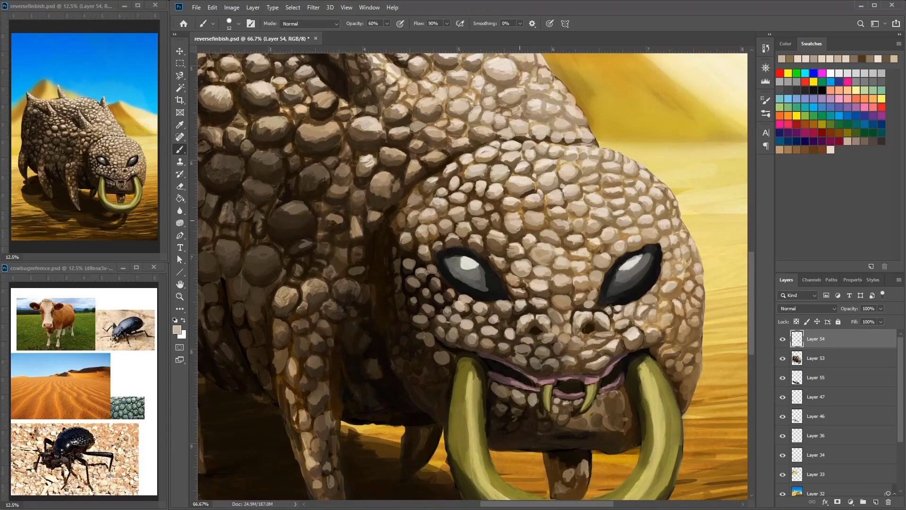
left_click(513, 226, "alt")
left_click(526, 275, "alt")
Step: Refine the scales along the crown's upper edge below the neck fold with sampled brown and pale beige
left_click_drag(519, 272, 503, 263)
left_click(496, 255, "alt")
left_click(497, 249, "alt")
left_click(517, 264, "alt")
left_click(520, 268, "alt")
left_click(531, 246, "alt")
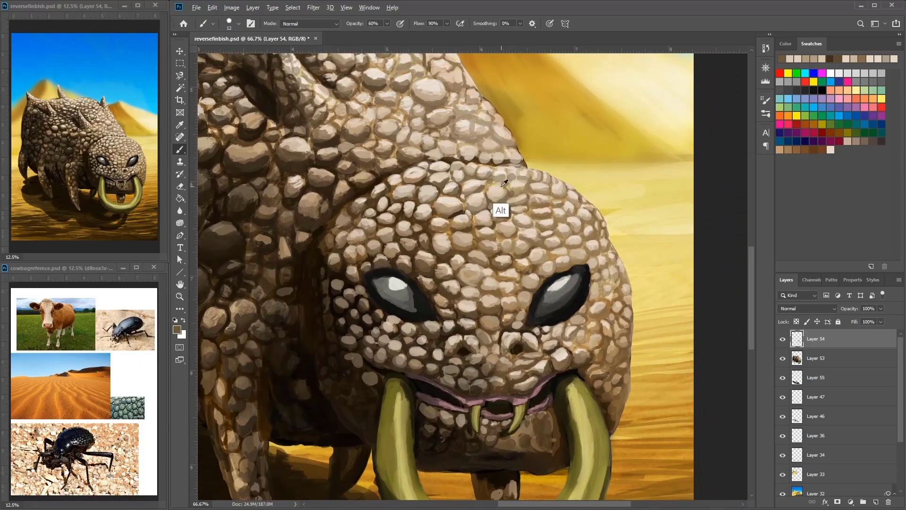
left_click(506, 202, "alt")
left_click_drag(479, 164, 465, 198)
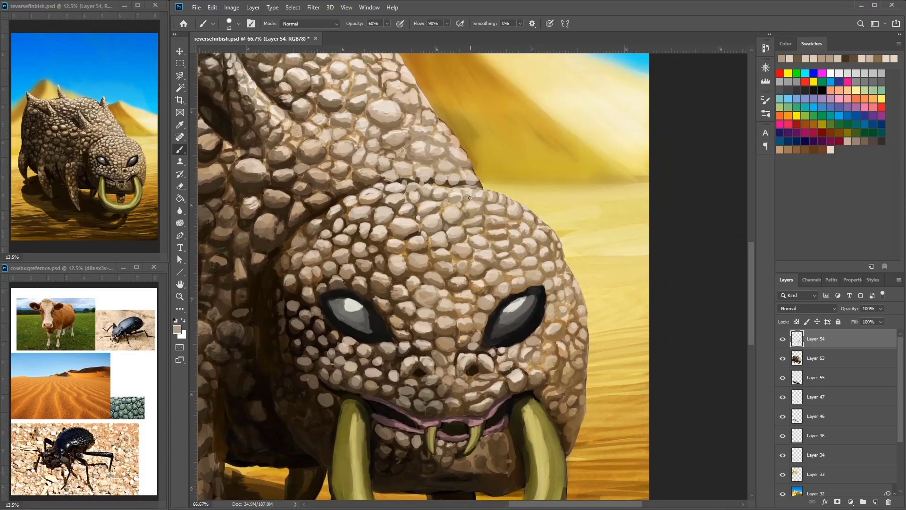
left_click(462, 194, "alt")
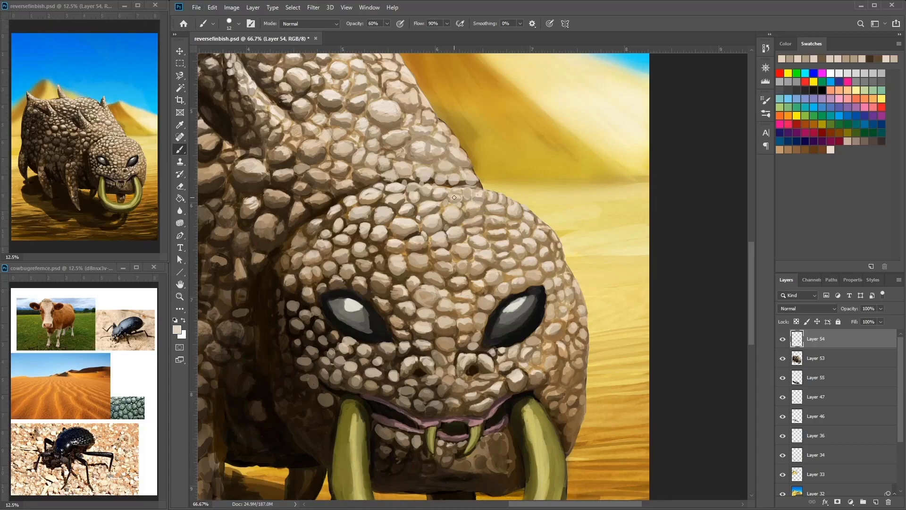
Step: Sharpen the scales around the sunlit-side eye and cheek with sampled beige and tan tones
left_click_drag(455, 319, 495, 302)
left_click(514, 304, "alt")
left_click(488, 293, "alt")
left_click(490, 289, "alt")
left_click(489, 300, "alt")
left_click_drag(452, 280, 494, 298)
left_click(501, 309, "alt")
left_click(491, 324, "alt")
left_click_drag(628, 394, 596, 286)
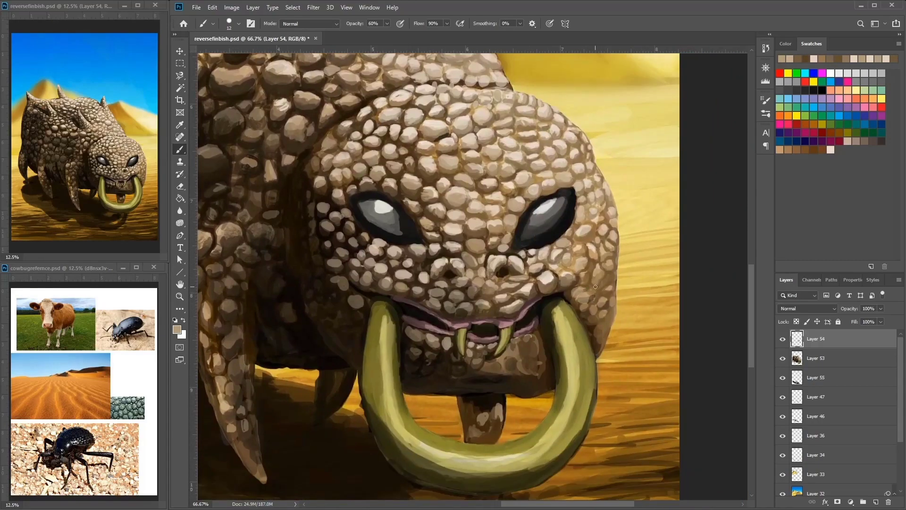
left_click(595, 289, "alt")
Step: Darken the shaded edge of the chin beside the green ring with sampled dark brown
left_click(428, 386, "alt")
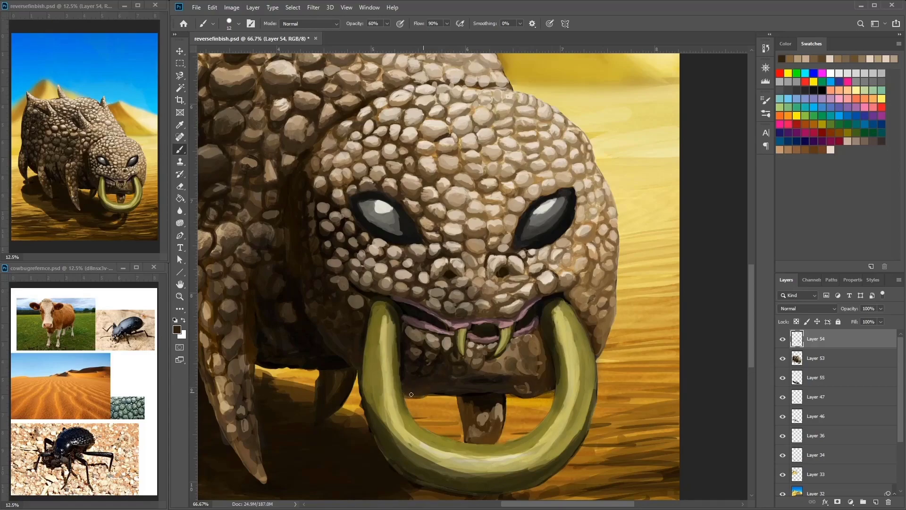
left_click_drag(411, 394, 414, 352)
left_click(491, 366, "alt")
left_click(405, 361, "alt")
Step: Clean up the shading and outer edge of the green ring's shaded arm with sampled olive and dark tones
left_click(401, 347, "alt")
left_click(399, 327, "alt")
left_click(409, 271, "alt")
left_click_drag(386, 262, 387, 307)
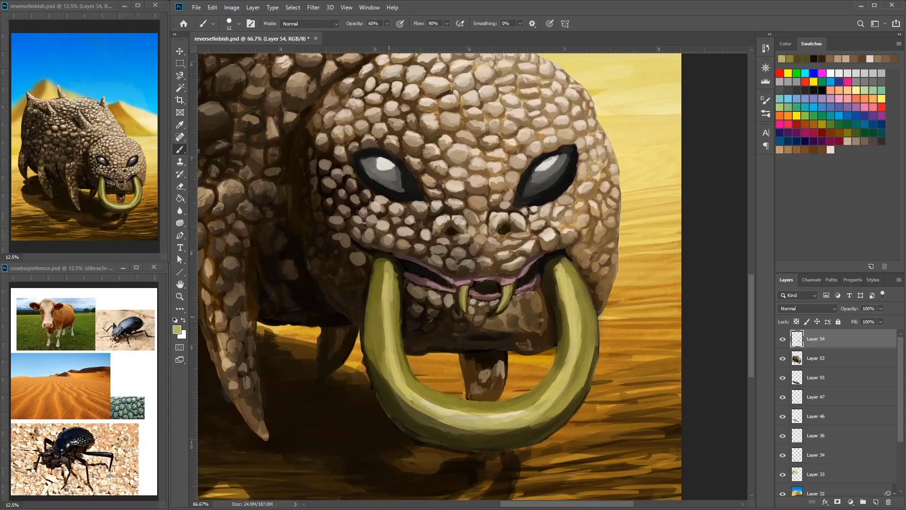
left_click(388, 426, "alt")
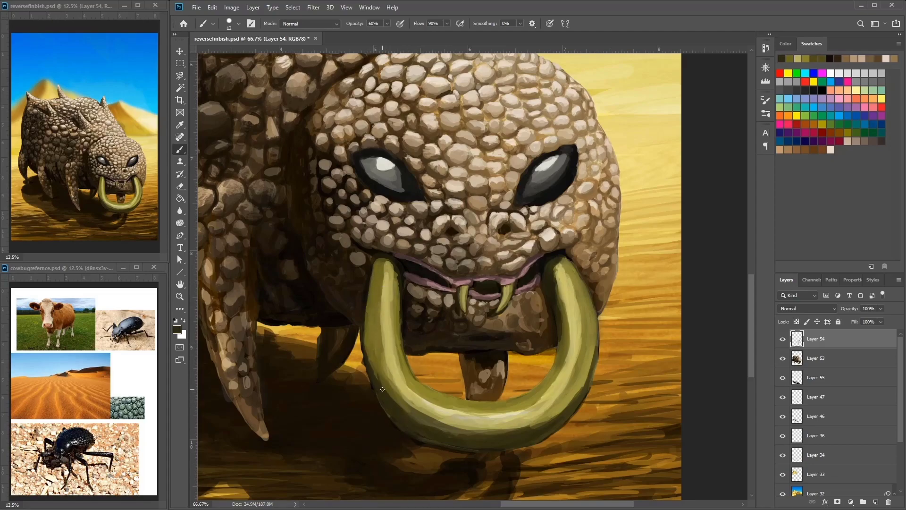
left_click(373, 291, "alt")
scroll(601, 210, "right", 3)
scroll(601, 210, "up", 2)
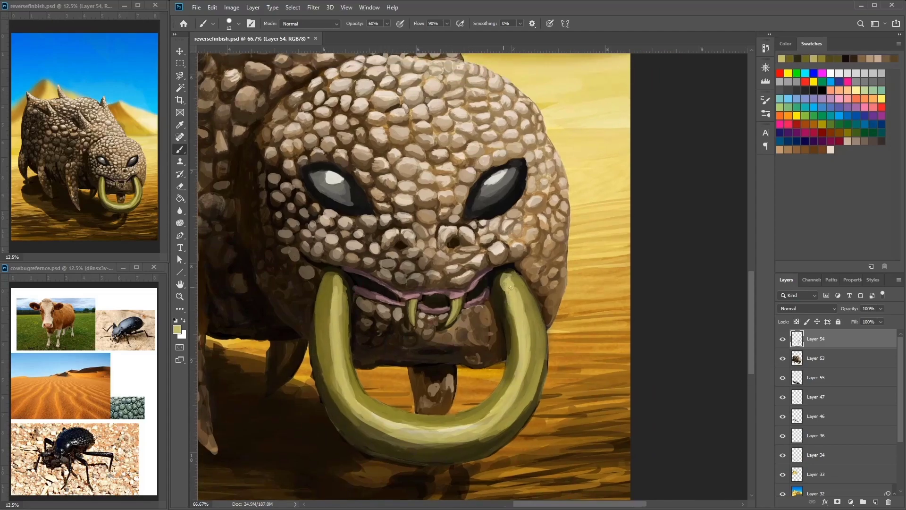
Step: Refine the scales between the eyes and over the sunlit brow with sampled light beige and tan
left_click(402, 268, "alt")
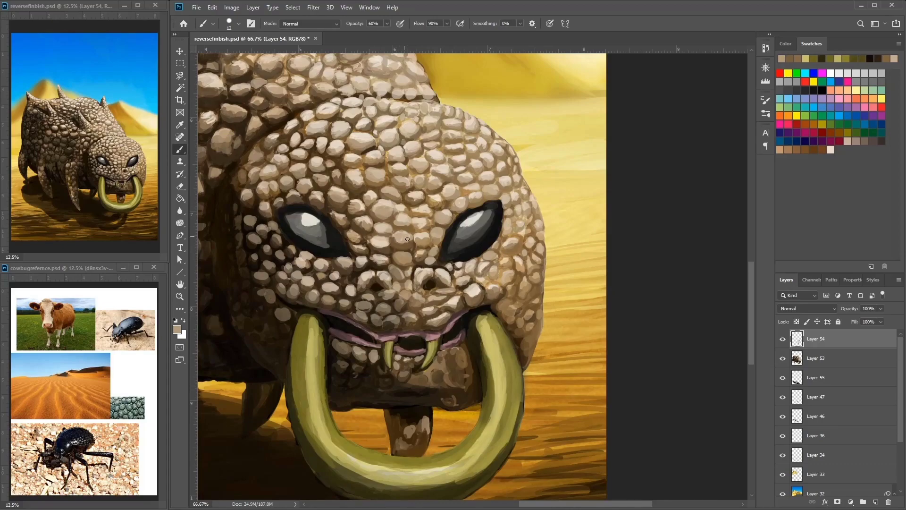
scroll(507, 224, "right", 3)
scroll(507, 224, "up", 2)
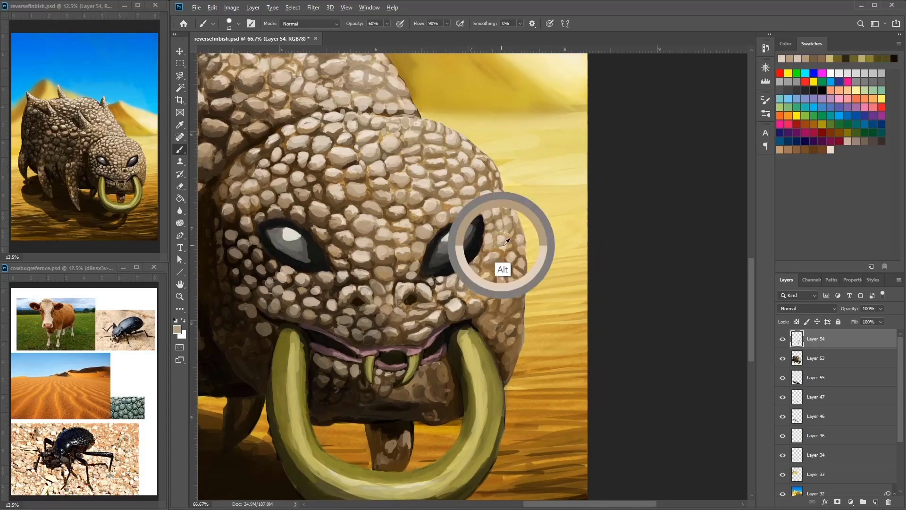
left_click(470, 166, "alt")
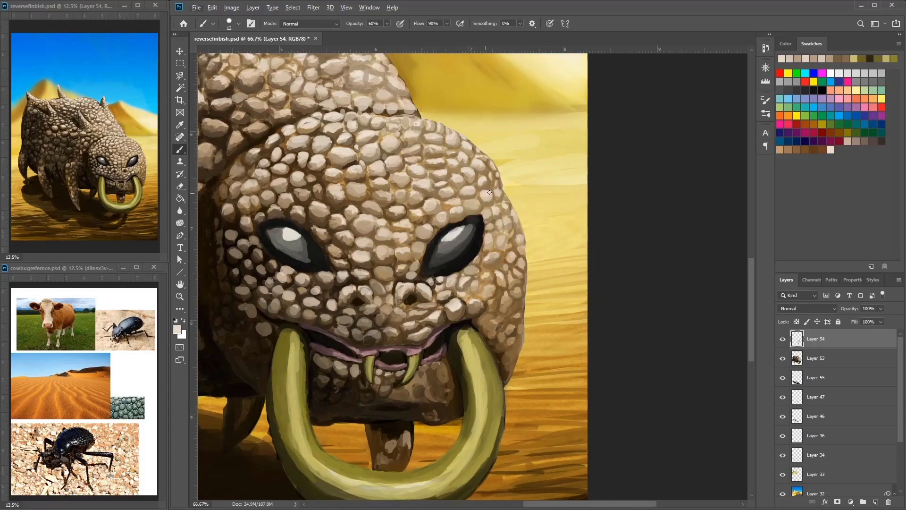
left_click(432, 186, "alt")
left_click(442, 163, "alt")
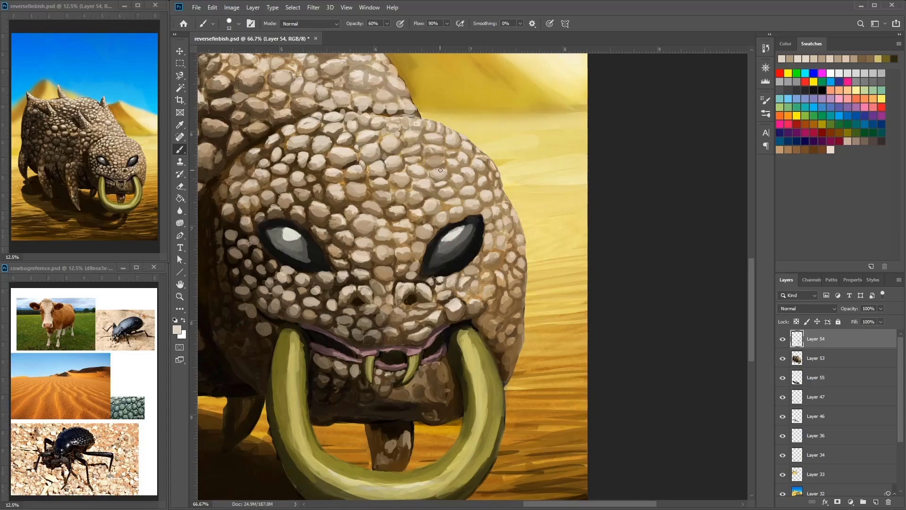
Step: Define the scales on the sunlit cheek beside the green ring with sampled browns
left_click_drag(434, 413, 458, 368)
left_click(485, 366, "alt")
left_click(488, 362, "alt")
left_click(479, 320, "alt")
left_click(533, 312, "alt")
left_click(524, 281, "alt")
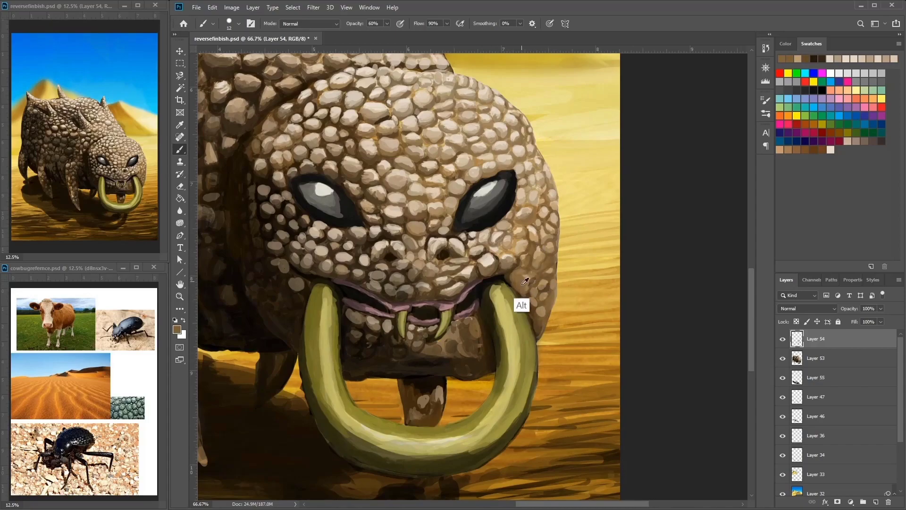
left_click_drag(524, 281, 517, 317)
left_click(518, 321, "alt")
Step: Paint rounded scales on the sunlit side of the chin with sampled black and brown
mouse_move(463, 378)
left_mouse_down()
mouse_move(484, 341)
mouse_move(476, 332)
mouse_move(456, 341)
mouse_move(467, 342)
left_mouse_up()
left_click(469, 341, "alt")
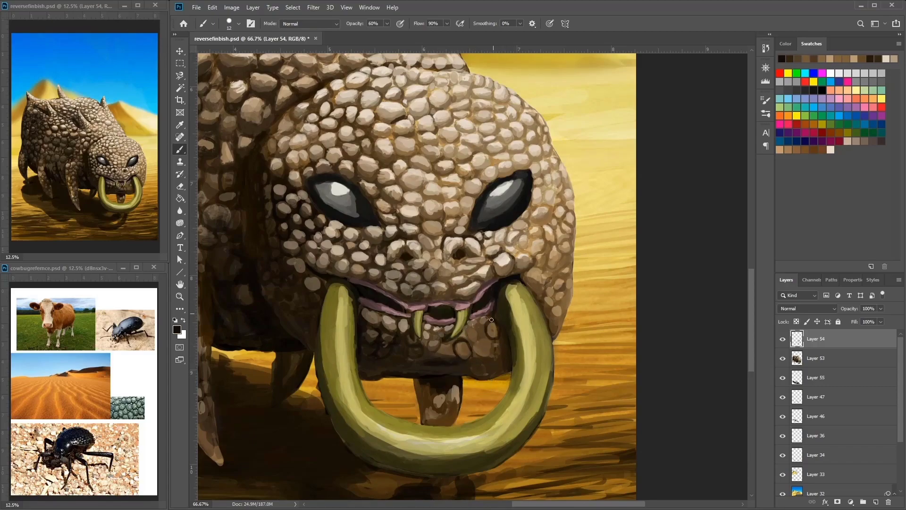
left_click(491, 373, "alt")
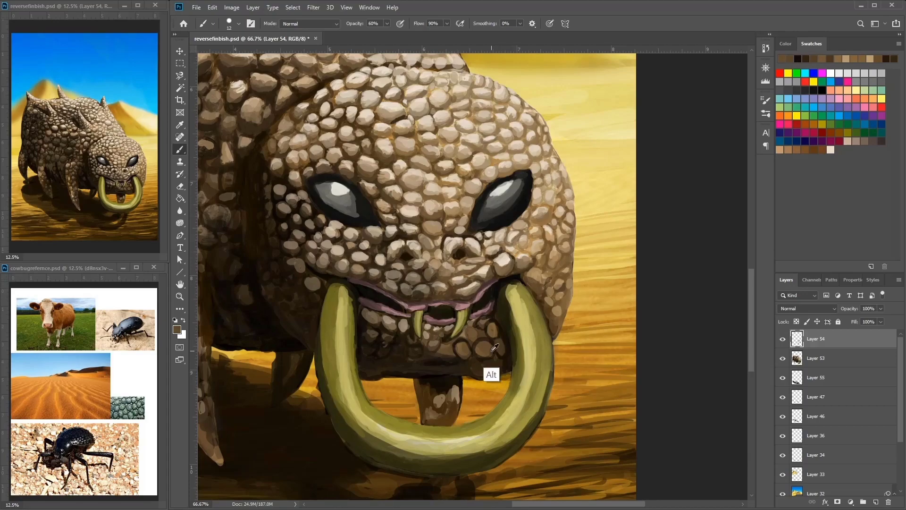
Step: Smooth and highlight the curve of the green ring with sampled olive and pale yellow strokes
mouse_move(346, 360)
left_mouse_down()
mouse_move(374, 411)
mouse_move(336, 330)
left_mouse_up()
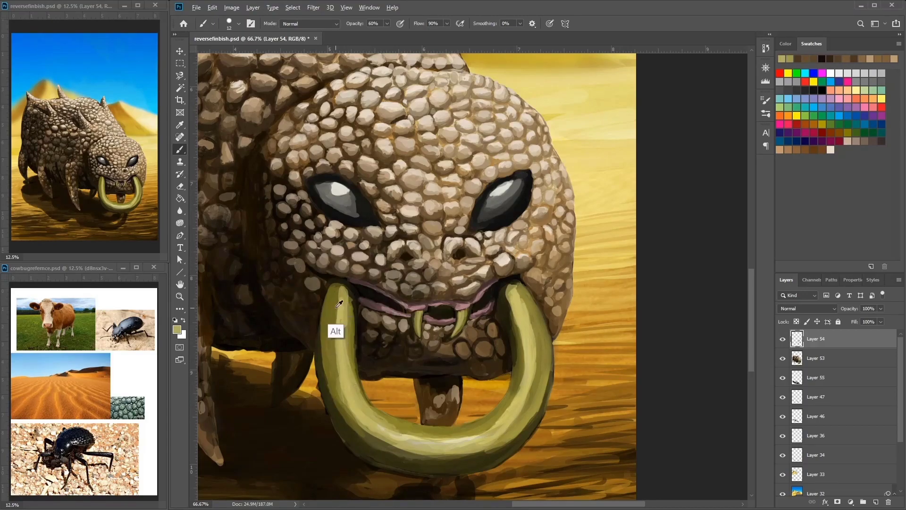
left_click_drag(351, 392, 370, 441)
mouse_move(468, 412)
left_mouse_down()
mouse_move(482, 351)
mouse_move(404, 308)
mouse_move(460, 264)
mouse_move(462, 215)
left_mouse_up()
left_click(467, 313, "alt")
mouse_move(467, 313)
left_mouse_down()
mouse_move(449, 179)
mouse_move(459, 312)
mouse_move(444, 294)
left_mouse_up()
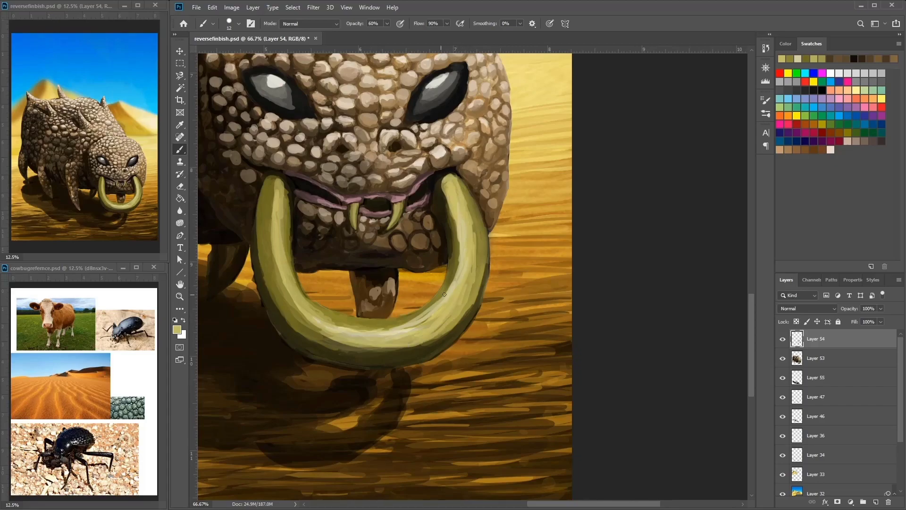
left_click_drag(438, 324, 352, 355)
left_click(424, 325, "alt")
mouse_move(449, 181)
left_mouse_down()
mouse_move(469, 282)
mouse_move(454, 265)
mouse_move(463, 306)
mouse_move(455, 302)
mouse_move(477, 266)
left_mouse_up()
Step: Blend the highlights on the green ring's sunlit arm and deepen its lower edge with sampled dark olive
left_click(468, 307, "alt")
left_click(456, 302, "alt")
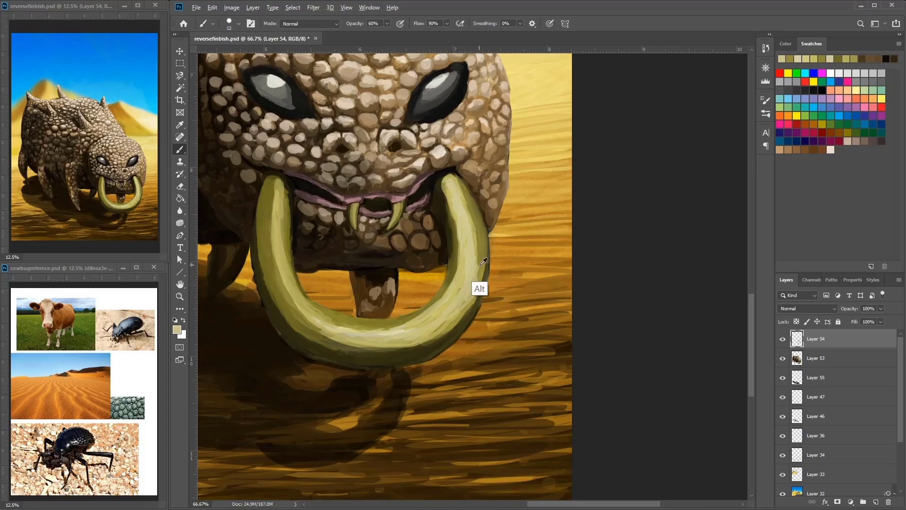
left_click(469, 297, "alt")
left_click_drag(469, 307, 483, 272)
left_click_drag(459, 324, 420, 348)
left_click(462, 328, "alt")
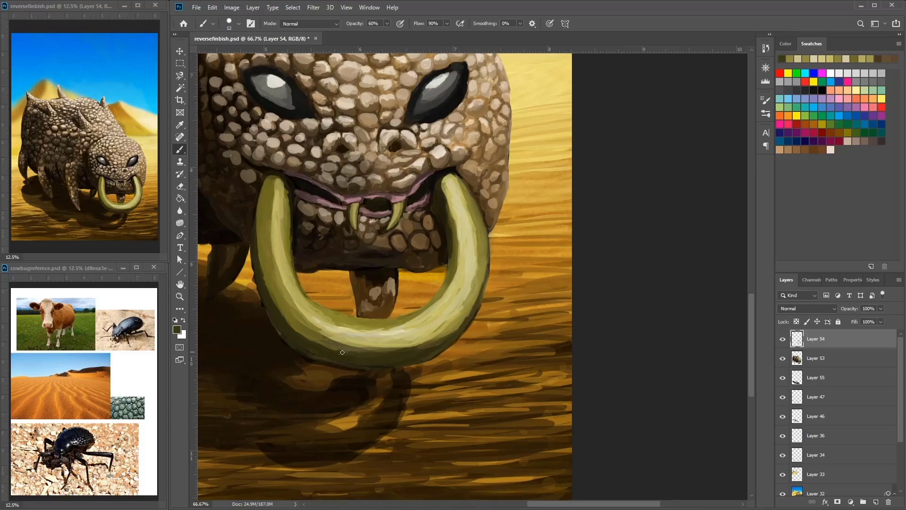
Step: Paint muted scales on the shaded side of the chin with sampled black and dark browns
scroll(485, 263, "left", 5)
scroll(401, 248, "up", 2)
left_click(400, 248, "alt")
scroll(457, 284, "up", 1)
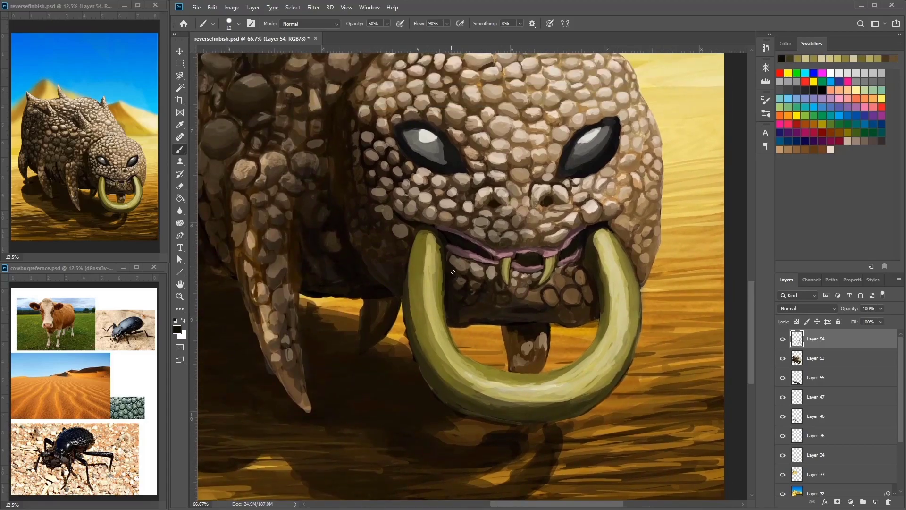
left_click(457, 266, "alt")
mouse_move(458, 301)
left_mouse_down()
mouse_move(475, 319)
mouse_move(483, 309)
left_mouse_up()
left_click(475, 320, "alt")
left_click(499, 300, "alt")
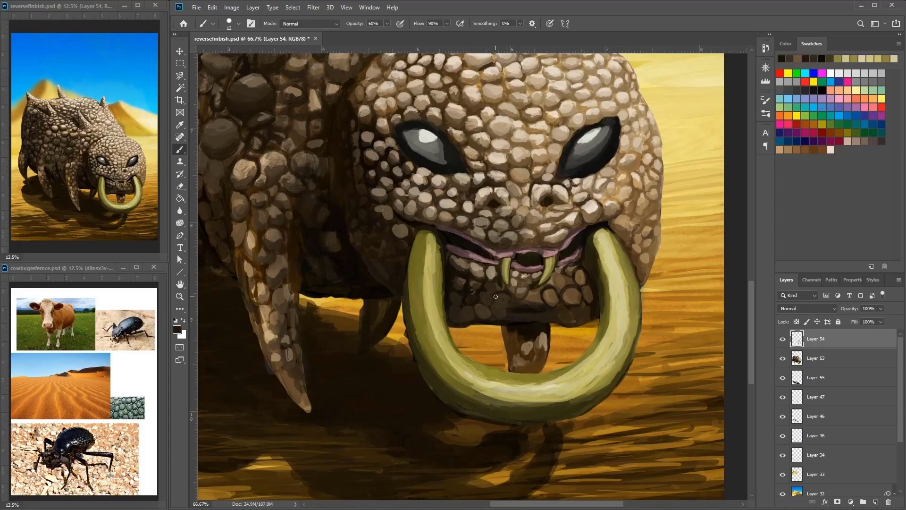
Step: Break the chin's lower edge into scales with sampled dark and mid browns
left_click(516, 319, "alt")
left_click(515, 312, "alt")
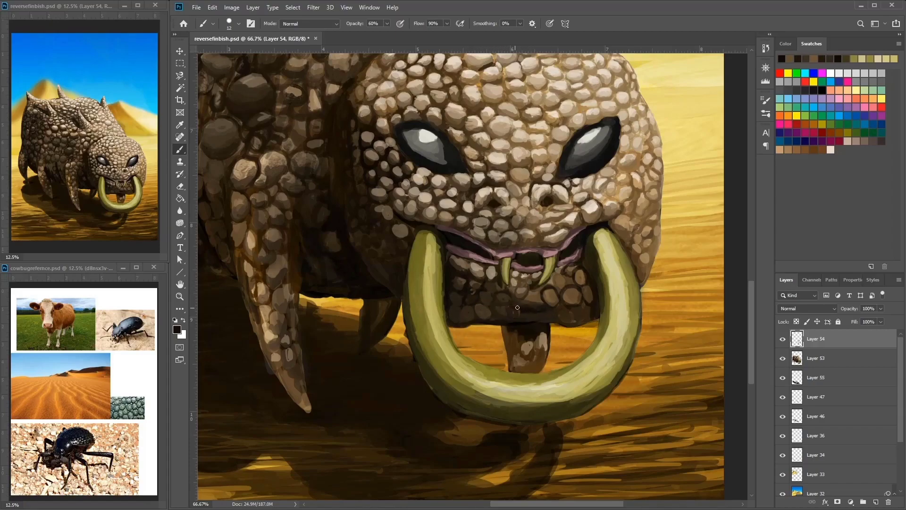
left_click(514, 316, "alt")
left_click(535, 314, "alt")
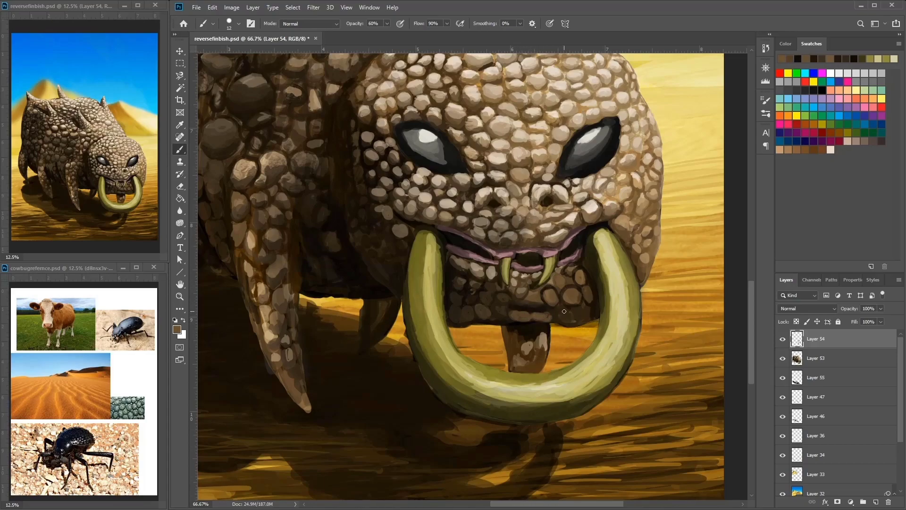
left_click(533, 319, "alt")
Step: Refine the chin scales beneath the fangs and darken the gaps between them with sampled browns
left_click(524, 298, "alt")
left_click(522, 298, "alt")
left_click(537, 302, "alt")
left_click(521, 304, "alt")
left_click_drag(521, 304, 526, 264)
left_click(539, 298, "alt")
left_click(544, 283, "alt")
left_click(545, 306, "alt")
left_click(549, 277, "alt")
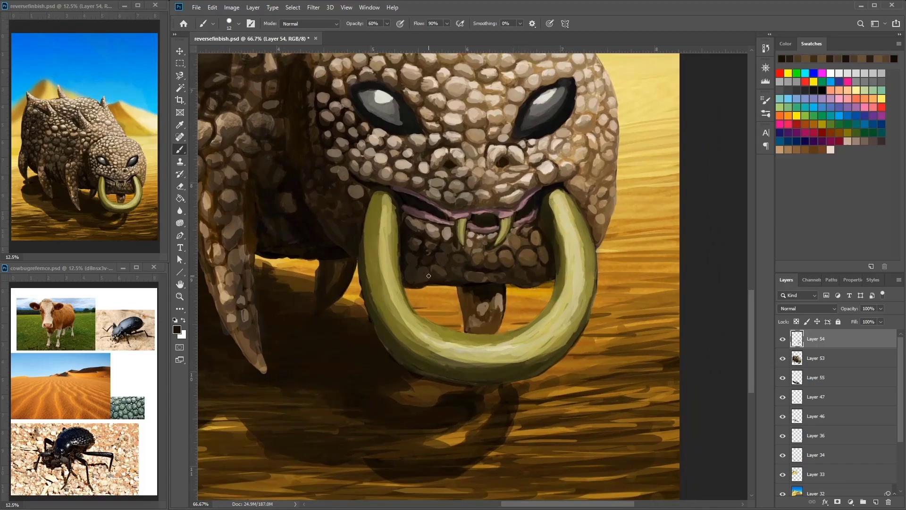
Step: Refine the cheek scales around the sunlit mouth corner and the ring's upper end with sampled browns and beige
left_click_drag(590, 218, 538, 221)
left_click(538, 203, "alt")
left_click(532, 178, "alt")
left_click(515, 189, "alt")
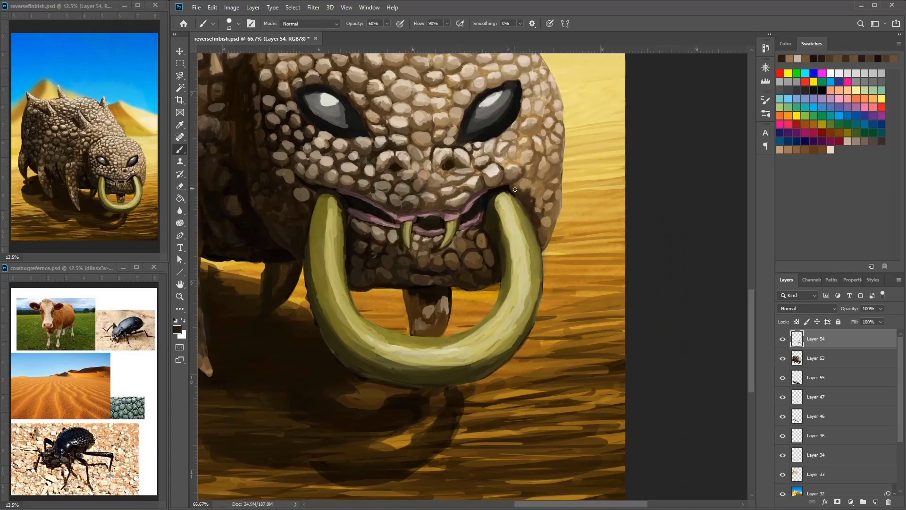
left_click(524, 208, "alt")
left_click(542, 215, "alt")
left_click(545, 202, "alt")
left_click(535, 205, "alt")
left_click(555, 220, "alt")
left_click(543, 231, "alt")
Step: Define the scales on the outer side of the head beyond the sunlit eye with sampled tan and brown
left_click_drag(557, 148, 530, 232)
left_click(531, 232, "alt")
left_click(531, 233, "alt")
left_click_drag(488, 253, 464, 259)
left_click(462, 239, "alt")
left_click(458, 222, "alt")
left_click_drag(485, 216, 444, 240)
left_click(444, 240, "alt")
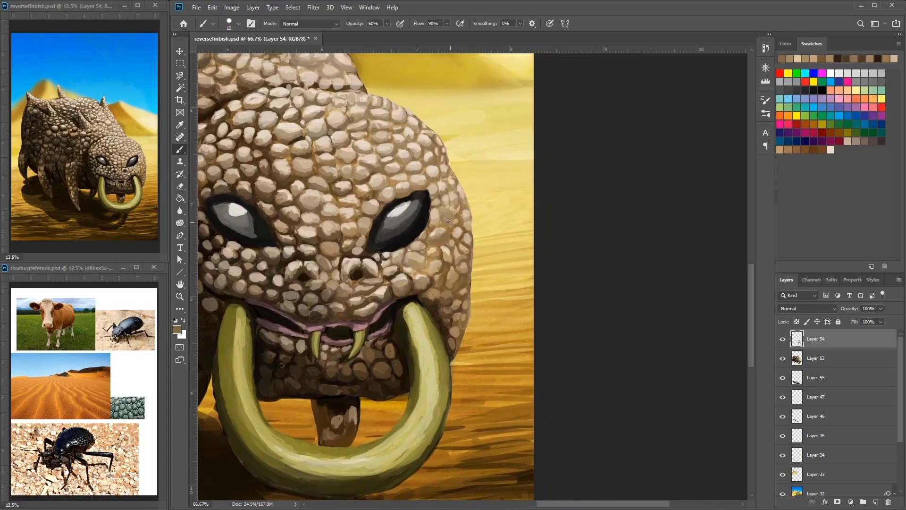
left_click(450, 223, "alt")
Step: Refine the scales from the sunlit temple up across the forehead with sampled beige and brown tones
left_click_drag(423, 166, 477, 239)
left_click(476, 238, "alt")
left_click_drag(484, 288, 470, 254)
left_click(475, 263, "alt")
left_click(470, 253, "alt")
left_click(486, 300, "alt")
left_click(403, 348, "alt")
left_click(457, 256, "alt")
mouse_move(428, 250)
left_mouse_down()
mouse_move(441, 253)
mouse_move(410, 280)
left_mouse_up()
left_click(446, 251, "alt")
left_click(449, 247, "alt")
left_click(408, 295, "alt")
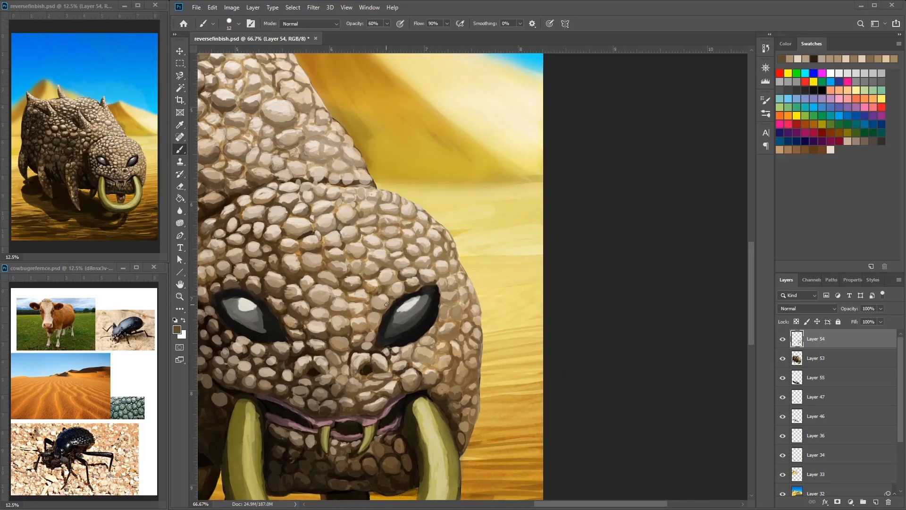
Step: Zoom to 100% and sharpen the scales above the sunlit eye with sampled light and dark tones
key("ctrl+plus")
left_click(548, 213, "alt")
left_click(580, 224, "alt")
left_click_drag(519, 248, 660, 193)
left_click(582, 224, "alt")
left_click(651, 198, "alt")
left_click(660, 193, "alt")
left_click(647, 226, "alt")
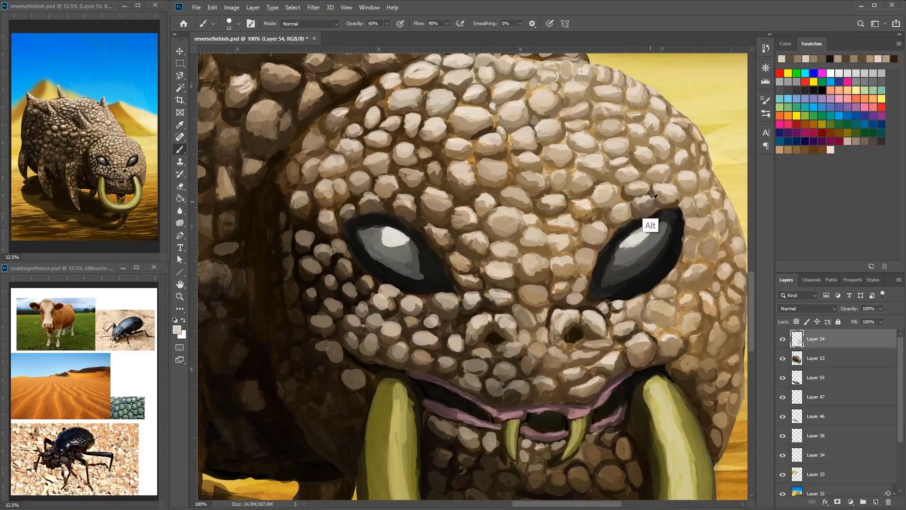
Step: Touch up the sunlit eye's upper rim and the adjoining brow scales with sampled black and beige
left_click(679, 216, "alt")
left_click_drag(589, 189, 604, 207)
left_click(605, 208, "alt")
left_click(595, 176, "alt")
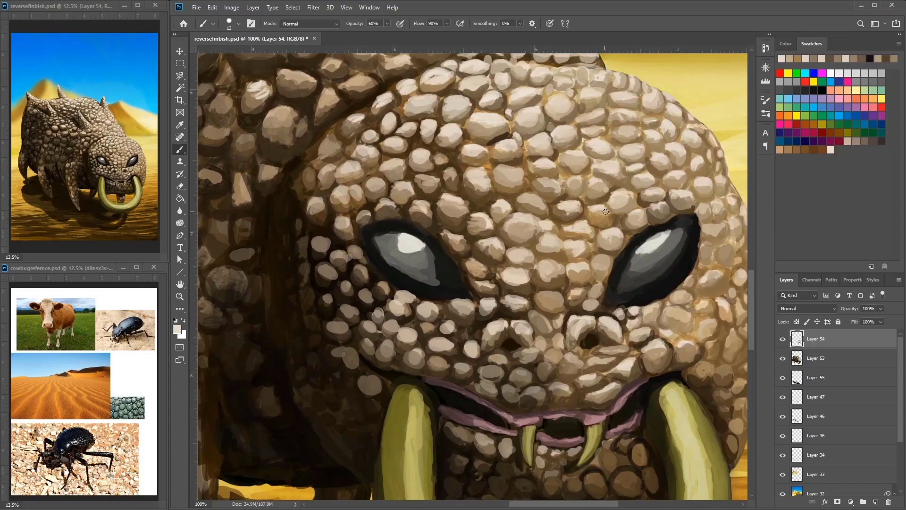
Step: Refine the neck scales around the base of the shoulder spike with sampled beige and brown
left_click_drag(425, 141, 455, 172)
left_click_drag(393, 66, 548, 236)
left_click(586, 197, "alt")
left_click(545, 227, "alt")
left_click(545, 250, "alt")
left_click(524, 239, "alt")
left_click(535, 252, "alt")
left_click(495, 243, "alt")
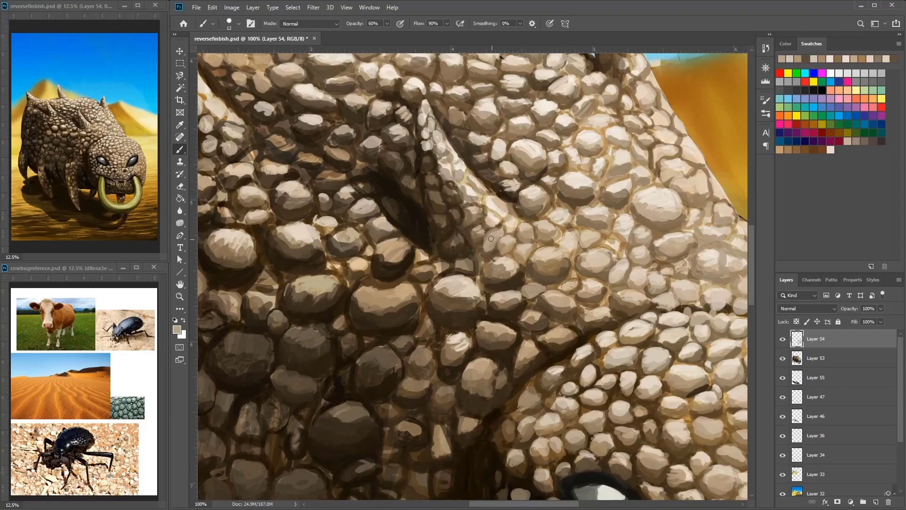
Step: Add small light and dark scales along the lower part of the shoulder spike with sampled tones
left_click_drag(463, 197, 486, 213)
left_click(486, 213, "alt")
left_click(496, 234, "alt")
left_click(488, 207, "alt")
left_click(473, 210, "alt")
left_click(483, 191, "alt")
Step: Paint over the stray marks in the sky beside the back spike on Layer 36 with sampled blue
left_click_drag(483, 191, 442, 328)
left_click_drag(599, 161, 493, 106)
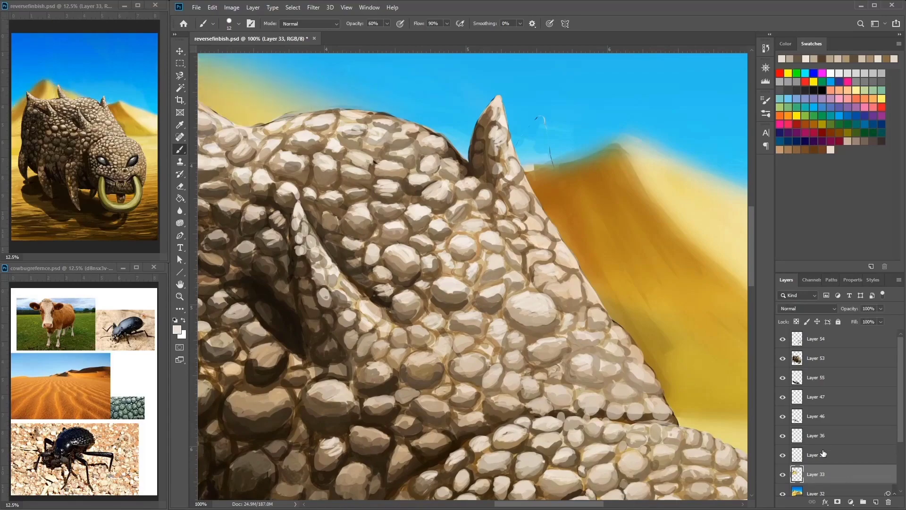
left_click(541, 121, "ctrl")
left_click(541, 121, "alt")
left_click(576, 123, "alt")
left_click(603, 123, "alt")
left_click(572, 117, "alt")
left_click(557, 125, "alt")
Step: Toggle Layer 36's visibility to check the sky paint, and step back to the last brush stroke in the history
left_click(782, 436)
left_click(783, 436)
left_click(783, 435)
left_click(783, 436)
left_click(765, 47)
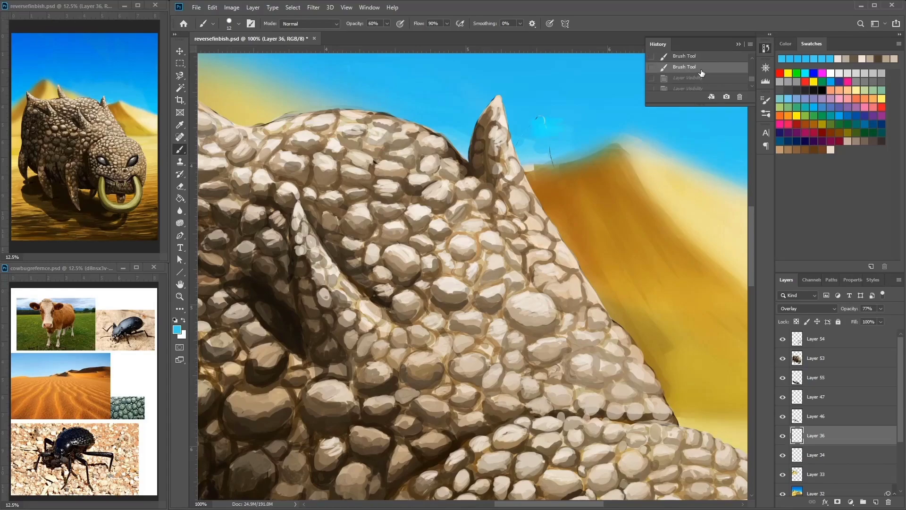
Step: Add a new layer above Layer 55 and paint over the stray sky marks beside the back spike with sampled blue
left_click(814, 417)
left_click(816, 397)
left_click(818, 380)
key("ctrl+shift+alt+n")
left_click_drag(543, 118, 538, 124)
left_click_drag(525, 156, 535, 163)
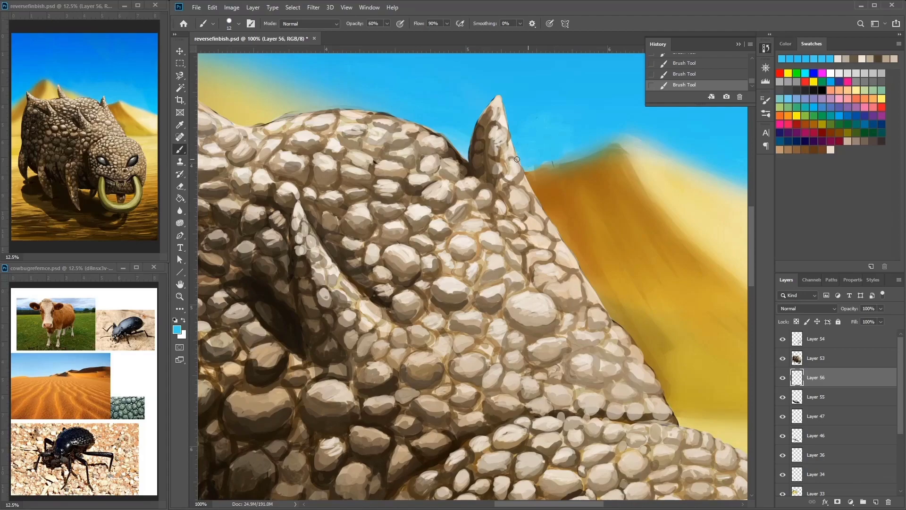
left_click(588, 107, "alt")
left_click(546, 163, "alt")
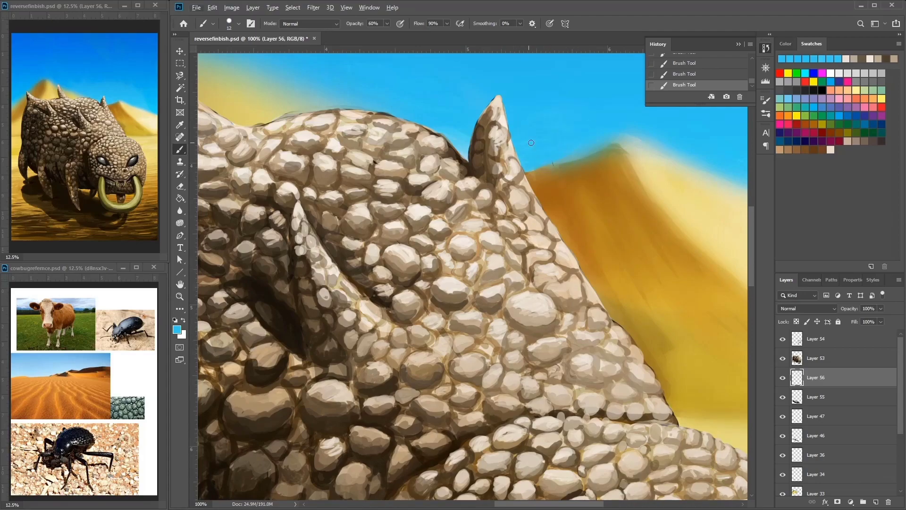
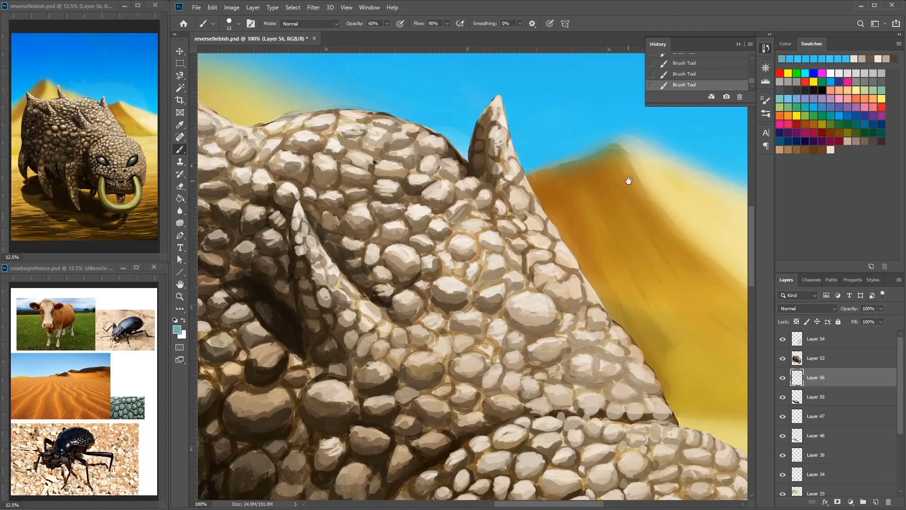
Step: Clean up the sky beside the tall middle back spike with sampled blue on Layer 56
left_click_drag(626, 182, 588, 206)
left_click_drag(472, 155, 680, 318)
left_click(378, 203, "alt")
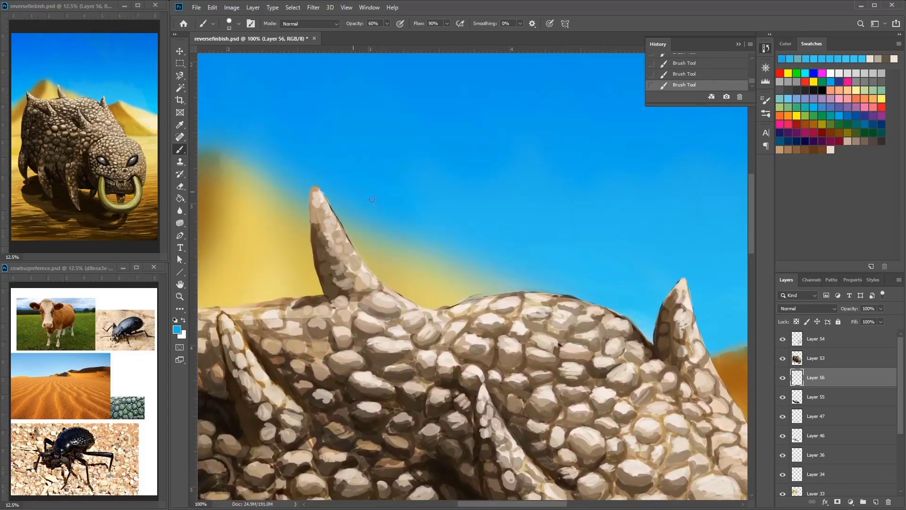
left_click_drag(380, 201, 580, 192)
left_click_drag(523, 240, 584, 222)
Step: Touch up the dark edge where the front back spike meets the hump with sampled brown on Layer 54
left_click(300, 217, "alt")
left_click(275, 171, "alt")
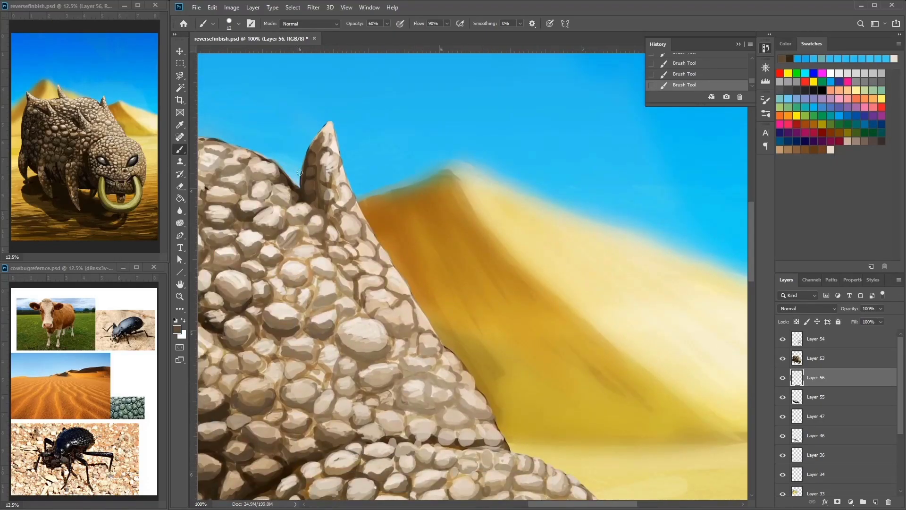
key("alt+bracketright")
key("alt+bracketright")
left_click(273, 189, "alt")
left_click_drag(278, 191, 298, 169)
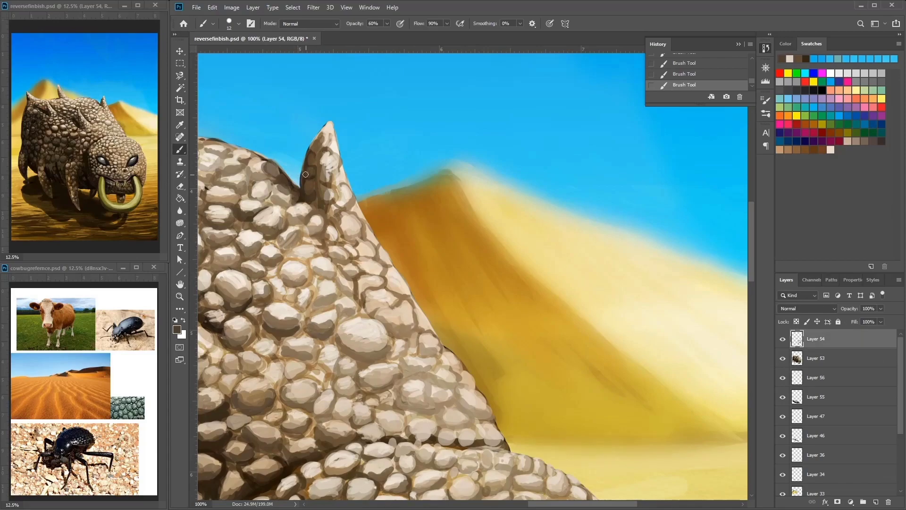
Step: Refine the hump scales behind the front back spike with sampled beige and brown
key("ctrl+minus")
key("ctrl+minus")
left_click_drag(358, 216, 447, 207)
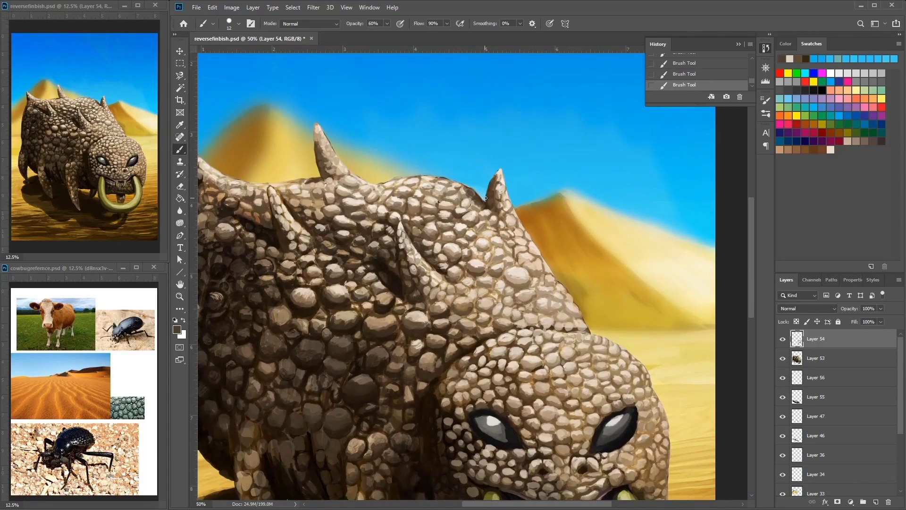
left_click(447, 206, "alt")
left_click(466, 236, "alt")
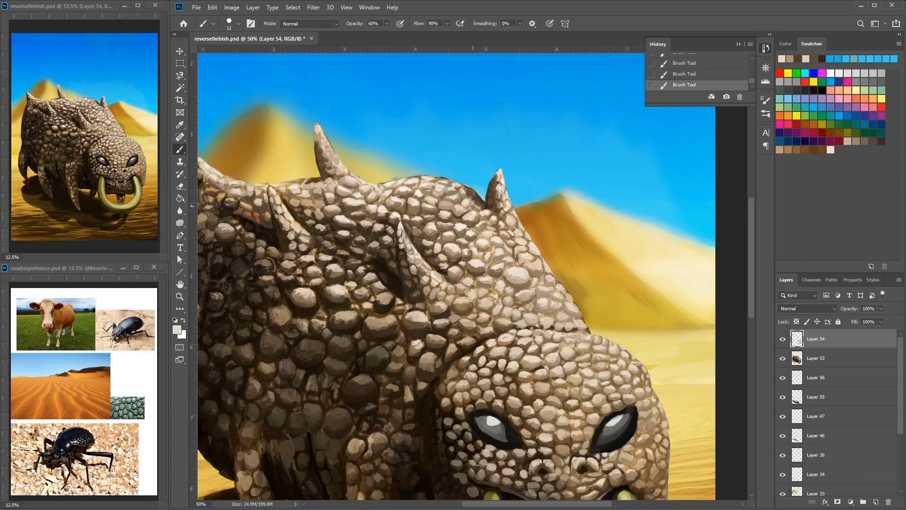
scroll(463, 216, "up", 2)
left_click(432, 159, "alt")
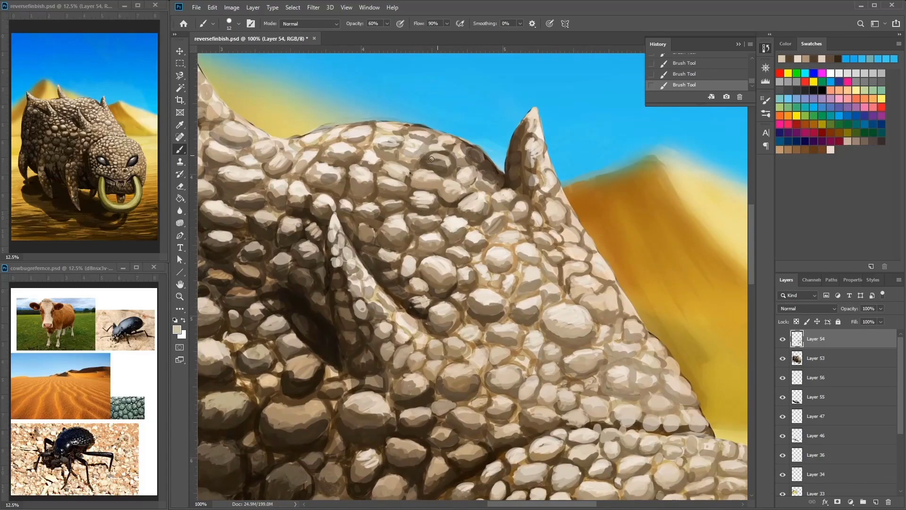
left_click(435, 206, "alt")
left_click(425, 250, "alt")
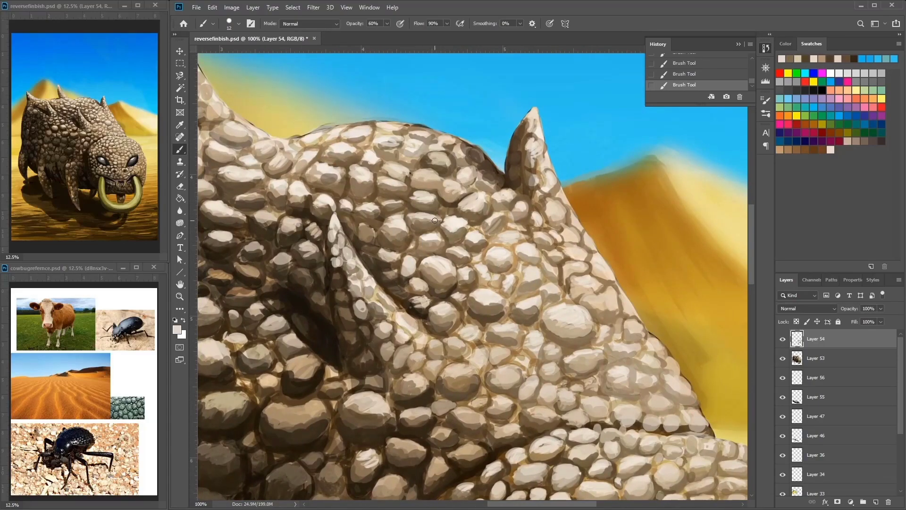
Step: Define the scales across the middle of the hump above the shoulder spike with sampled light and dark tones
scroll(425, 236, "left", 1)
left_click(410, 230, "alt")
scroll(425, 227, "left", 3)
left_click(506, 205, "alt")
left_click(501, 205, "alt")
scroll(540, 188, "right", 2)
left_click(510, 217, "alt")
left_click_drag(510, 217, 578, 242)
mouse_move(557, 222)
left_mouse_down()
mouse_move(571, 236)
mouse_move(557, 227)
left_mouse_up()
left_click(579, 227, "alt")
left_click(506, 265, "alt")
left_click(552, 238, "alt")
scroll(547, 221, "left", 1)
left_click(546, 192, "alt")
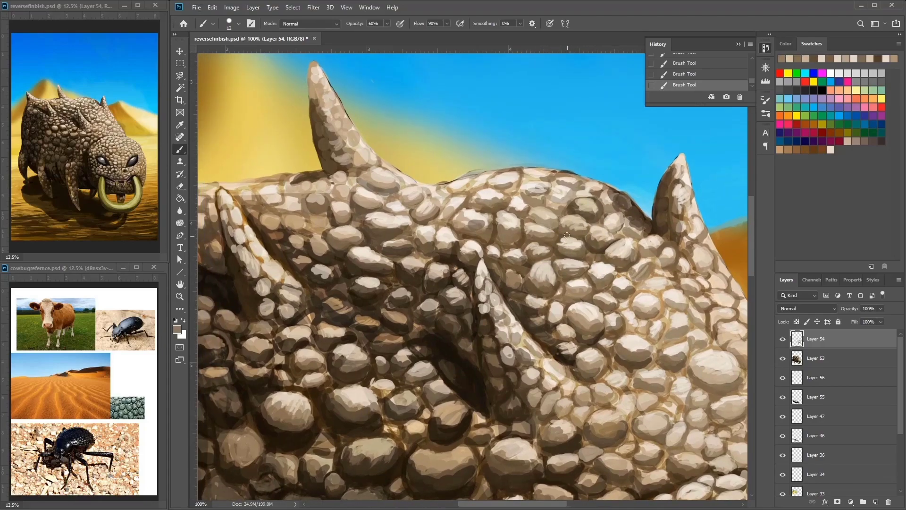
Step: Enlarge and shade the rounded scales just below the hump's crest with sampled beige and brown
left_click(558, 224, "alt")
left_click(544, 225, "alt")
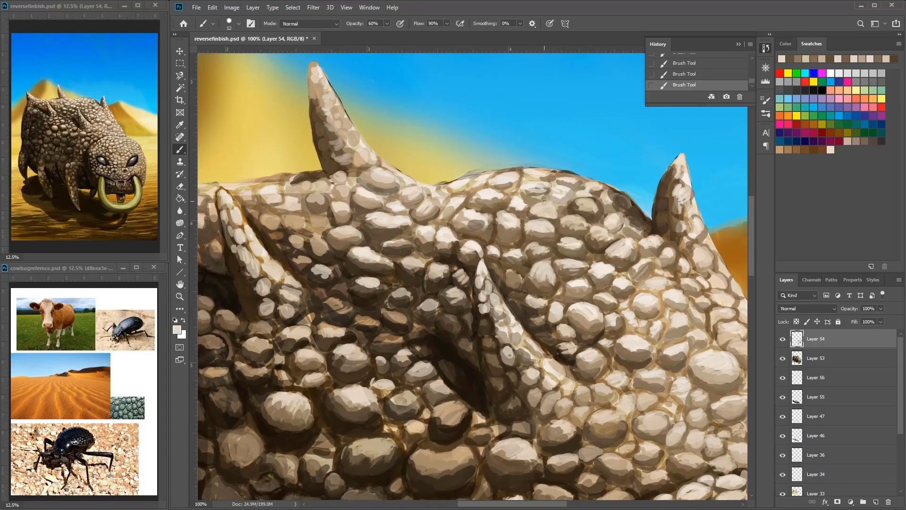
left_click(540, 223, "alt")
left_click(540, 197, "alt")
mouse_move(533, 198)
left_mouse_down()
mouse_move(538, 181)
mouse_move(533, 193)
mouse_move(547, 212)
left_mouse_up()
left_click(547, 209, "alt")
left_click(579, 231, "alt")
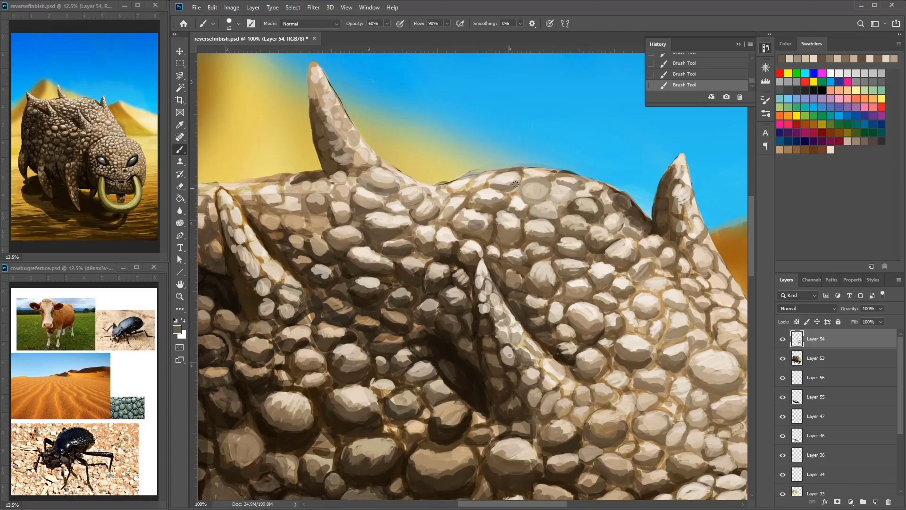
Step: Cover the dark outline along the hump's crest with sampled beige scales
left_click(516, 182, "alt")
left_click(508, 176, "alt")
left_click_drag(543, 174, 520, 194)
left_click(519, 194, "alt")
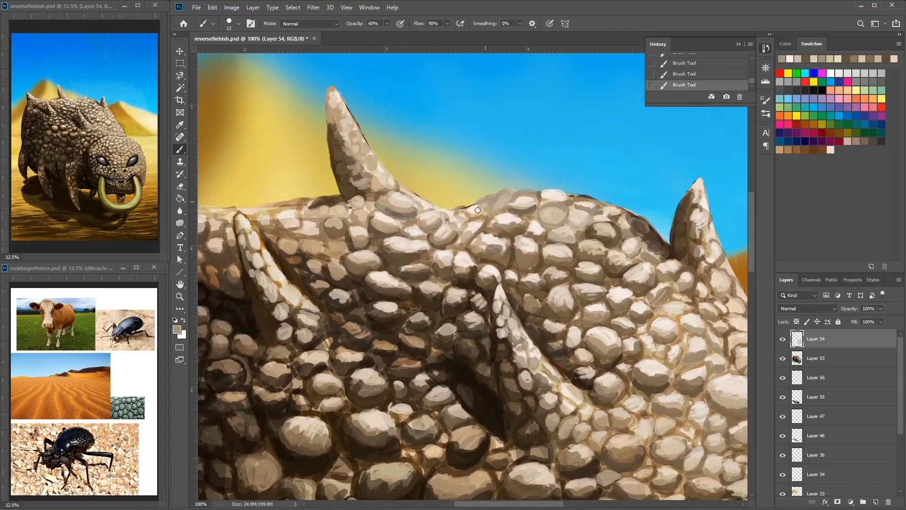
Step: Paint scales along the dip between the tall back spike and the hump with sampled beige and brown
left_click_drag(467, 208, 565, 194)
left_click(493, 206, "alt")
left_click(514, 228, "alt")
left_click(543, 215, "alt")
left_click(565, 194, "alt")
left_click(497, 221, "alt")
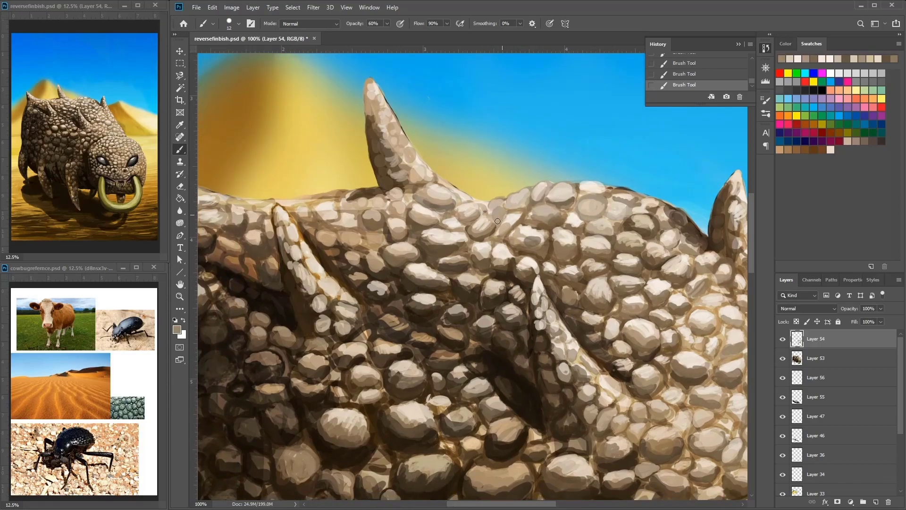
left_click(535, 198, "alt")
left_click_drag(529, 190, 498, 218)
left_click(506, 222, "alt")
left_click(551, 187, "alt")
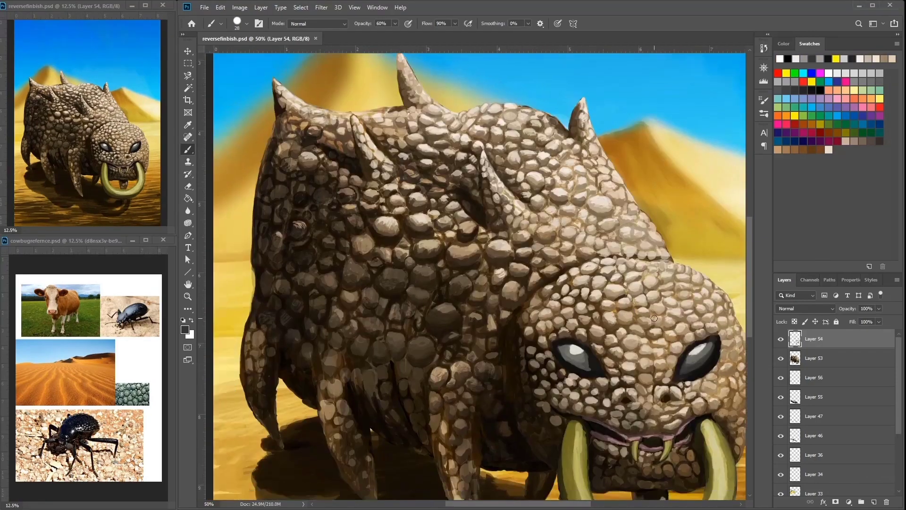
Step: Refine the scales at the top of the forehead with sampled light and dark tones
left_click(625, 336, "alt")
scroll(623, 307, "up", 1)
left_click(617, 302, "alt")
left_click(599, 270, "alt")
left_click(604, 277, "alt")
scroll(613, 280, "left", 1)
left_click(643, 291, "alt")
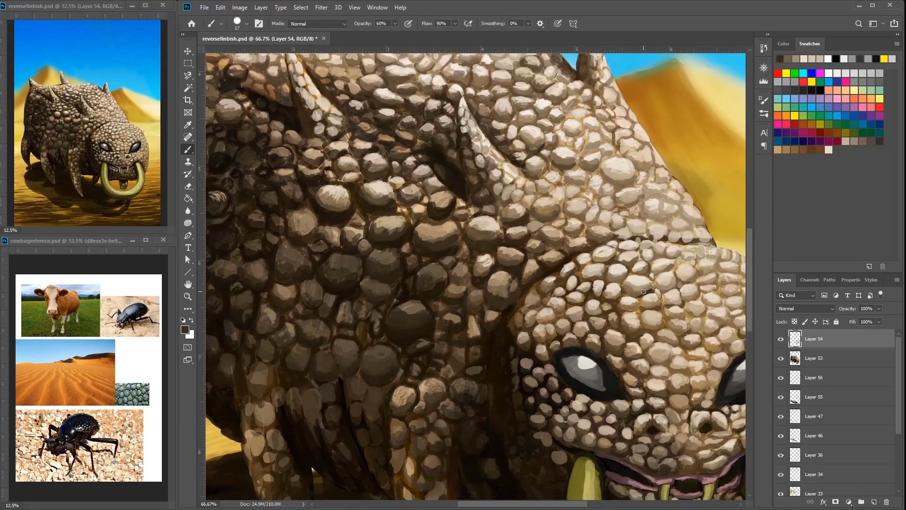
Step: Touch up the highlights and gaps of the central forehead scales with sampled beige and brown
scroll(643, 280, "left", 2)
scroll(643, 280, "down", 1)
left_click(653, 272, "alt")
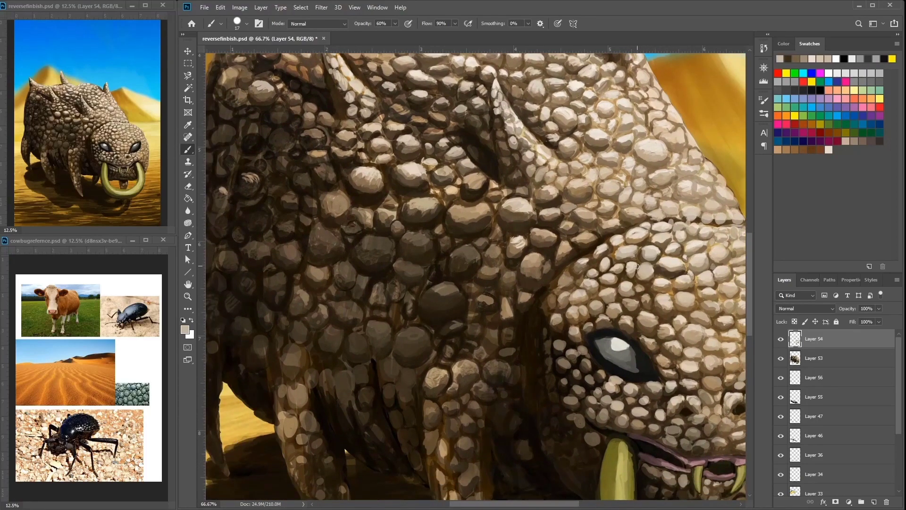
scroll(637, 267, "right", 4)
scroll(613, 261, "down", 1)
left_click(582, 247, "alt")
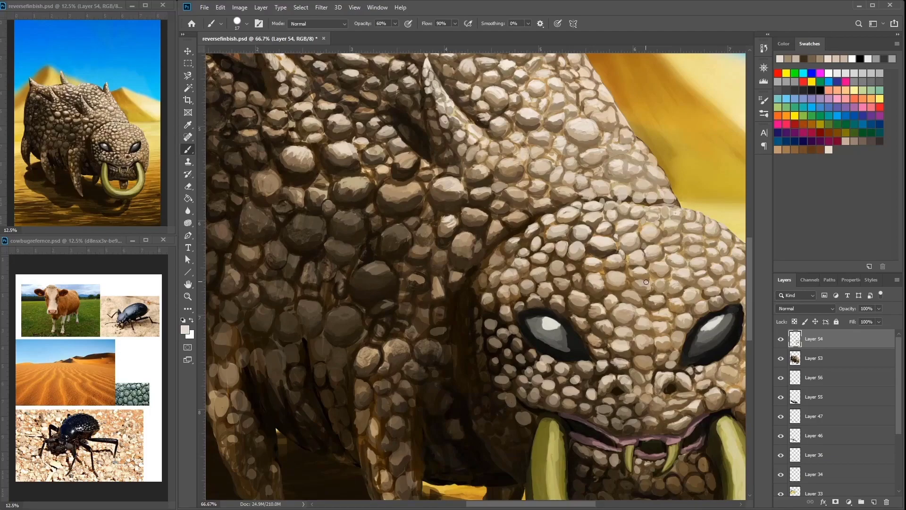
scroll(646, 282, "right", 3)
scroll(646, 282, "down", 1)
left_click(571, 271, "alt")
Step: Refine the forehead scales above the shaded eye with sampled beige and brown
scroll(585, 268, "left", 2)
scroll(586, 268, "up", 1)
left_click(556, 250, "alt")
scroll(580, 248, "left", 4)
scroll(590, 244, "down", 1)
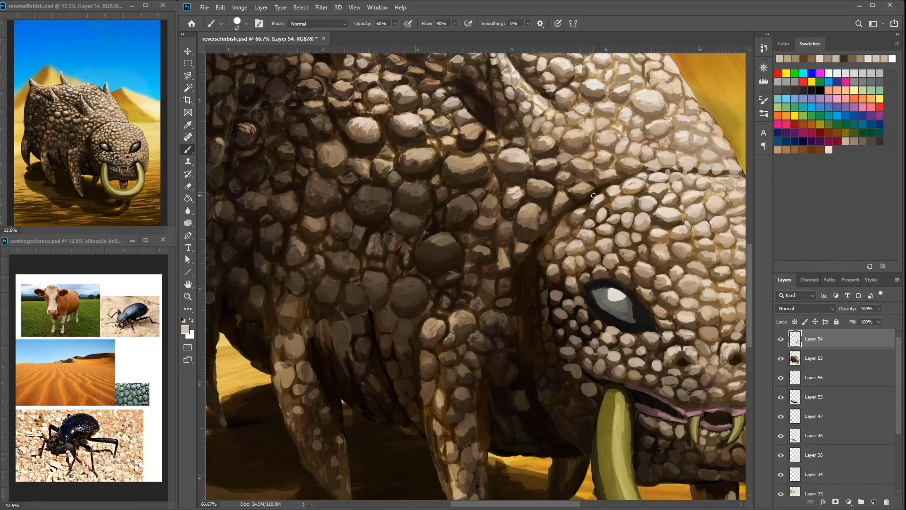
scroll(585, 255, "left", 2)
left_click(602, 267, "alt")
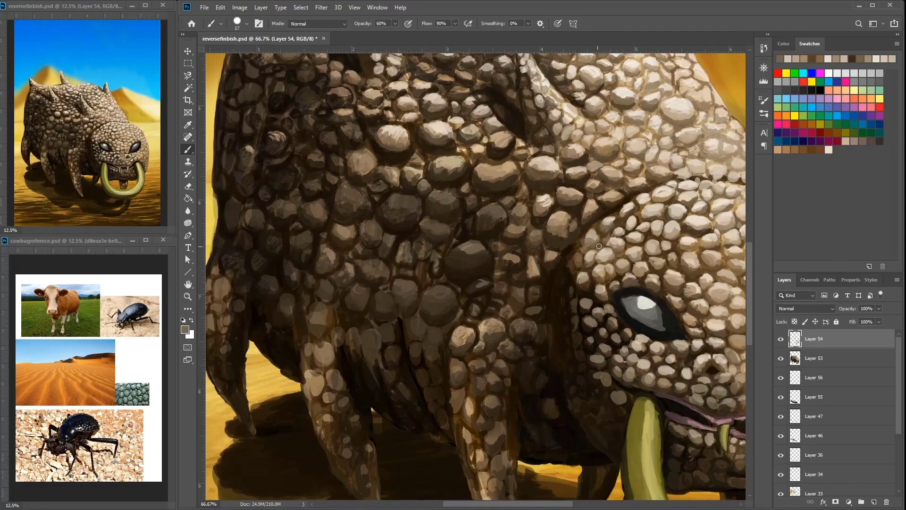
Step: Shape the temple scales along the head's shaded outer edge with sampled browns
scroll(635, 213, "left", 1)
scroll(635, 213, "down", 1)
scroll(613, 227, "left", 1)
scroll(613, 227, "down", 1)
left_click(652, 206, "alt")
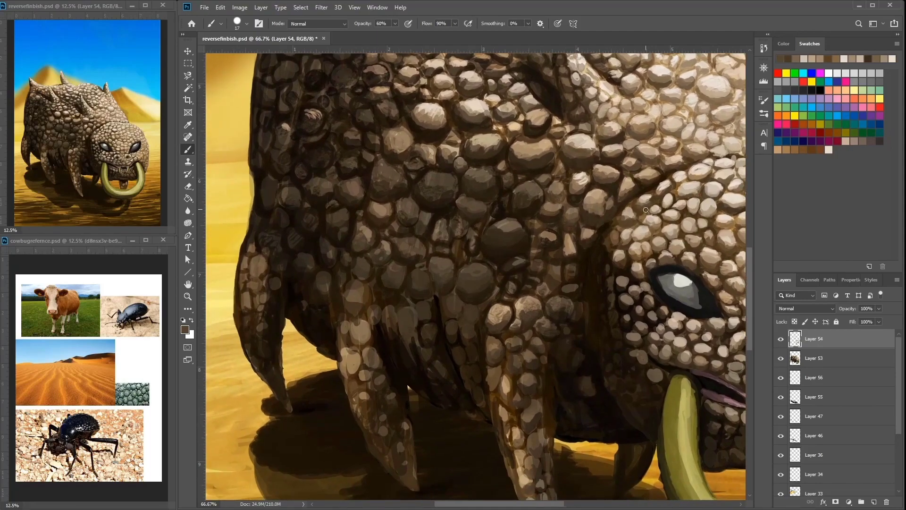
left_click(614, 238, "alt")
scroll(614, 236, "right", 1)
scroll(614, 236, "down", 1)
left_click(615, 241, "alt")
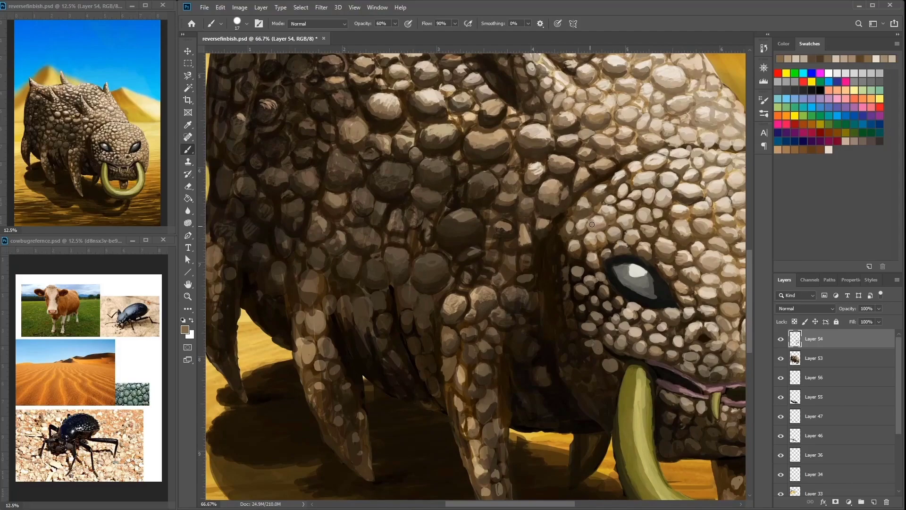
Step: Darken the gaps between the cheek scales beside the shaded eye with sampled dark brown
scroll(612, 226, "down", 2)
scroll(610, 222, "down", 1)
scroll(600, 227, "right", 1)
left_click(580, 234, "alt")
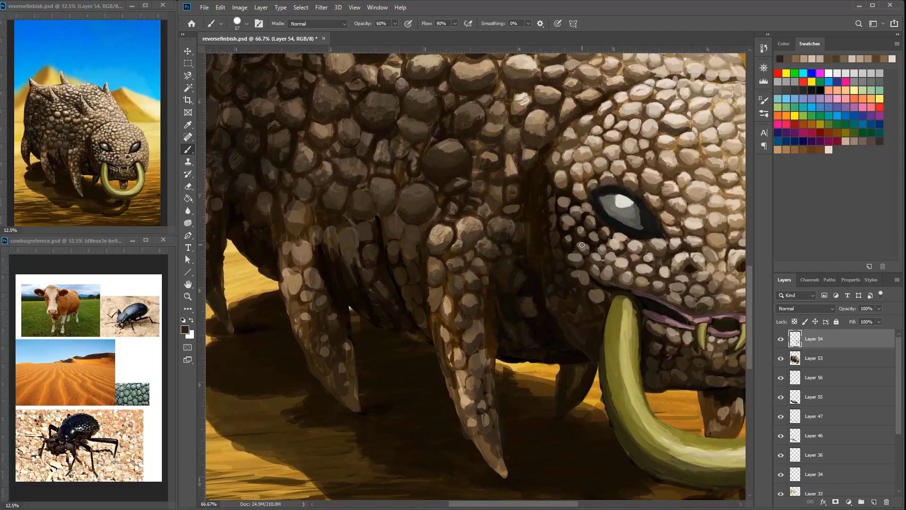
left_click(577, 228, "alt")
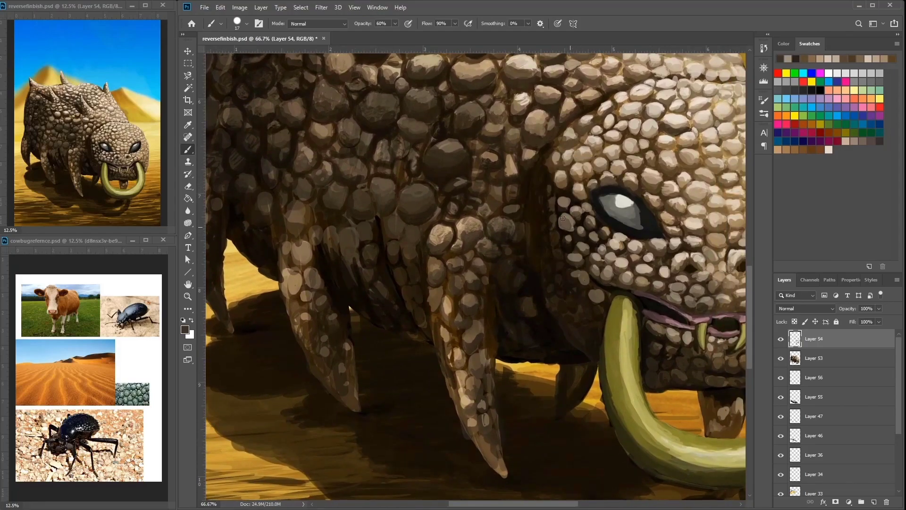
Step: Separate the cheek scales between the shaded eye and the mouth corner with sampled dark brown
scroll(626, 154, "right", 3)
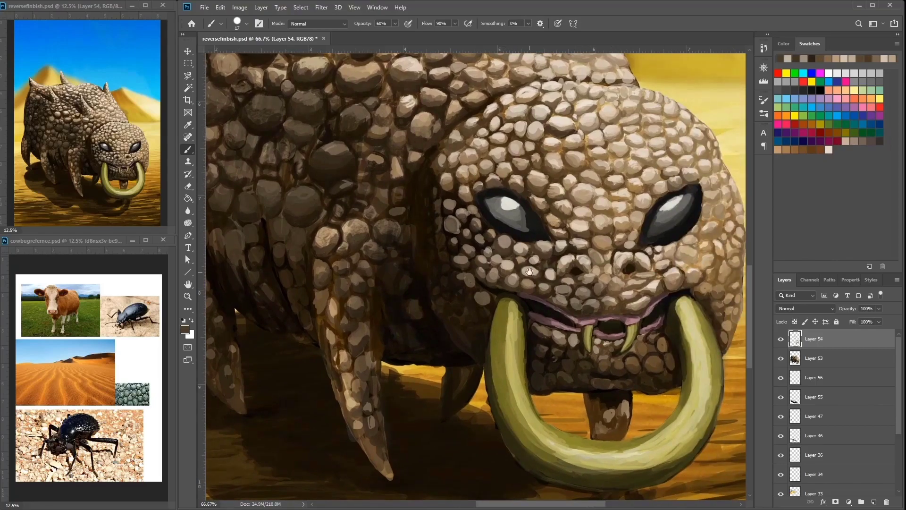
scroll(514, 262, "down", 1)
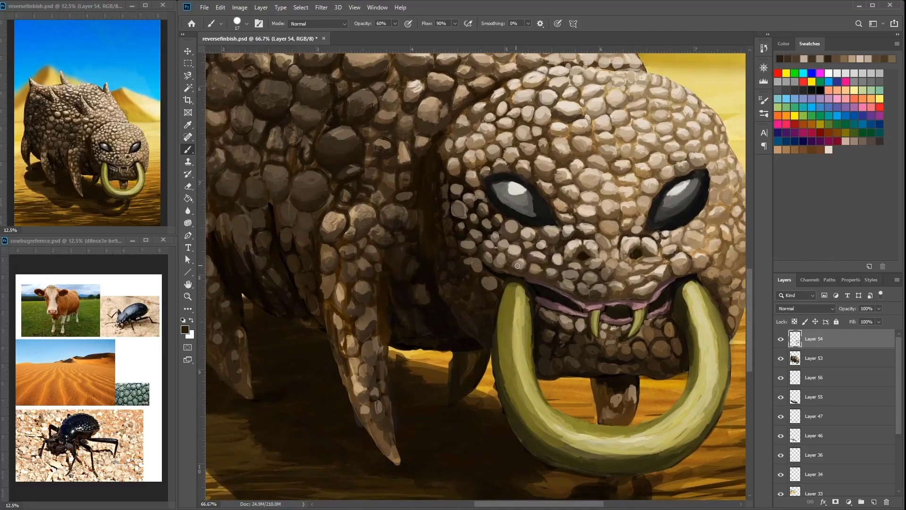
scroll(493, 283, "up", 2)
scroll(496, 291, "right", 1)
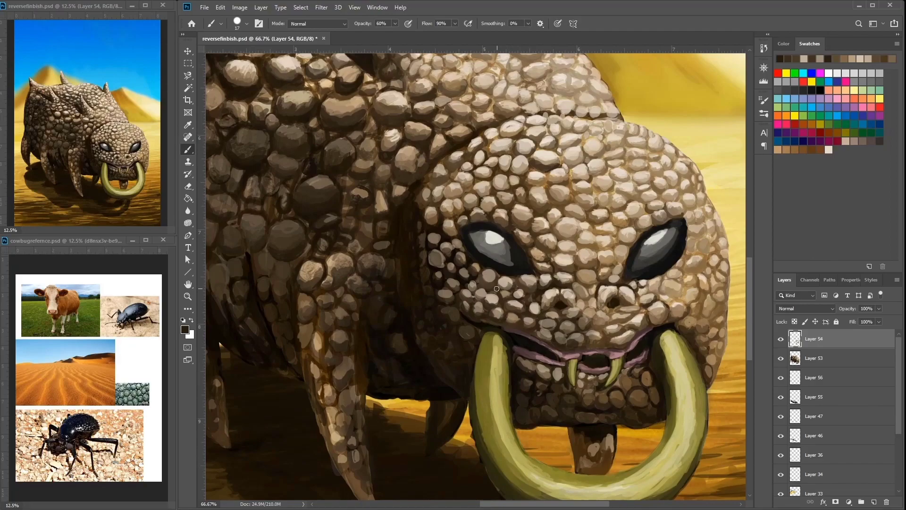
left_click_drag(491, 294, 497, 291)
left_click(485, 292, "alt")
left_click(482, 294, "alt")
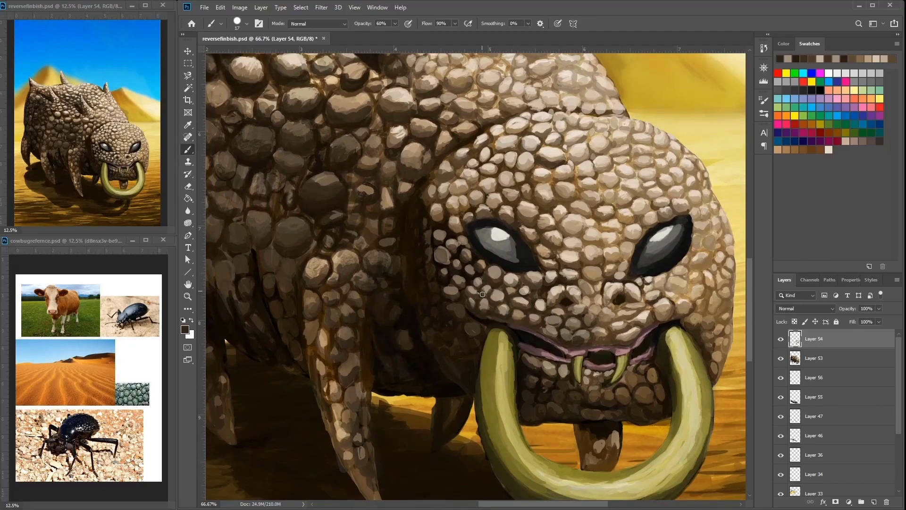
Step: Rework the small cheek scales beneath the shaded eye with alternating sampled beige and dark brown
left_click(497, 297, "alt")
left_click(483, 288, "alt")
left_click(480, 285, "alt")
left_click(470, 286, "alt")
left_click(469, 287, "alt")
left_click(467, 296, "alt")
left_click(473, 279, "alt")
left_click(510, 313, "alt")
left_click_drag(515, 276, 480, 296)
left_click(482, 297, "alt")
left_click(497, 301, "alt")
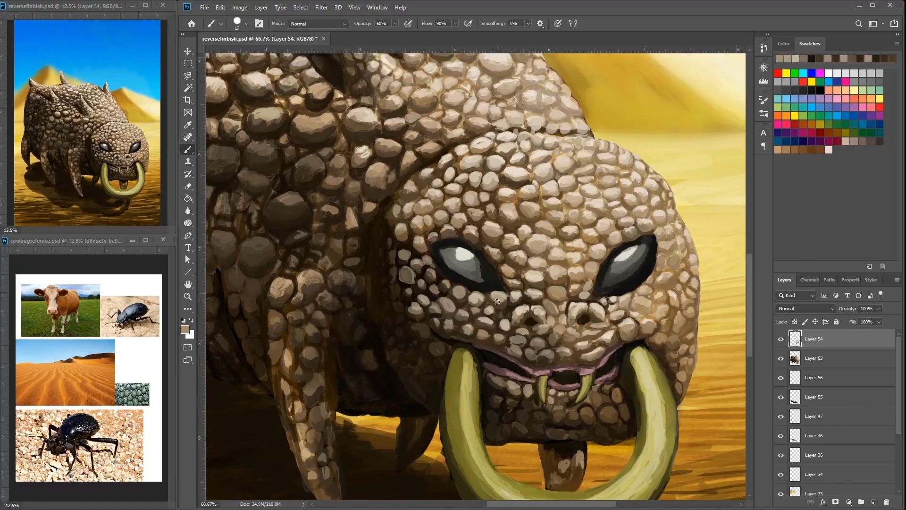
left_click(485, 294, "alt")
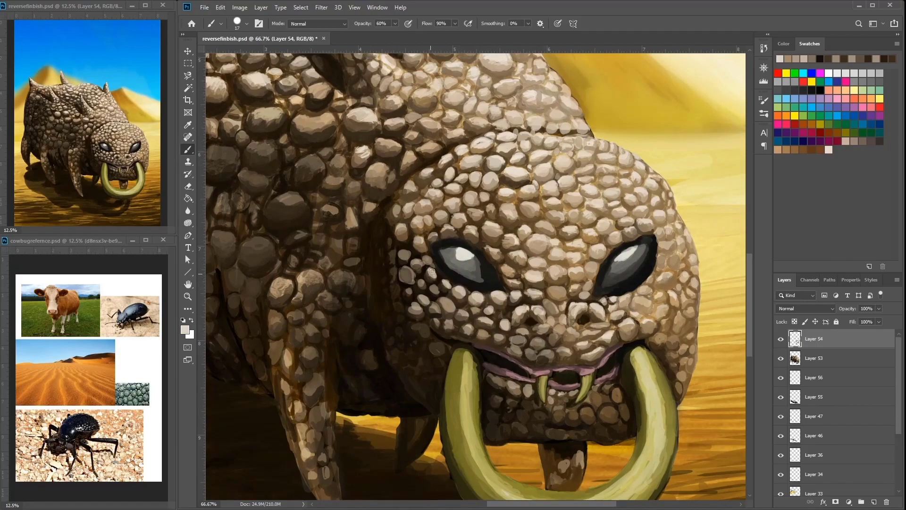
Step: Merge small forehead scales above the shaded eye into larger ones with sampled beige and brown
left_click(511, 217, "alt")
left_click(511, 214, "alt")
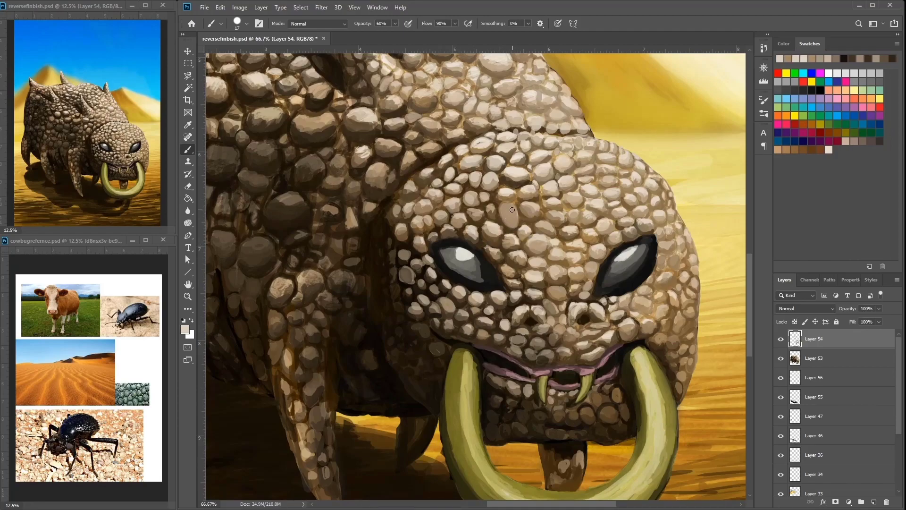
left_click_drag(597, 202, 567, 198)
left_click(509, 239, "alt")
left_click(510, 247)
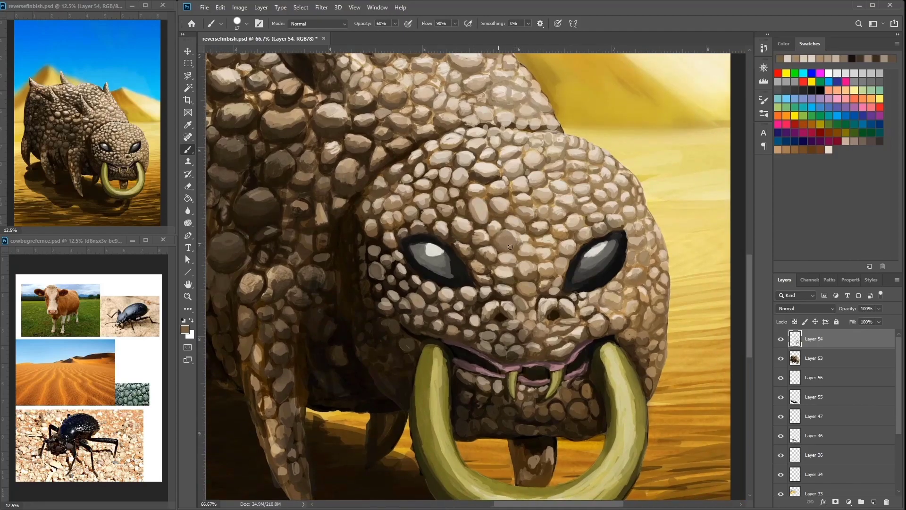
Step: Refine the scales between the eyes and on the upper forehead with sampled beige and brown
left_click(525, 218, "alt")
left_click_drag(525, 217, 483, 323)
left_click(493, 289, "alt")
left_click_drag(492, 289, 523, 239)
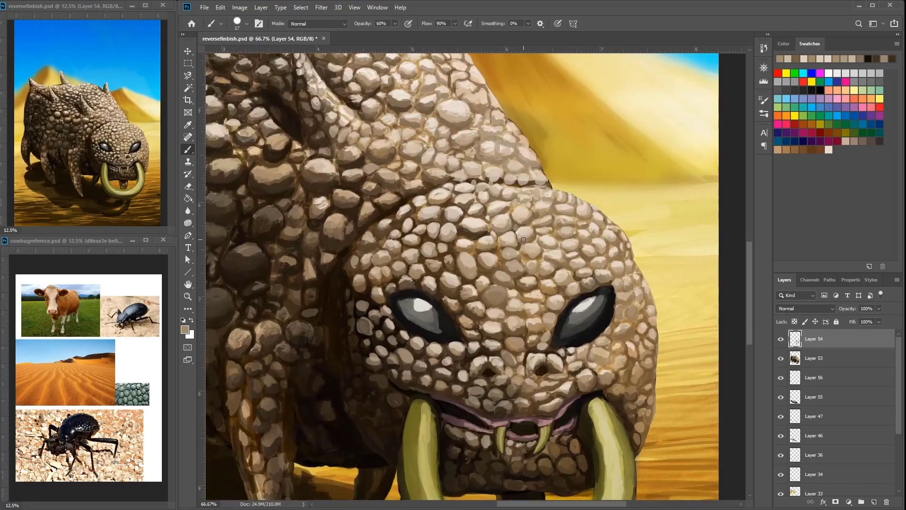
Step: Touch up the central forehead scales and those above the lit eye with sampled beige tones
left_click(467, 275, "alt")
left_click(480, 281, "alt")
left_click(473, 273, "alt")
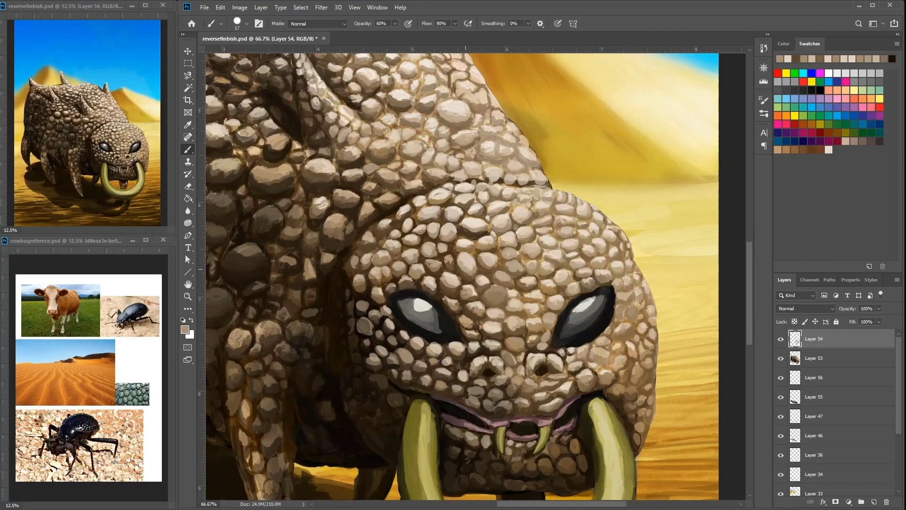
left_click(469, 261, "alt")
left_click_drag(621, 194, 589, 227)
left_click(572, 307, "alt")
Step: Define the large oval flank scales below the middle back spike with sampled beige and dark brown
left_click_drag(230, 207, 482, 247)
left_click(491, 271, "alt")
left_click(437, 240, "alt")
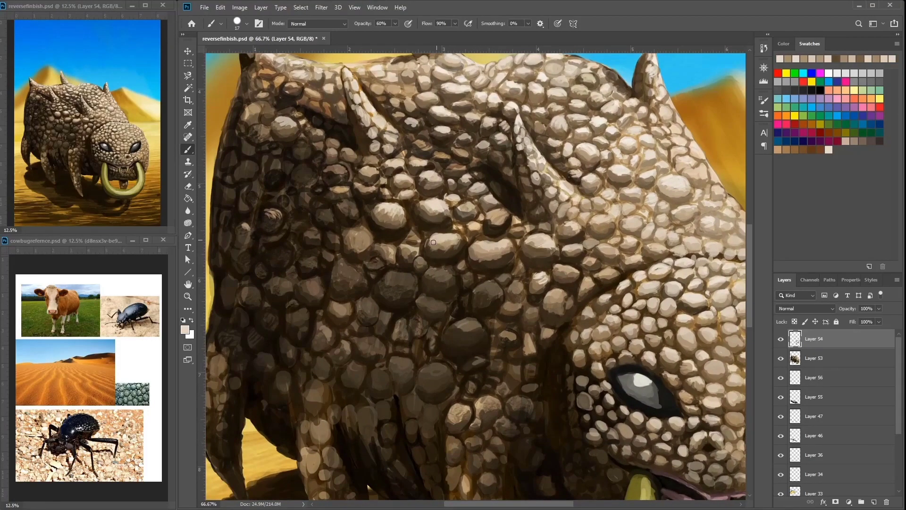
left_click(501, 283, "alt")
left_click(480, 255, "alt")
left_click(477, 246, "alt")
left_click(476, 254, "alt")
left_click(438, 270, "alt")
left_click(472, 263, "alt")
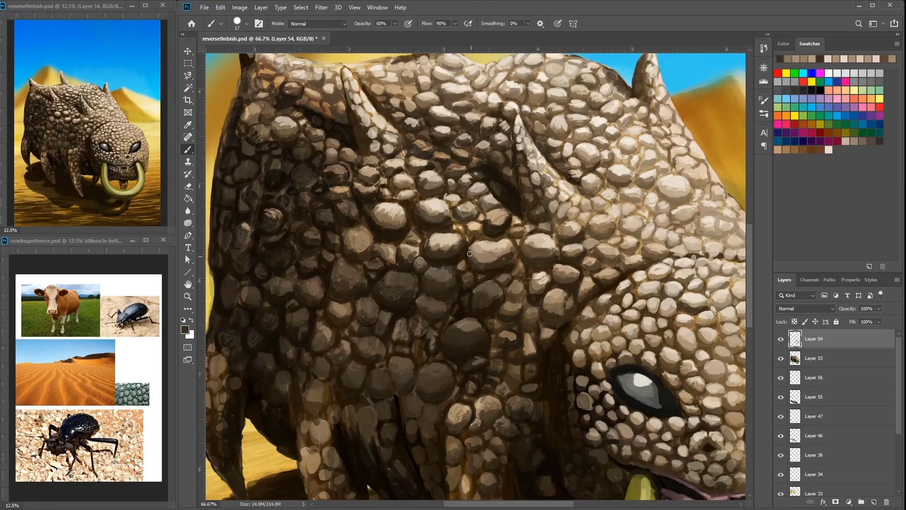
Step: Shade the undersides of the oval flank scales with sampled brown, keeping lighter tops
left_click(437, 264, "alt")
mouse_move(486, 234)
left_mouse_down()
mouse_move(442, 237)
mouse_move(513, 237)
left_mouse_up()
left_click(450, 238, "alt")
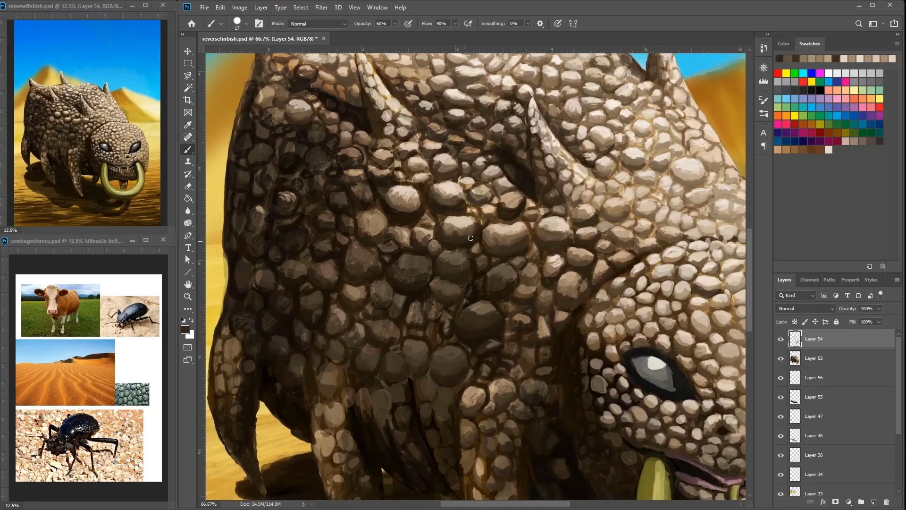
left_click(480, 257, "alt")
left_click(482, 258, "alt")
left_click(465, 269, "alt")
left_click(465, 264, "alt")
Step: Darken the widest oval flank scale and its neighbouring scales with sampled mid brown
left_click(513, 255, "alt")
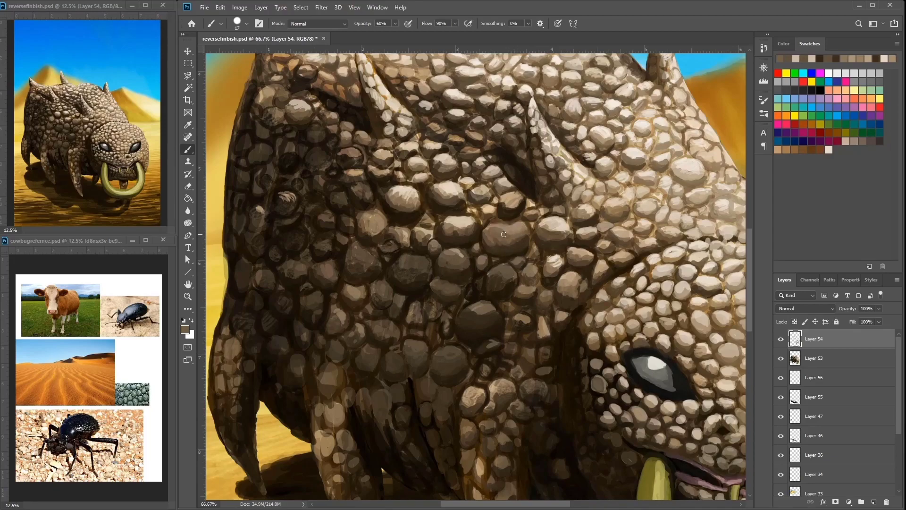
left_click(505, 234, "alt")
left_click(509, 233, "alt")
scroll(510, 199, "up", 2)
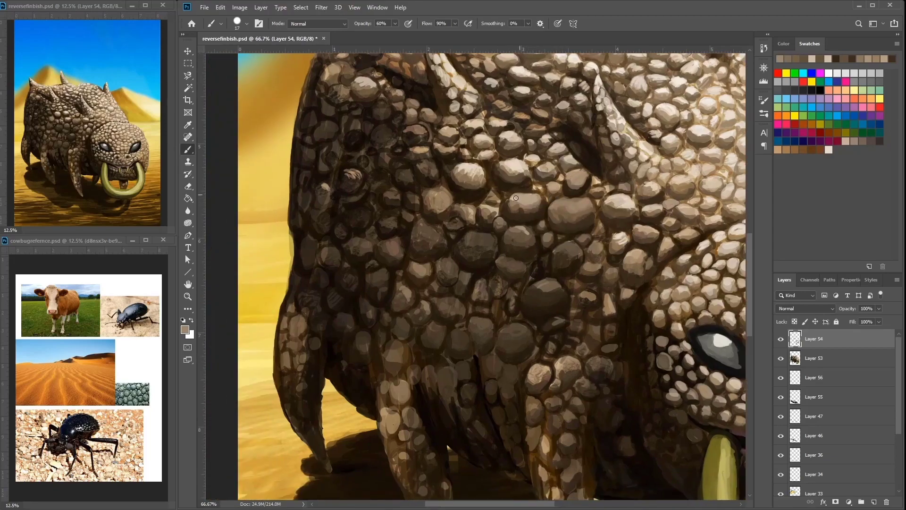
left_click(504, 301, "alt")
left_click(509, 308, "alt")
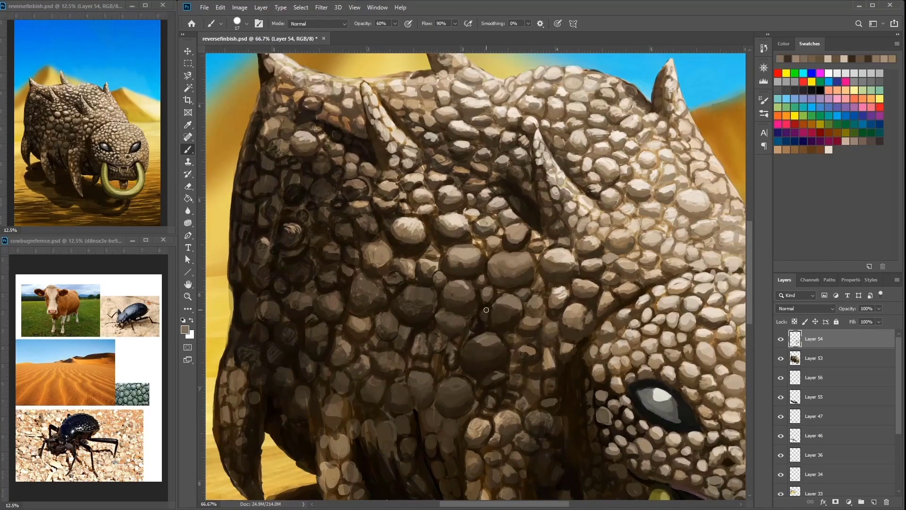
left_click(510, 308, "alt")
left_click_drag(510, 308, 449, 269)
left_click(465, 255, "alt")
left_click(464, 256, "alt")
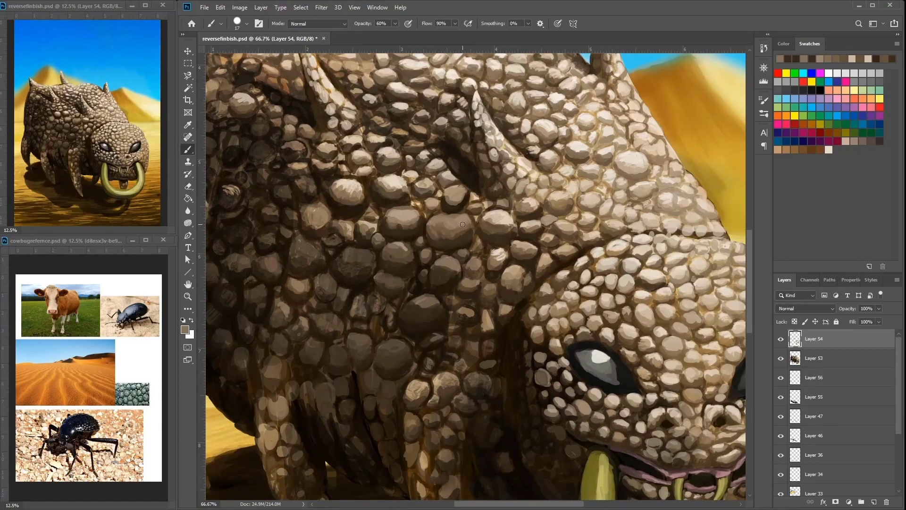
left_click(455, 189, "alt")
Step: Tone down the middle back spike with sampled brown and restore small beige scales along it
scroll(450, 216, "up", 4)
scroll(450, 216, "left", 3)
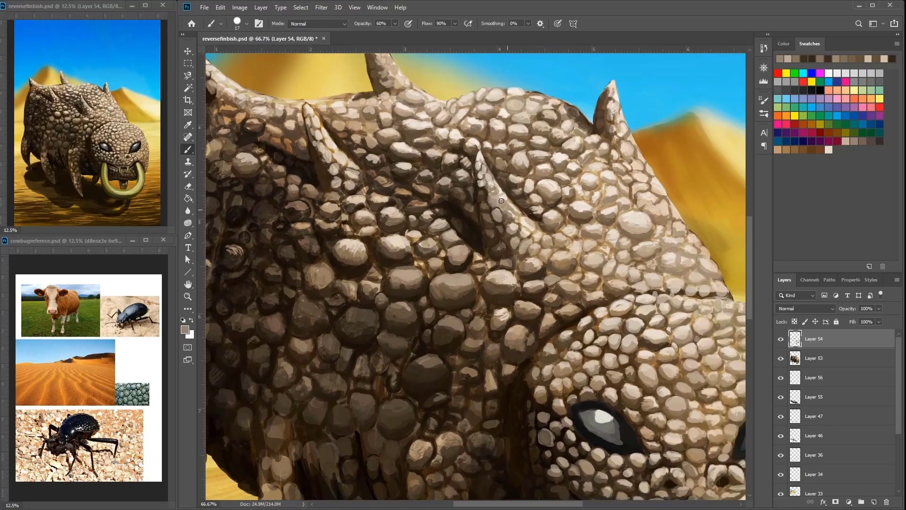
mouse_move(501, 201)
left_mouse_down()
mouse_move(499, 221)
mouse_move(487, 218)
left_mouse_up()
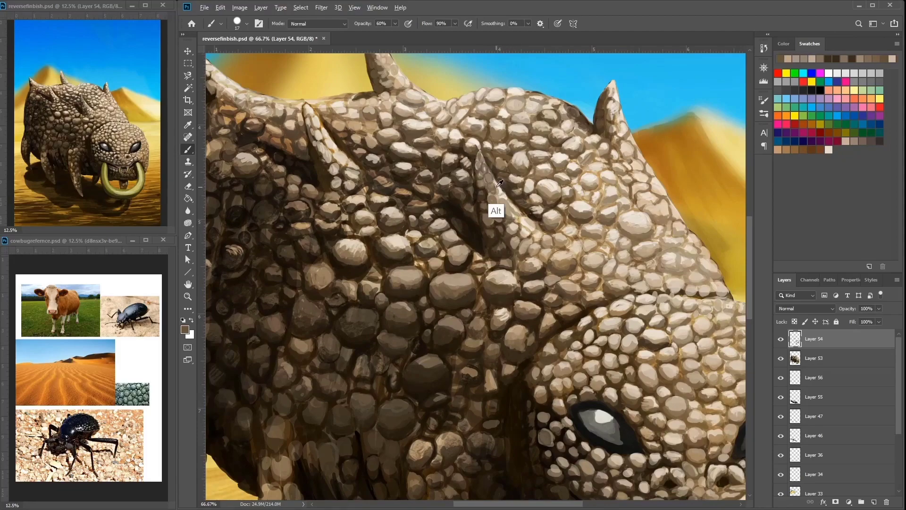
left_click(481, 155, "alt")
mouse_move(498, 188)
left_mouse_down()
mouse_move(491, 202)
mouse_move(502, 192)
left_mouse_up()
left_click(491, 203, "alt")
left_click(497, 181, "alt")
left_click(517, 221, "alt")
left_click_drag(517, 222, 489, 194)
left_click(498, 187, "alt")
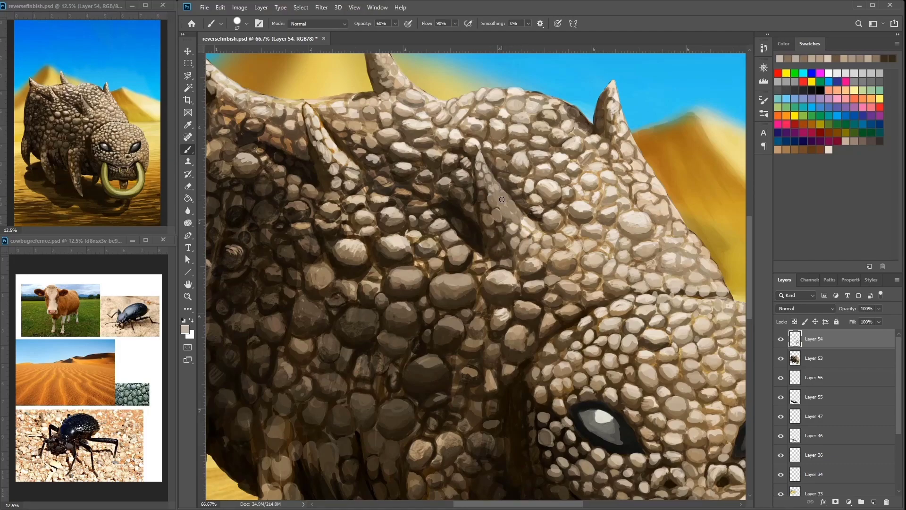
Step: Add small light scales separated by dark brown at the base of the middle back spike
scroll(515, 206, "down", 2)
scroll(511, 182, "left", 1)
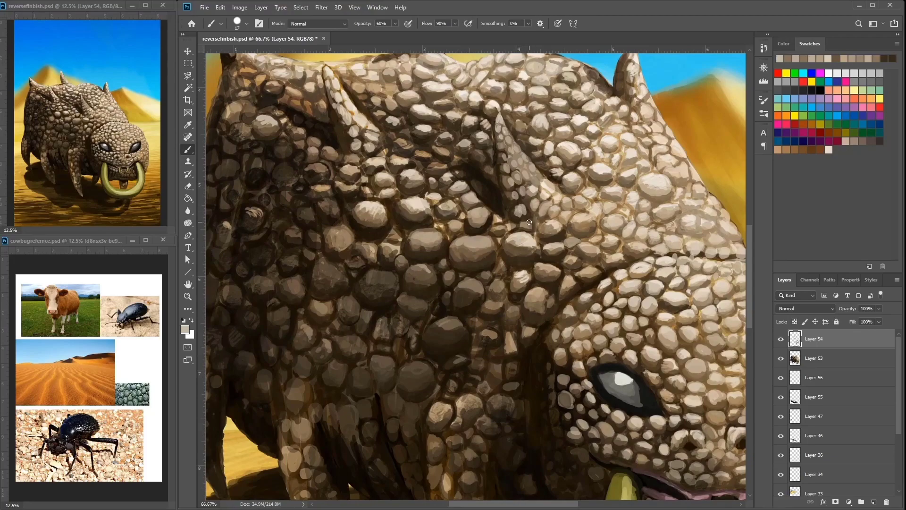
left_click(527, 264, "alt")
left_click(532, 201, "alt")
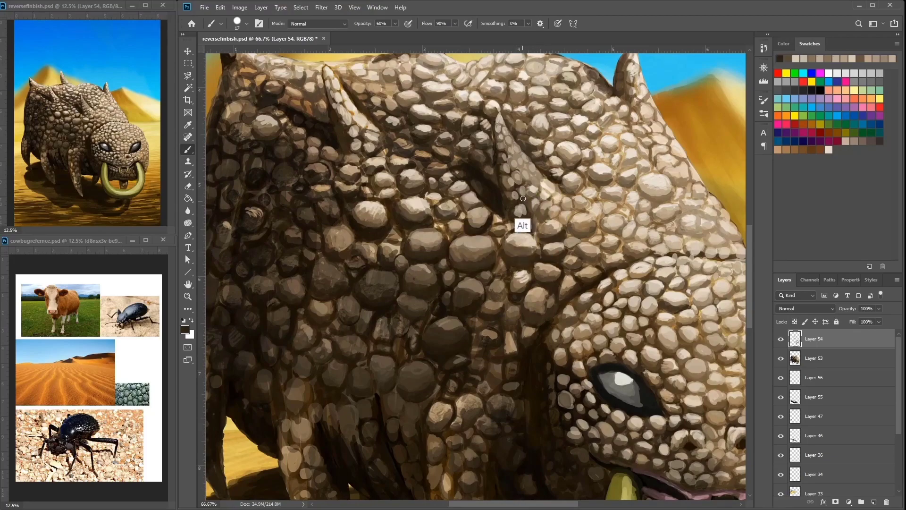
scroll(535, 193, "up", 3)
scroll(534, 193, "right", 1)
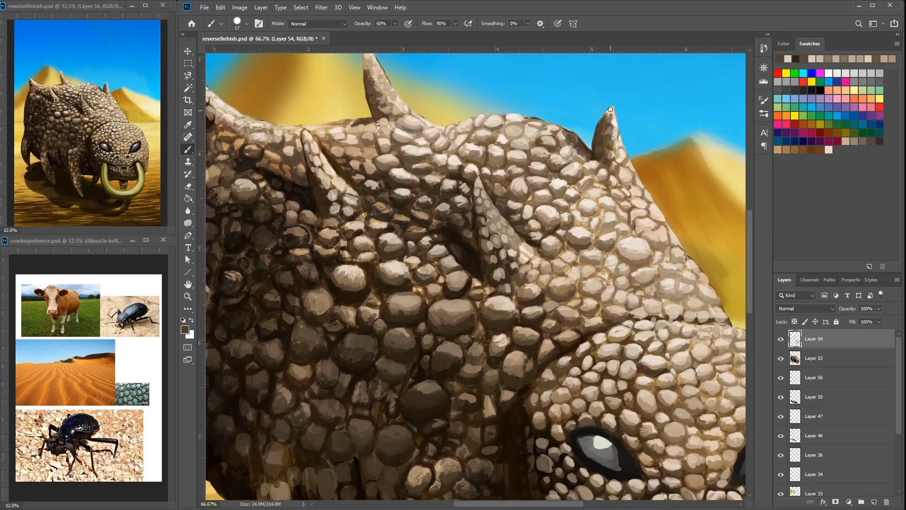
Step: Repaint the spike nearest the head against the sky, sharpening its tip and shading it with sampled brown and beige
left_click(612, 165, "alt")
scroll(595, 189, "down", 1)
left_click(589, 203, "alt")
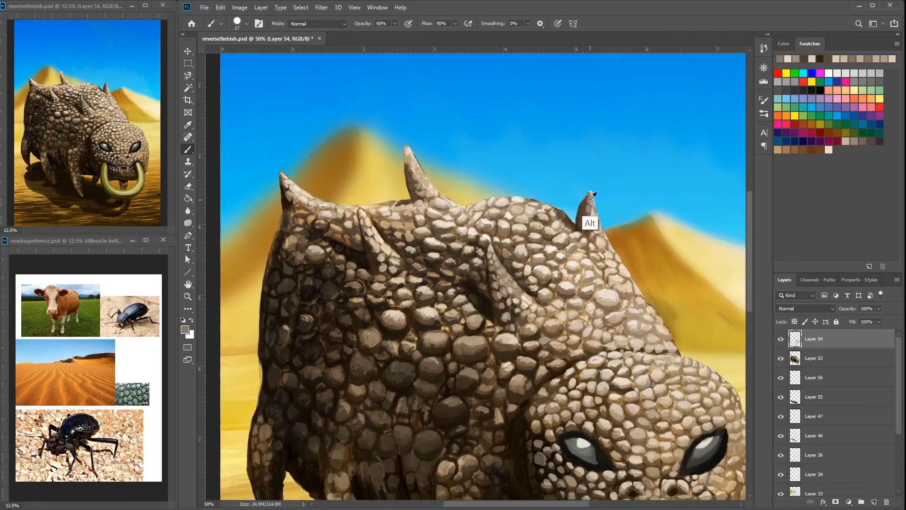
left_click(585, 230, "alt")
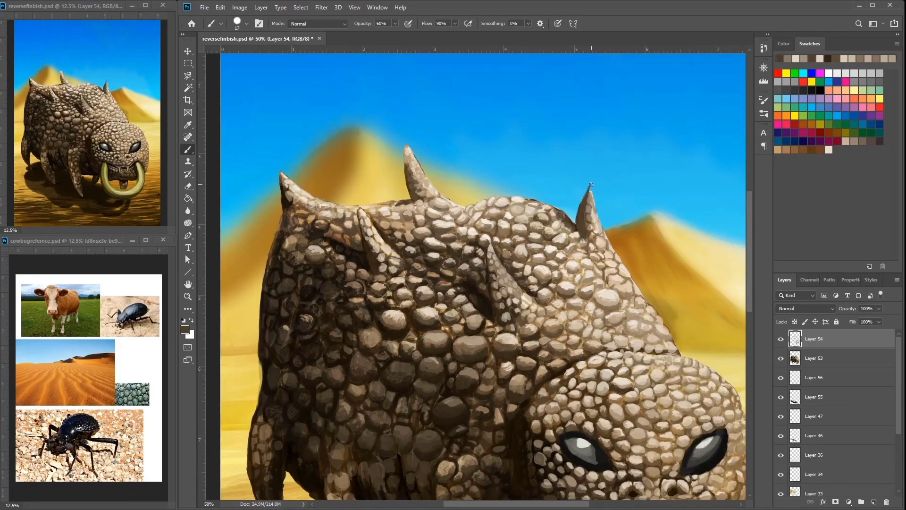
left_click(592, 239, "alt")
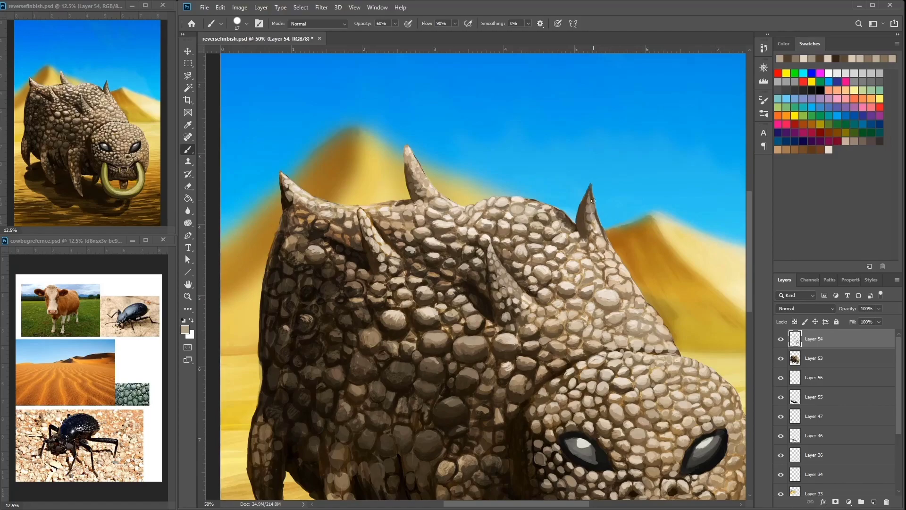
left_click(576, 229, "alt")
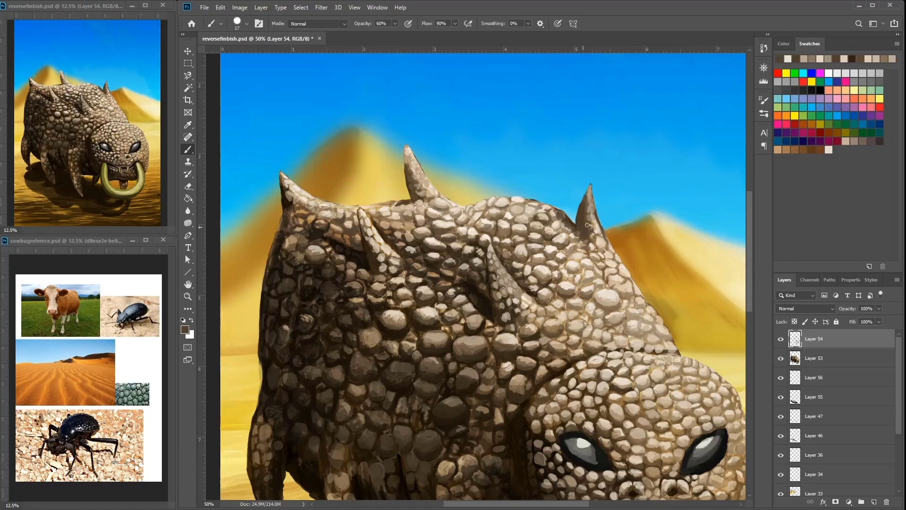
left_click(586, 198, "alt")
left_click(573, 227, "alt")
left_click_drag(573, 228, 548, 203)
Step: Refine the scales on the middle back spike with additional sampled beige and brown
left_click(569, 212, "alt")
left_click(566, 197, "alt")
left_click(467, 223, "alt")
left_click(468, 250, "alt")
left_click(480, 268, "alt")
left_click(475, 253, "alt")
left_click(474, 251, "alt")
scroll(667, 368, "down", 3)
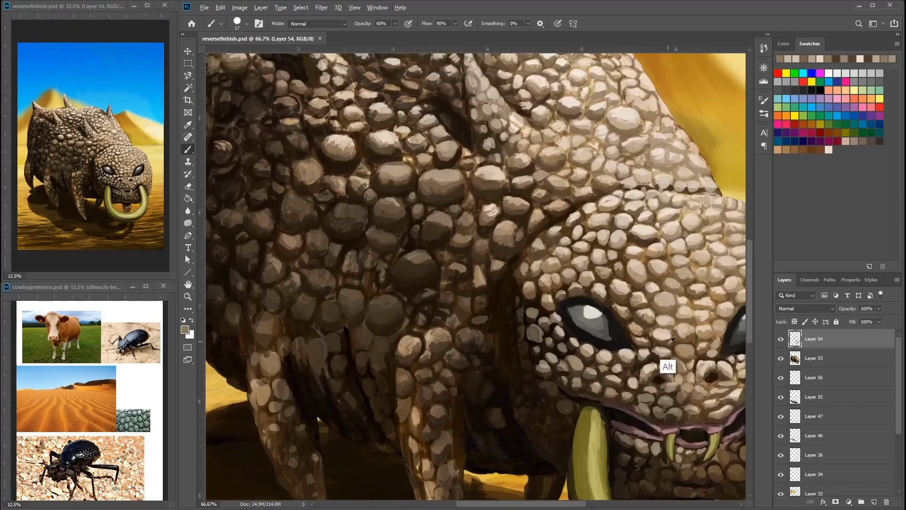
Step: Rework the scales at the top of the middle leg with sampled brown and near-black
scroll(635, 309, "up", 1)
scroll(635, 309, "down", 2)
scroll(635, 309, "left", 3)
left_click(431, 290, "alt")
left_click(354, 297, "alt")
left_click(363, 297, "alt")
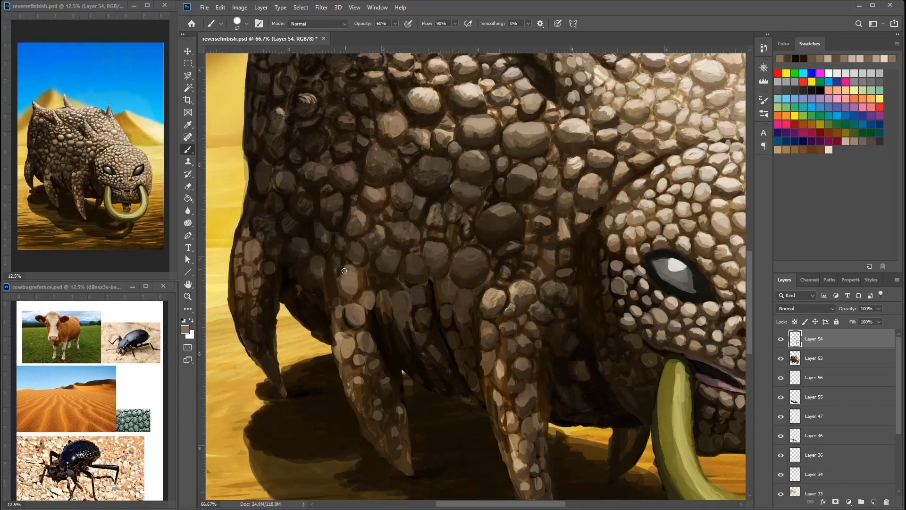
left_click(343, 285, "alt")
left_click(342, 284, "alt")
left_click(348, 294, "alt")
scroll(377, 264, "up", 1)
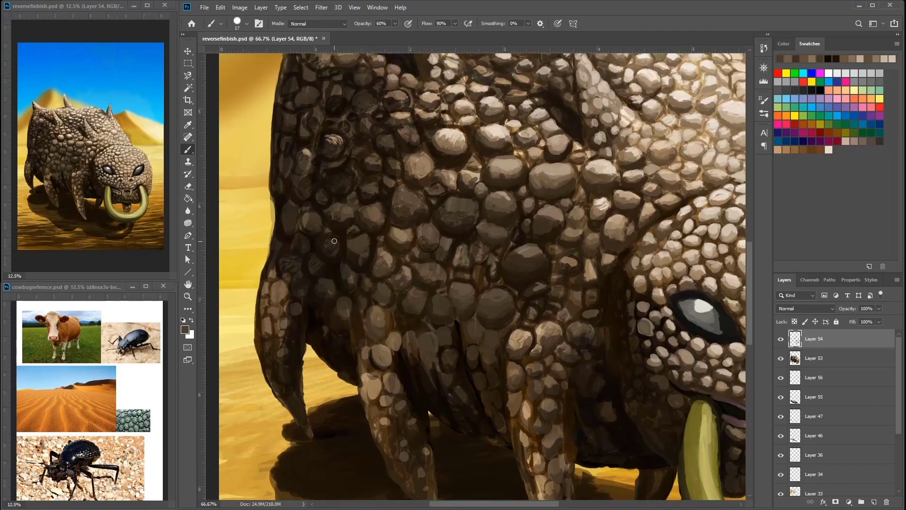
Step: Define the shadowed rear flank scales above the back leg with sampled dark brown
scroll(378, 255, "left", 2)
left_click(406, 232, "alt")
left_click(388, 245, "alt")
mouse_move(367, 222)
left_mouse_down()
mouse_move(363, 240)
mouse_move(378, 258)
left_mouse_up()
left_click(382, 188, "alt")
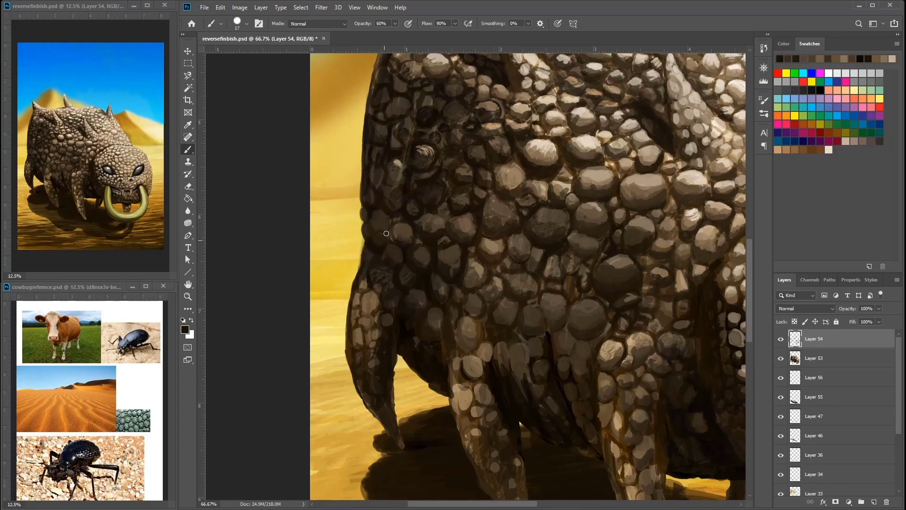
left_click(383, 215, "alt")
Step: Refine the small lower flank scales beside the large dark round scale with sampled browns
left_click_drag(597, 272, 642, 304)
left_click(615, 290, "alt")
left_click(613, 294, "alt")
left_click(613, 298, "alt")
left_click(564, 272, "alt")
left_click(564, 272, "alt")
Step: Separate the shaded scales on the upper and central rear flank with sampled dark brown
left_click_drag(525, 203, 537, 256)
left_click(514, 211, "alt")
left_click(514, 211, "alt")
left_click(513, 211, "alt")
left_click_drag(528, 212, 455, 205)
left_click(479, 203, "alt")
left_click(477, 297, "alt")
left_click_drag(476, 297, 465, 270)
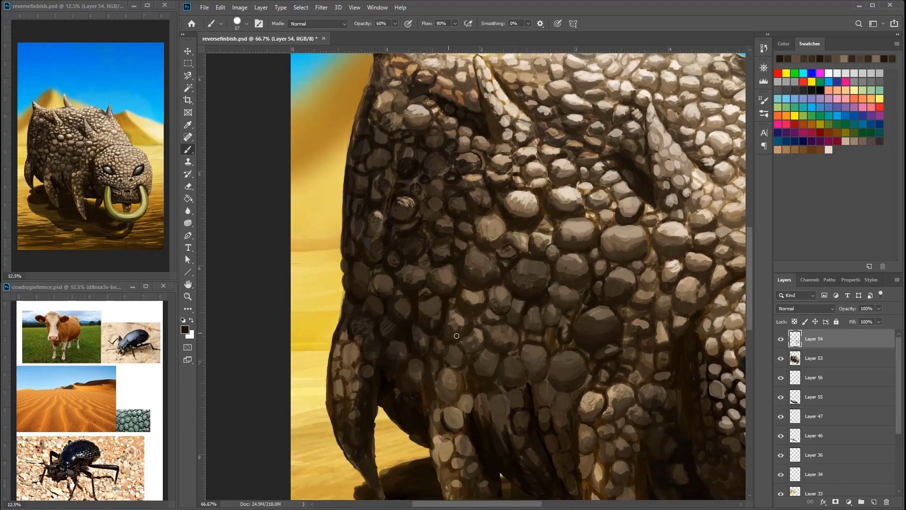
left_click_drag(455, 335, 492, 273)
scroll(493, 359, "down", 2)
Step: Add and tidy scales down the middle leg with sampled light and dark brown
left_click(501, 360, "alt")
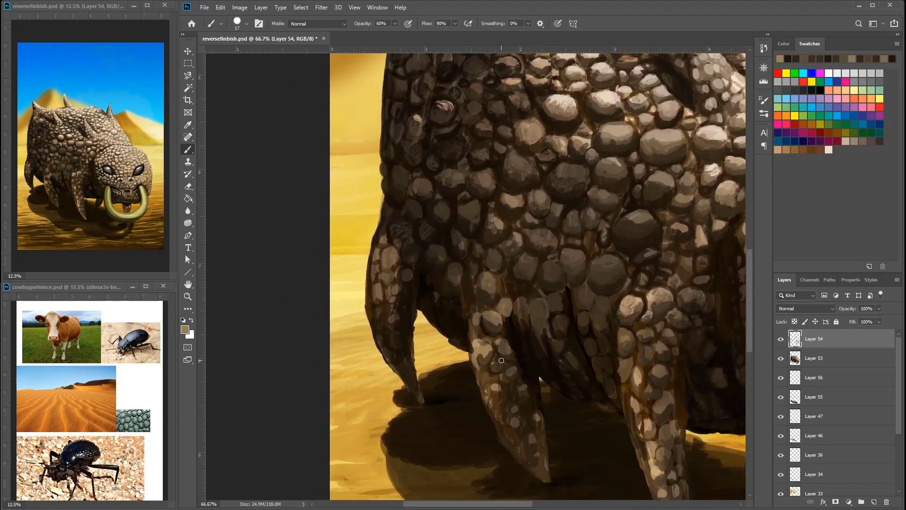
left_click(498, 409, "alt")
left_click(494, 401, "alt")
left_click(490, 389, "alt")
left_click(501, 410, "alt")
left_click_drag(518, 392, 494, 251)
left_click(492, 258, "alt")
Step: Paint scales over the dark belly folds between the middle and front legs with sampled brown and near-black
left_click(522, 191, "alt")
left_click(521, 208, "alt")
left_click_drag(499, 201, 509, 259)
left_click(528, 303, "alt")
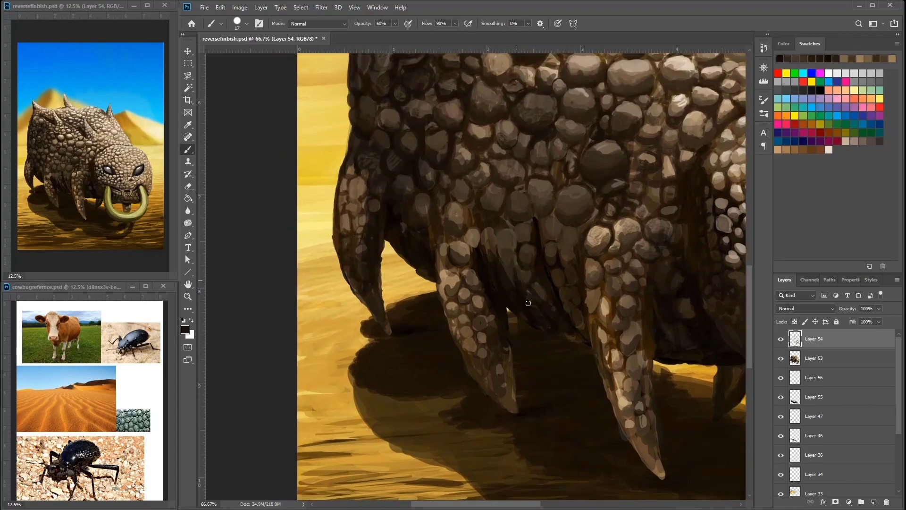
left_click(552, 297, "alt")
left_click(556, 272, "alt")
left_click(543, 315, "alt")
left_click(548, 255, "alt")
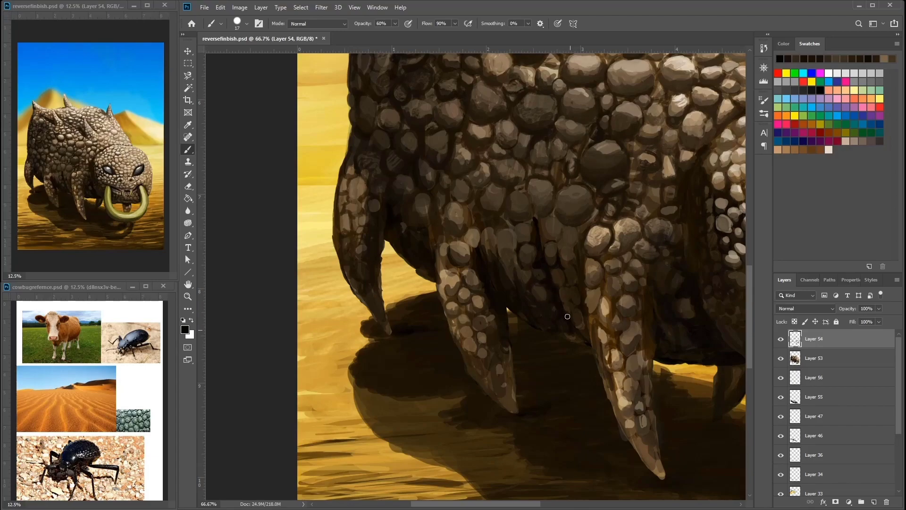
left_click_drag(585, 319, 480, 324)
Step: Rework the rounded scales at the top of the front leg with sampled browns
left_click(559, 223, "alt")
left_click(556, 245, "alt")
left_click(518, 239, "alt")
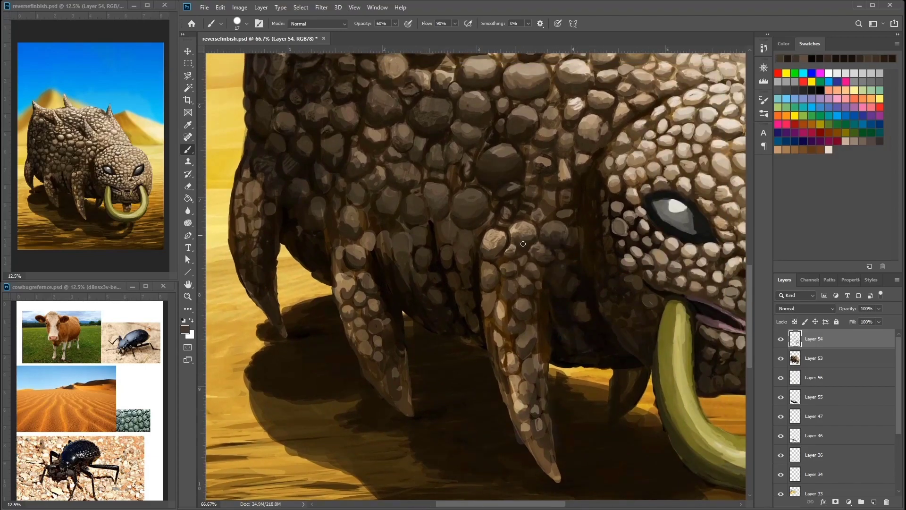
left_click(523, 228, "alt")
mouse_move(553, 229)
left_mouse_down()
mouse_move(529, 267)
mouse_move(459, 309)
mouse_move(415, 274)
mouse_move(399, 196)
mouse_move(360, 263)
mouse_move(391, 238)
left_mouse_up()
left_click(440, 313, "alt")
Step: Refine the shoulder scales above the front leg and the dark chest behind it with sampled dark brown
left_click(398, 225, "alt")
left_click(388, 221, "alt")
left_click(385, 218, "alt")
left_click(369, 165, "alt")
left_click_drag(369, 164, 344, 282)
left_click(396, 329, "alt")
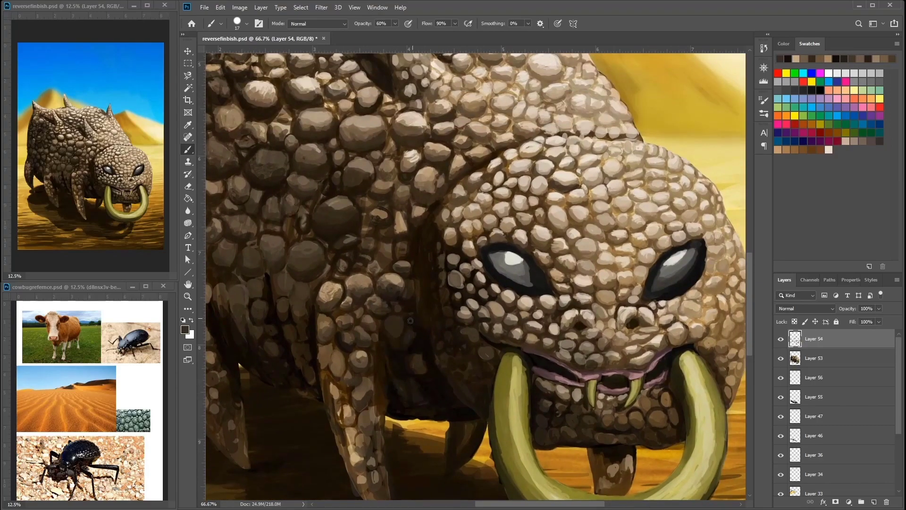
Step: Touch up the scales along the head's edge above the shaded eye with sampled beige and dark brown
left_click_drag(482, 251, 511, 286)
left_click(515, 245, "alt")
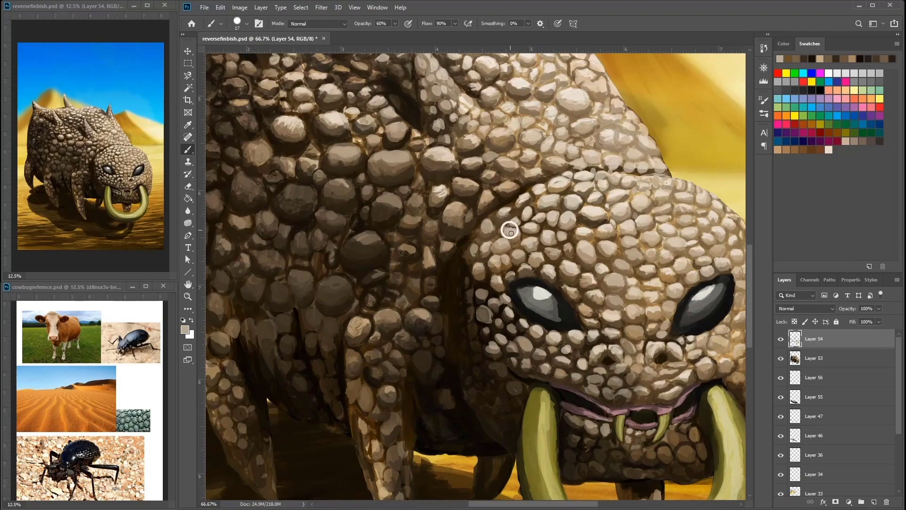
left_click_drag(511, 229, 505, 190)
left_click(485, 208, "alt")
left_click(512, 197, "alt")
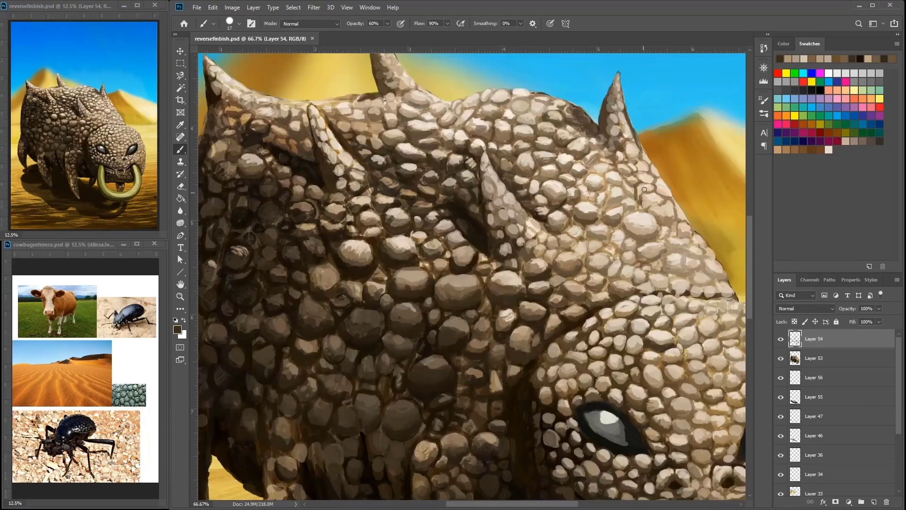
Step: Extend scales into the dark back ridge behind the spike nearest the head with sampled brown and beige
left_click_drag(557, 156, 586, 206)
left_click(585, 206, "alt")
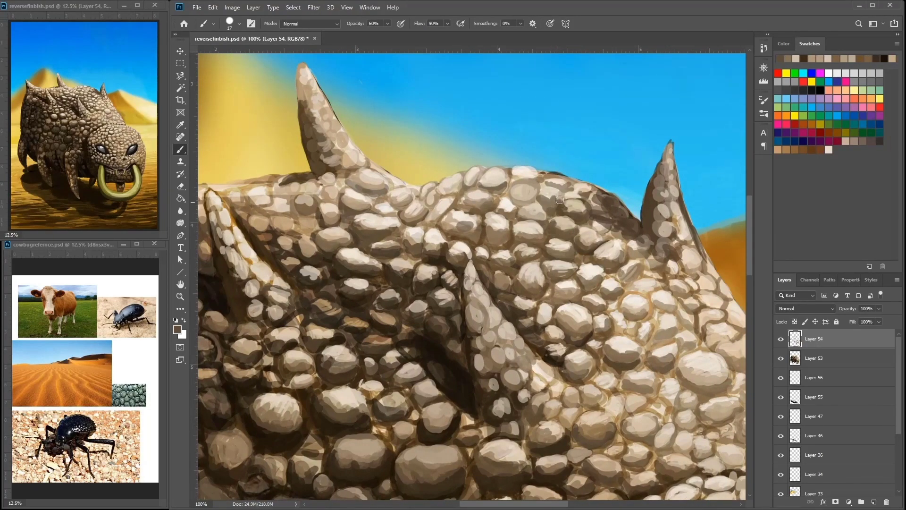
left_click(573, 191, "alt")
left_click(599, 226, "alt")
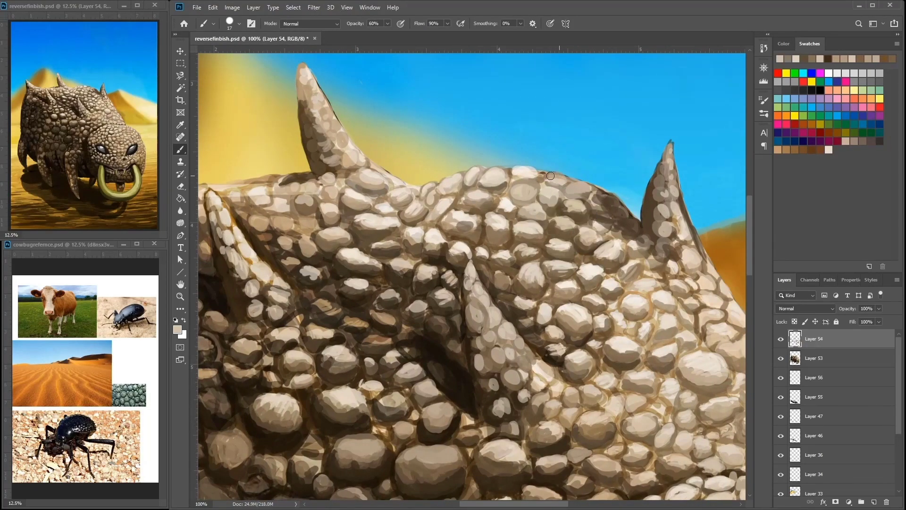
left_click(531, 214, "alt")
left_click(524, 192, "alt")
Step: Reshape the scales along the crest of the back between the two upright spikes with sampled beige and brown
left_click(502, 213, "alt")
left_click(504, 204, "alt")
left_click(508, 212, "alt")
left_click(505, 209, "alt")
left_click(504, 221, "alt")
left_click(501, 230, "alt")
left_click_drag(529, 209, 416, 232)
left_click(495, 217, "alt")
left_click(451, 252, "alt")
left_click(417, 231, "alt")
Step: Touch up the scales along the crest of the back's hump with sampled beige and brown
key("ctrl+minus")
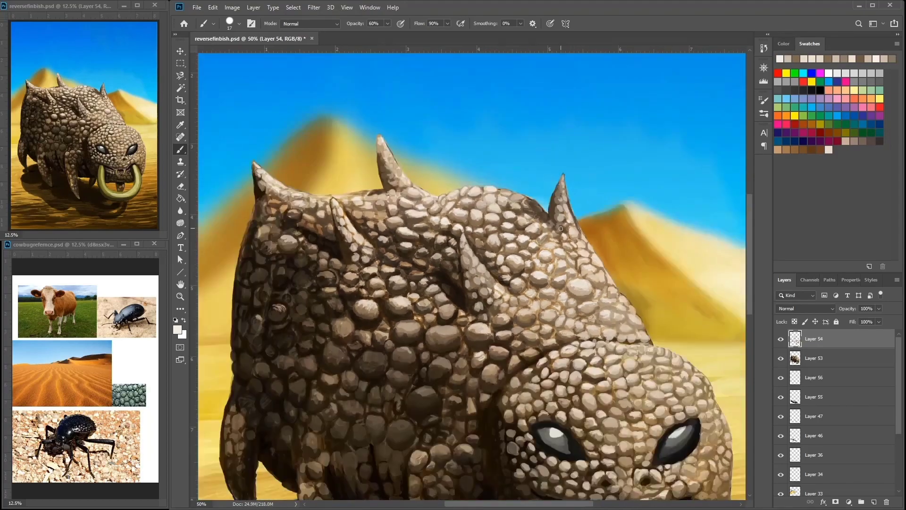
key("ctrl+minus")
left_click(536, 130, "alt")
left_click(558, 130, "alt")
left_click(550, 163, "alt")
left_click(577, 174, "alt")
left_click(537, 131, "alt")
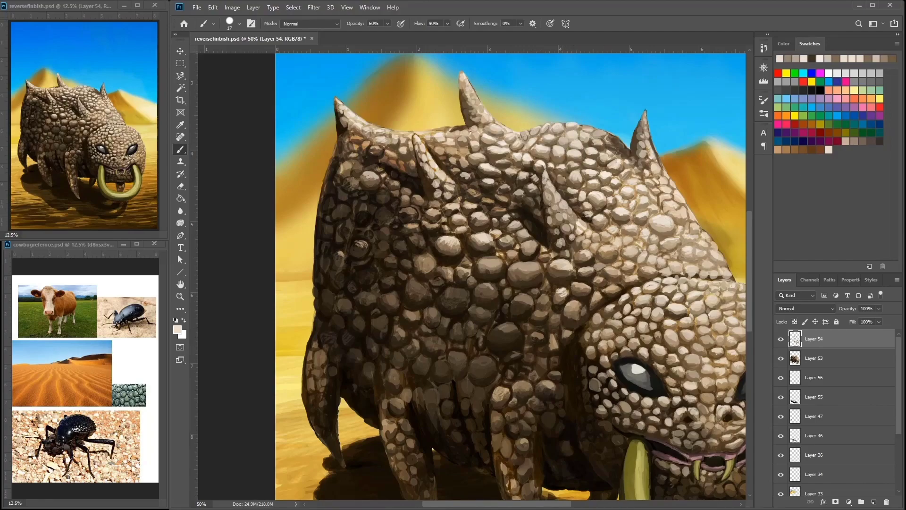
Step: Reduce the brush size to 12 and refine the scales on the hump between the two upright spikes with sampled tones
key("ctrl+0")
scroll(605, 259, "up", 3)
right_click(628, 120)
key("Return")
key("ctrl+1")
left_click(607, 286, "alt")
left_click(617, 321, "alt")
left_click(597, 257, "alt")
left_click(608, 293, "alt")
left_click(599, 277, "alt")
left_click(535, 292, "alt")
left_click(543, 283, "alt")
left_click(547, 278, "alt")
left_click_drag(584, 244, 518, 233)
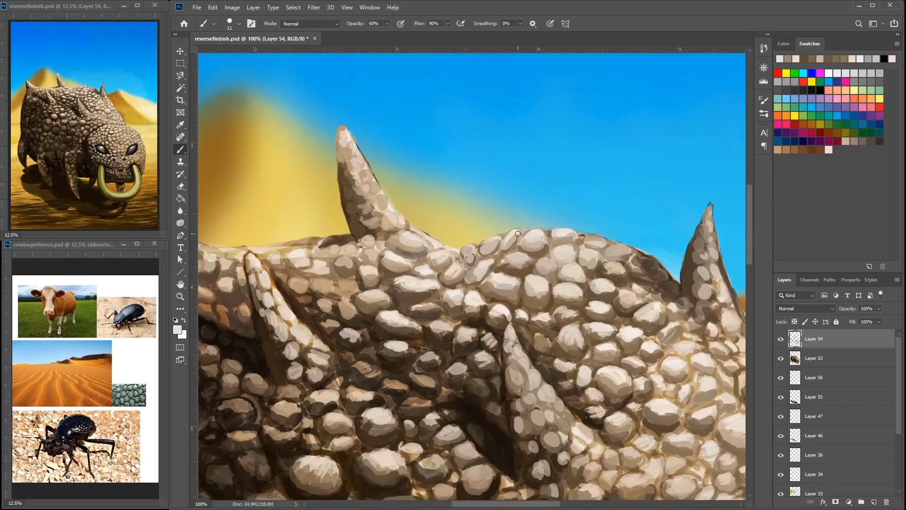
Step: Paint small light scales up the tall middle spike from its base to its tip with sampled beige
left_click(351, 156, "alt")
left_click(365, 215, "alt")
left_click_drag(361, 186, 345, 135)
left_click(349, 152, "alt")
left_click(343, 137, "alt")
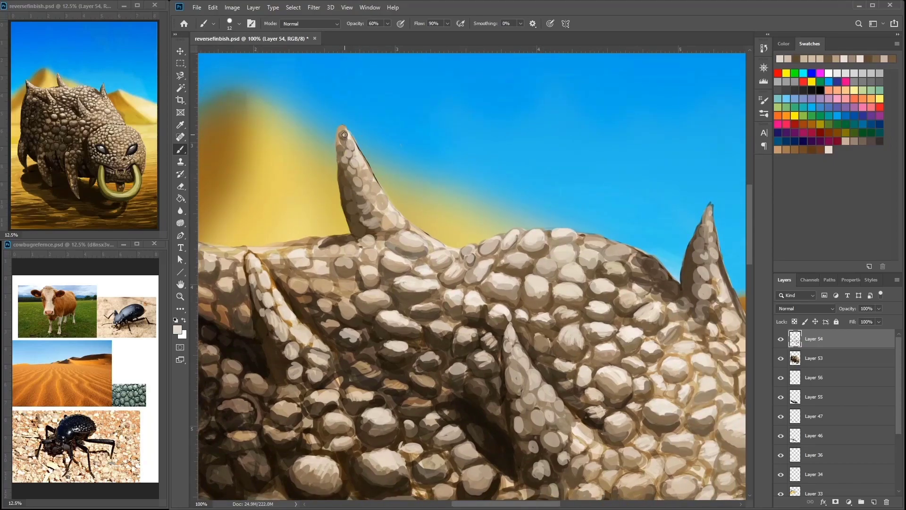
left_click(382, 203, "alt")
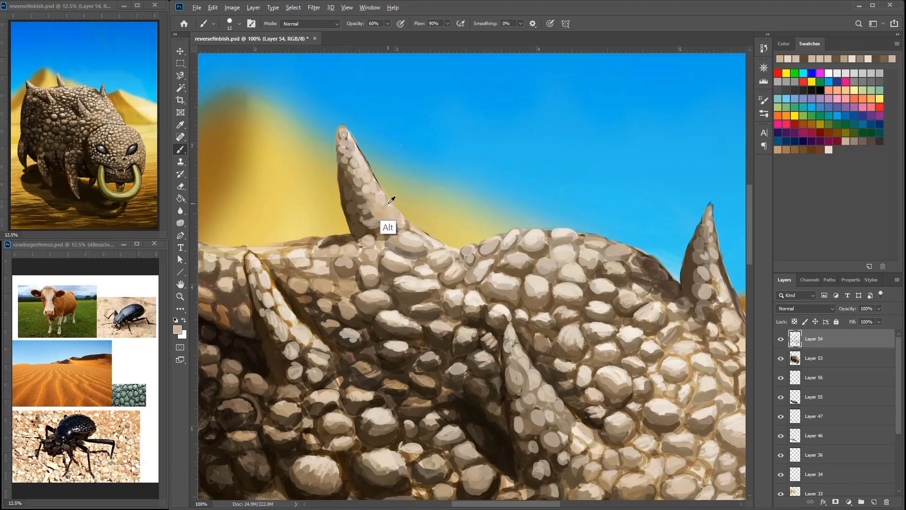
left_click(393, 211, "alt")
left_click_drag(427, 202, 465, 150)
Step: Blend the base of the tall middle spike into the back with scales in sampled beige and brown
left_click(442, 192, "alt")
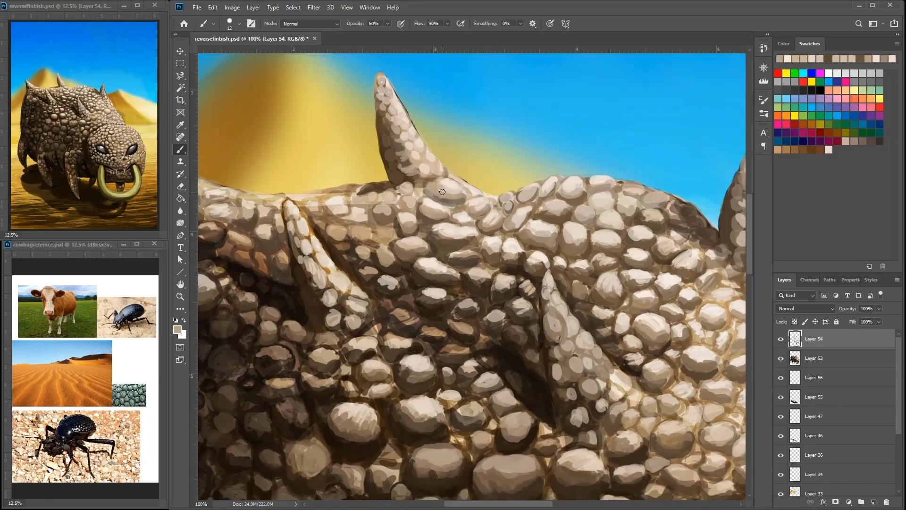
left_click(422, 208, "alt")
left_click(411, 191, "alt")
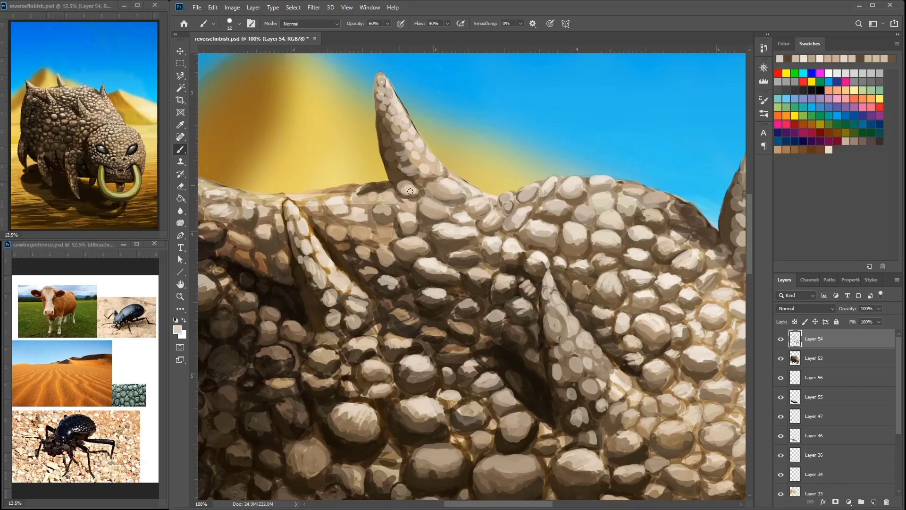
left_click(414, 181, "alt")
left_click(415, 154, "alt")
left_click(413, 189, "alt")
left_click(412, 220, "alt")
Step: Refine the ridge scales between the rear side spike and the tall middle spike with sampled tan and brown
left_click(385, 234, "alt")
left_click(380, 236, "alt")
left_click(385, 230, "alt")
left_click(377, 227, "alt")
left_click(359, 212, "alt")
left_click(357, 216, "alt")
left_click(363, 227, "alt")
left_click(375, 232, "alt")
left_click(394, 216, "alt")
Step: Define the scales in the dip between the tall middle spike and the hump with sampled brown and cream
left_click_drag(559, 237, 615, 234)
left_click(543, 249, "alt")
left_click(578, 215, "alt")
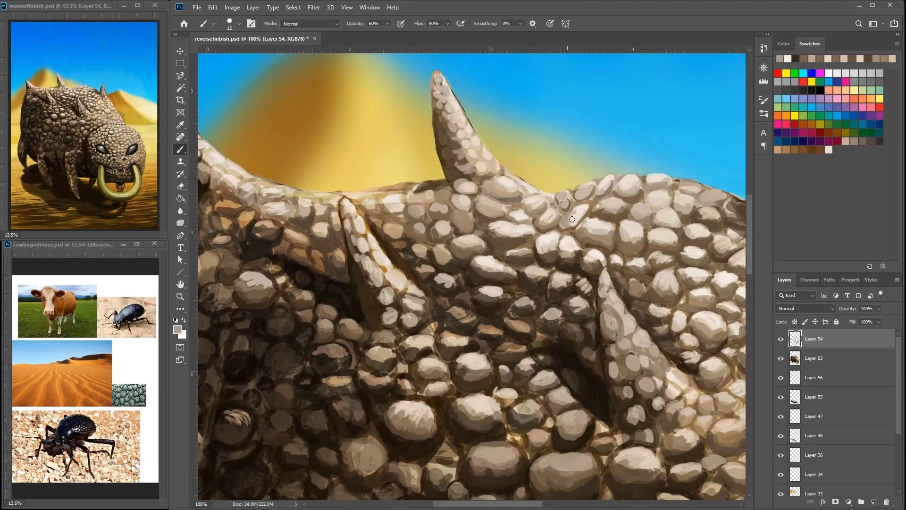
left_click(566, 198, "alt")
left_click(568, 200, "alt")
left_click(608, 240, "alt")
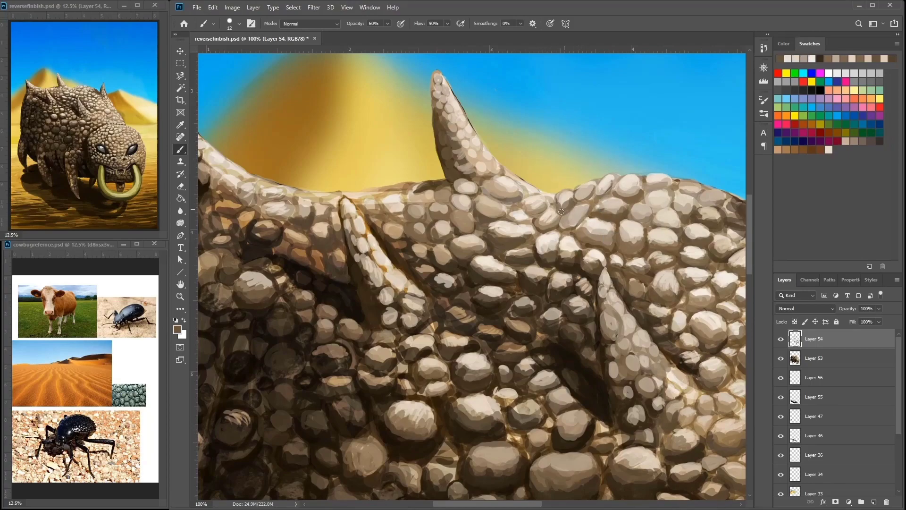
left_click(578, 219, "alt")
Step: Refine the large scales on the hump above the front side spike with sampled beige and dark brown
left_click_drag(578, 219, 506, 236)
left_click(539, 220, "alt")
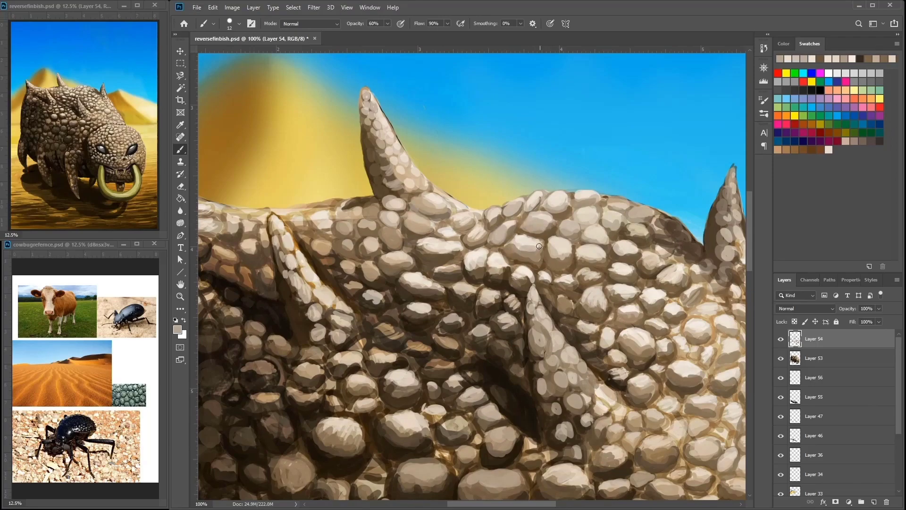
left_click(523, 235, "alt")
left_click_drag(583, 258, 497, 212)
left_click(500, 264, "alt")
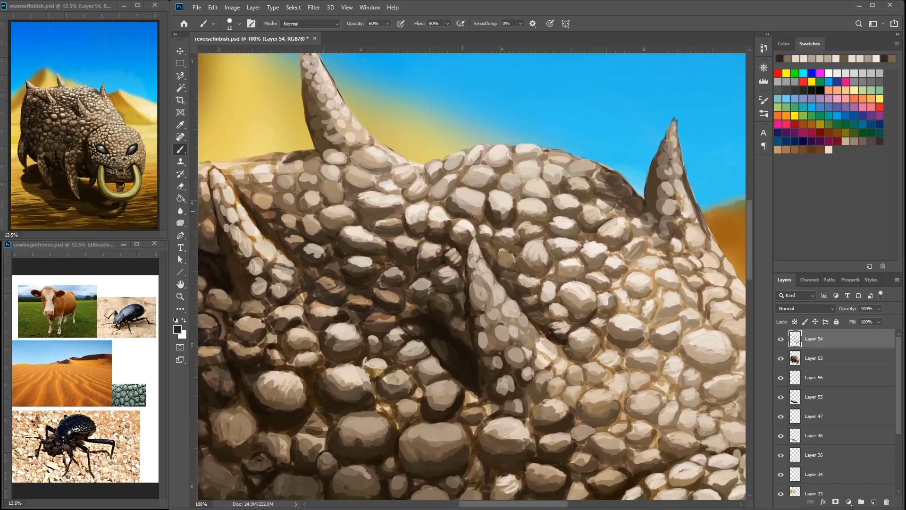
left_click(438, 233, "alt")
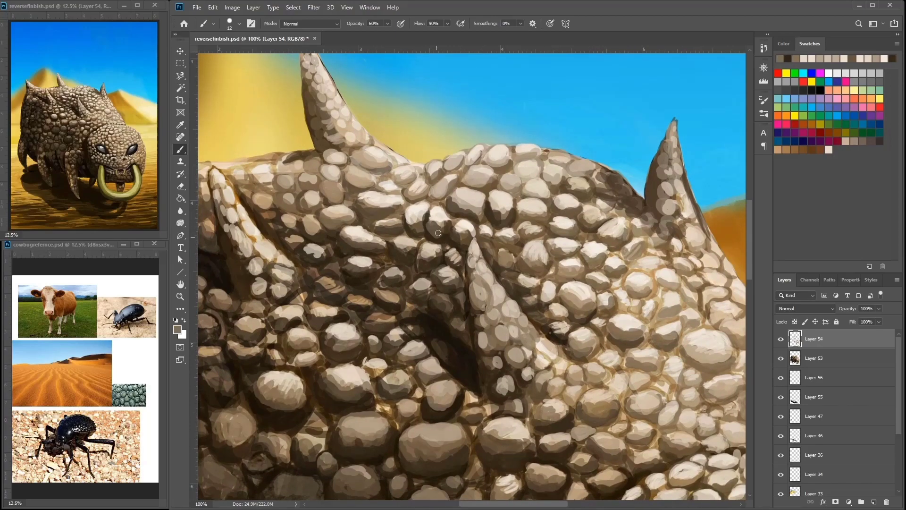
Step: Sharpen the hump scales above and beside the front side spike with sampled dark brown shadows and cream highlights
left_click_drag(438, 233, 243, 232)
left_click(215, 291, "alt")
key("Return")
key("b")
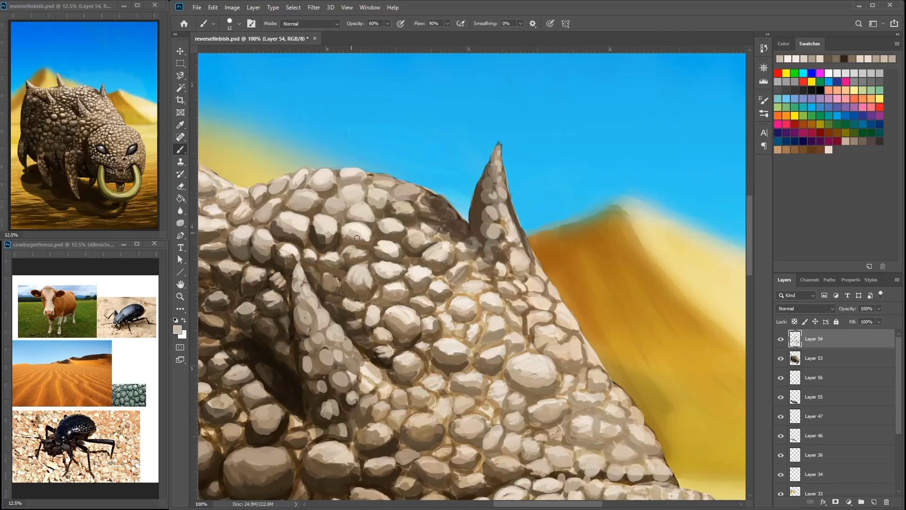
left_click(330, 259, "alt")
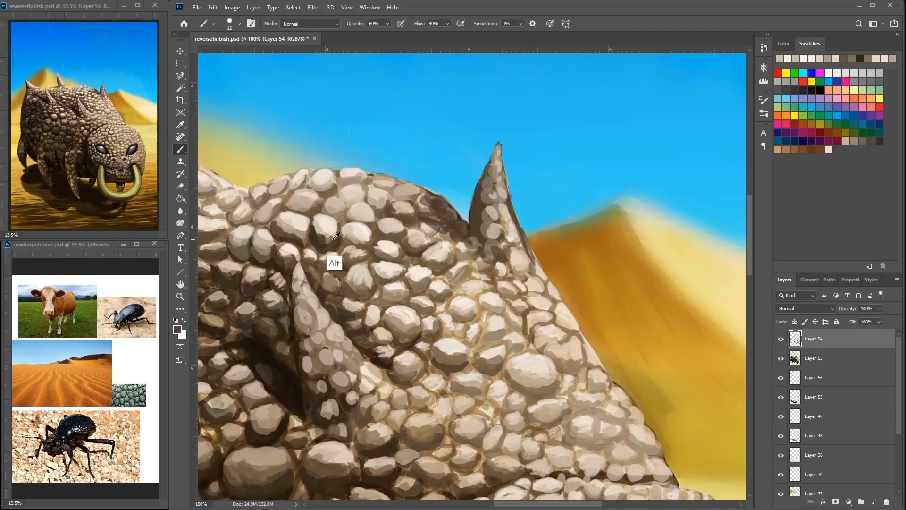
key("F1")
key("Return")
left_click(388, 247, "alt")
key("F1")
key("Return")
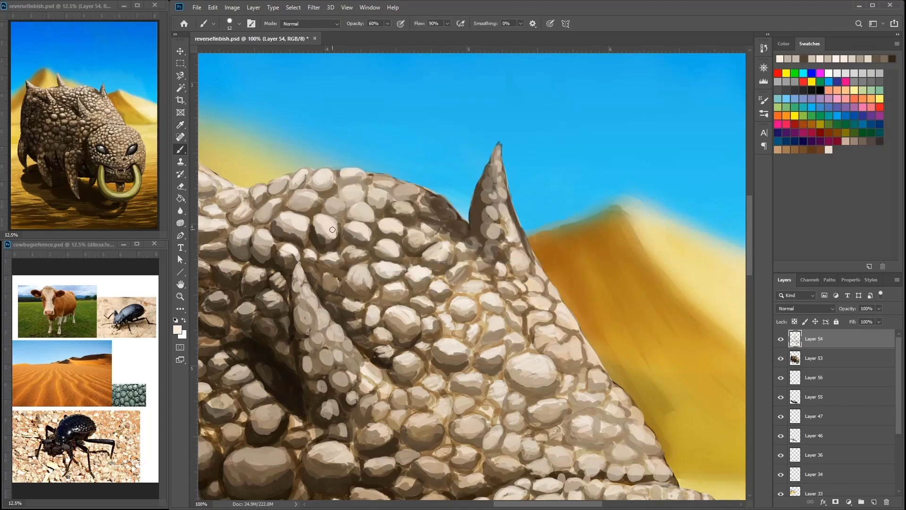
Step: Continue reshaping the scales across the back around the two side spikes with sampled tones
left_click_drag(328, 224, 296, 184)
left_click(336, 156, "alt")
key("F1")
key("Return")
mouse_move(358, 204)
left_mouse_down()
mouse_move(359, 230)
mouse_move(536, 261)
left_mouse_up()
mouse_move(477, 267)
left_mouse_down()
mouse_move(492, 304)
mouse_move(428, 241)
mouse_move(444, 236)
left_mouse_up()
mouse_move(340, 236)
left_mouse_down()
mouse_move(392, 236)
mouse_move(411, 264)
left_mouse_up()
left_click(385, 241, "alt")
left_click(401, 258, "alt")
left_click_drag(330, 283, 409, 274)
Step: Shade the flank scales below the side spikes with sampled dark browns
mouse_move(453, 293)
left_mouse_down()
mouse_move(402, 279)
mouse_move(372, 285)
mouse_move(359, 314)
mouse_move(330, 310)
mouse_move(384, 314)
mouse_move(441, 344)
mouse_move(402, 344)
mouse_move(331, 385)
left_mouse_up()
left_click(378, 283, "alt")
left_click(378, 309, "alt")
left_click_drag(358, 378, 359, 285)
left_click_drag(382, 337, 406, 350)
left_click_drag(494, 114, 535, 108)
left_click(465, 257, "alt")
mouse_move(475, 155)
left_mouse_down()
mouse_move(448, 142)
mouse_move(479, 191)
mouse_move(390, 312)
mouse_move(380, 306)
left_mouse_up()
left_click(463, 177, "alt")
left_click(416, 297, "alt")
Step: Refine the scales below the tall middle spike, between the two side spikes, with sampled beige and brown
key("ctrl+minus")
key("ctrl+minus")
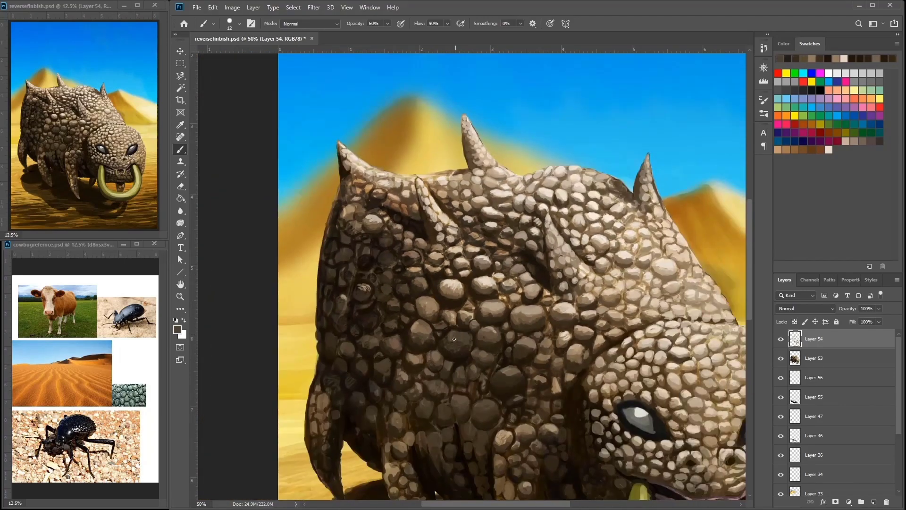
mouse_move(483, 297)
left_mouse_down()
mouse_move(375, 239)
mouse_move(378, 195)
mouse_move(364, 186)
mouse_move(396, 203)
mouse_move(441, 204)
left_mouse_up()
left_click(389, 177, "alt")
left_click(387, 216, "alt")
mouse_move(437, 236)
left_mouse_down()
mouse_move(438, 208)
mouse_move(440, 220)
mouse_move(406, 180)
mouse_move(432, 191)
mouse_move(373, 186)
mouse_move(391, 179)
left_mouse_up()
left_click(467, 198, "alt")
left_click(425, 196, "alt")
left_click(378, 189, "alt")
left_click(375, 186, "alt")
mouse_move(349, 196)
left_mouse_down()
mouse_move(431, 199)
mouse_move(396, 213)
left_mouse_up()
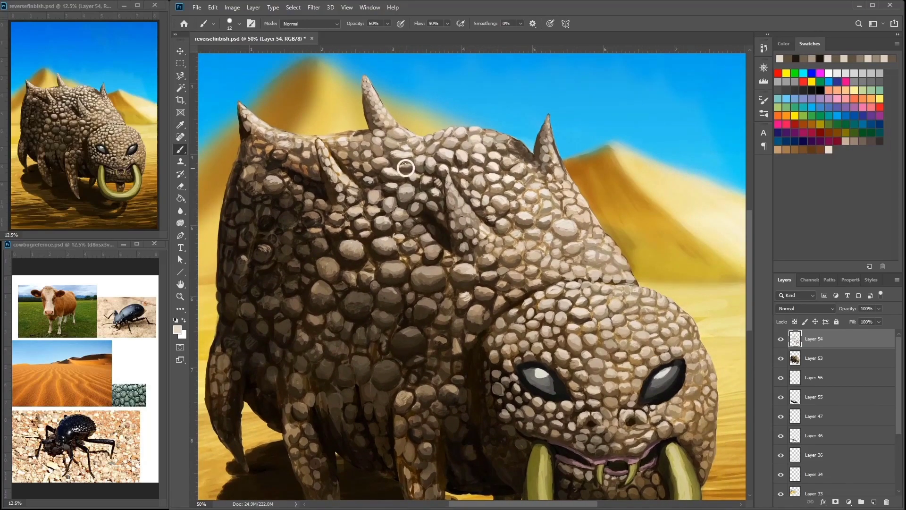
Step: Touch up the scales around the rear side spike and the ridge behind it with sampled brown
left_click_drag(388, 173, 410, 198)
left_click(367, 193, "alt")
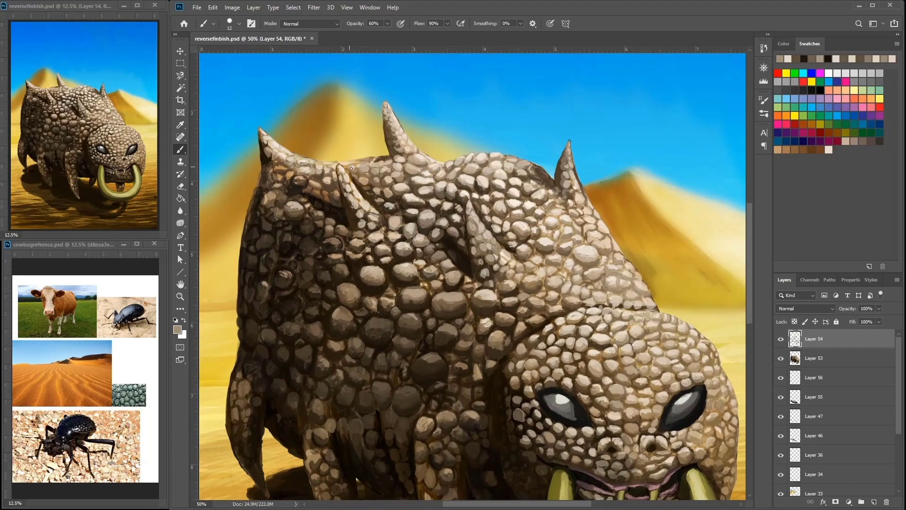
left_click(332, 167, "alt")
left_click(321, 194, "alt")
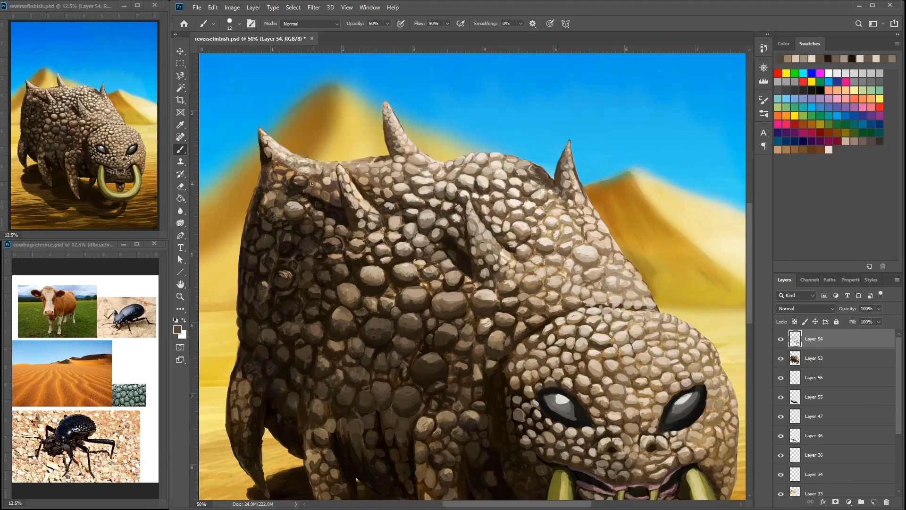
Step: Refine the shaded scales along the rear edge of the body with sampled dark brown
left_click(254, 211, "alt")
left_click(271, 260, "alt")
left_click(270, 241, "alt")
left_click(253, 288, "alt")
left_click(242, 276, "alt")
left_click_drag(266, 291, 253, 194)
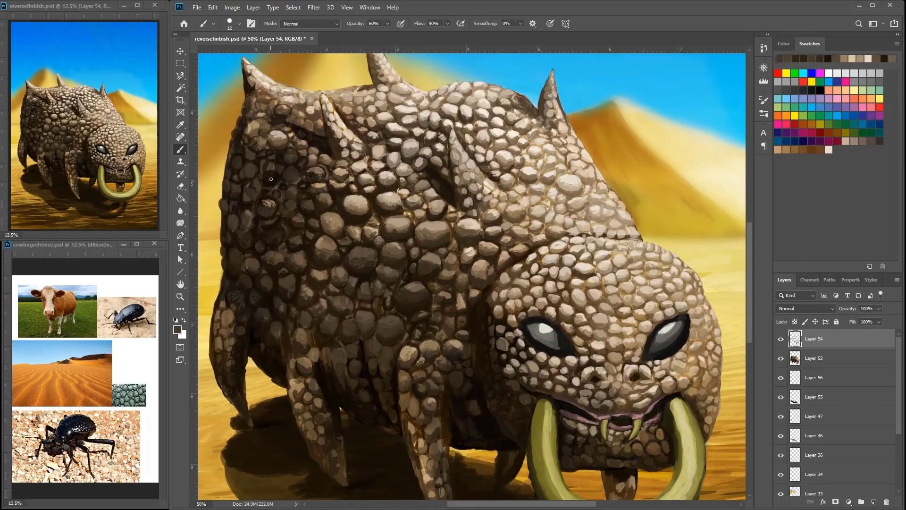
Step: Darken the edge of the middle leg and refine the front leg's scales with sampled dark and light brown
left_click_drag(306, 307, 358, 214)
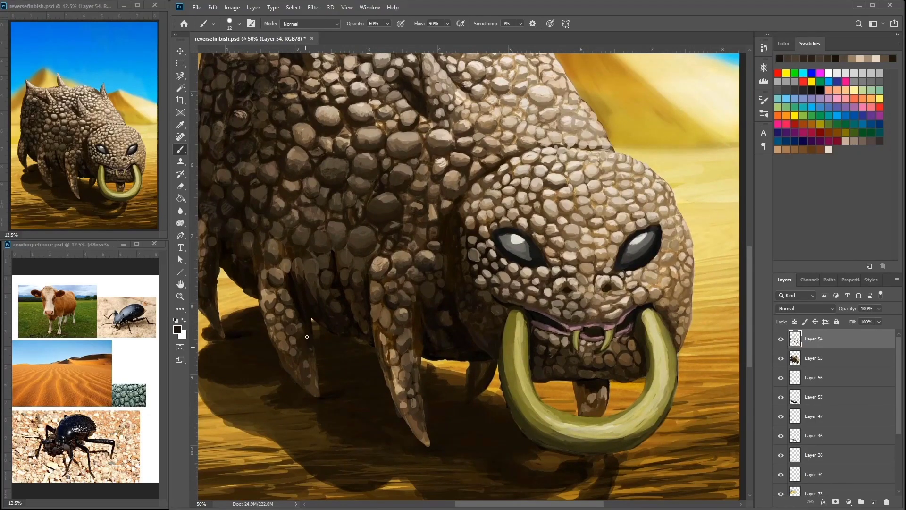
left_click(310, 342, "alt")
left_click_drag(413, 314, 405, 253)
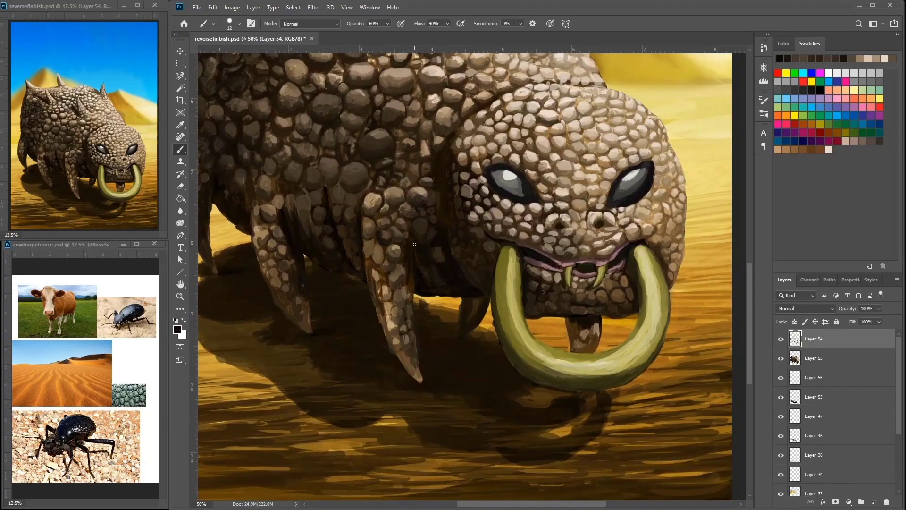
left_click(403, 307, "alt")
left_click(383, 306, "alt")
left_click(396, 268, "alt")
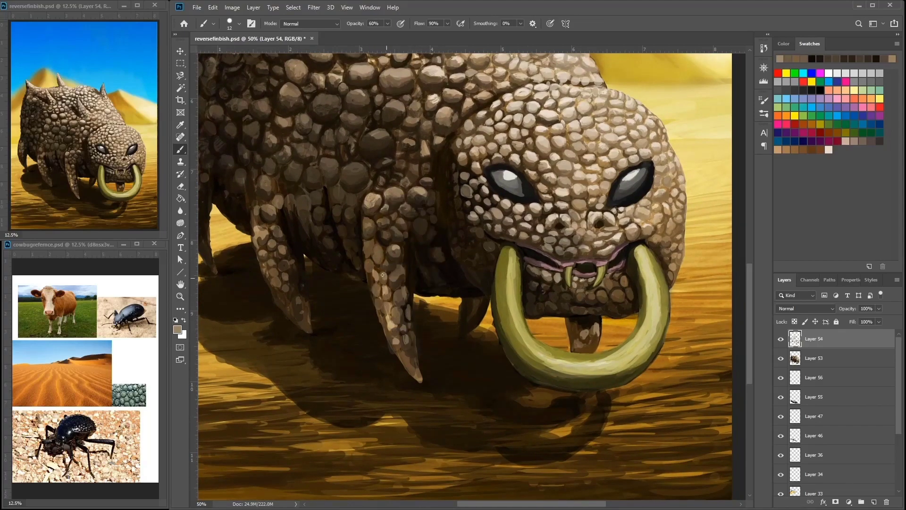
Step: Add small light scales and dark gaps down the lower front leg to its tip with sampled tan and brown
mouse_move(404, 326)
left_mouse_down()
mouse_move(408, 350)
mouse_move(415, 346)
mouse_move(414, 369)
left_mouse_up()
left_click(402, 317, "alt")
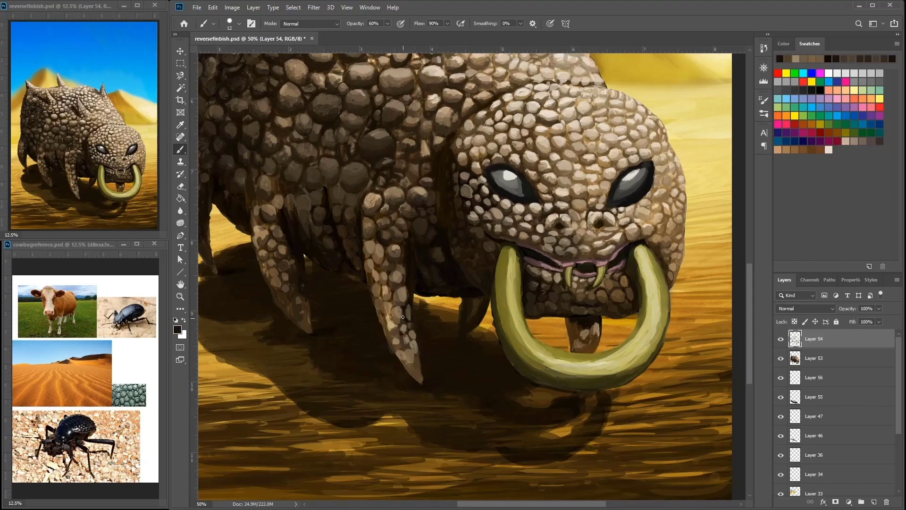
left_click_drag(382, 312, 384, 318)
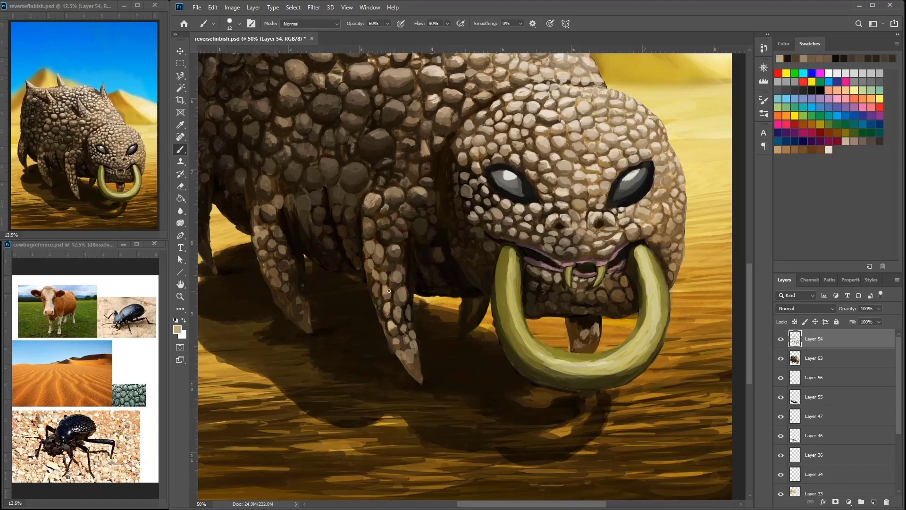
left_click(379, 300, "alt")
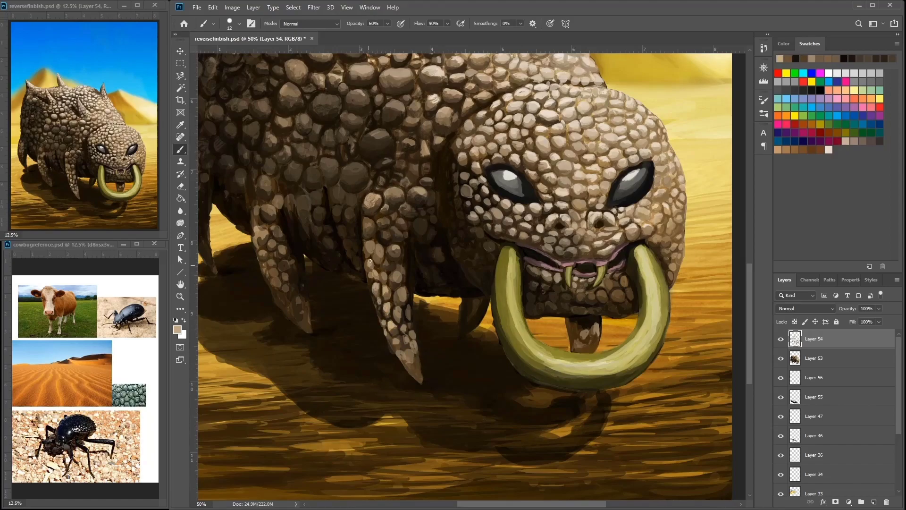
left_click(417, 375, "alt")
left_click_drag(416, 375, 418, 377)
left_click(420, 378, "alt")
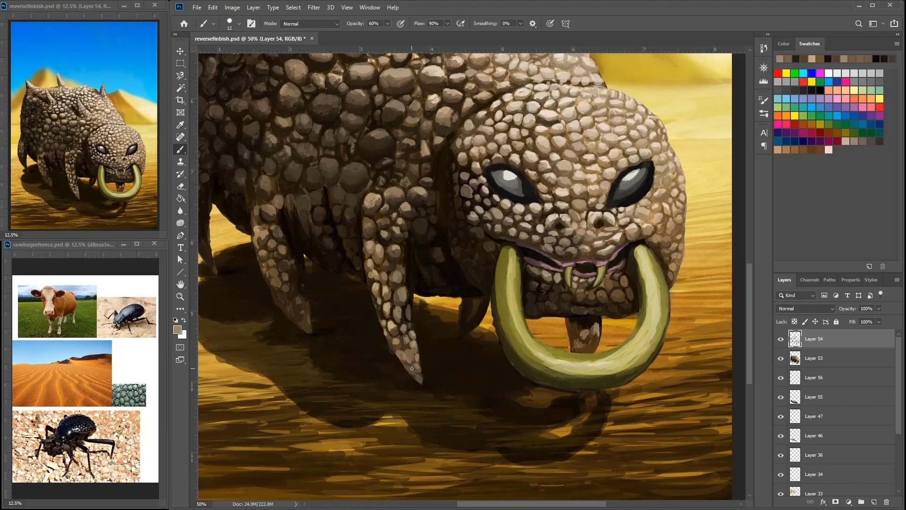
Step: Define the scales down the middle leg with sampled tan highlights and dark brown gaps
scroll(408, 366, "up", 2)
scroll(377, 321, "left", 2)
left_click(370, 314, "alt")
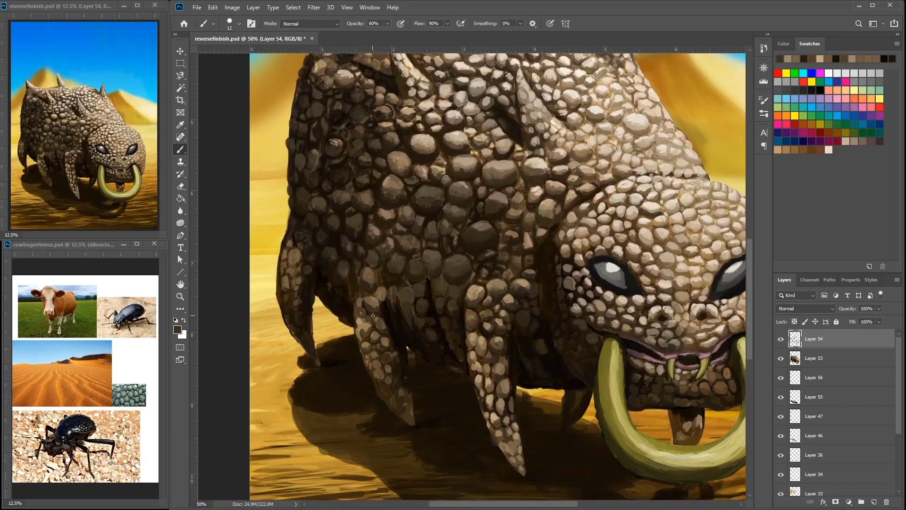
left_click(382, 350, "alt")
left_click(397, 315, "alt")
left_click(372, 324, "alt")
left_click(368, 329, "alt")
left_click(373, 325, "alt")
left_click(385, 337, "alt")
left_click(400, 350, "alt")
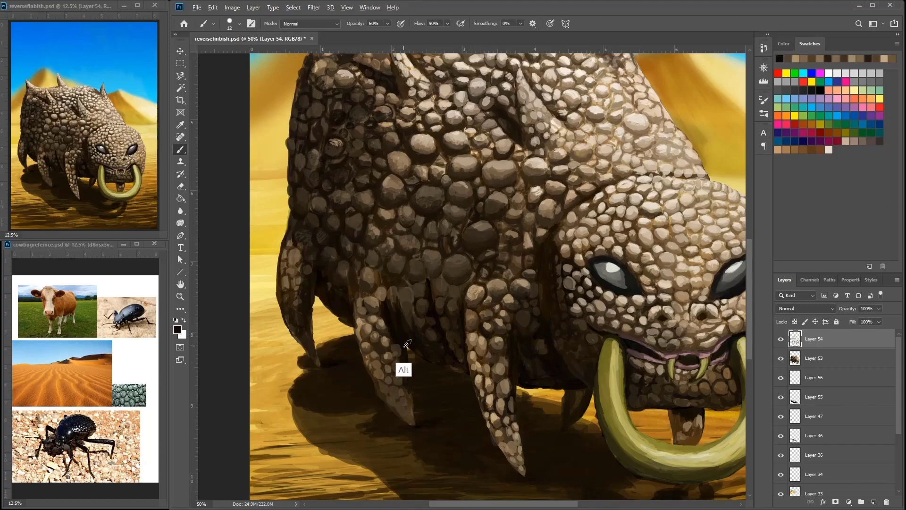
left_click(360, 318, "alt")
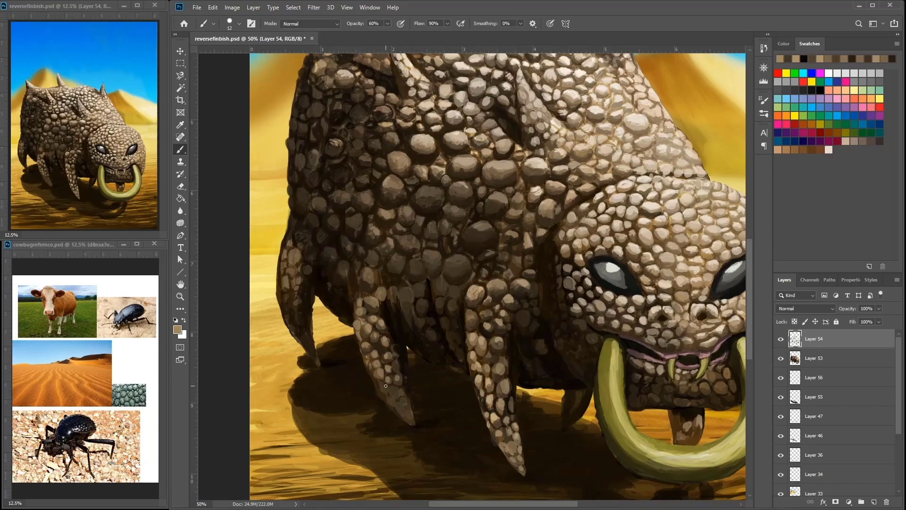
Step: Refine the large scales on the middle of the flank and the gaps between them with sampled mid and dark browns
mouse_move(485, 259)
left_mouse_down()
mouse_move(494, 228)
mouse_move(505, 240)
mouse_move(486, 309)
left_mouse_up()
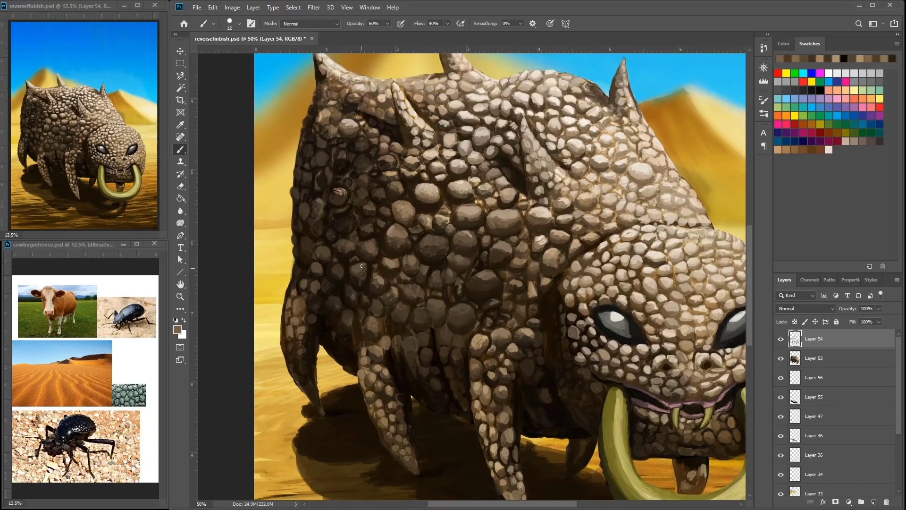
left_click_drag(494, 275, 469, 289)
left_click(449, 249, "alt")
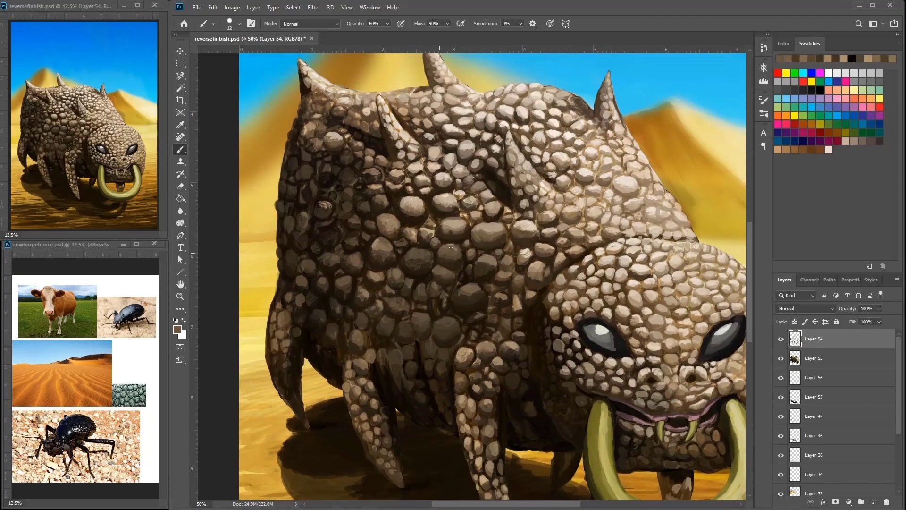
left_click(411, 252, "alt")
left_click(428, 258, "alt")
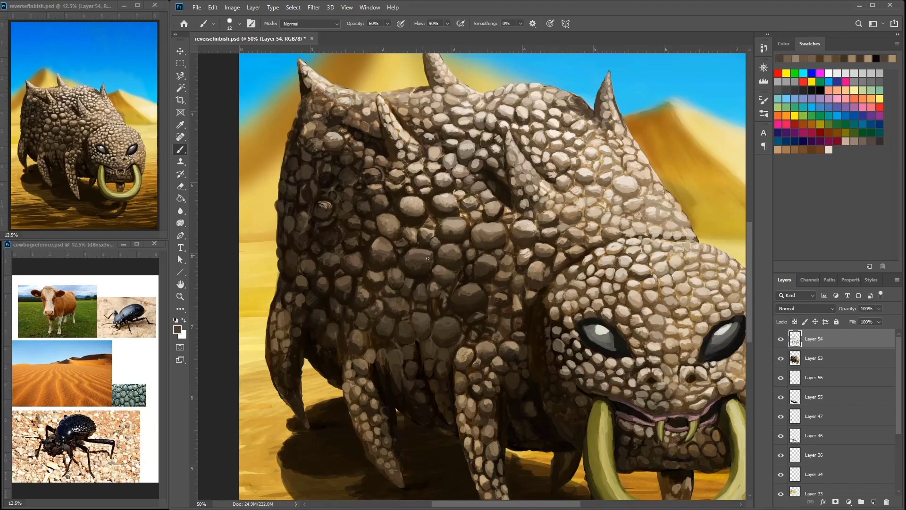
left_click(388, 259, "alt")
left_click(350, 275, "alt")
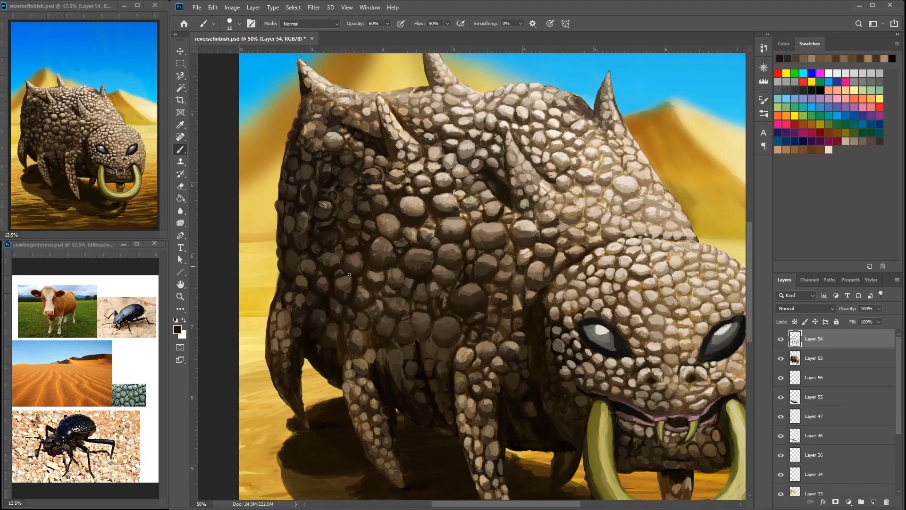
left_click_drag(481, 284, 481, 325)
Step: Shade the scales on the lower flank above the legs with sampled brown and dark brown tones
left_click(425, 262, "alt")
left_click(425, 262, "alt")
left_click_drag(477, 268, 377, 234)
left_click(383, 227, "alt")
left_click(430, 293, "alt")
left_click(429, 289, "alt")
left_click(461, 268, "alt")
left_click_drag(461, 269, 446, 247)
Step: Brighten the scales on the top of the head and forehead with sampled pale beige tones
left_click(593, 263, "alt")
left_click(552, 243, "alt")
left_click(569, 237, "alt")
left_click(564, 240, "alt")
left_click(526, 264, "alt")
left_click(585, 313, "alt")
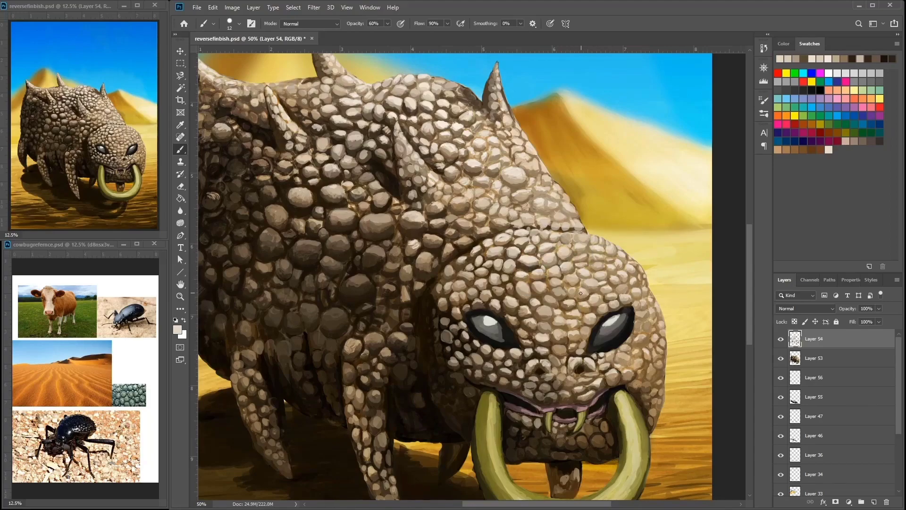
left_click_drag(547, 305, 562, 260)
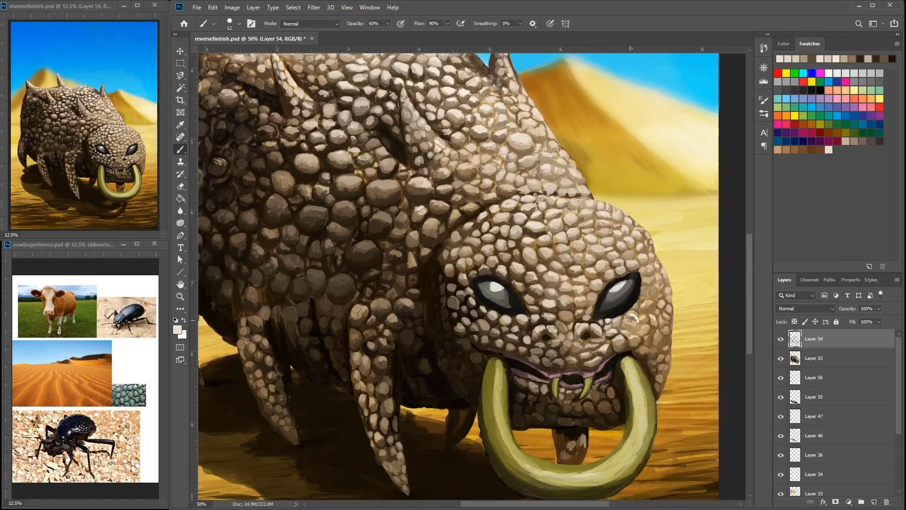
Step: Define the chin scales inside the tusk ring with sampled near-black gaps and brown and beige highlights
left_click(606, 393, "alt")
left_click(610, 409, "alt")
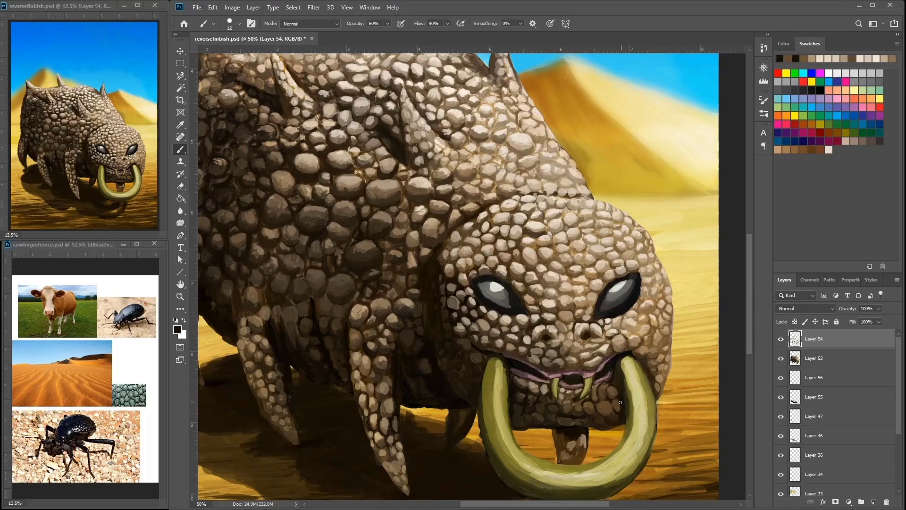
left_click(592, 413, "alt")
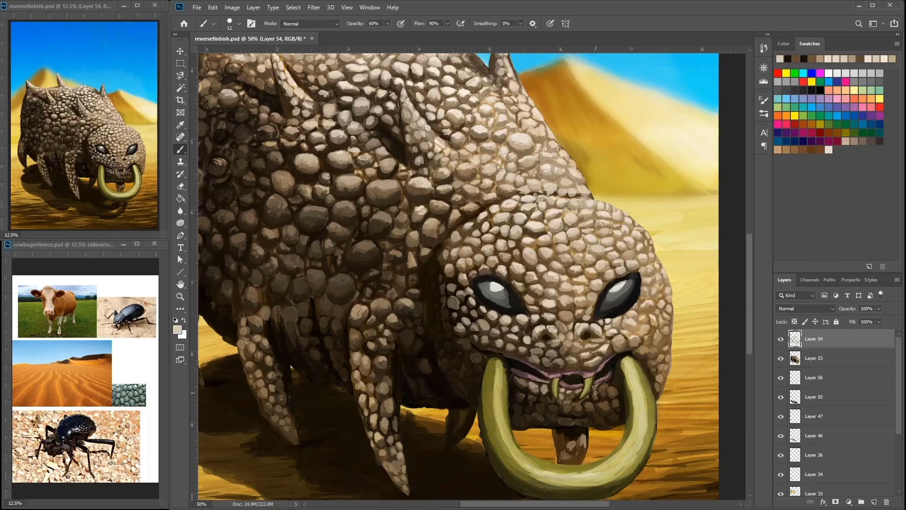
left_click(582, 402, "alt")
left_click(566, 400, "alt")
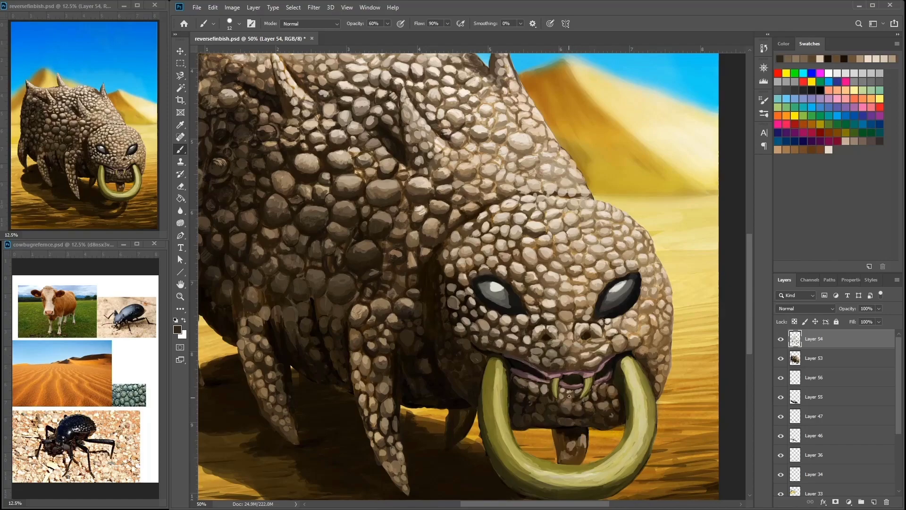
left_click_drag(567, 398, 531, 355)
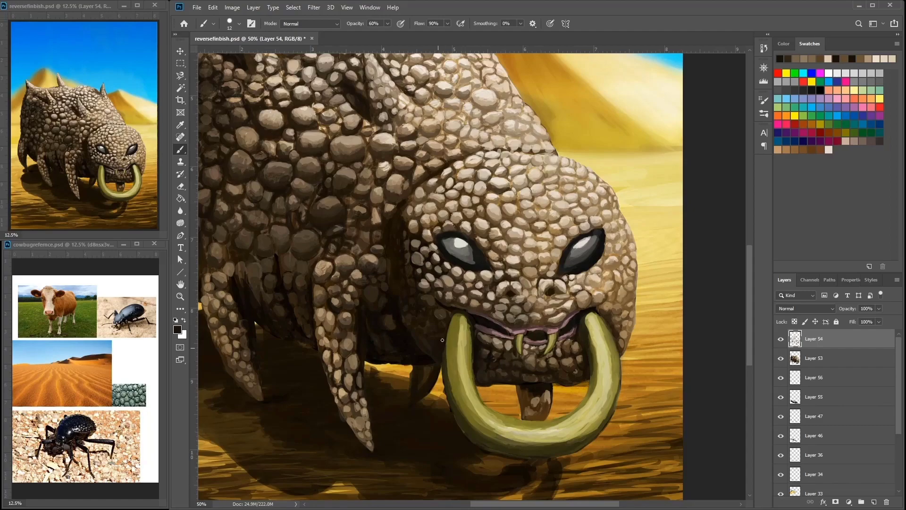
Step: Deepen the shadowed cheek and side of the head behind the eye with sampled dark browns
left_click(532, 196, "alt")
left_click(419, 334, "alt")
left_click(413, 288, "alt")
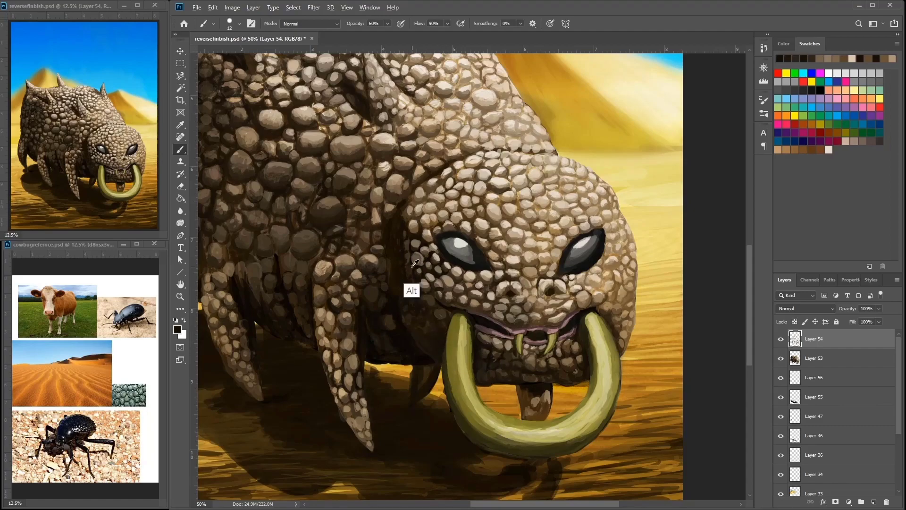
left_click(405, 256, "alt")
left_click(404, 254, "alt")
left_click_drag(402, 250, 431, 243)
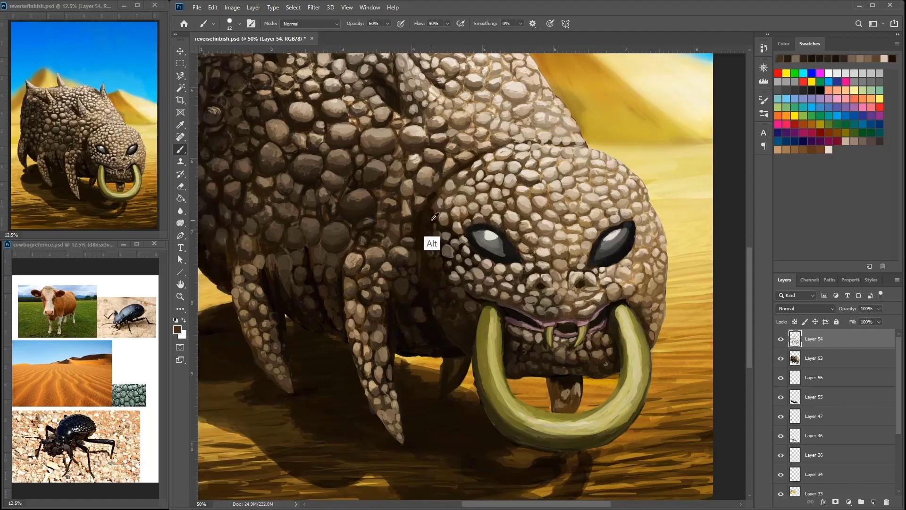
left_click(420, 234, "alt")
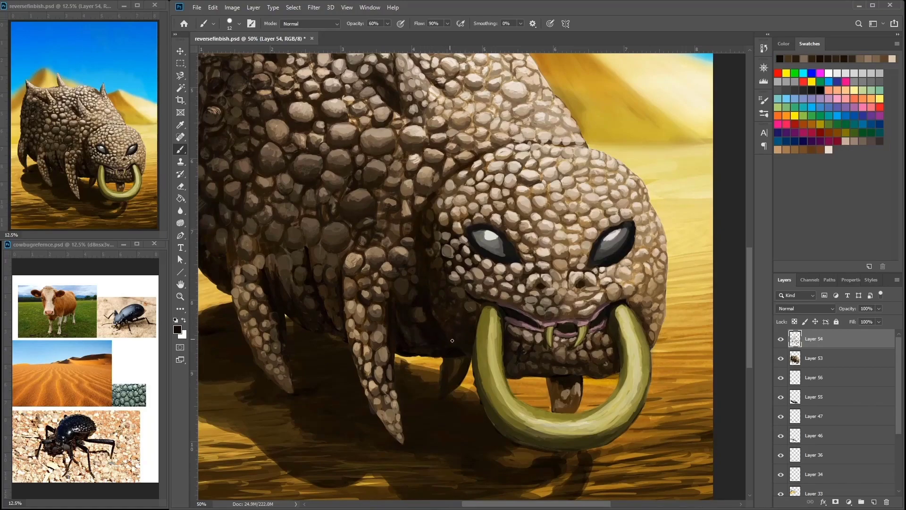
Step: Blend the dark crease between the head and the body with sampled dark brown tones
scroll(491, 311, "right", 2)
left_click(427, 220, "alt")
left_click(411, 214, "alt")
left_click(410, 228, "alt")
left_click(421, 227, "alt")
scroll(421, 226, "down", 2)
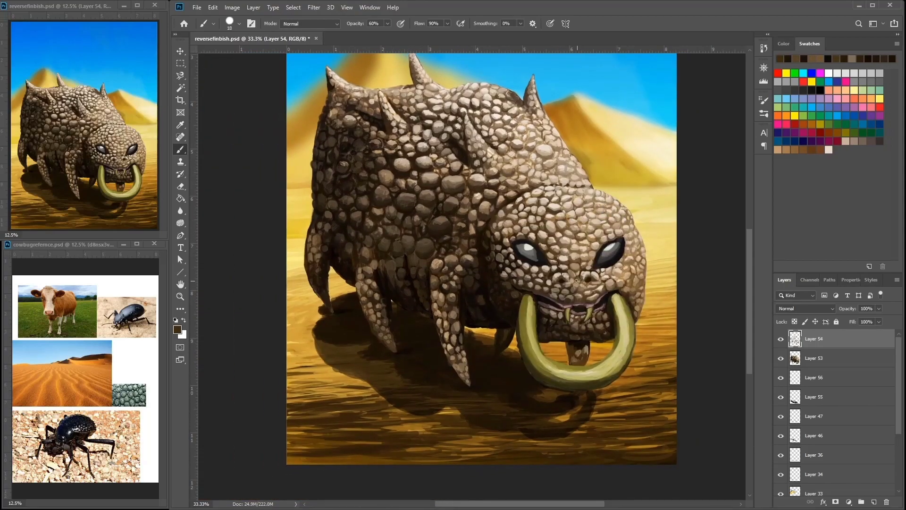
Step: Refine the nostrils and the muzzle scales around them with sampled pale beige highlights and dark brown shadows
left_click(584, 279, "alt")
left_click(586, 277, "alt")
left_click(589, 275, "alt")
left_click(587, 269, "alt")
left_click(568, 264, "alt")
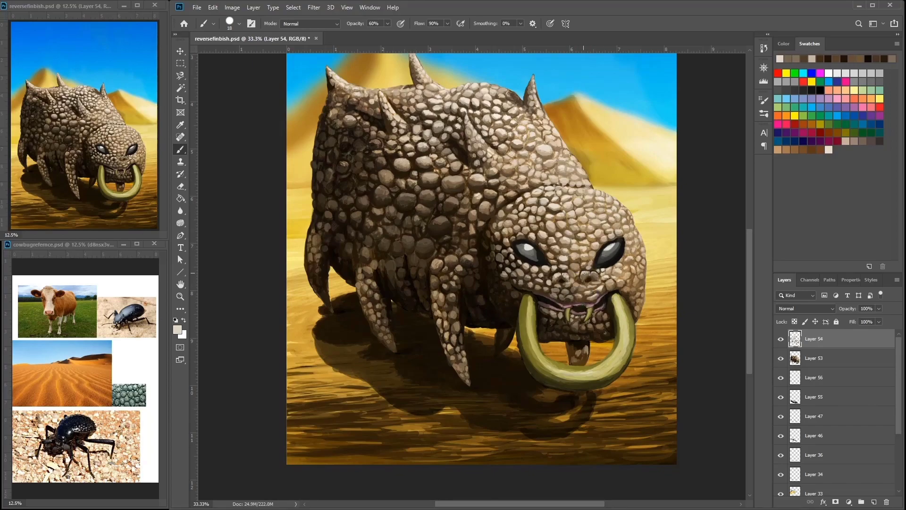
left_click(589, 274, "alt")
left_click(551, 279, "alt")
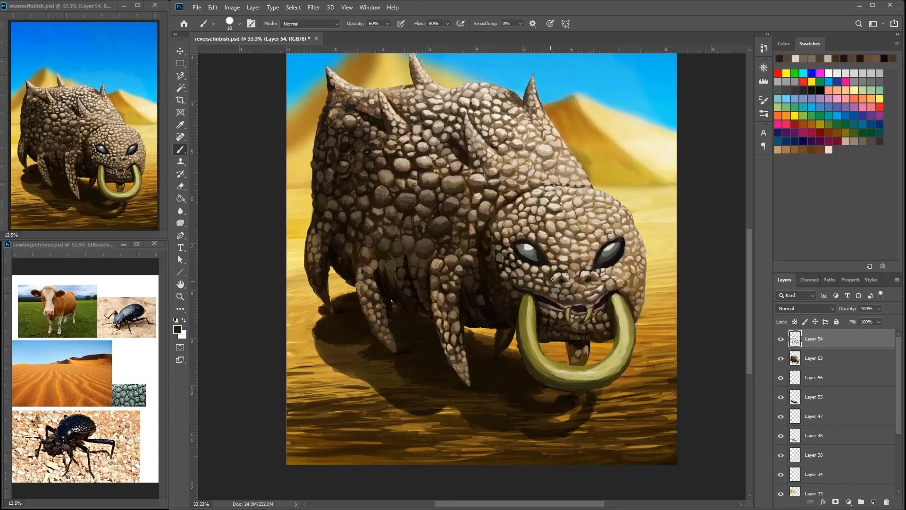
left_click(579, 279, "alt")
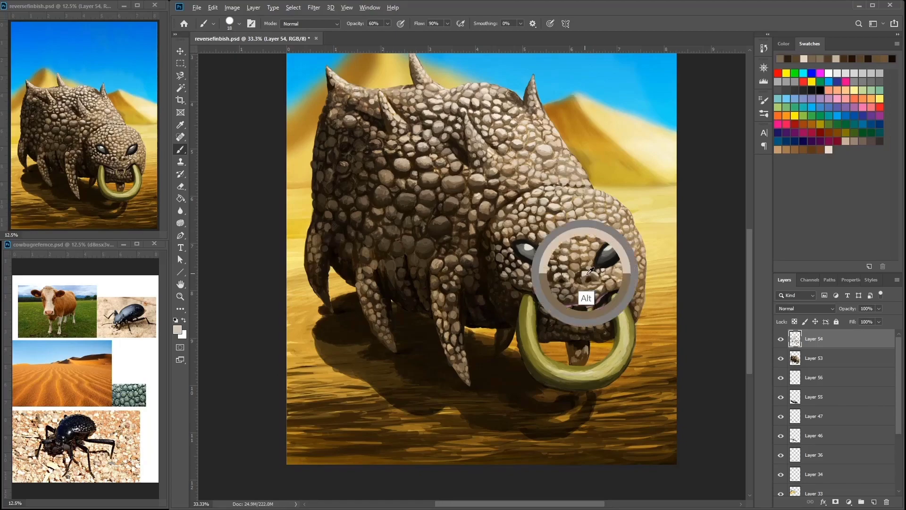
left_click(597, 285, "alt")
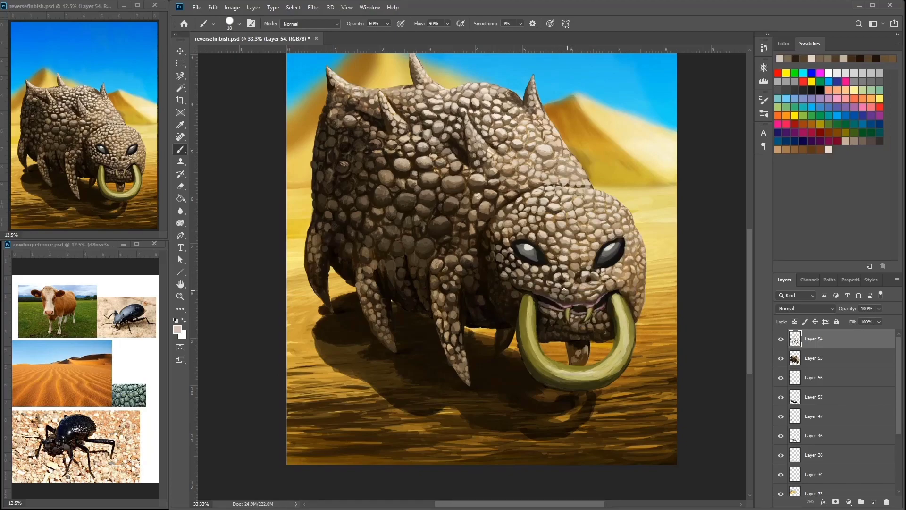
left_click_drag(618, 279, 584, 288)
Step: Touch up the dark gaps between the body scales with sampled dark brown
left_click(324, 263, "alt")
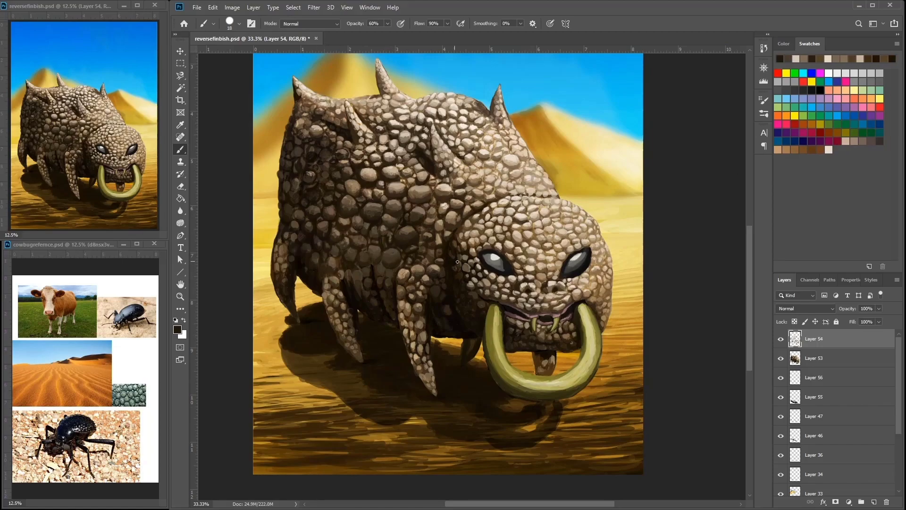
right_click(456, 108)
left_click_drag(497, 94, 466, 119)
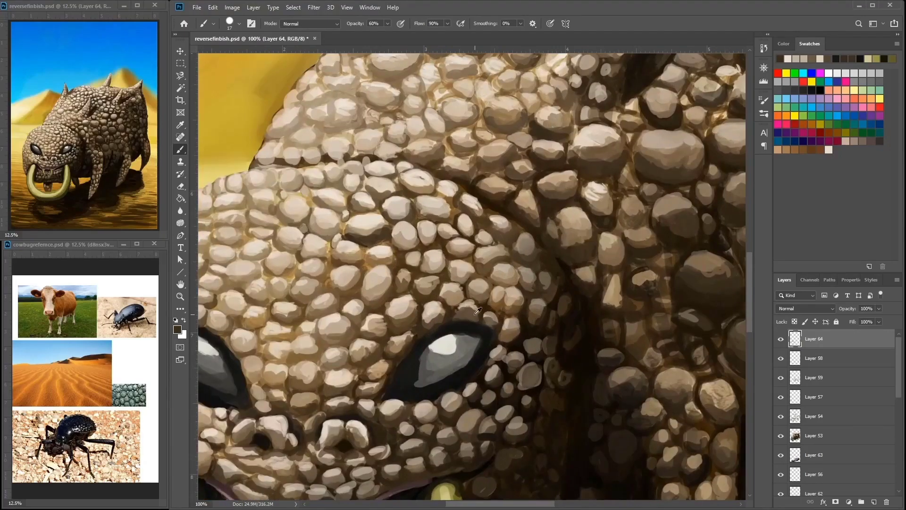
Step: Refine the forehead scales and the shaded scales around the eye on Layer 64 with sampled dark brown
mouse_move(478, 305)
left_mouse_down()
mouse_move(393, 317)
mouse_move(405, 301)
left_mouse_up()
left_click_drag(397, 337, 359, 344)
mouse_move(384, 280)
left_mouse_down()
mouse_move(509, 245)
mouse_move(521, 152)
mouse_move(558, 85)
left_mouse_up()
left_click(514, 321, "alt")
mouse_move(495, 307)
left_mouse_down()
mouse_move(583, 291)
mouse_move(497, 285)
left_mouse_up()
mouse_move(518, 314)
left_mouse_down()
mouse_move(536, 307)
mouse_move(507, 289)
mouse_move(431, 326)
mouse_move(510, 315)
left_mouse_up()
left_click_drag(550, 285, 478, 306)
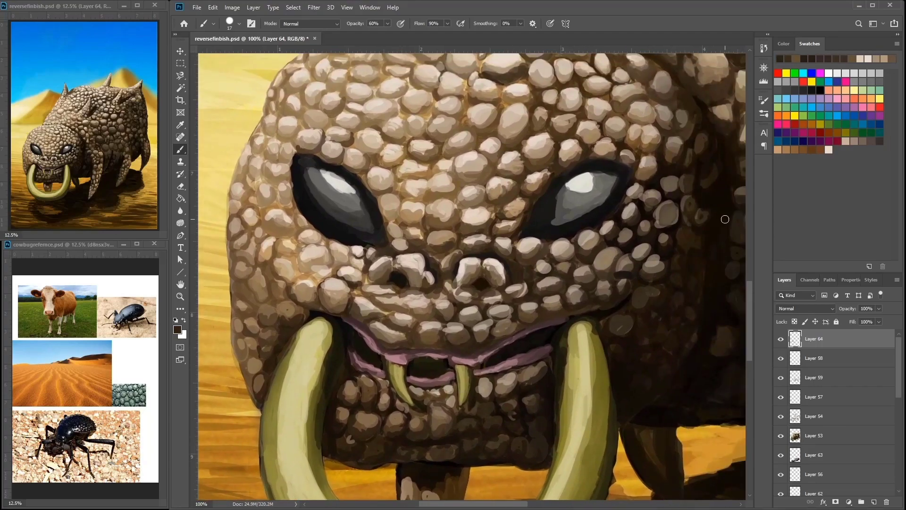
Step: Touch up the shaded cheek, mouth and tusk ring edges with sampled dark brown and olive
left_click(630, 277)
mouse_move(489, 340)
left_mouse_down()
mouse_move(385, 342)
mouse_move(397, 341)
mouse_move(314, 307)
left_mouse_up()
left_click(429, 338, "alt")
left_click(397, 340, "alt")
mouse_move(506, 333)
left_mouse_down()
mouse_move(404, 319)
mouse_move(436, 304)
left_mouse_up()
left_click(425, 312, "alt")
left_click(465, 328, "alt")
left_click_drag(461, 340, 510, 307)
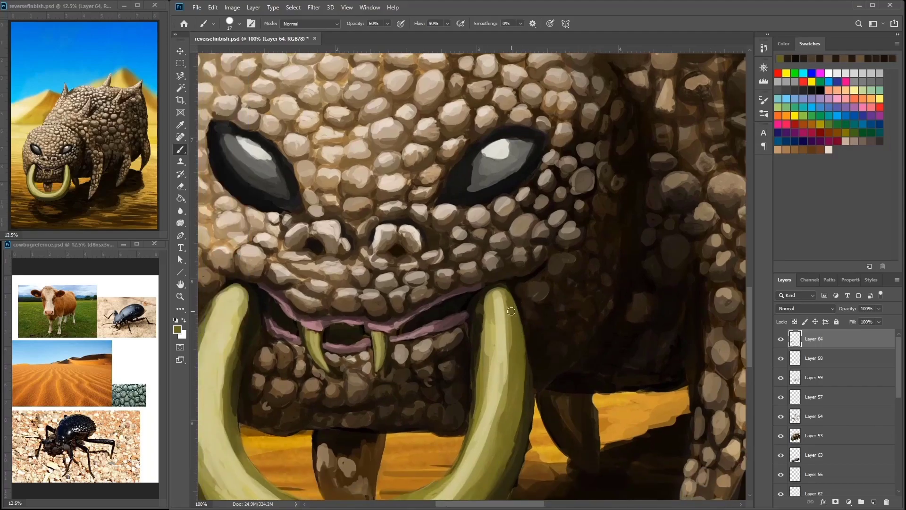
key("ctrl+minus")
key("ctrl+minus")
key("ctrl+minus")
key("ctrl+minus")
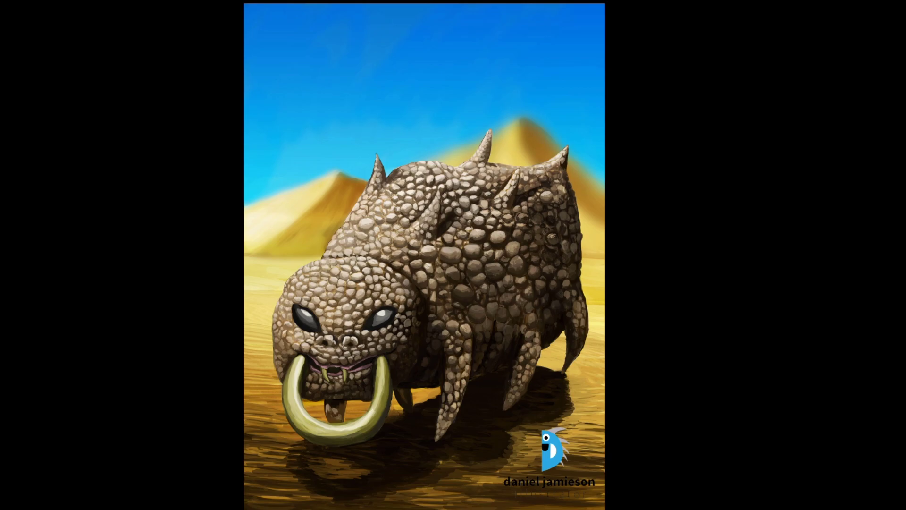
mouse_move(751, 361)
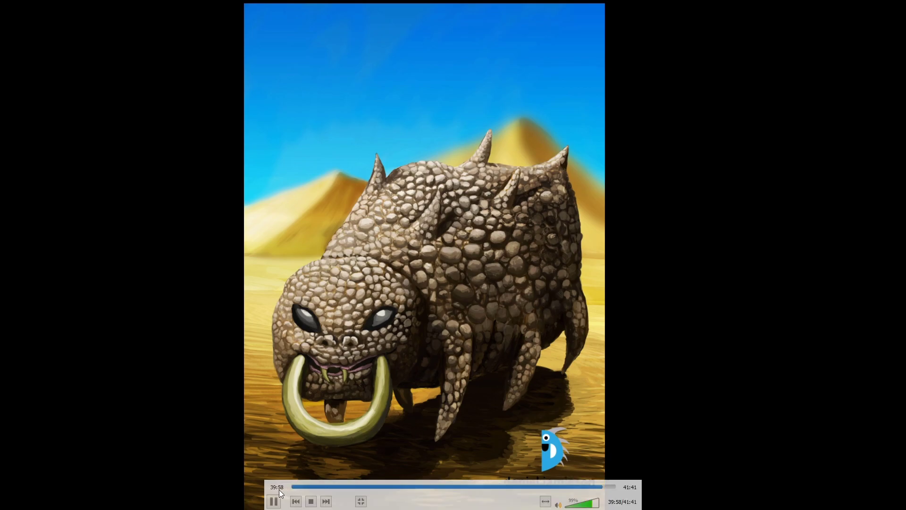